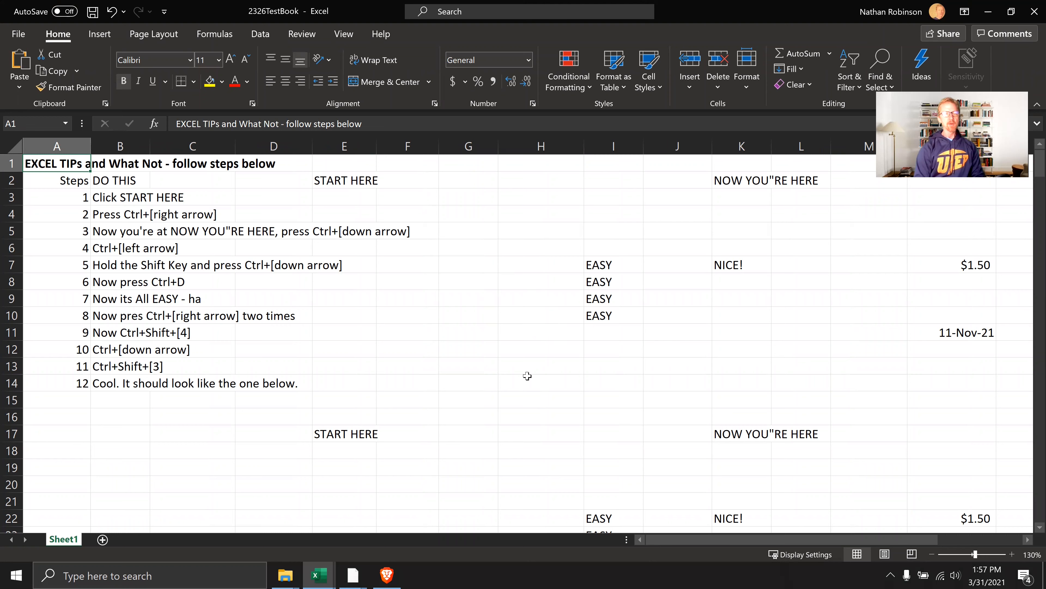
Jump back and forth among the filled cells DO THIS, START HERE and NOW YOU"RE HERE in row 2, ending on K2
{"action": "key", "text": "Right"}
{"action": "key", "text": "Down"}
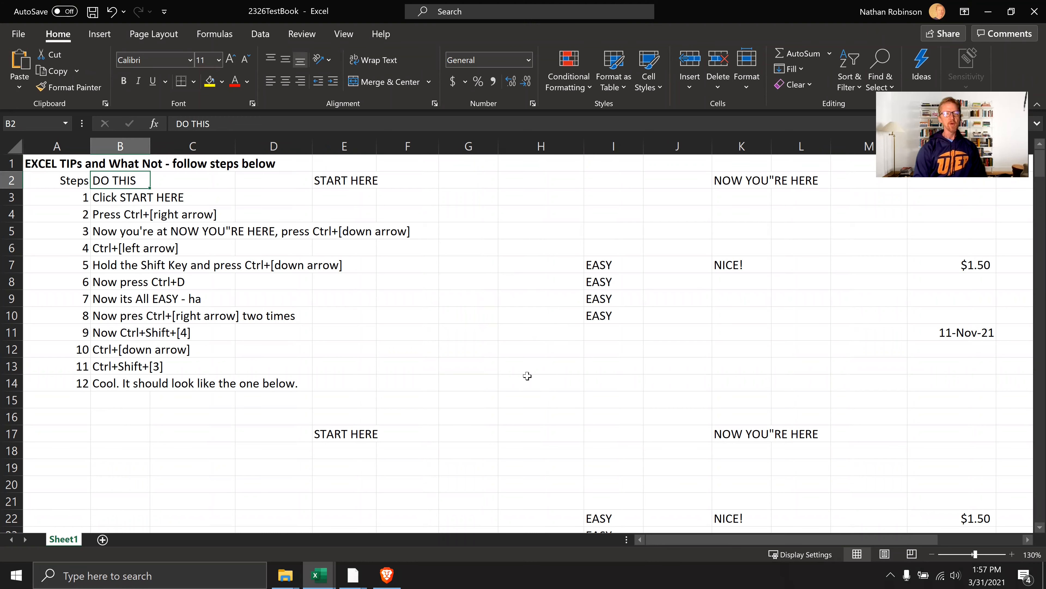
{"action": "key", "text": "ctrl+Right"}
{"action": "key", "text": "ctrl+Left"}
{"action": "key", "text": "ctrl+Right"}
{"action": "key", "text": "ctrl+Right"}
{"action": "key", "text": "ctrl+Left"}
{"action": "key", "text": "ctrl+Left"}
{"action": "key", "text": "ctrl+Right"}
{"action": "key", "text": "ctrl+Right"}
{"action": "key", "text": "ctrl+Left"}
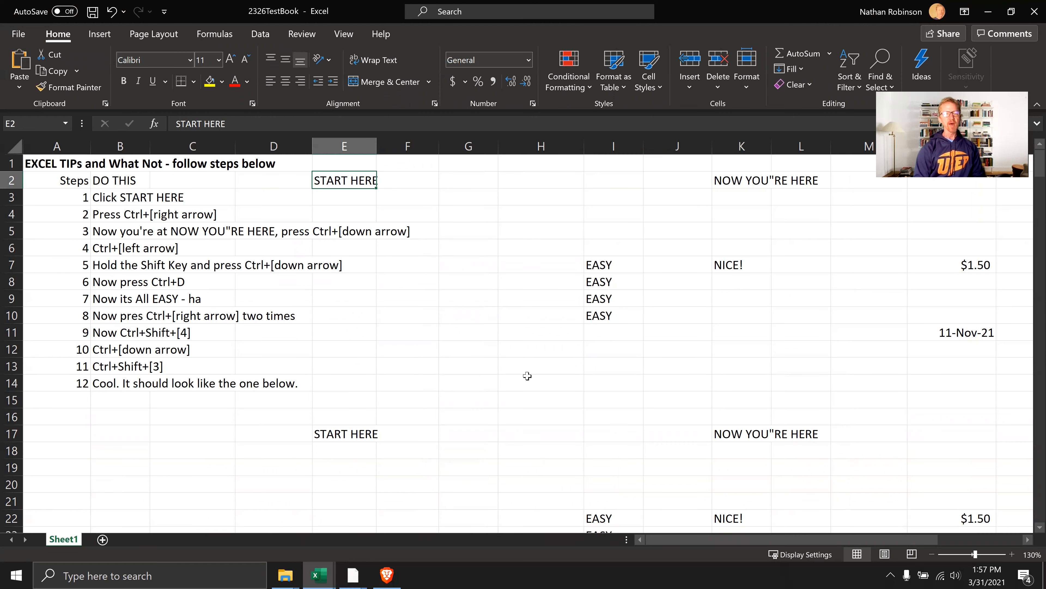
{"action": "key", "text": "ctrl+Left"}
{"action": "key", "text": "ctrl+Right"}
{"action": "key", "text": "ctrl+Left"}
{"action": "key", "text": "ctrl+Right"}
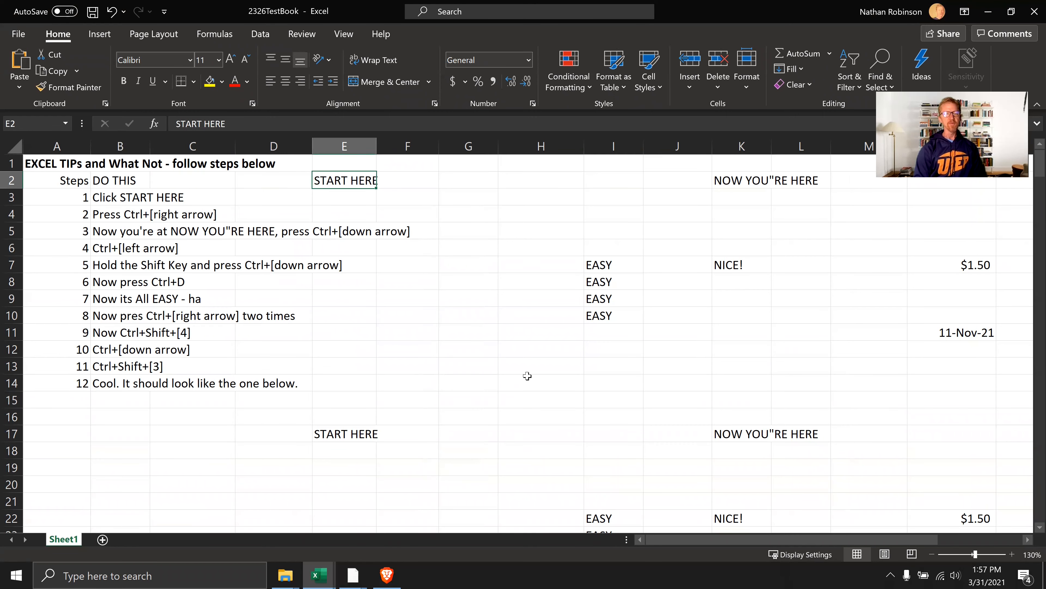
{"action": "key", "text": "ctrl+Right"}
{"action": "key", "text": "ctrl+Left"}
{"action": "key", "text": "ctrl+Left"}
{"action": "key", "text": "ctrl+Right"}
{"action": "key", "text": "ctrl+Right"}
{"action": "key", "text": "ctrl+Left"}
{"action": "key", "text": "ctrl+Left"}
{"action": "key", "text": "ctrl+Right"}
{"action": "key", "text": "ctrl+Right"}
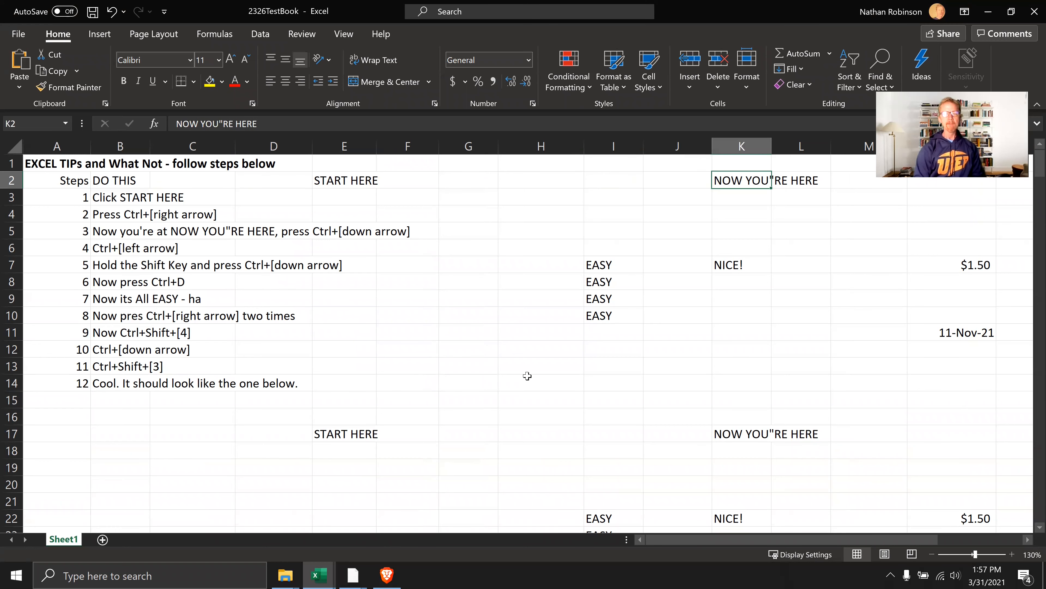
Jump repeatedly between K2 and the next filled cell below it, K7, ending on K2
{"action": "key", "text": "ctrl+Down"}
{"action": "key", "text": "ctrl+Up"}
{"action": "key", "text": "ctrl+Down"}
{"action": "key", "text": "ctrl+Up"}
{"action": "key", "text": "ctrl+Down"}
{"action": "key", "text": "ctrl+Up"}
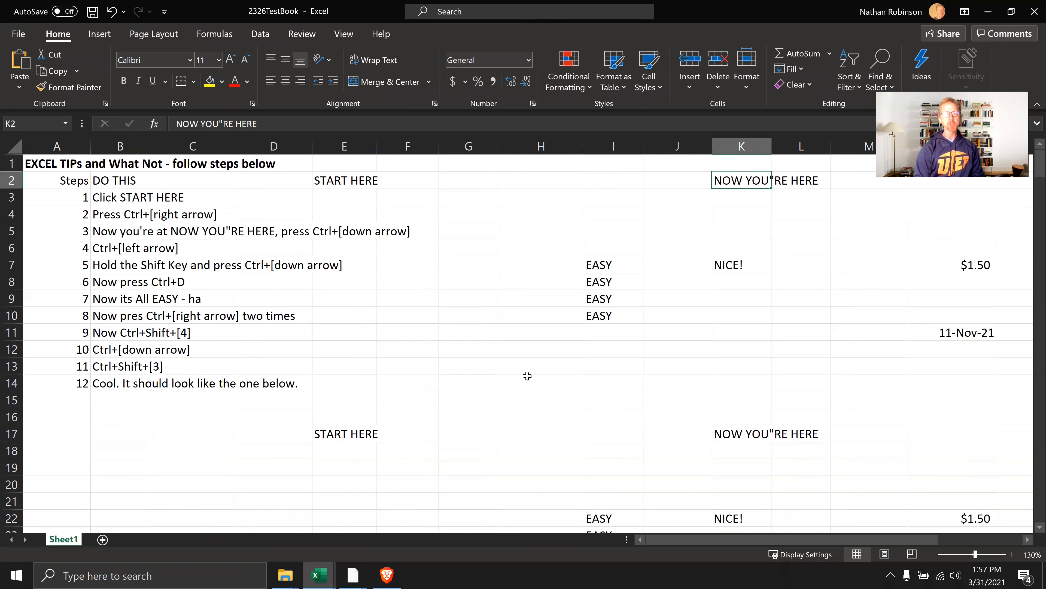
Travel across row 2 and down column K by filled cells, visit EASY in I7, and end on NICE! in K7
{"action": "key", "text": "ctrl+Left"}
{"action": "key", "text": "ctrl+Left"}
{"action": "key", "text": "ctrl+Right"}
{"action": "key", "text": "ctrl+Right"}
{"action": "key", "text": "ctrl+Down"}
{"action": "key", "text": "ctrl+Up"}
{"action": "key", "text": "ctrl+Down"}
{"action": "key", "text": "ctrl+Up"}
{"action": "key", "text": "ctrl+Down"}
{"action": "key", "text": "ctrl+Left"}
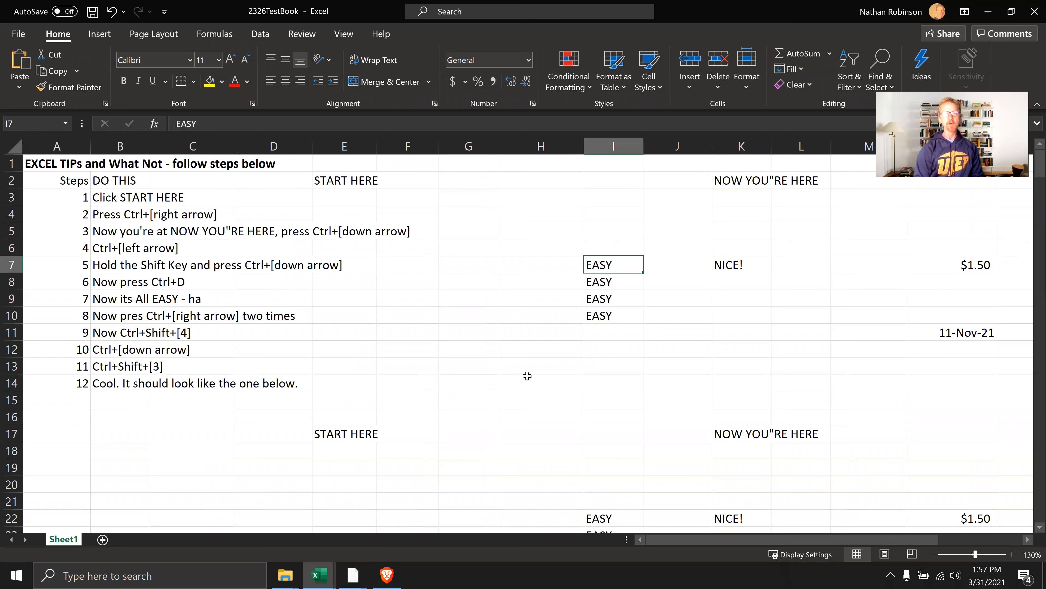
{"action": "key", "text": "ctrl+Right"}
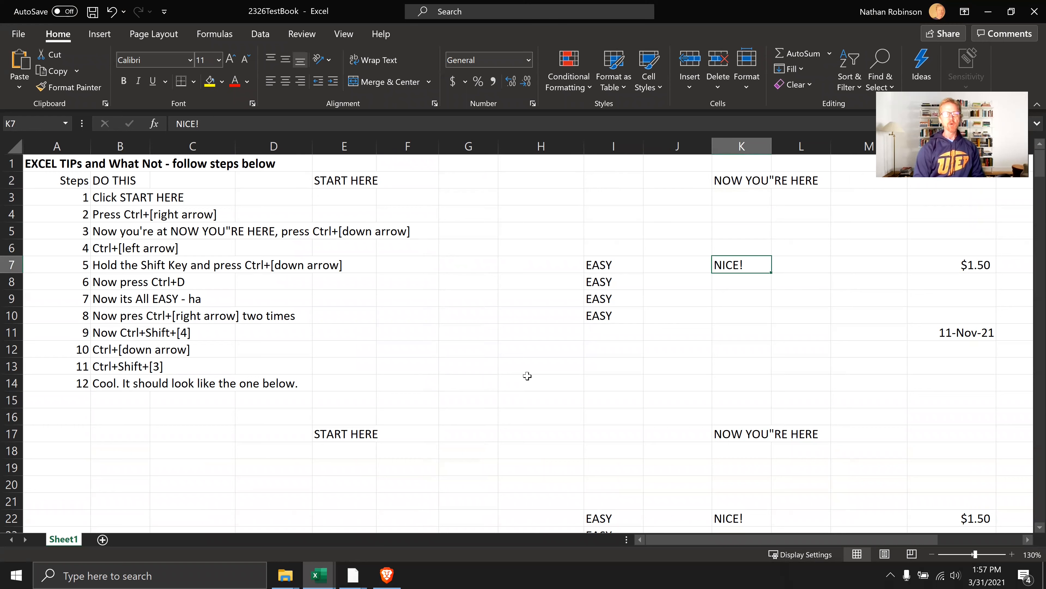
Try extending the selection from K7 to the next filled cell below and to the filled cell above
{"action": "key", "text": "ctrl+shift+Down"}
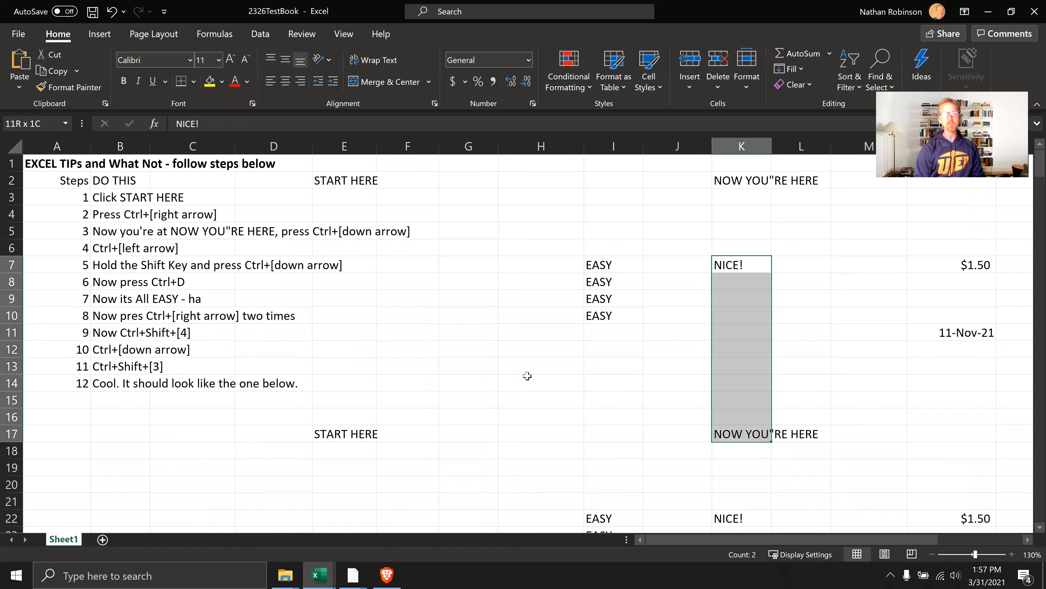
{"action": "key", "text": "ctrl+shift+Up"}
{"action": "key", "text": "ctrl+shift+Up"}
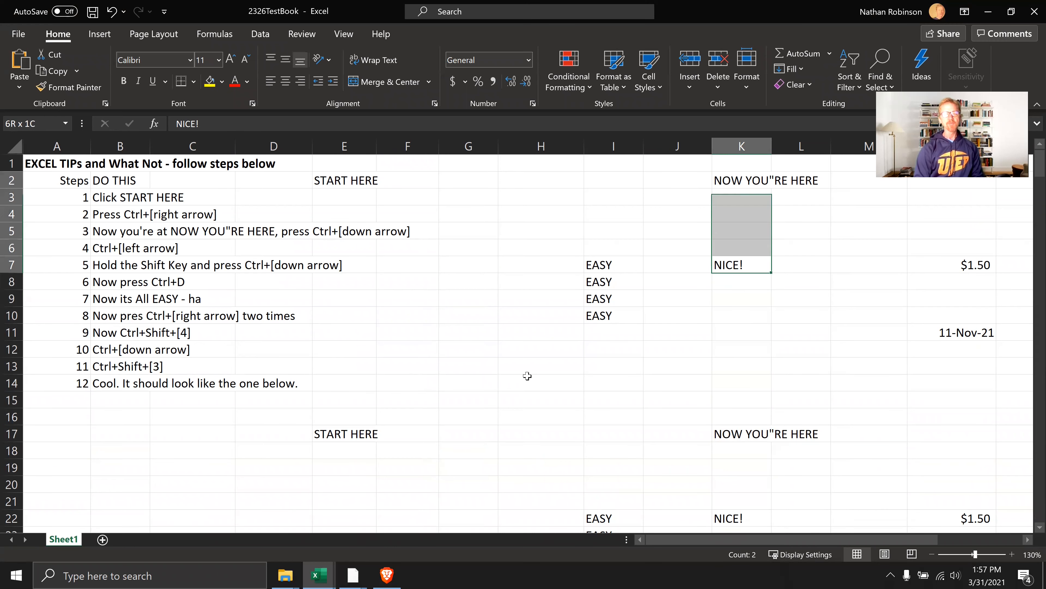
{"action": "key", "text": "ctrl+shift+Down"}
{"action": "key", "text": "ctrl+shift+Down"}
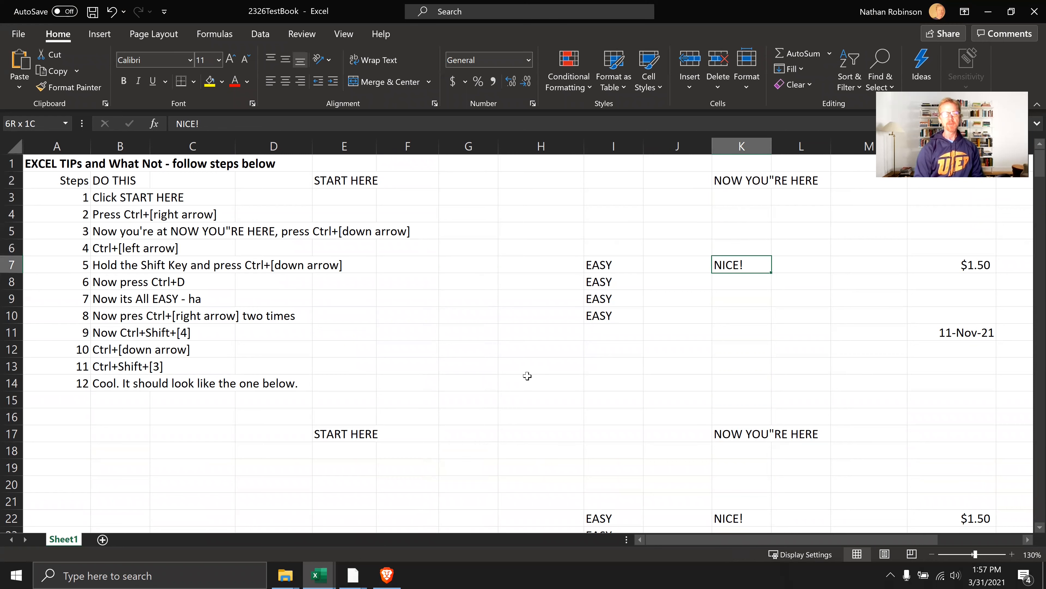
{"action": "key", "text": "ctrl+shift+Up"}
{"action": "key", "text": "ctrl+shift+Up"}
{"action": "key", "text": "ctrl+shift+Down"}
{"action": "key", "text": "ctrl+shift+Down"}
{"action": "key", "text": "ctrl+shift+Up"}
Fill NICE! down from K7 through K10
{"action": "key", "text": "shift+Down"}
{"action": "key", "text": "shift+Down"}
{"action": "key", "text": "shift+Down"}
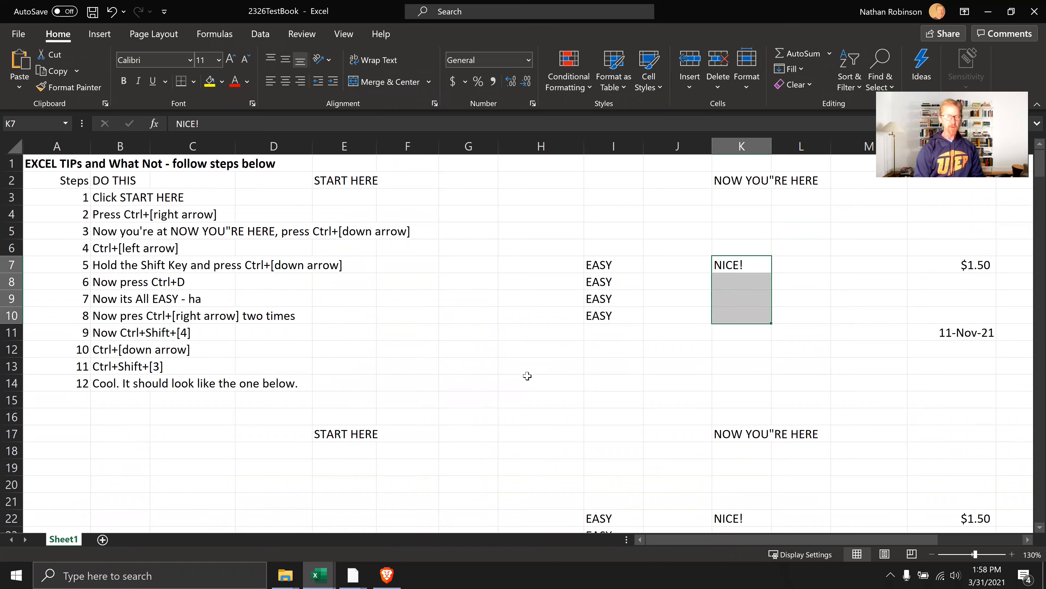
{"action": "key", "text": "ctrl+d"}
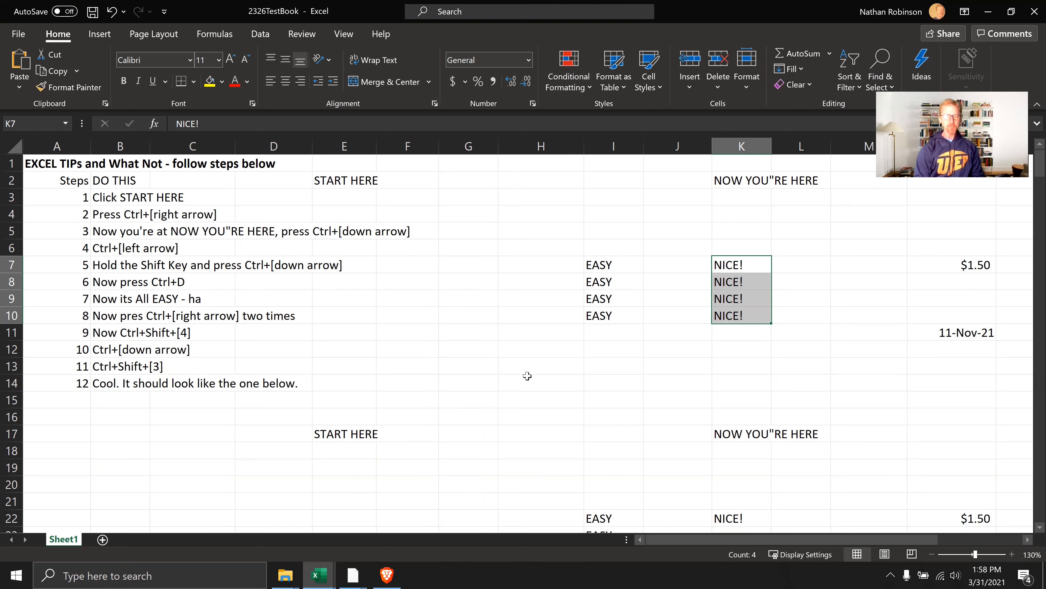
Cycle the value in N7 through the number, time and date formats, finishing with the currency format
{"action": "key", "text": "Up"}
{"action": "key", "text": "Down"}
{"action": "key", "text": "ctrl+Right"}
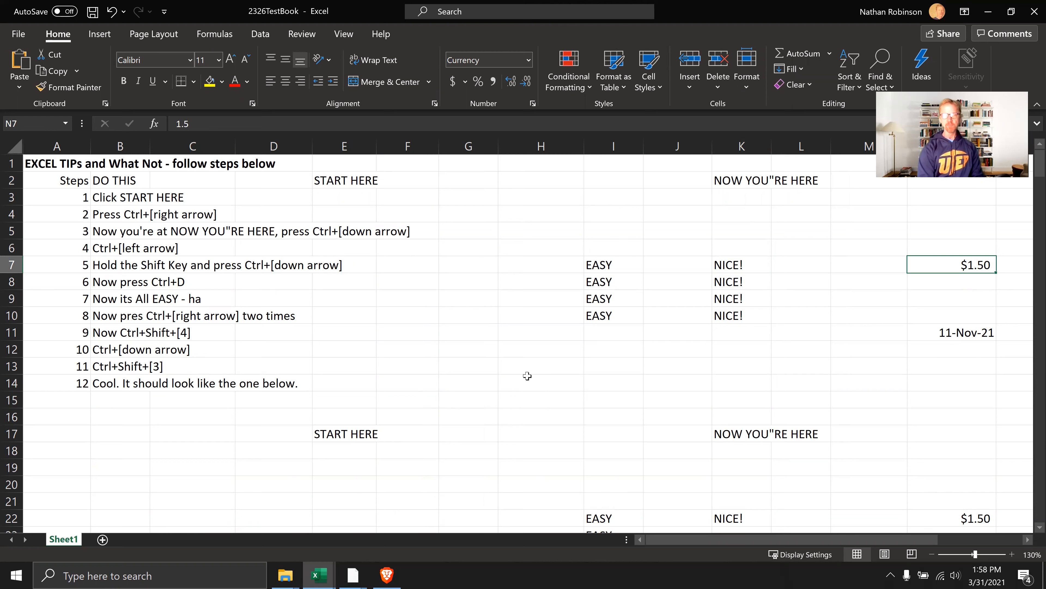
{"action": "key", "text": "ctrl+shift+1"}
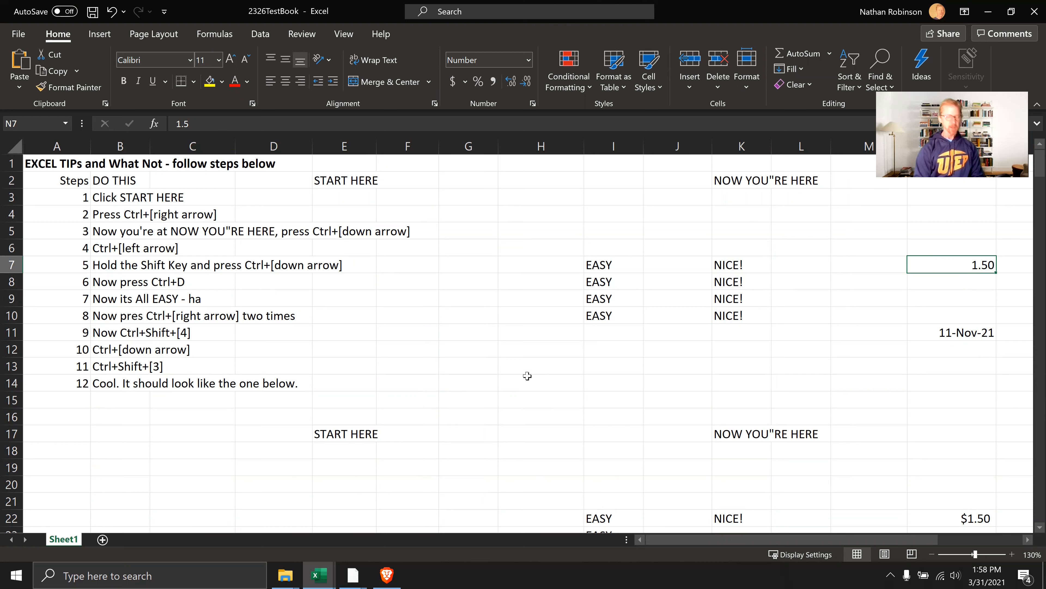
{"action": "key", "text": "ctrl+shift+2"}
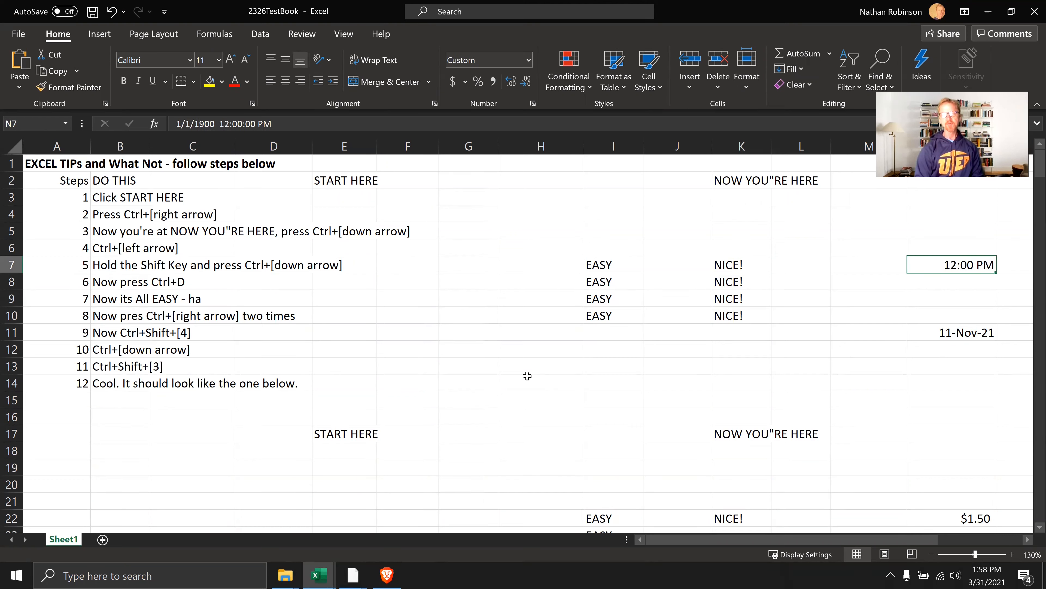
{"action": "key", "text": "ctrl+shift+3"}
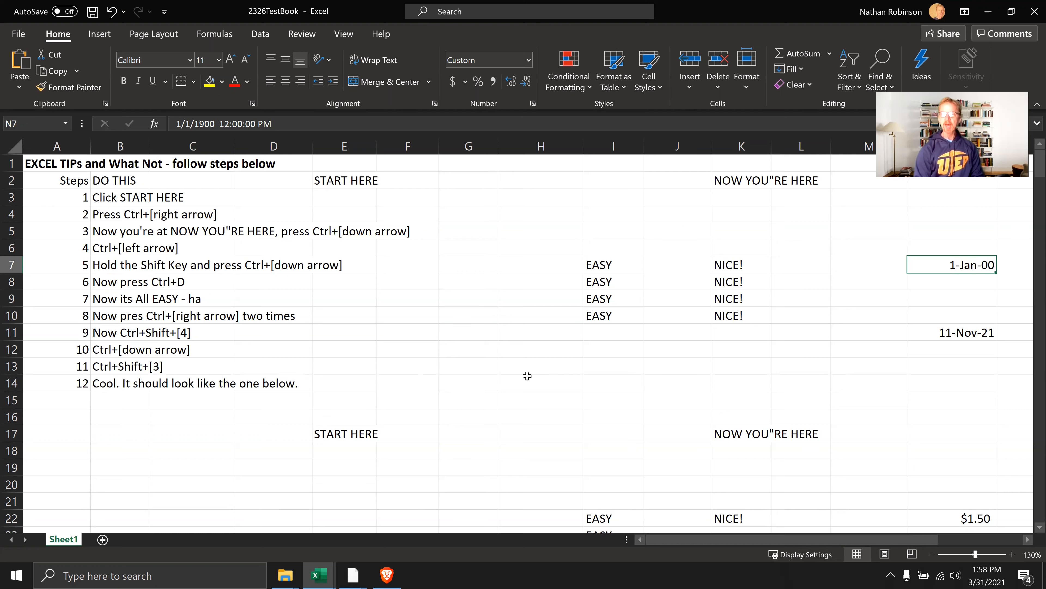
{"action": "key", "text": "ctrl+shift+4"}
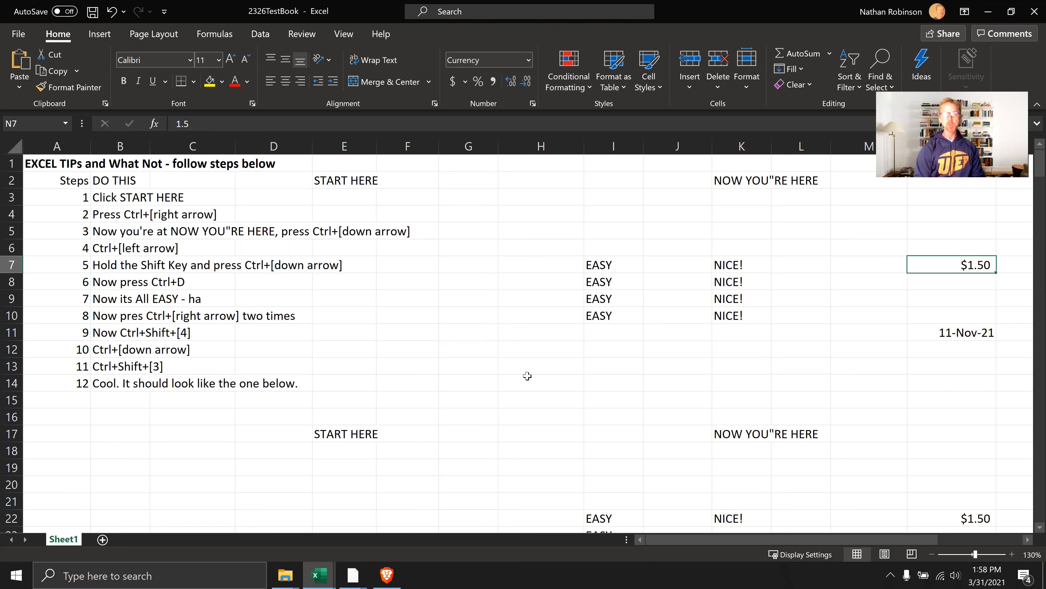
Switch N11 between the number and date formats, finishing with the day-month-year date format
{"action": "key", "text": "ctrl+Down"}
{"action": "key", "text": "ctrl+shift+3"}
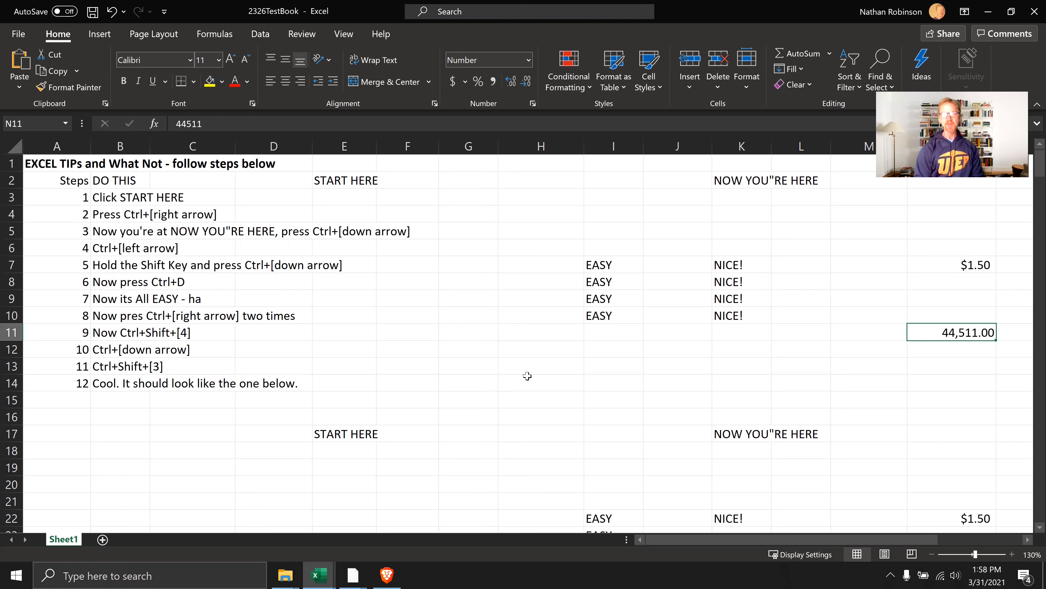
{"action": "key", "text": "ctrl+shift+3"}
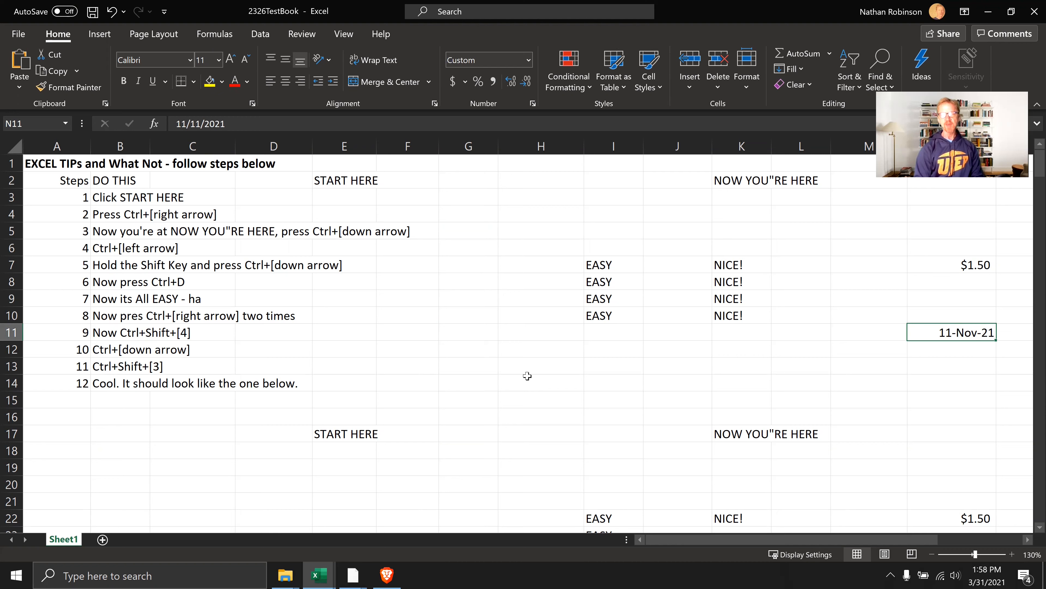
{"action": "key", "text": "ctrl+shift+1"}
{"action": "key", "text": "ctrl+shift+3"}
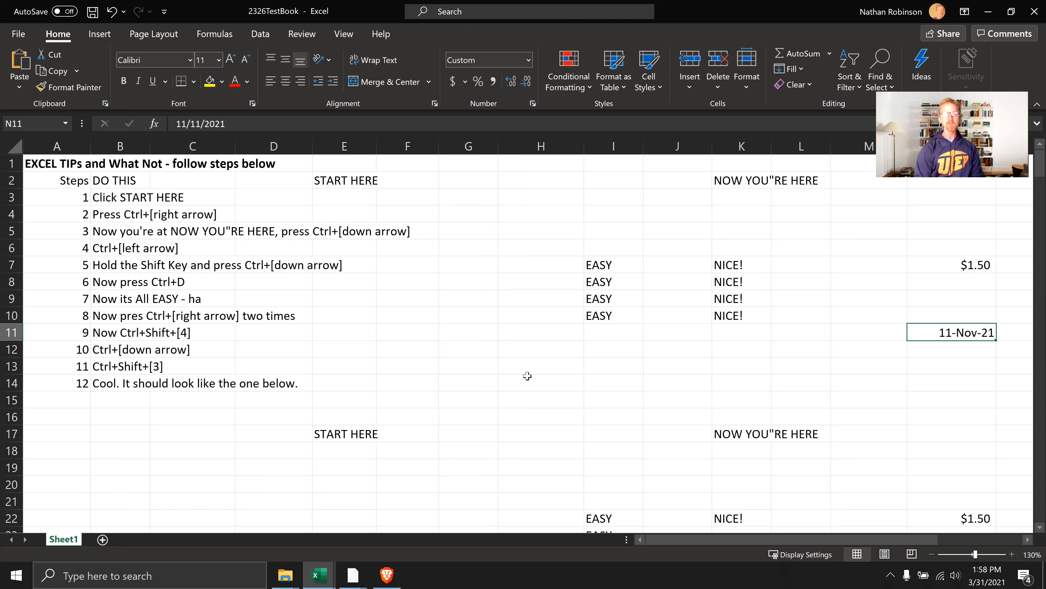
Format the Opt 1 first cost in D67 of the Cost and Benefits table as currency with two decimals
{"action": "scroll", "coordinate": [500, 385], "scroll_direction": "down", "scroll_amount": 12}
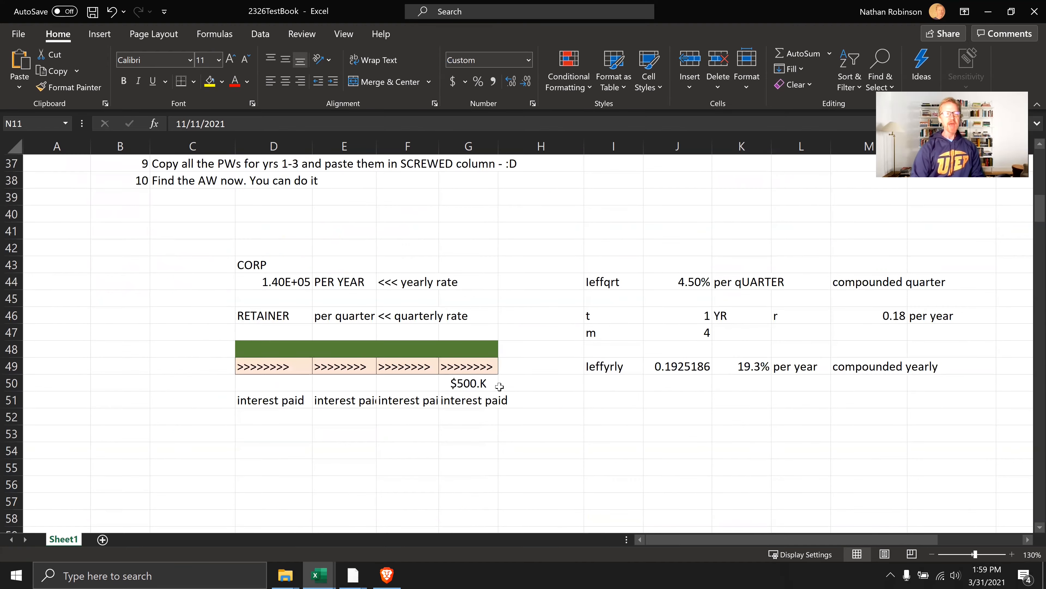
{"action": "scroll", "coordinate": [500, 386], "scroll_direction": "down", "scroll_amount": 8}
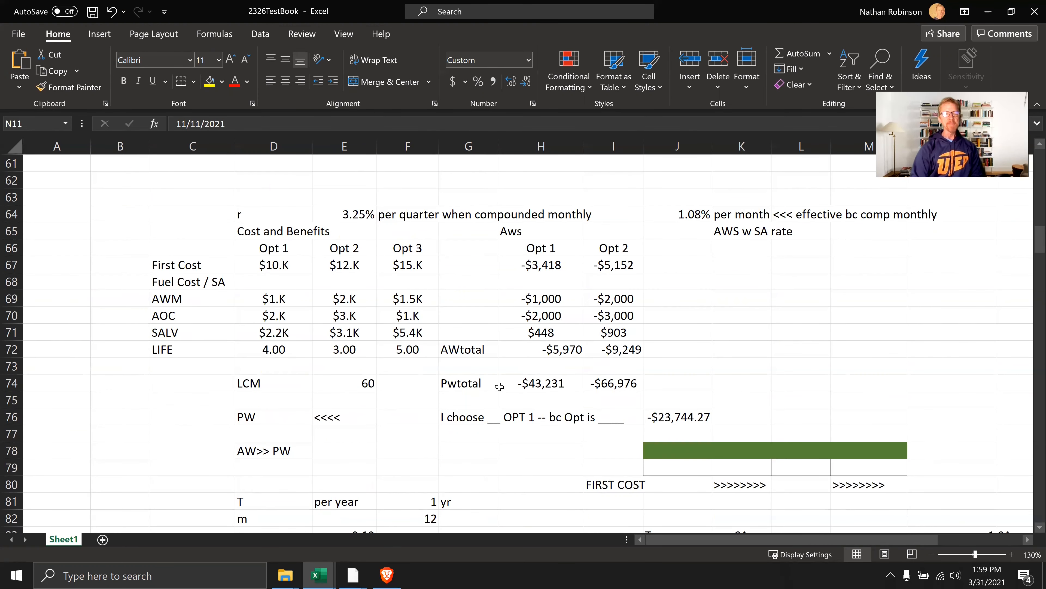
{"action": "scroll", "coordinate": [362, 336], "scroll_direction": "up", "scroll_amount": 3}
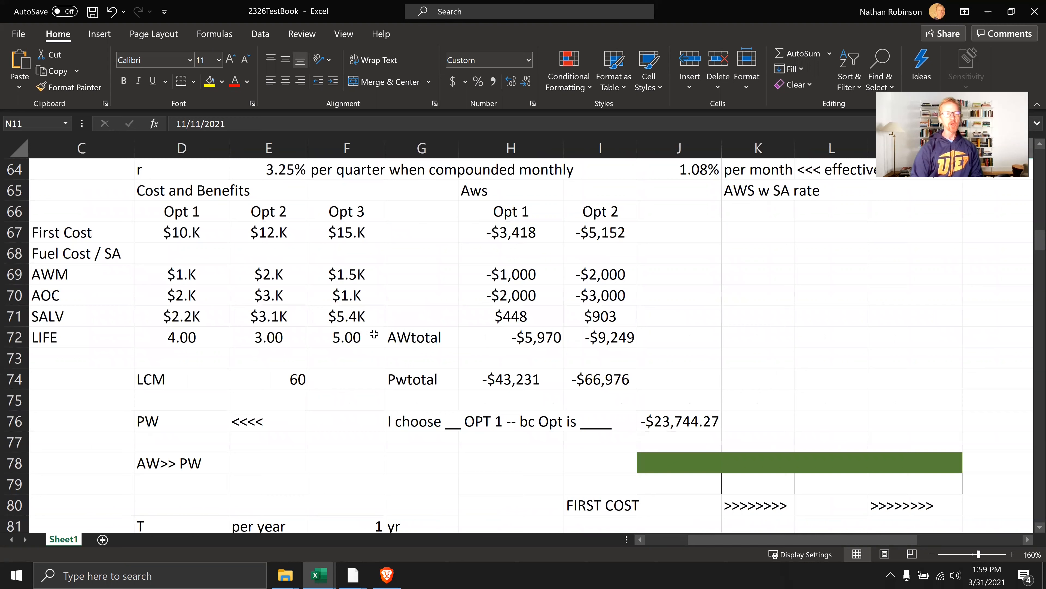
{"action": "left_click", "coordinate": [183, 238]}
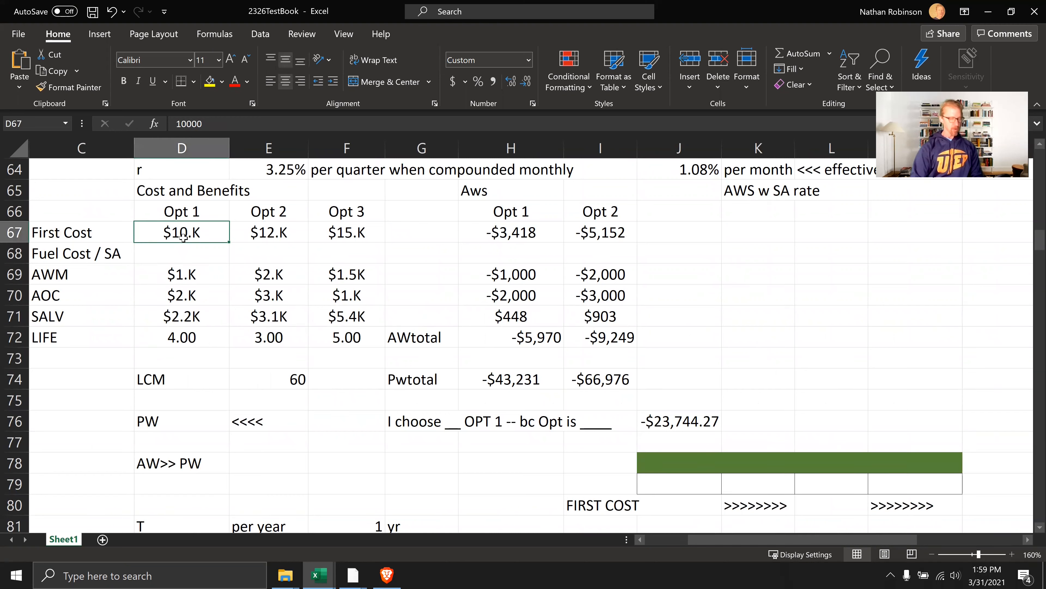
{"action": "key", "text": "ctrl+shift+4"}
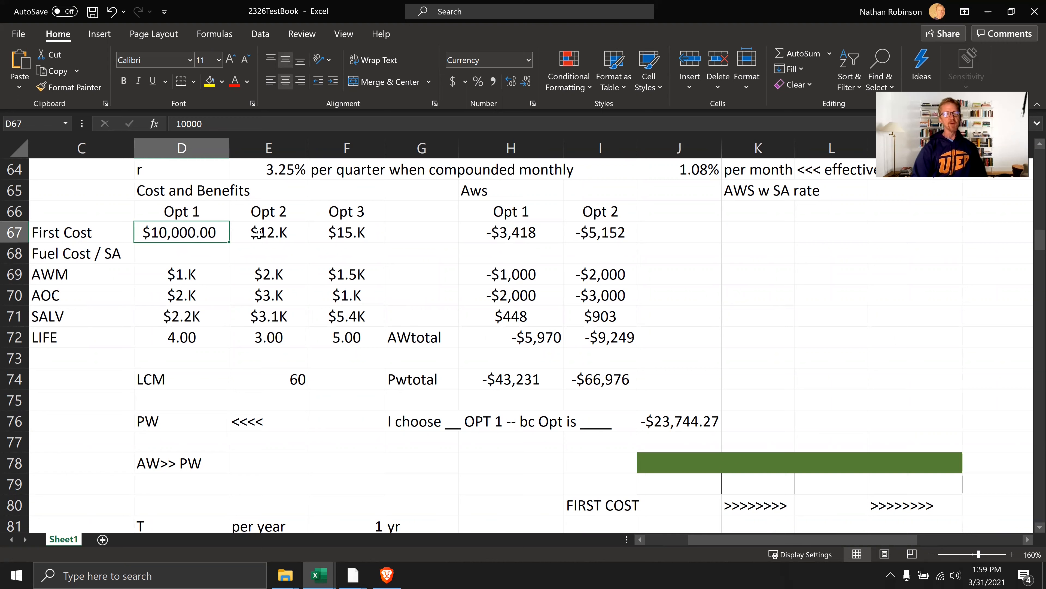
Format D67:F71 of the Cost and Benefits table as currency with two decimals and widen column E to fit its values
{"action": "left_click_drag", "start_coordinate": [183, 231], "coordinate": [385, 348]}
{"action": "key", "text": "Up"}
{"action": "key", "text": "Down"}
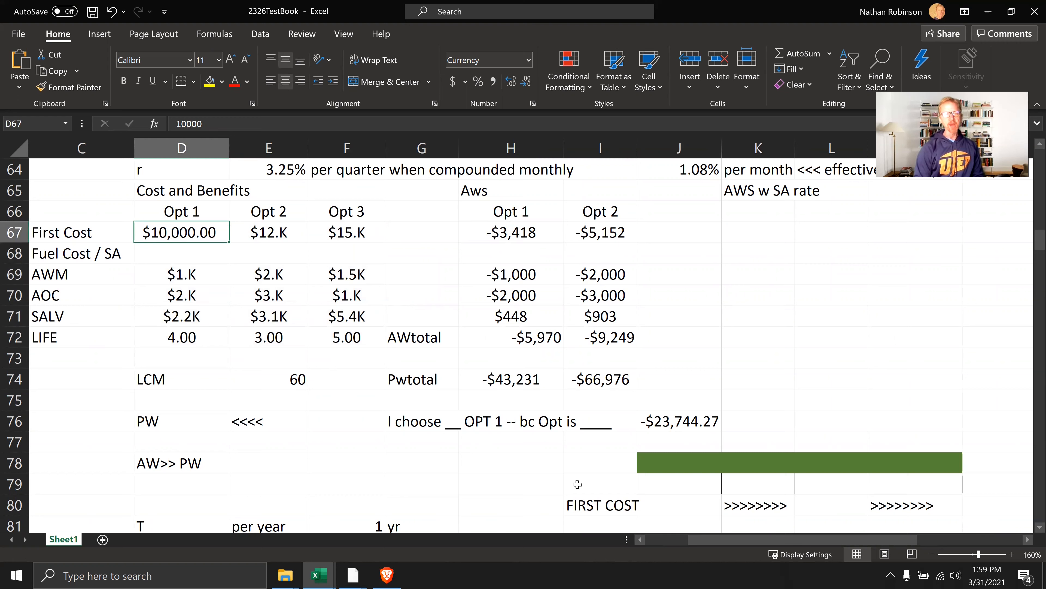
{"action": "key", "text": "shift+Right"}
{"action": "key", "text": "shift+Right"}
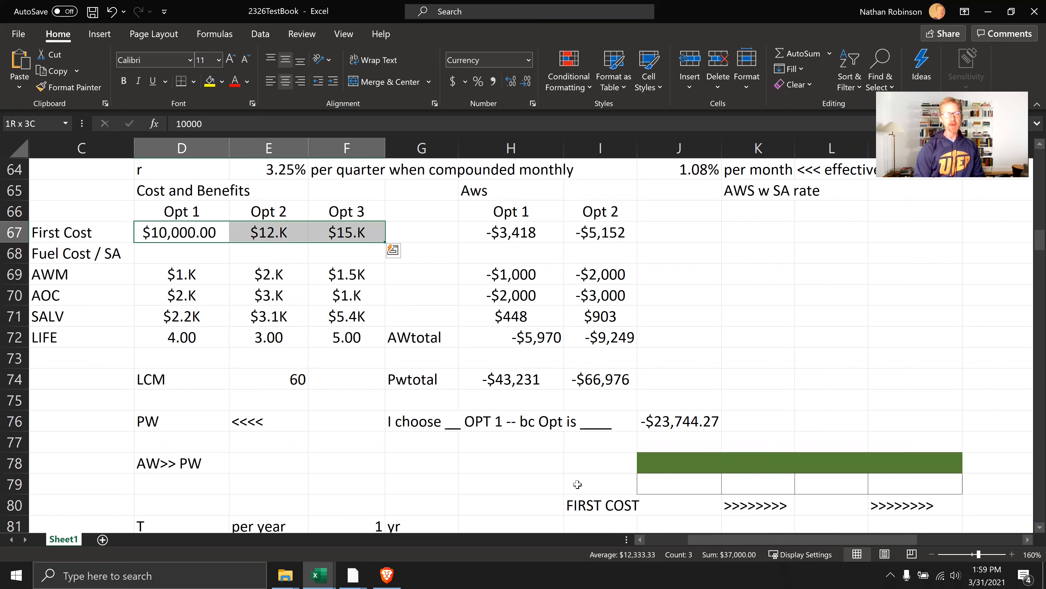
{"action": "key", "text": "shift+Down"}
{"action": "key", "text": "shift+Down"}
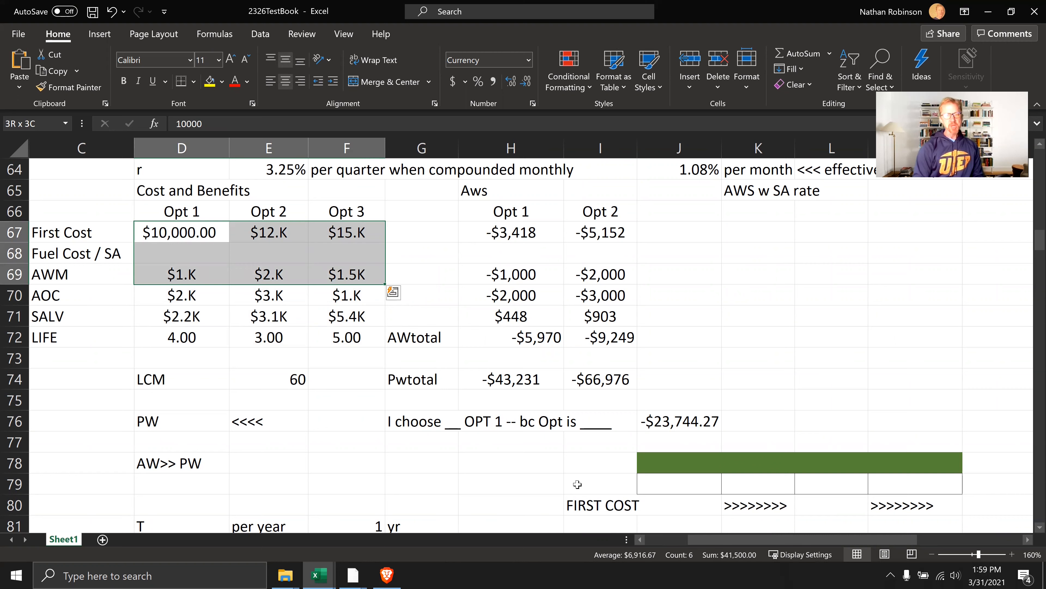
{"action": "key", "text": "shift+Down"}
{"action": "key", "text": "shift+Down"}
{"action": "key", "text": "shift+Down"}
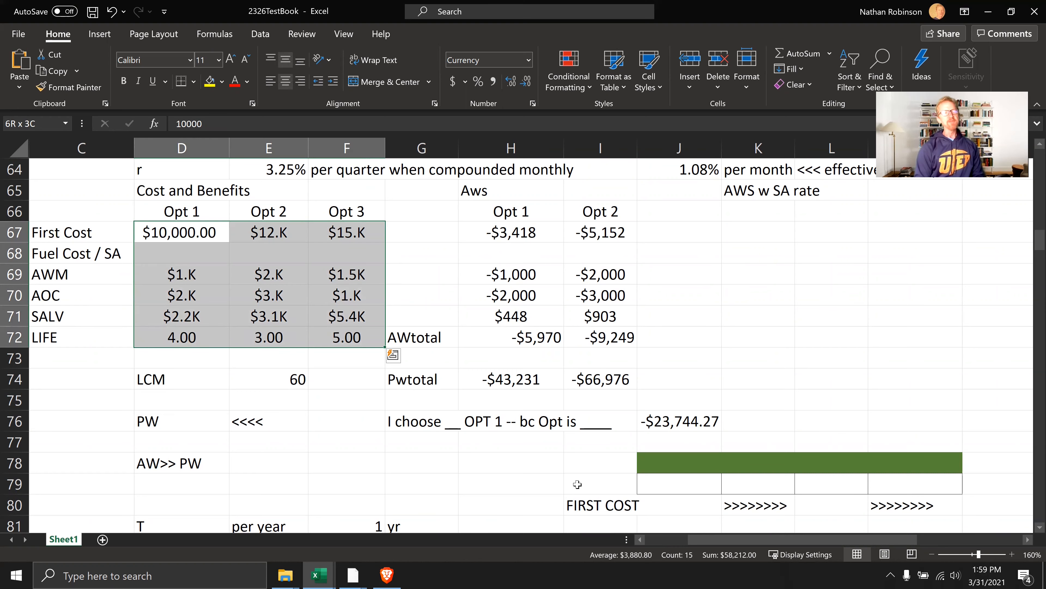
{"action": "key", "text": "shift+Up"}
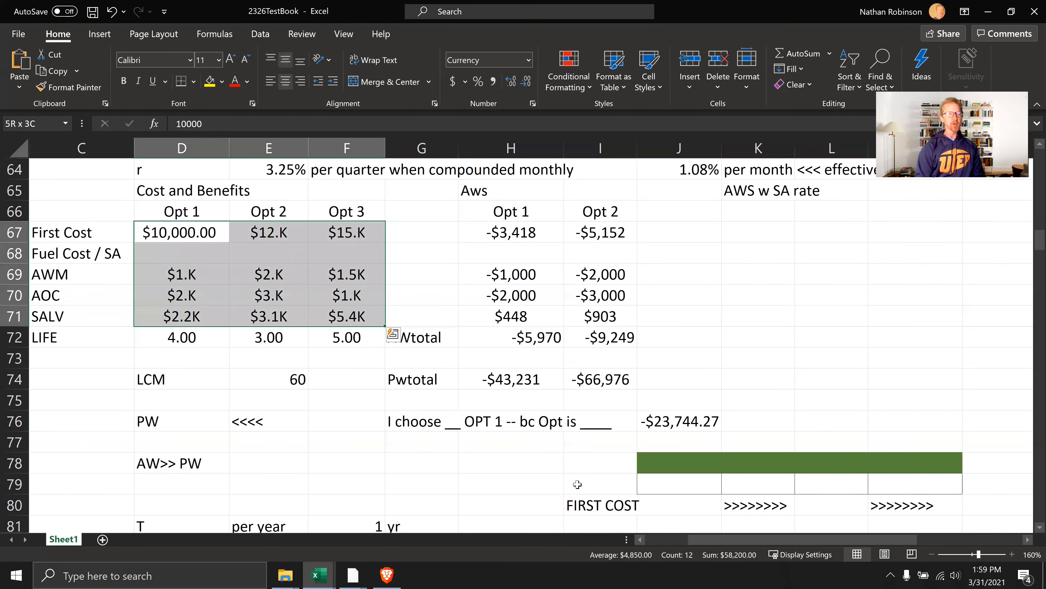
{"action": "key", "text": "ctrl+shift+4"}
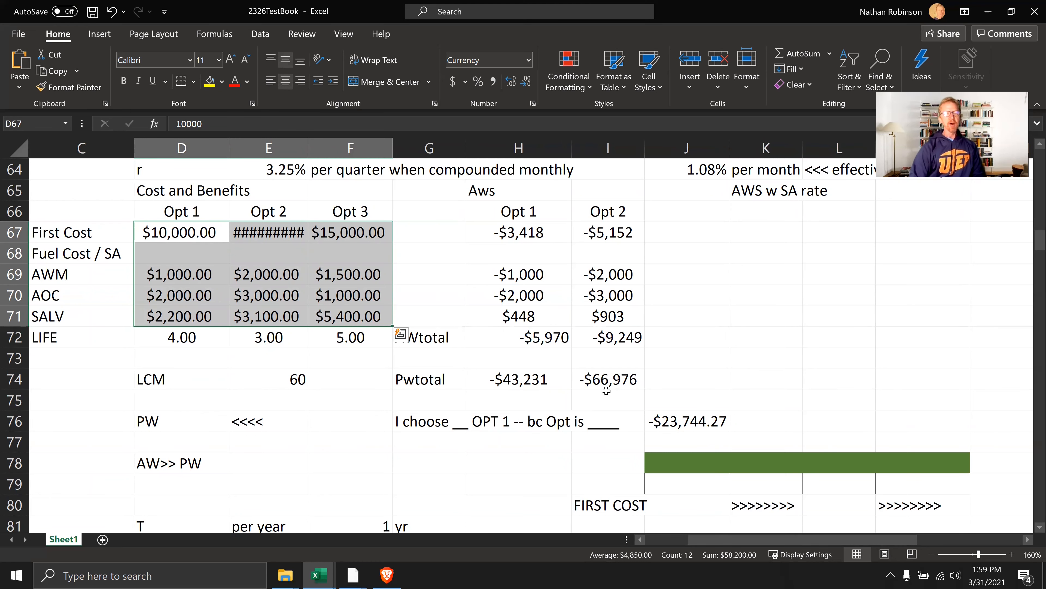
{"action": "left_click_drag", "start_coordinate": [307, 152], "coordinate": [320, 152]}
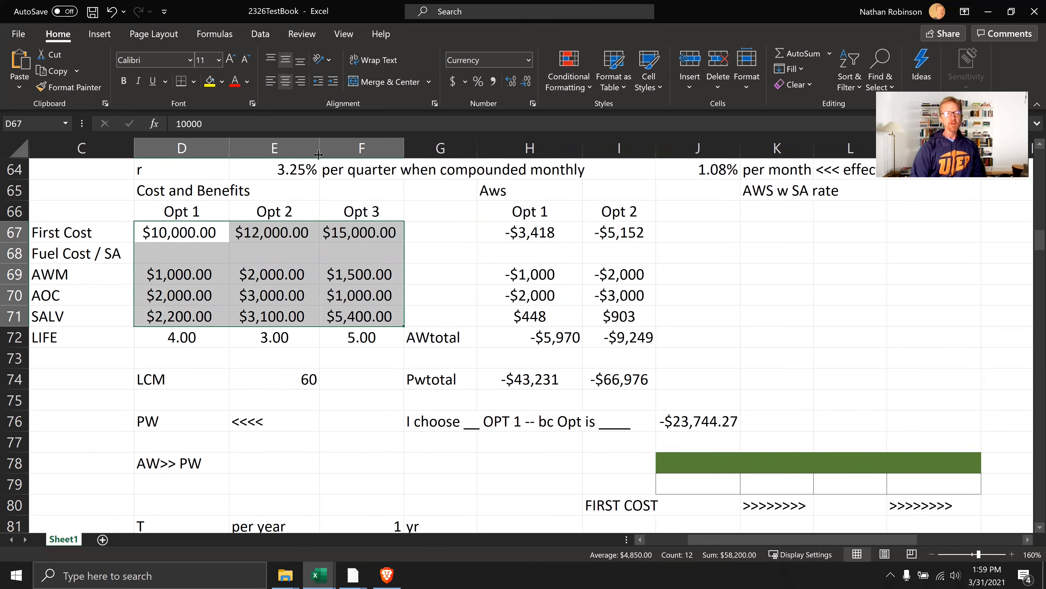
{"action": "left_click", "coordinate": [294, 269]}
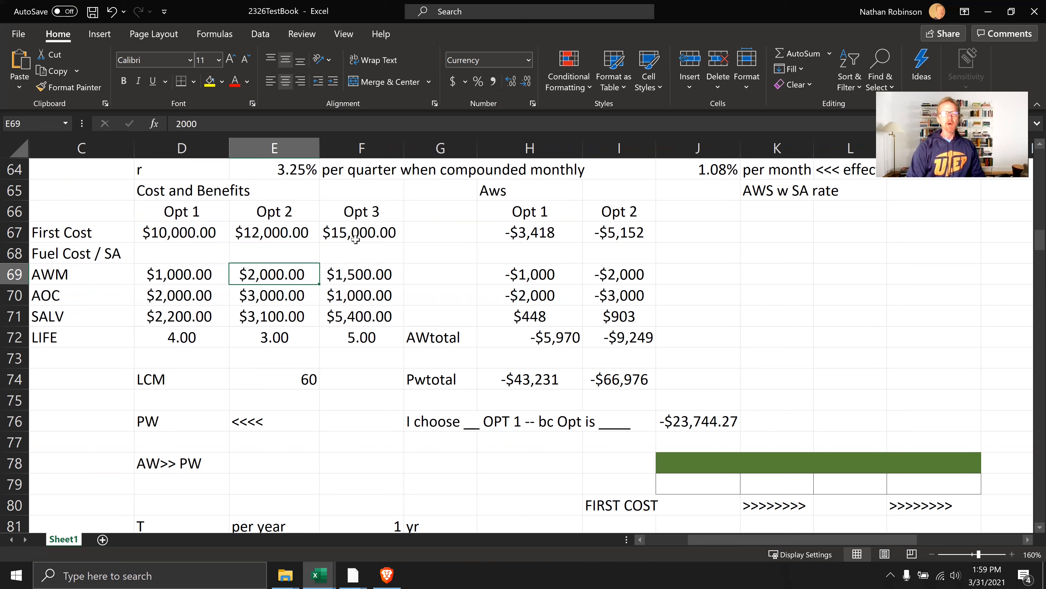
Format the Opt 1 and Opt 2 values in H67:I71 of the Aws table as currency with two decimals
{"action": "left_click_drag", "start_coordinate": [510, 229], "coordinate": [634, 323]}
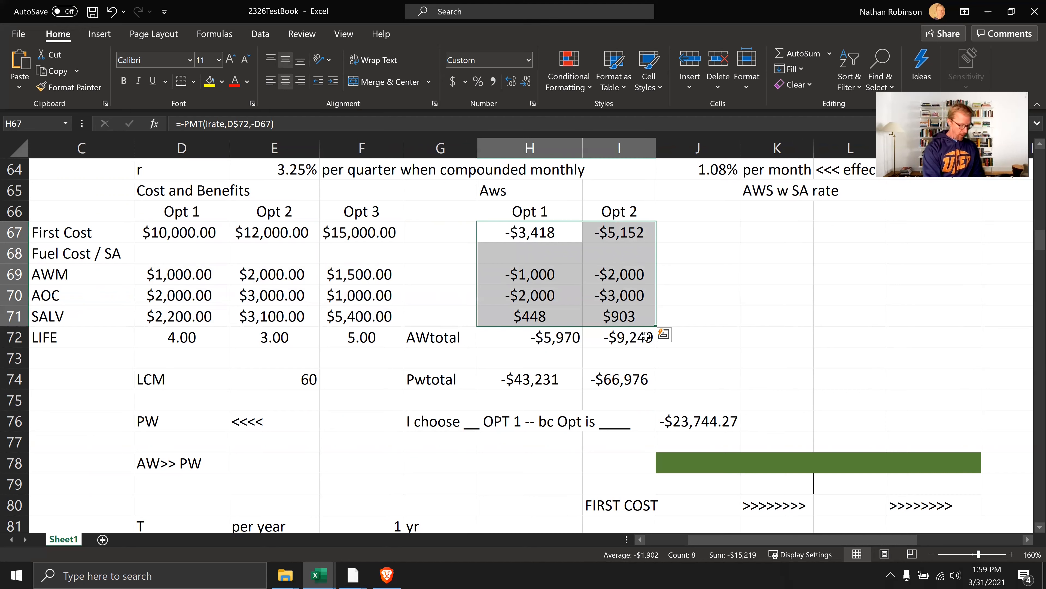
{"action": "key", "text": "ctrl+shift+4"}
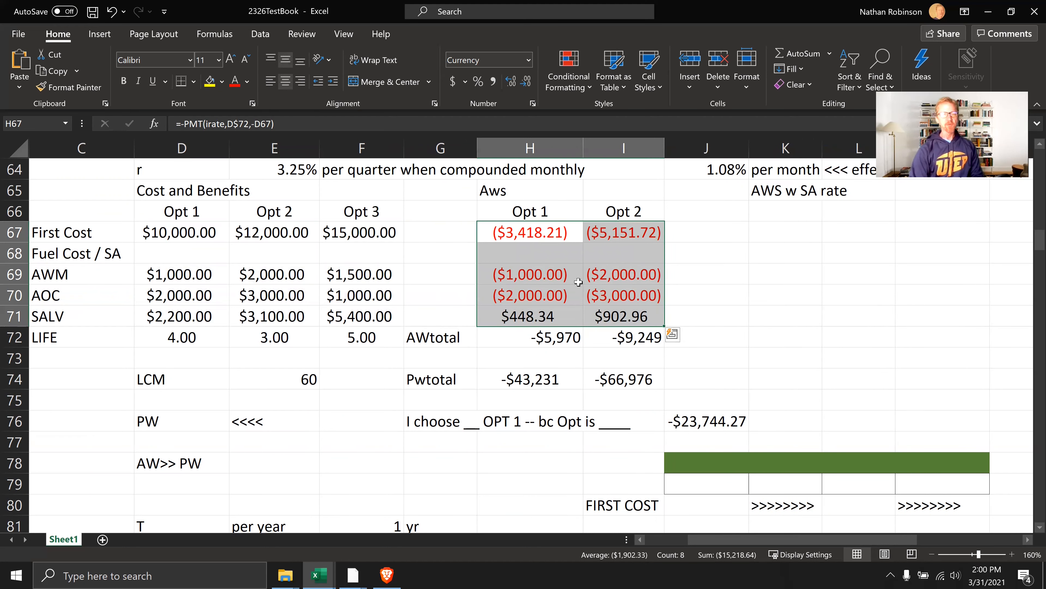
Review the available number format choices for H67:I71 in the Aws table without changing the format, ending with H67 selected
{"action": "left_click", "coordinate": [560, 287]}
{"action": "left_click_drag", "start_coordinate": [548, 231], "coordinate": [616, 310]}
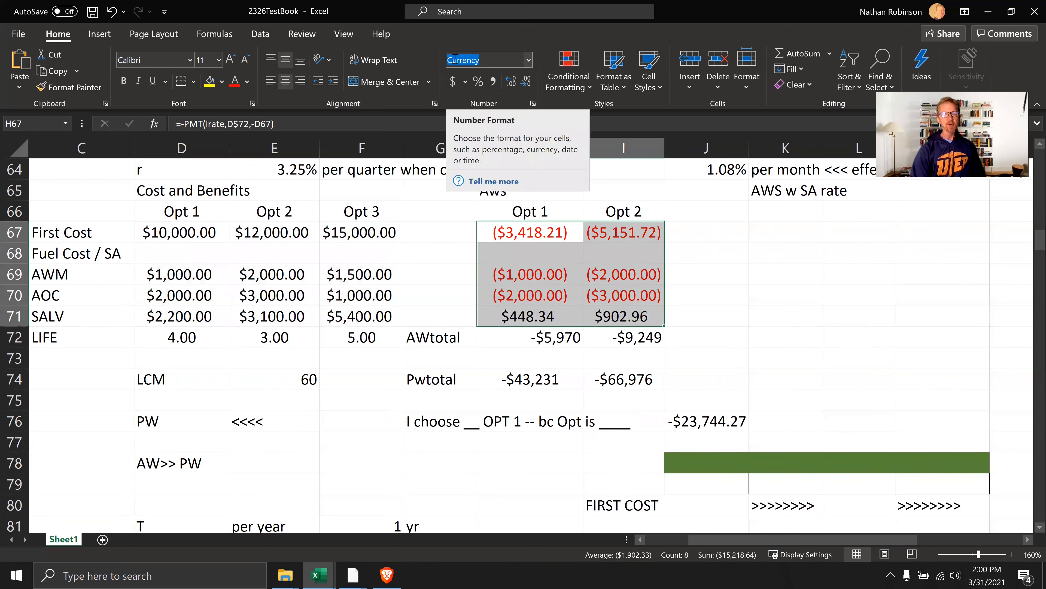
{"action": "left_click", "coordinate": [528, 60]}
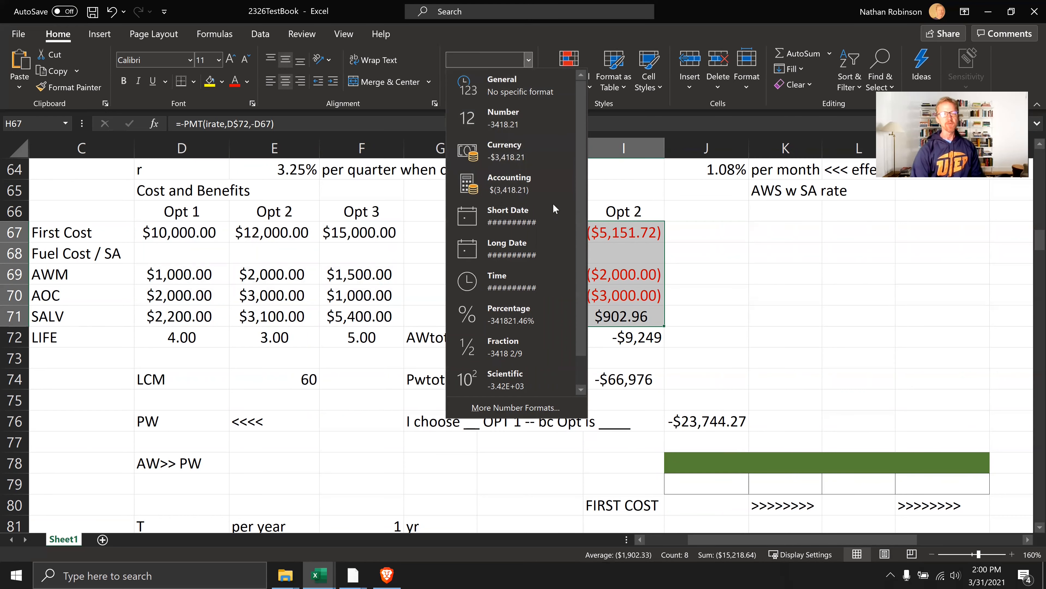
{"action": "left_click", "coordinate": [669, 247]}
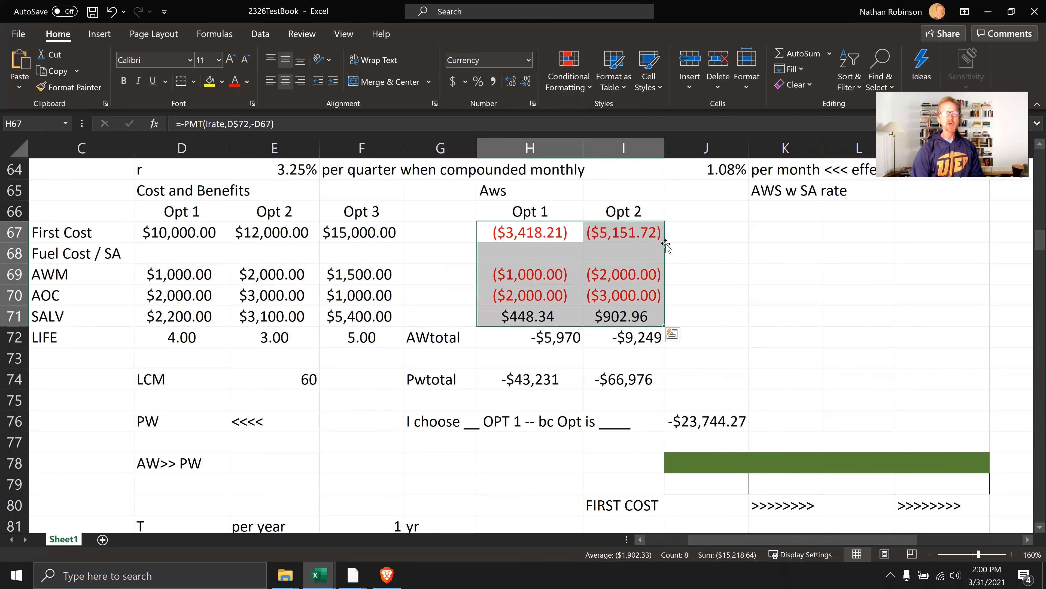
{"action": "left_click", "coordinate": [538, 237]}
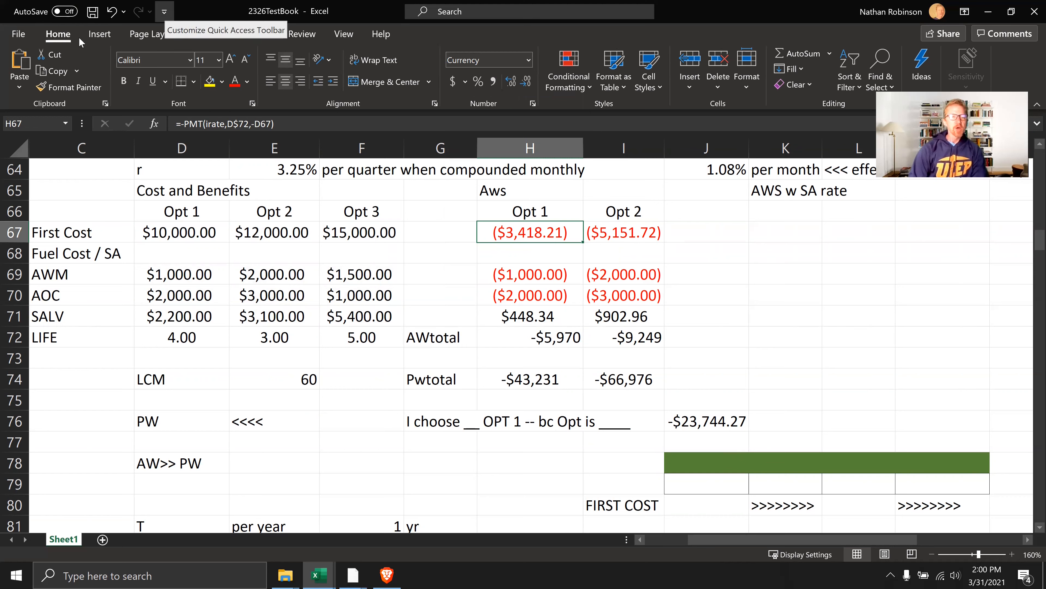
Customize the ribbon to show the Draw and Developer tabs
{"action": "left_click", "coordinate": [165, 11]}
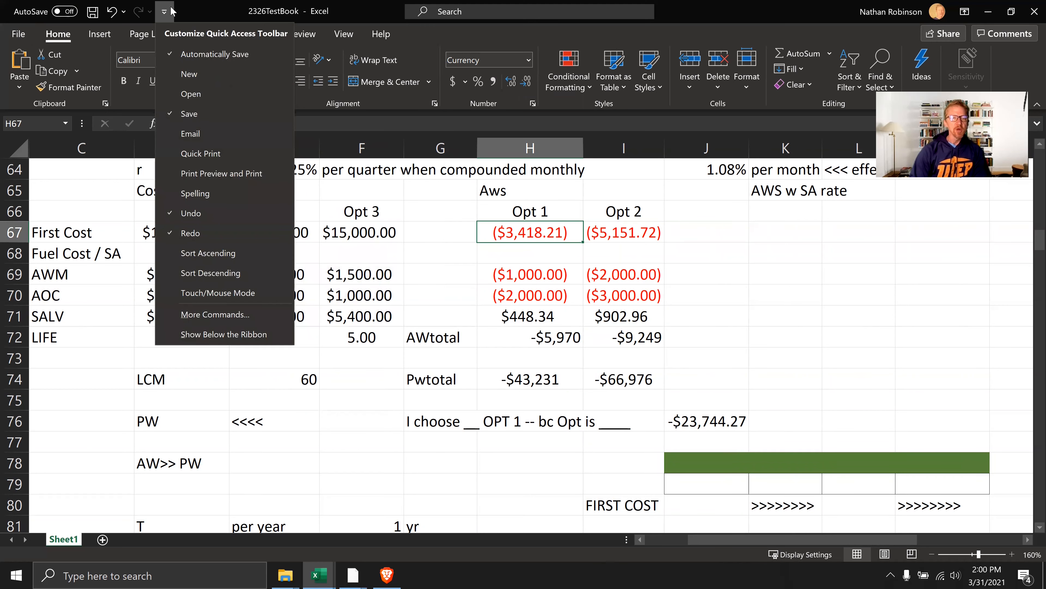
{"action": "left_click", "coordinate": [227, 321]}
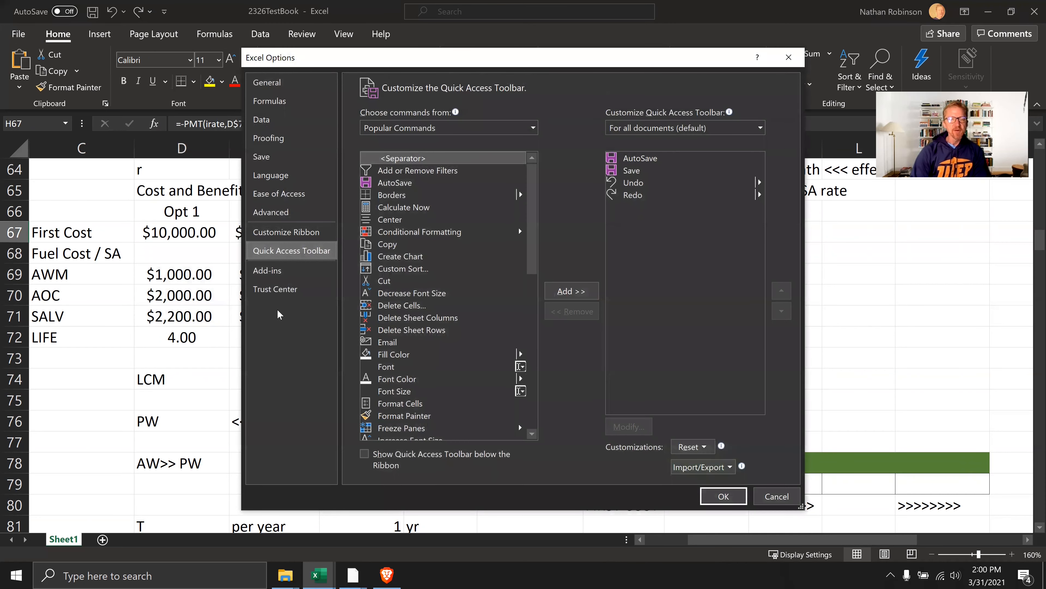
{"action": "left_click", "coordinate": [304, 232]}
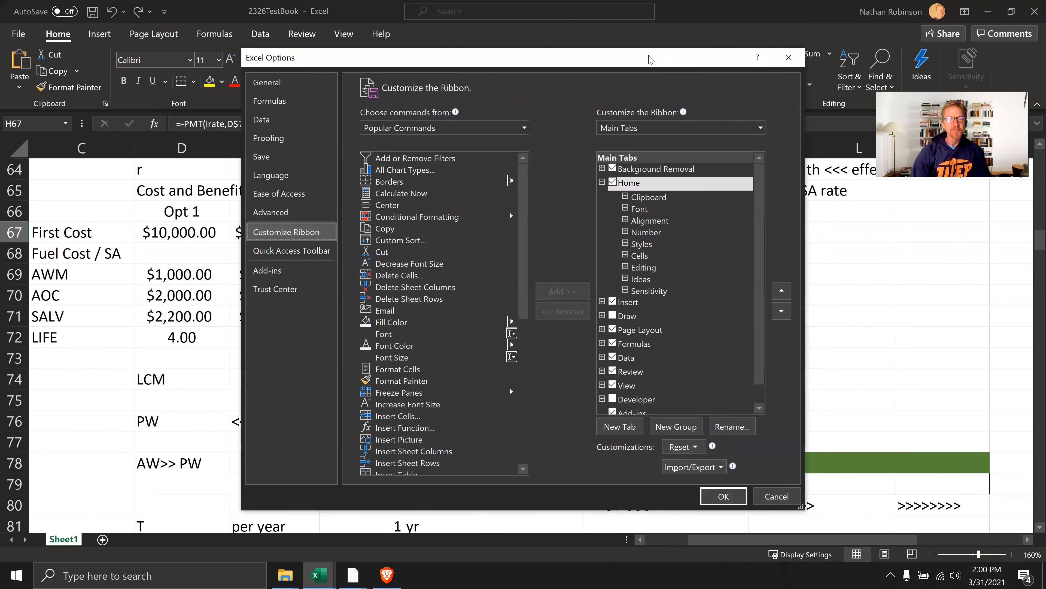
{"action": "left_click_drag", "start_coordinate": [656, 60], "coordinate": [570, 27]}
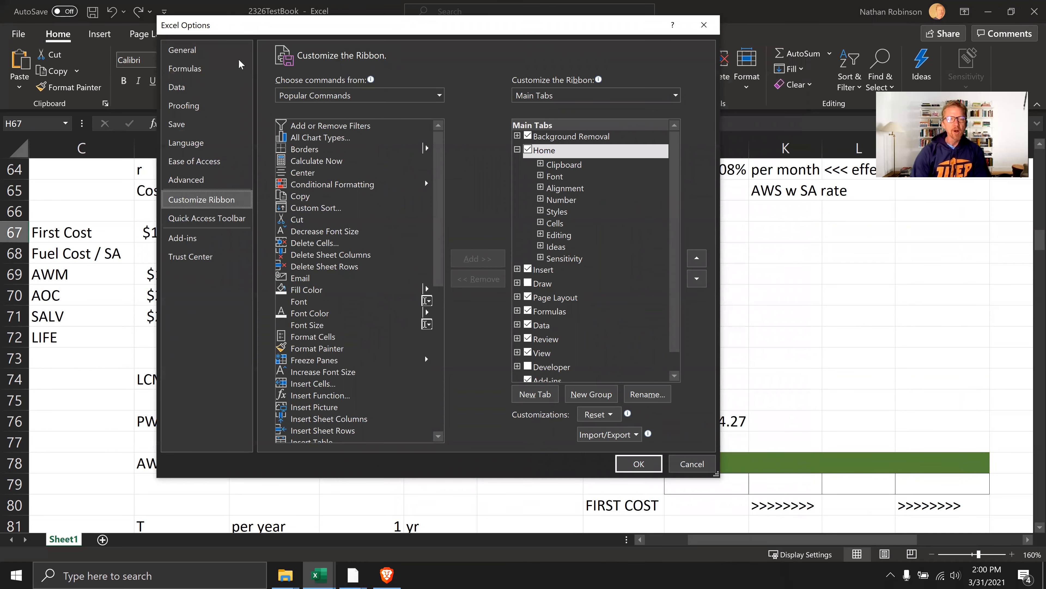
{"action": "left_click_drag", "start_coordinate": [238, 30], "coordinate": [225, 120]}
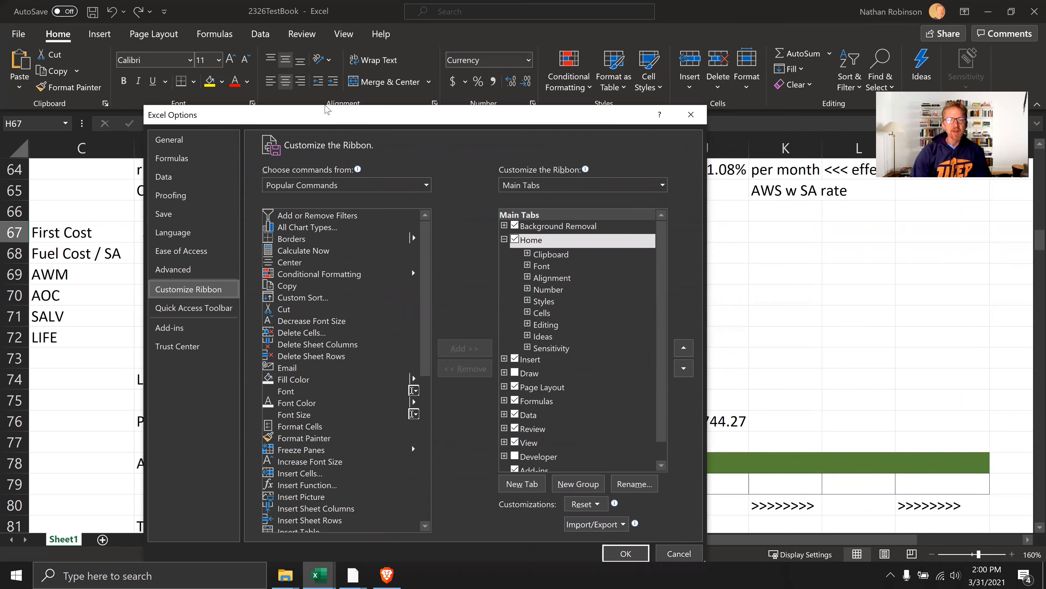
{"action": "left_click_drag", "start_coordinate": [325, 109], "coordinate": [307, 55]}
{"action": "left_click", "coordinate": [496, 318]}
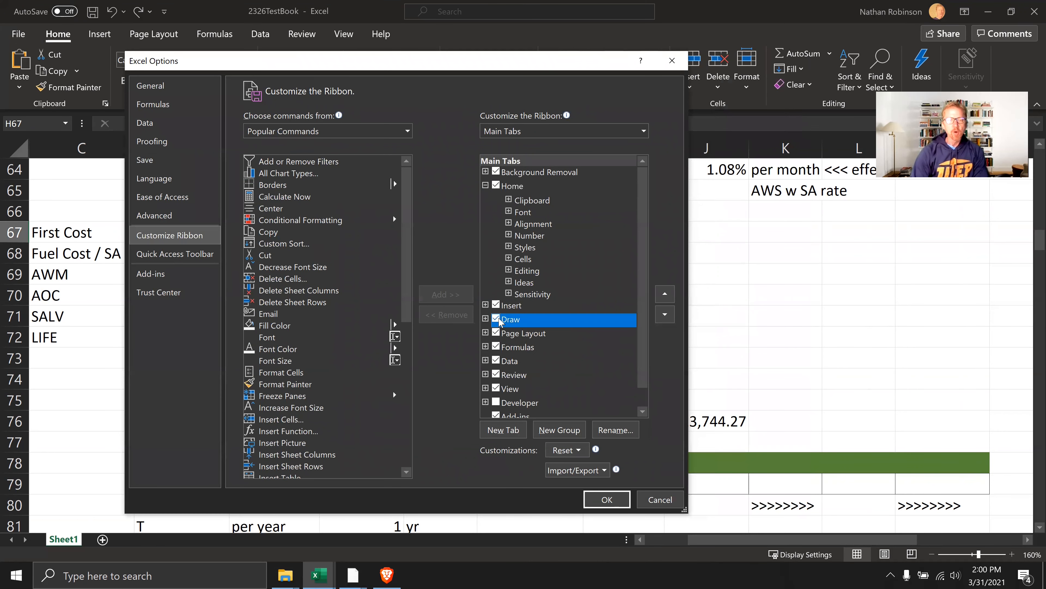
{"action": "scroll", "coordinate": [531, 355], "scroll_direction": "down", "scroll_amount": 1}
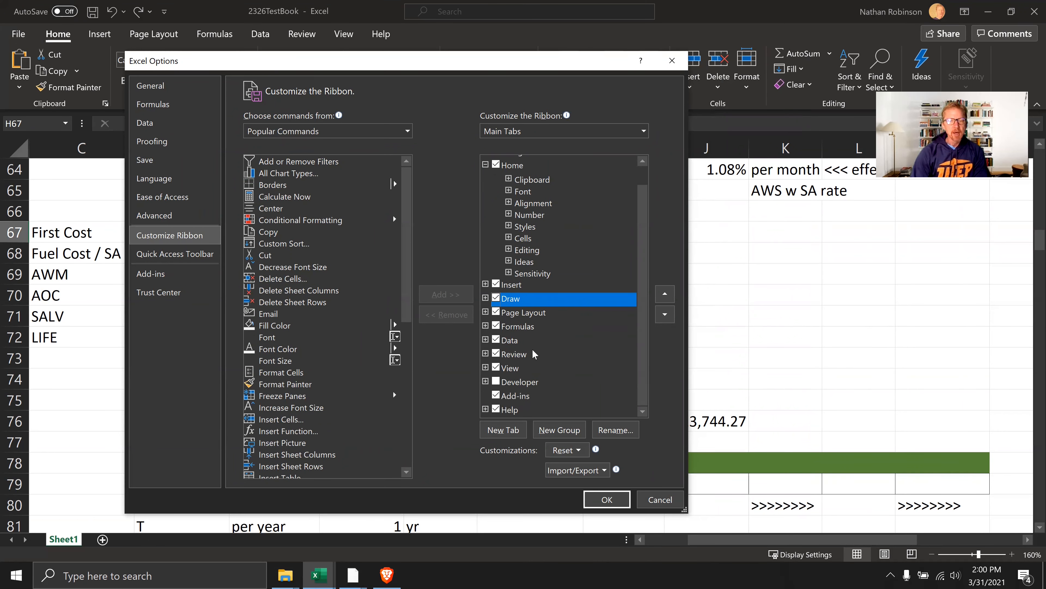
{"action": "left_click", "coordinate": [496, 381]}
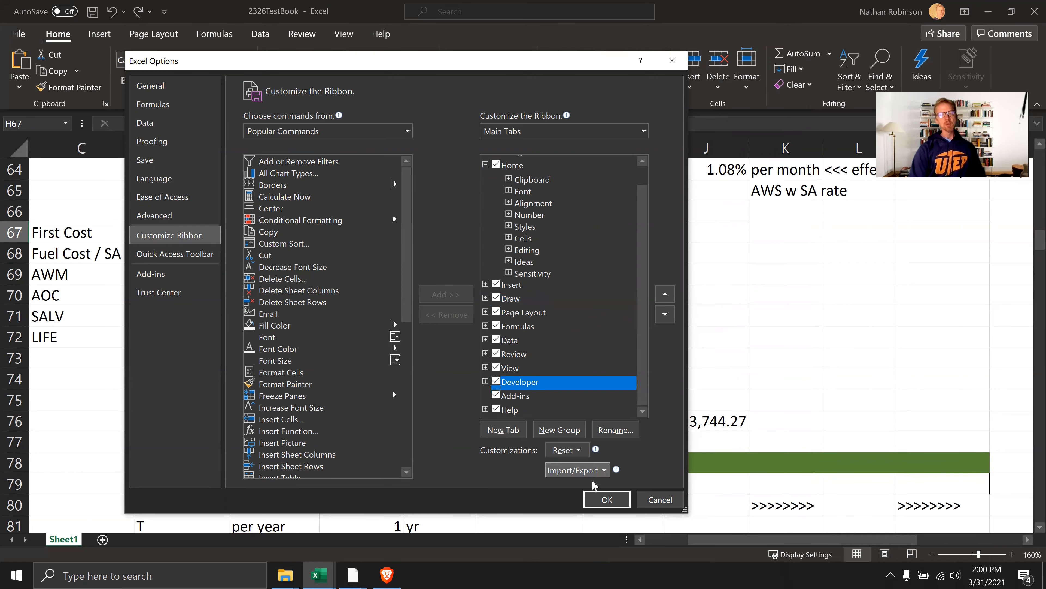
{"action": "left_click", "coordinate": [605, 500]}
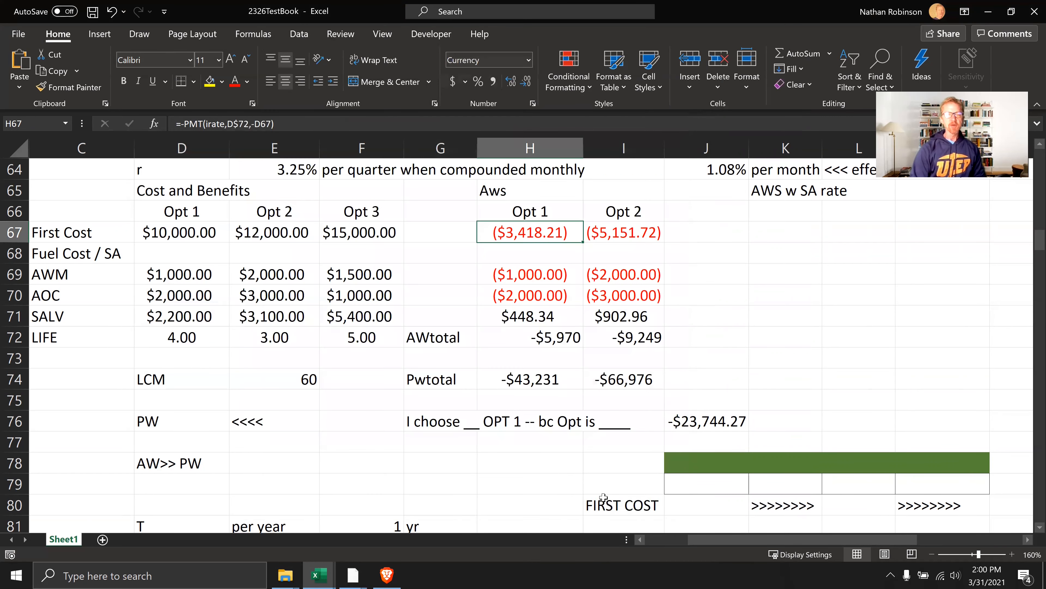
Look over the newly added Developer and Draw tools, finishing on the Developer tools
{"action": "left_click", "coordinate": [429, 34]}
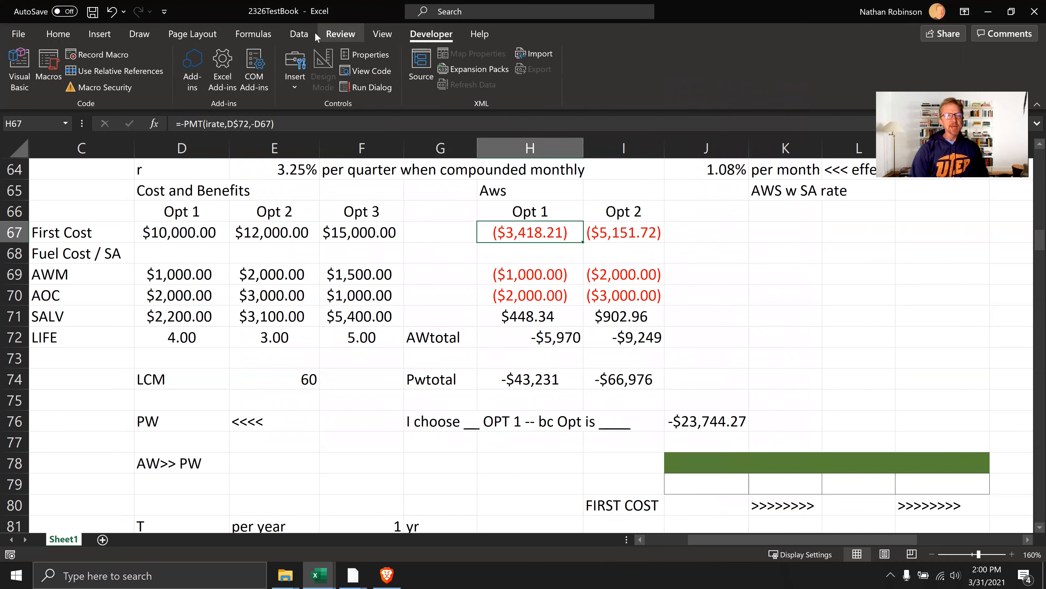
{"action": "left_click", "coordinate": [149, 32]}
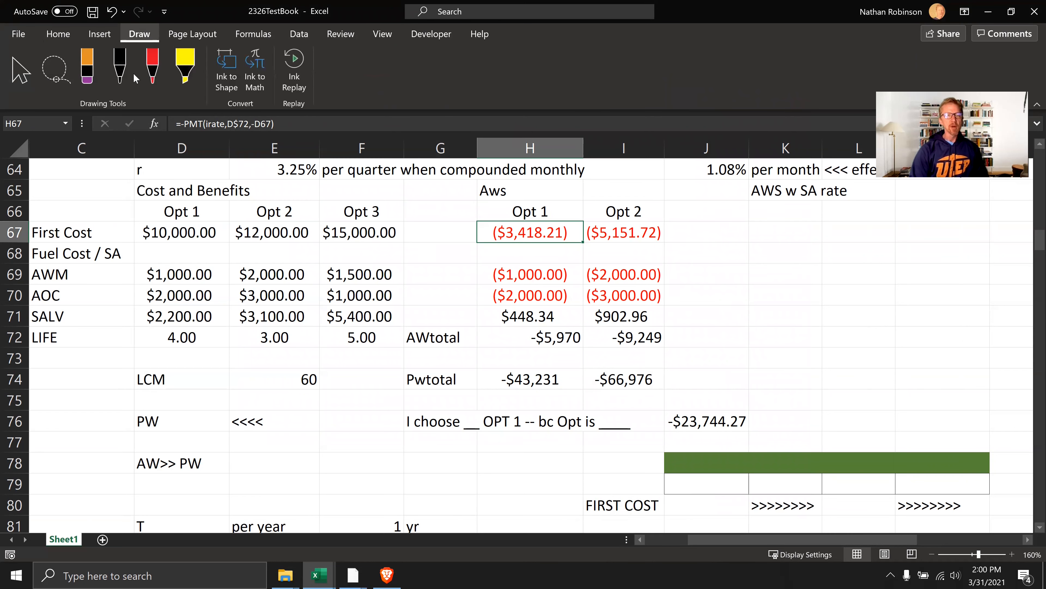
{"action": "left_click", "coordinate": [447, 35]}
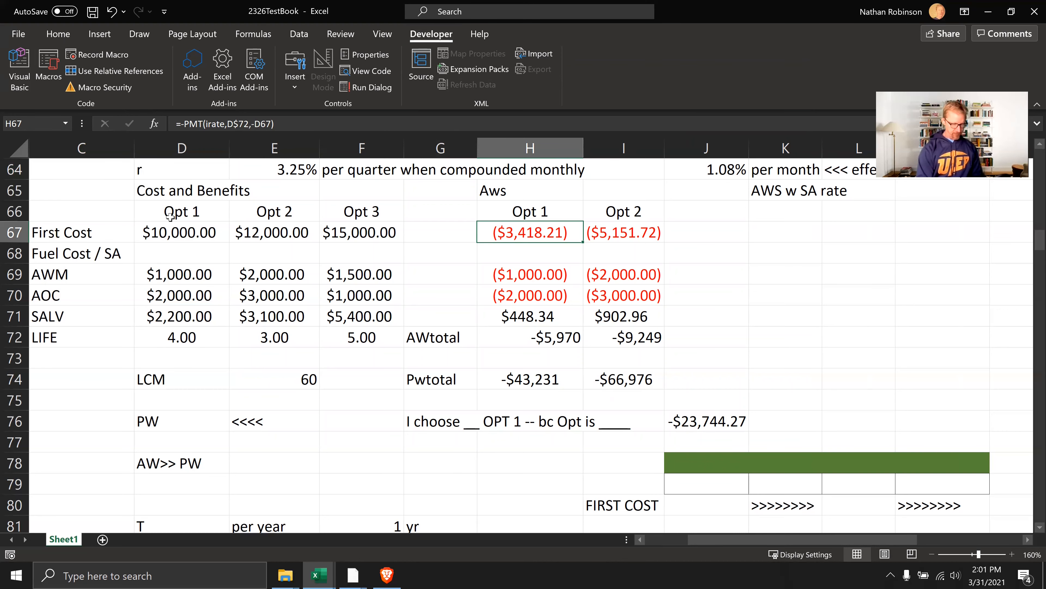
Open the Visual Basic editor, widen the project pane and expand the Book1 project
{"action": "key", "text": "alt+F11"}
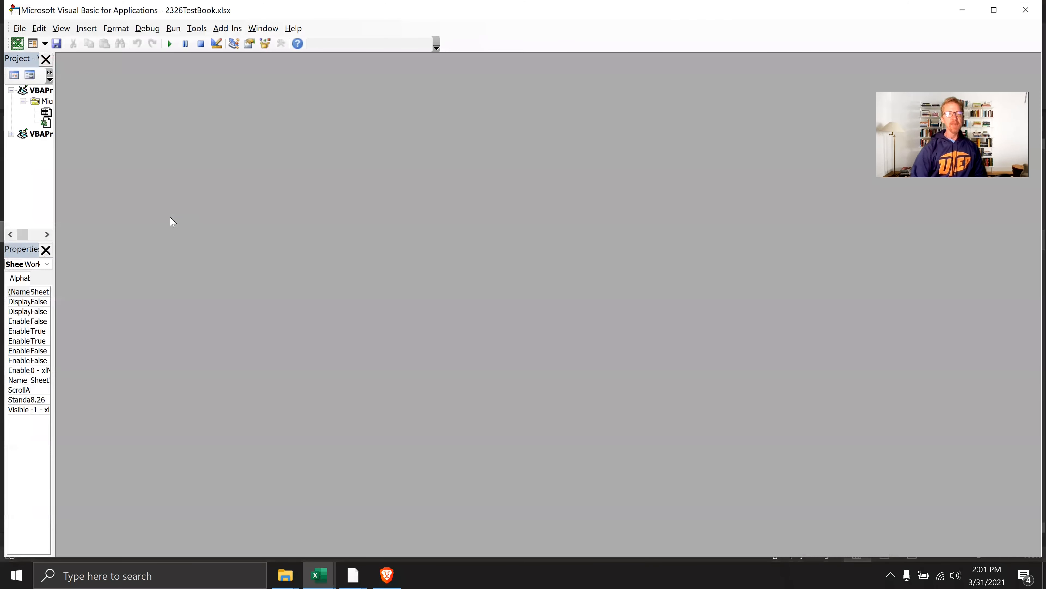
{"action": "left_click", "coordinate": [1016, 11]}
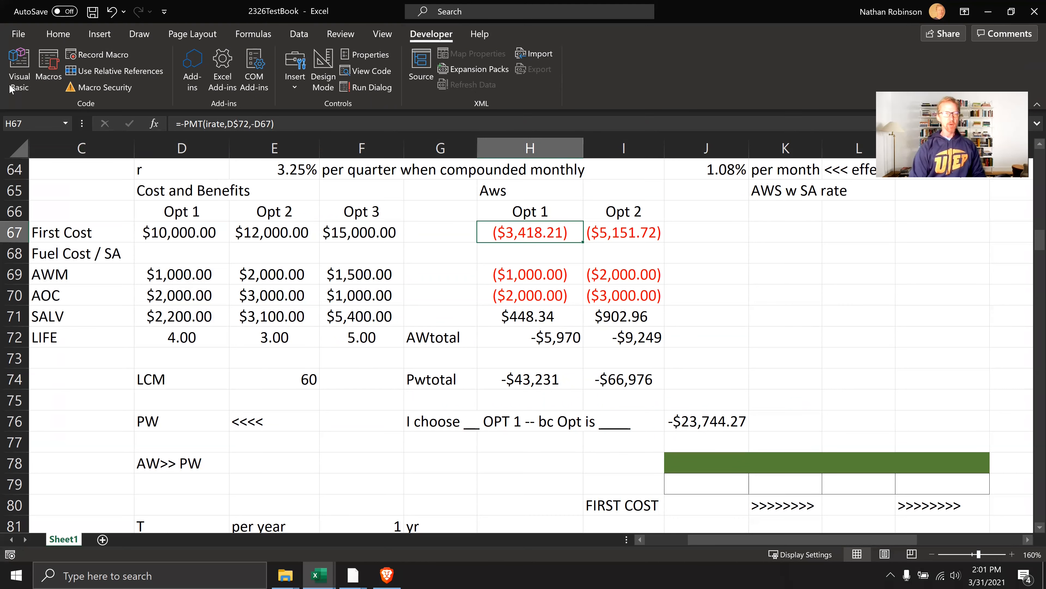
{"action": "left_click", "coordinate": [19, 67]}
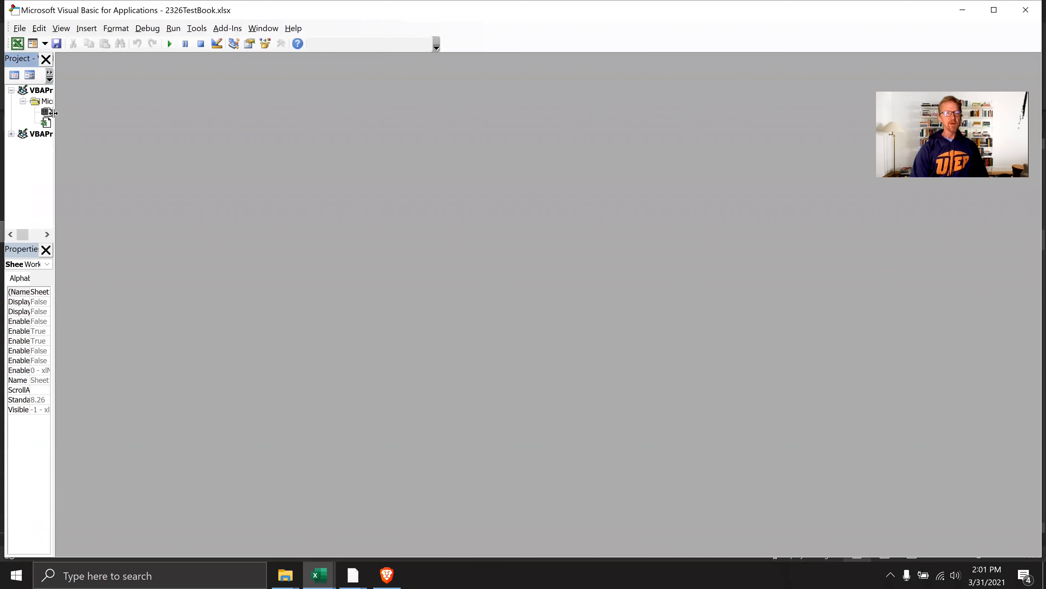
{"action": "left_click_drag", "start_coordinate": [54, 113], "coordinate": [232, 128]}
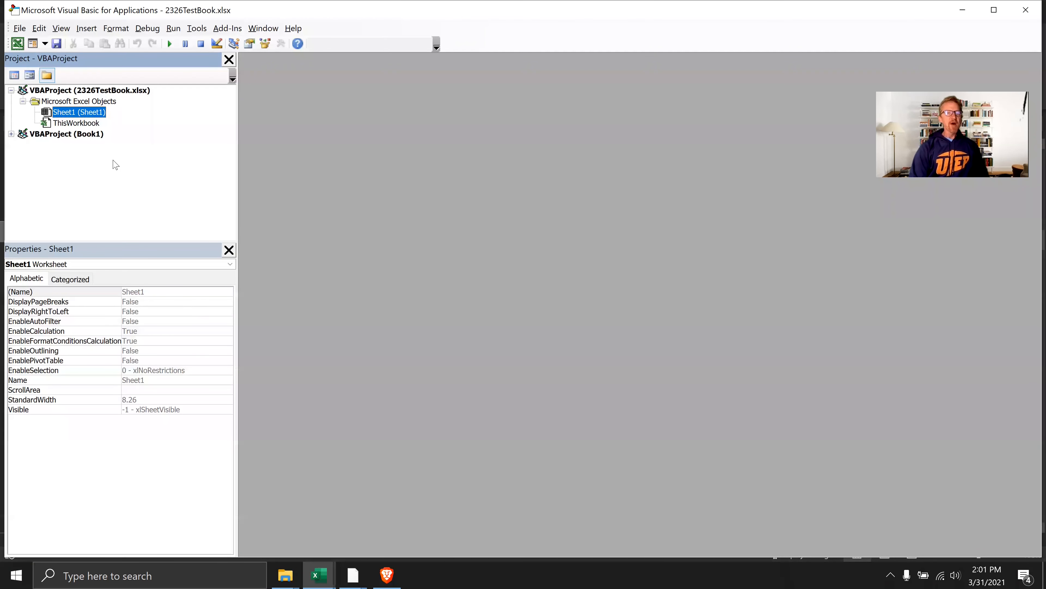
{"action": "left_click", "coordinate": [11, 134]}
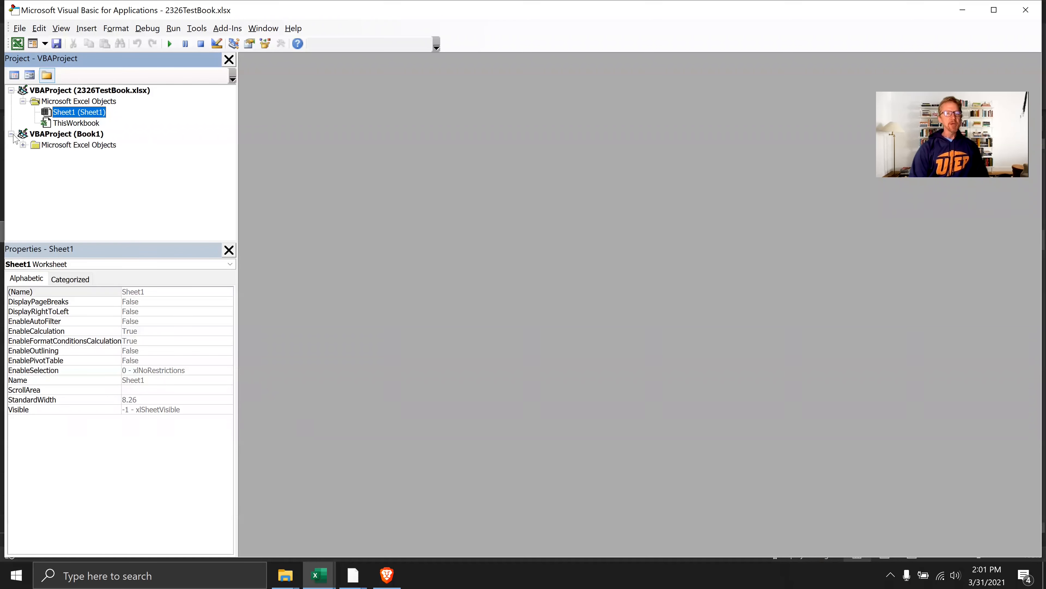
{"action": "right_click", "coordinate": [89, 145]}
{"action": "mouse_move", "coordinate": [189, 215]}
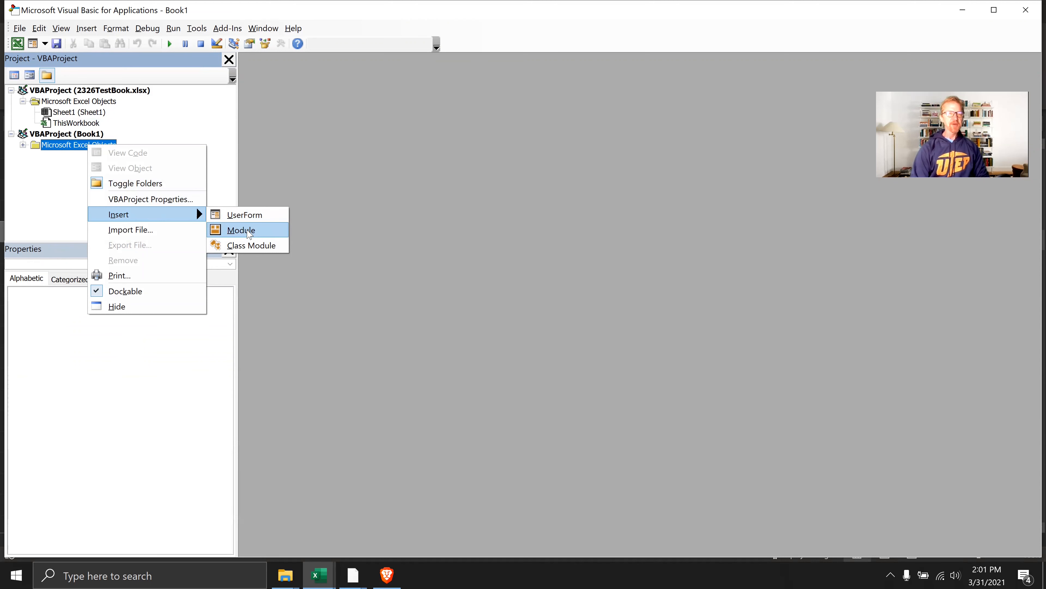
{"action": "key", "text": "Escape"}
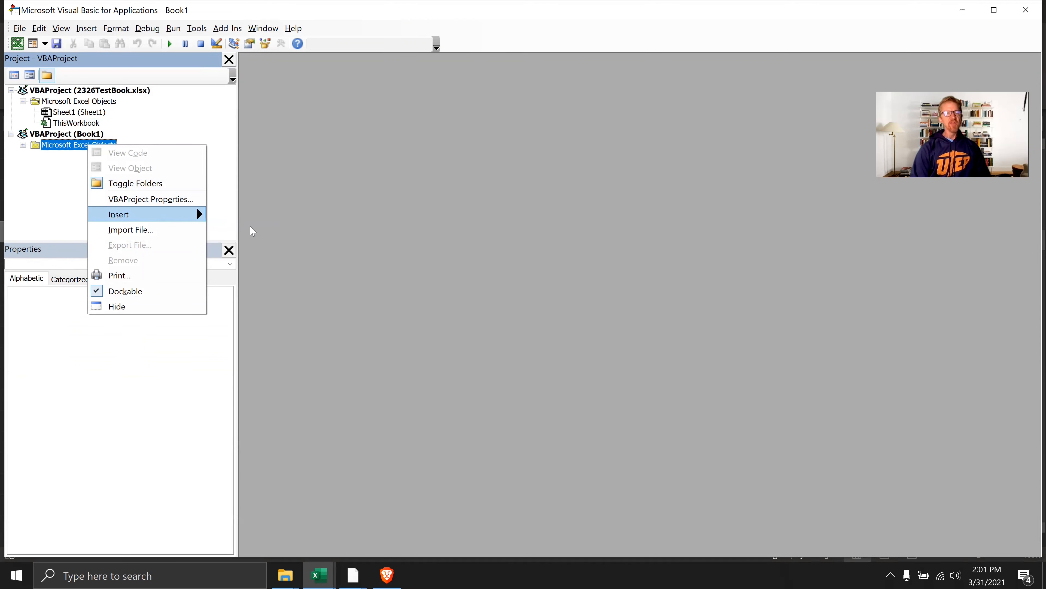
{"action": "key", "text": "Escape"}
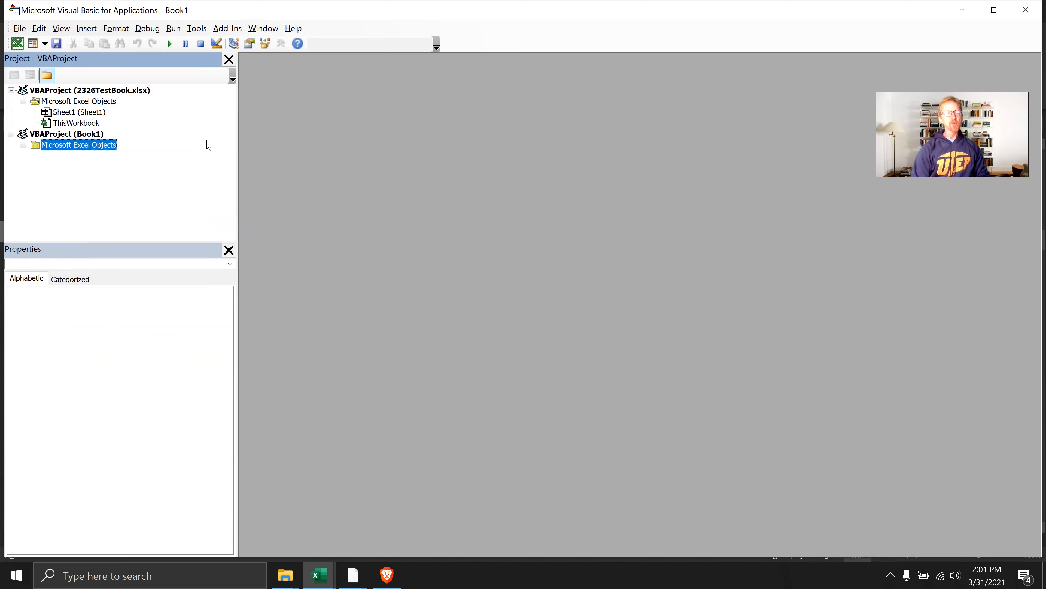
Return to the worksheet and start recording a macro named dowhatever, stored in the Personal Macro Workbook
{"action": "key", "text": "alt+F11"}
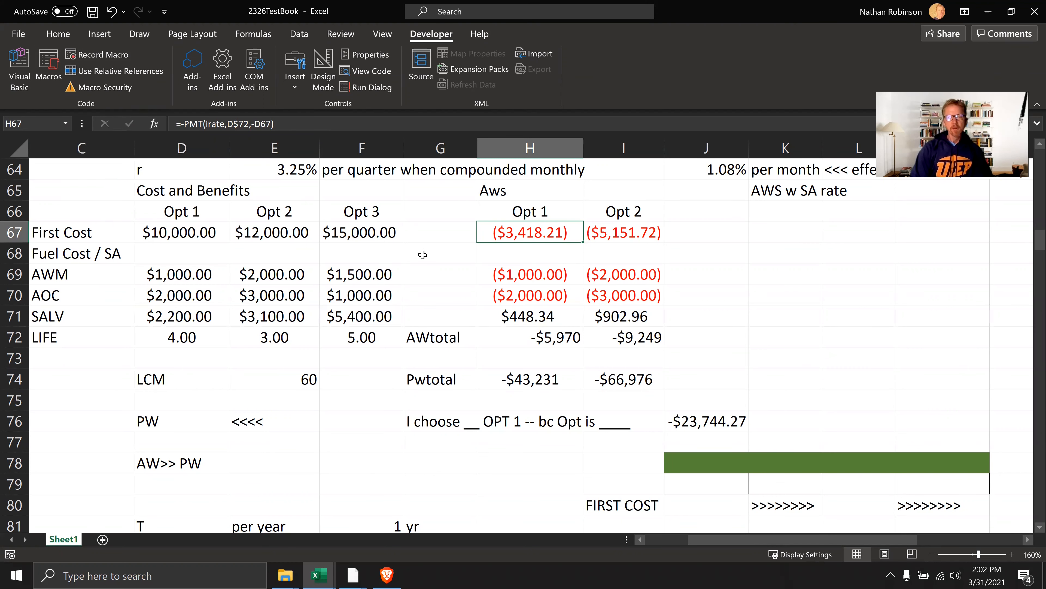
{"action": "left_click", "coordinate": [117, 54]}
{"action": "type", "text": "dowhatever"}
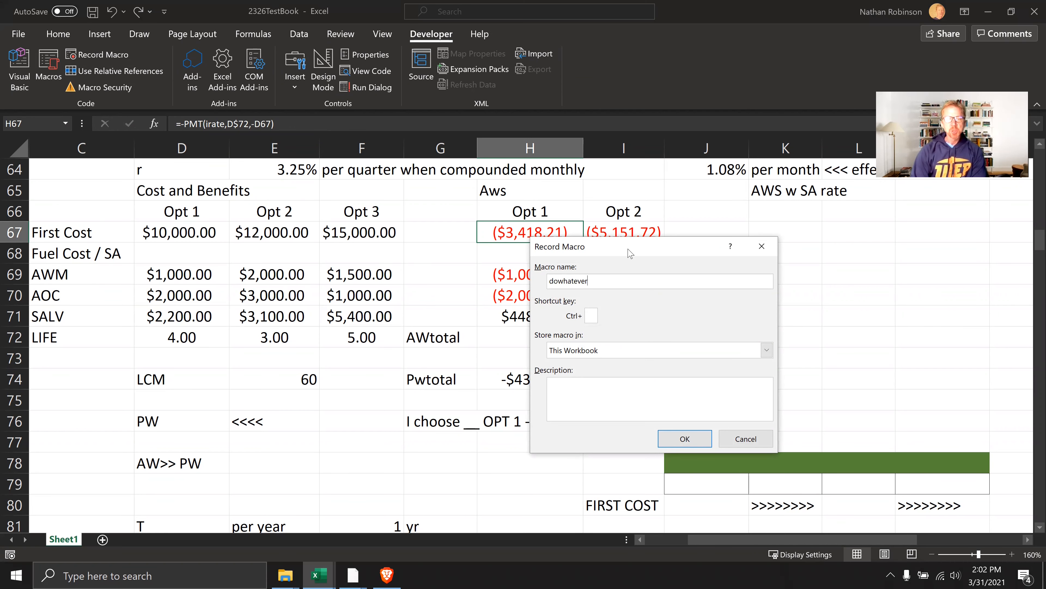
{"action": "left_click_drag", "start_coordinate": [625, 241], "coordinate": [555, 167]}
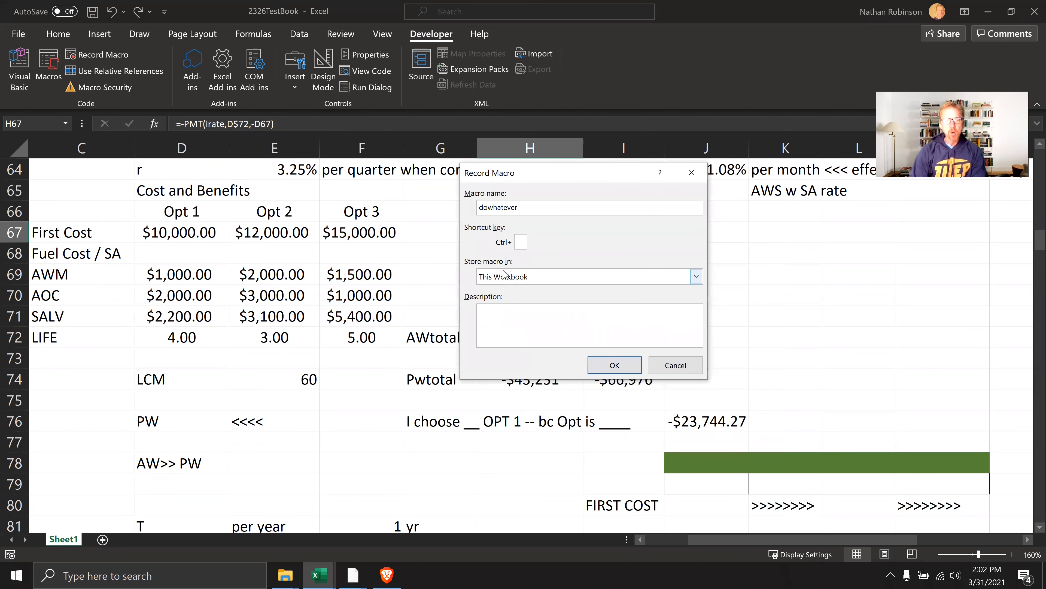
{"action": "left_click", "coordinate": [511, 278]}
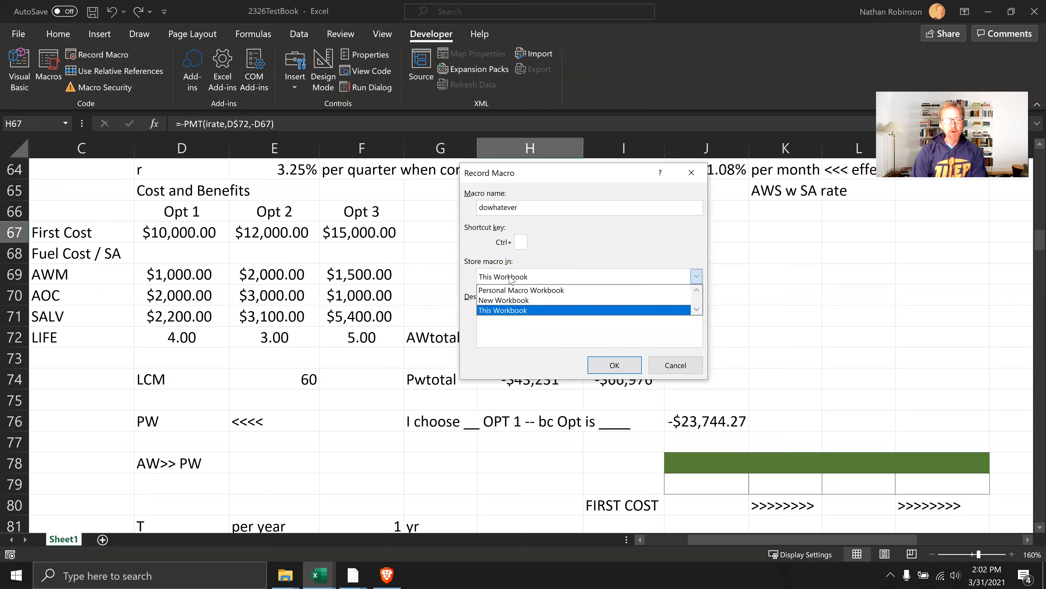
{"action": "left_click", "coordinate": [512, 290]}
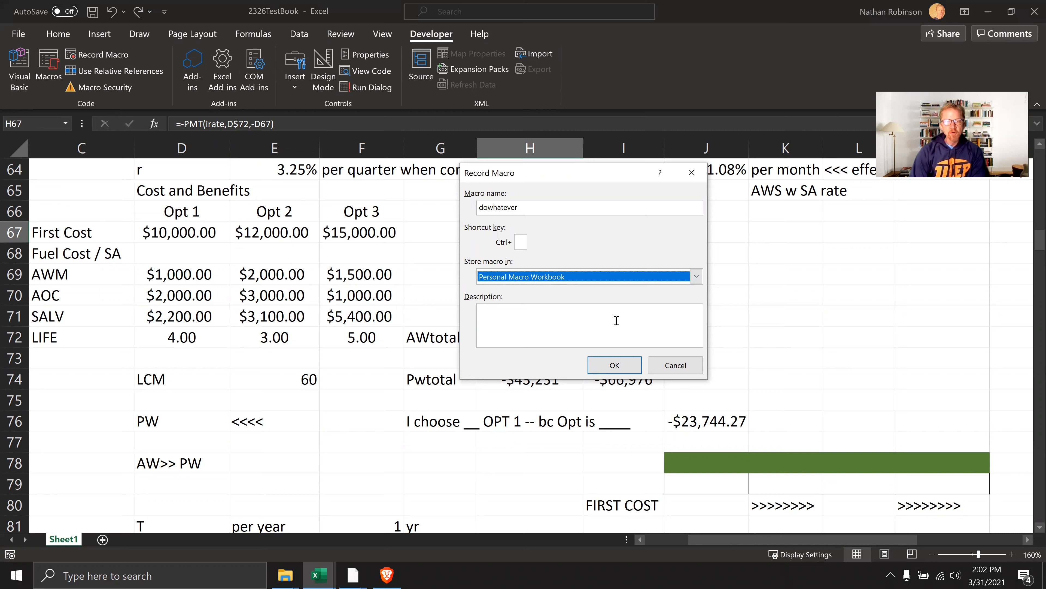
{"action": "left_click", "coordinate": [555, 330]}
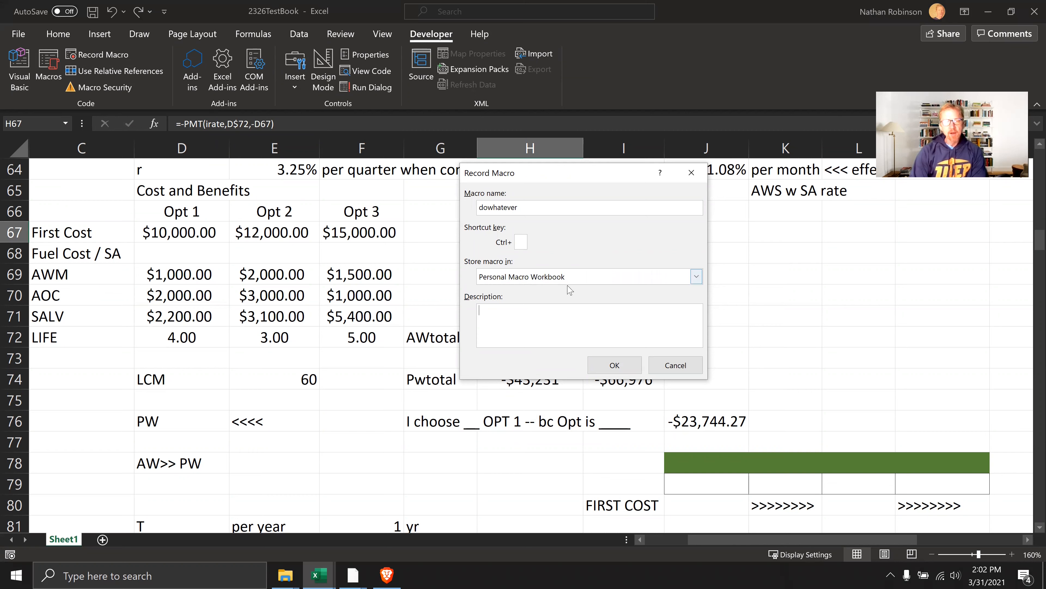
{"action": "left_click", "coordinate": [632, 366]}
Record selecting a few cells in and around the Aws table, ending on F67, and stop the macro recording
{"action": "left_click", "coordinate": [458, 247]}
{"action": "left_click", "coordinate": [517, 274]}
{"action": "left_click", "coordinate": [563, 237]}
{"action": "left_click", "coordinate": [393, 242]}
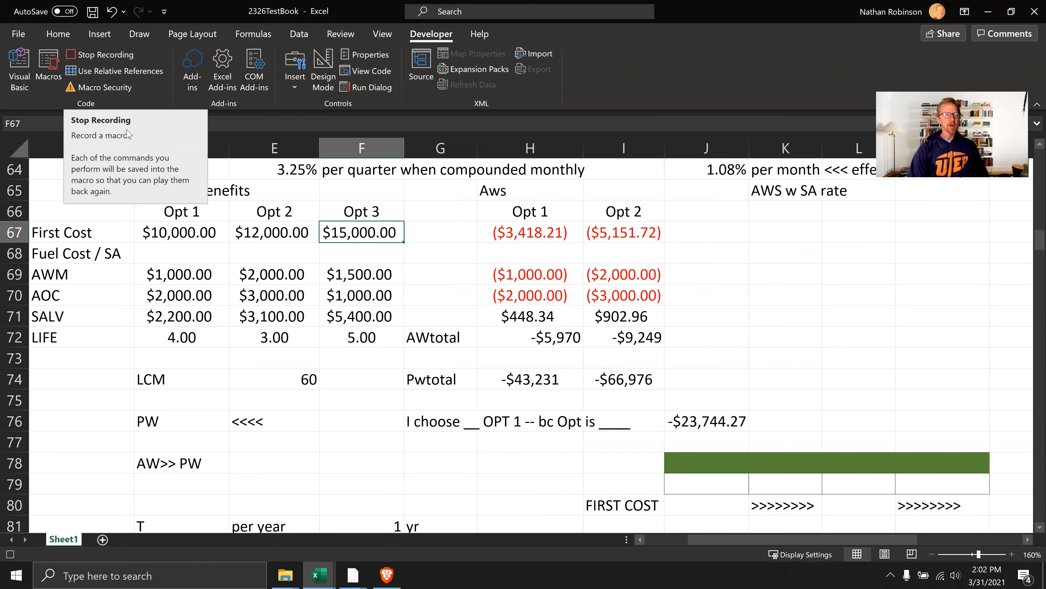
{"action": "left_click", "coordinate": [96, 52]}
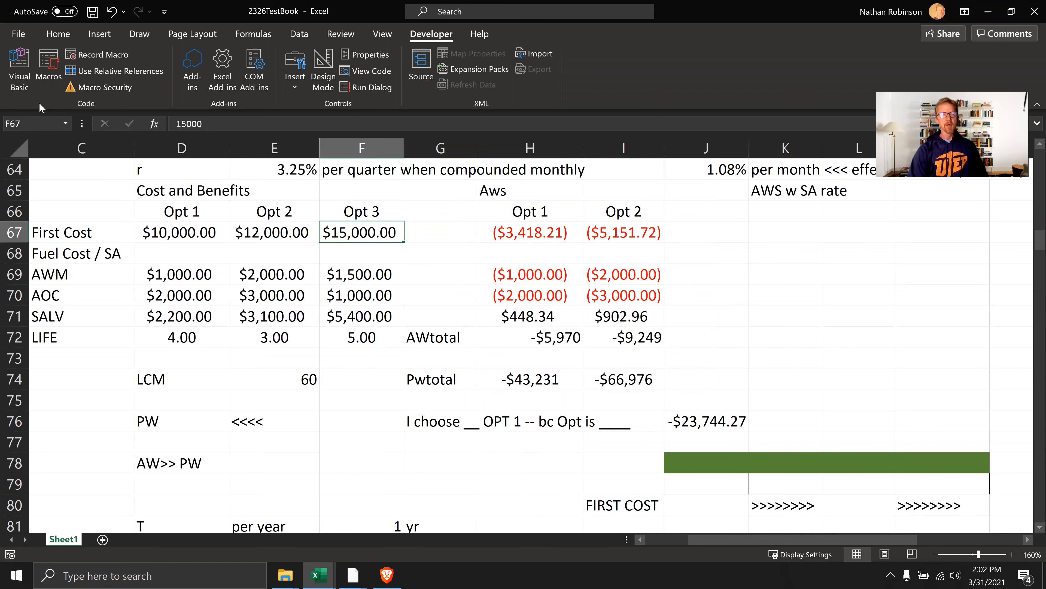
Open the Visual Basic editor, expand the PERSONAL.XLSB modules and open Module1 to view the recorded dowhatever macro
{"action": "left_click", "coordinate": [35, 87]}
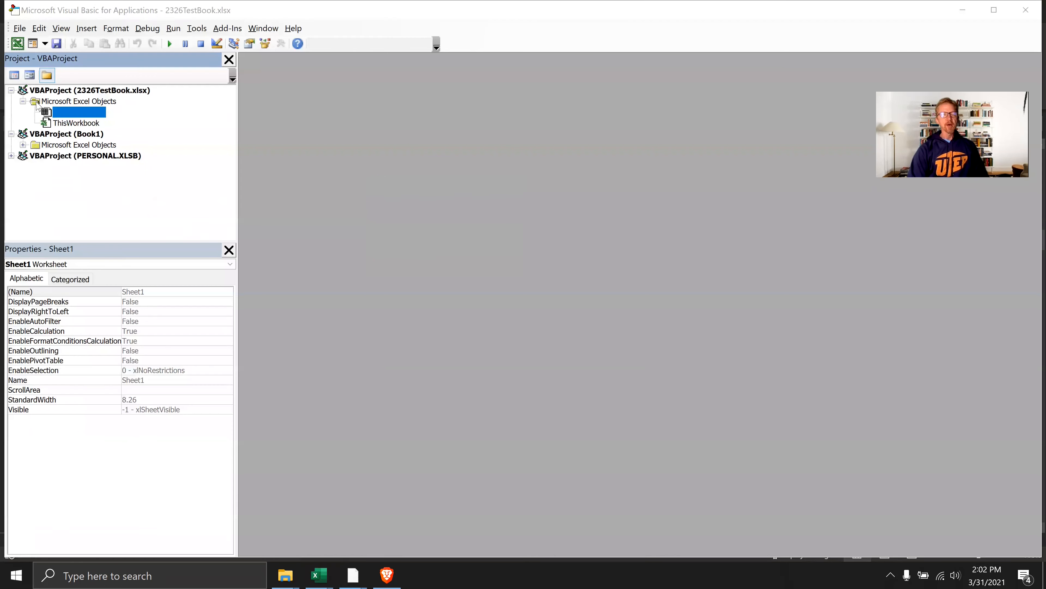
{"action": "left_click", "coordinate": [81, 156]}
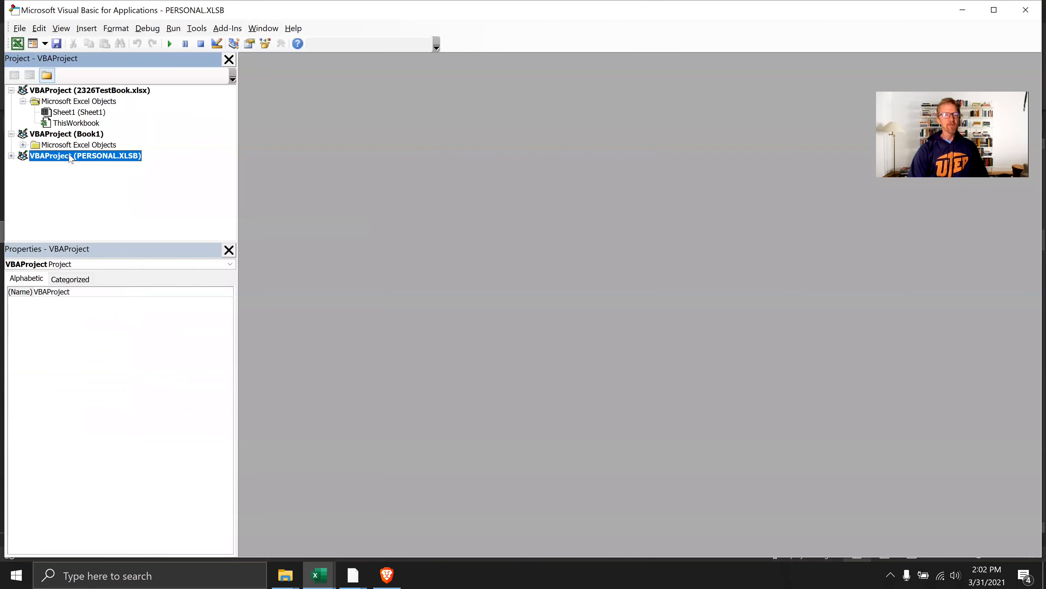
{"action": "left_click", "coordinate": [11, 155]}
{"action": "left_click", "coordinate": [24, 177]}
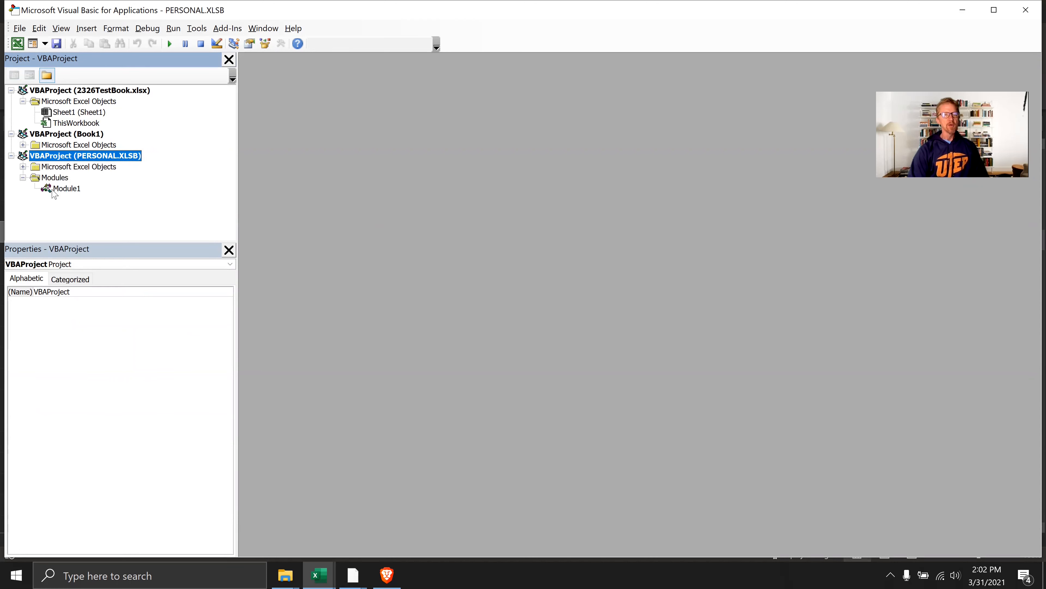
{"action": "left_click", "coordinate": [53, 190]}
{"action": "double_click", "coordinate": [57, 191]}
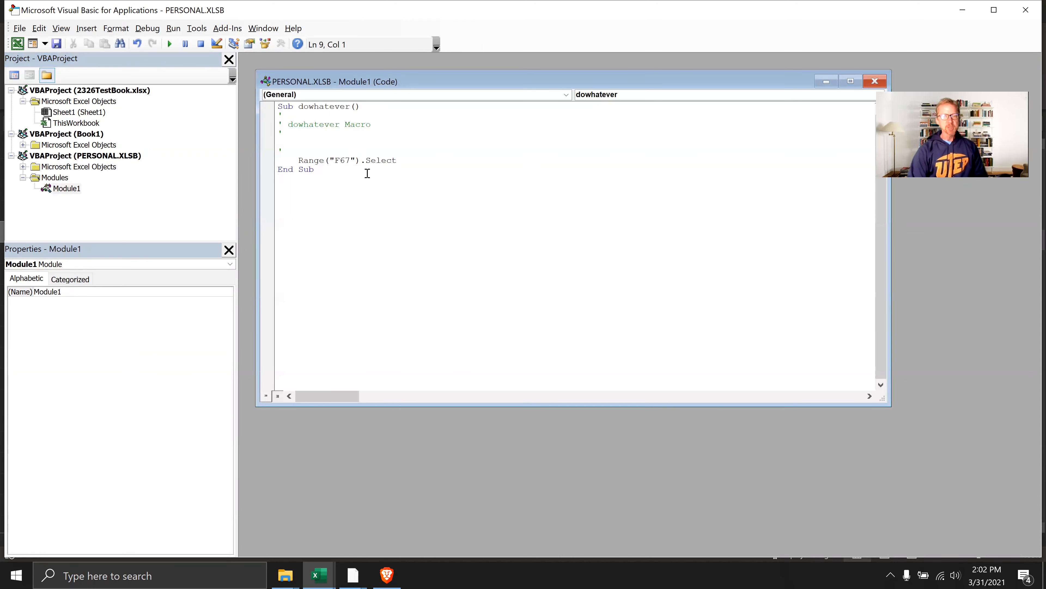
{"action": "left_click_drag", "start_coordinate": [398, 161], "coordinate": [277, 161]}
{"action": "left_click", "coordinate": [396, 161]}
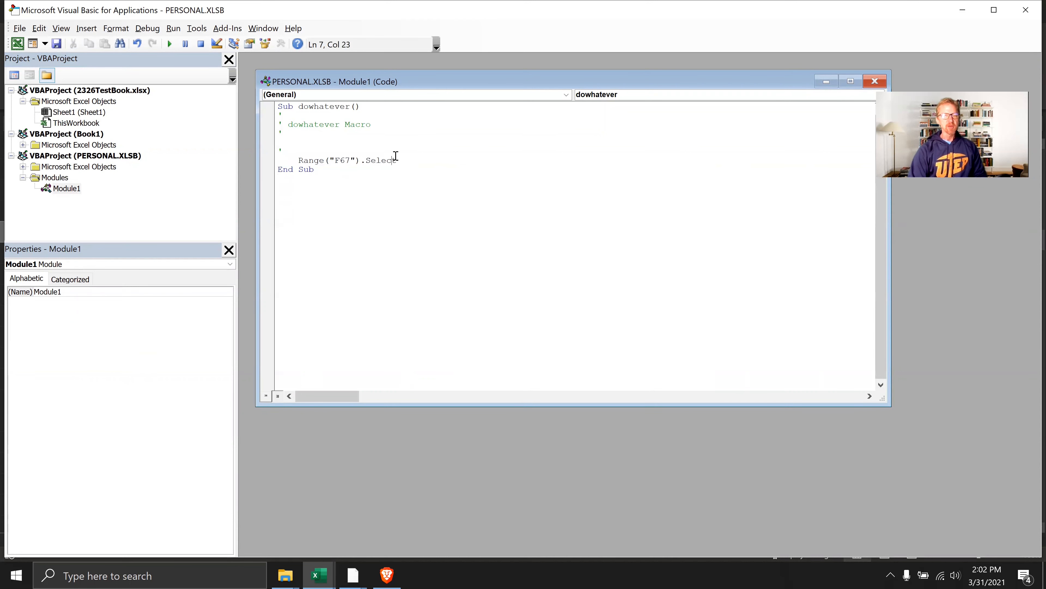
Delete all the code in Module1 and close its code window
{"action": "left_click", "coordinate": [68, 189]}
{"action": "left_click", "coordinate": [475, 183]}
{"action": "key", "text": "ctrl+a"}
{"action": "key", "text": "Delete"}
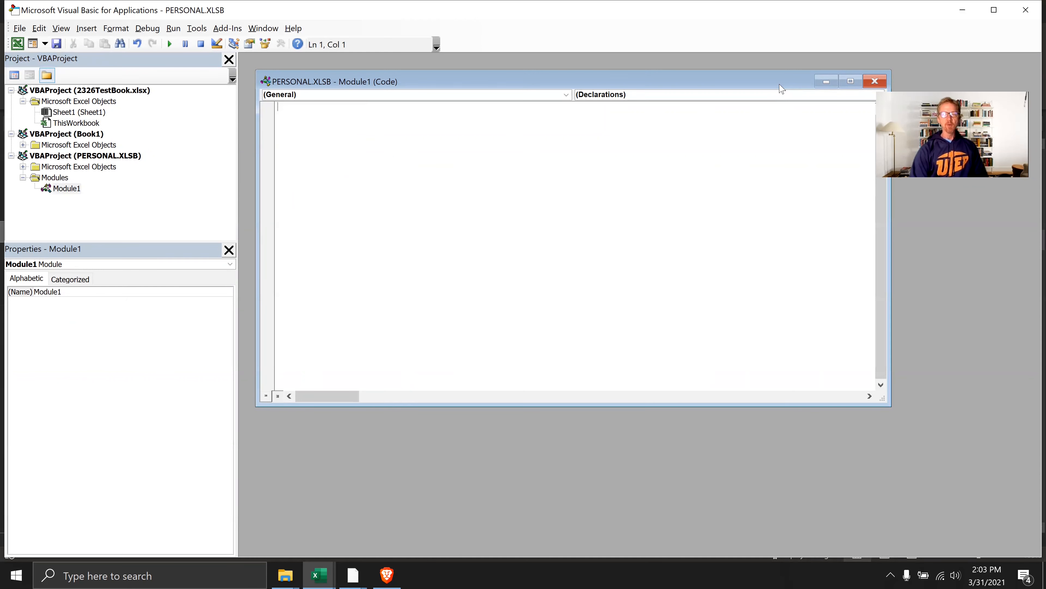
{"action": "left_click_drag", "start_coordinate": [775, 73], "coordinate": [696, 54]}
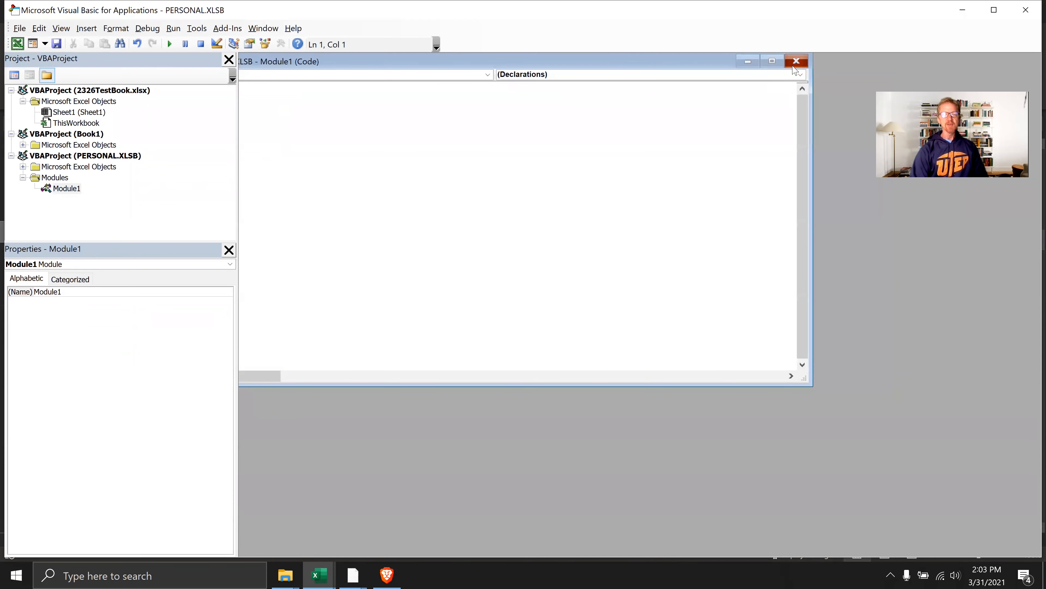
{"action": "left_click", "coordinate": [789, 66]}
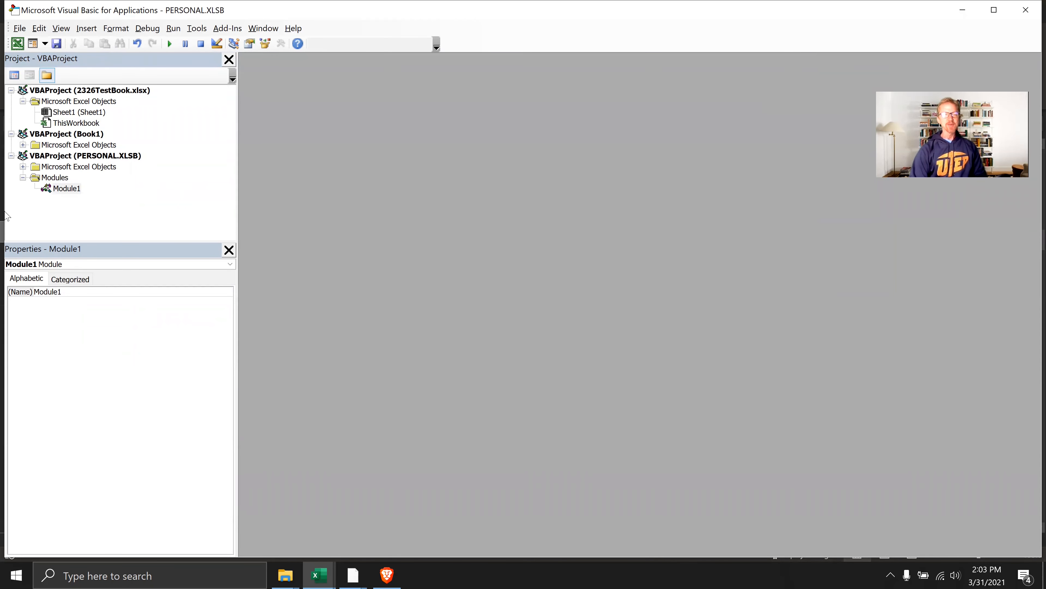
Insert a new standard module into the PERSONAL.XLSB project
{"action": "left_click", "coordinate": [99, 159]}
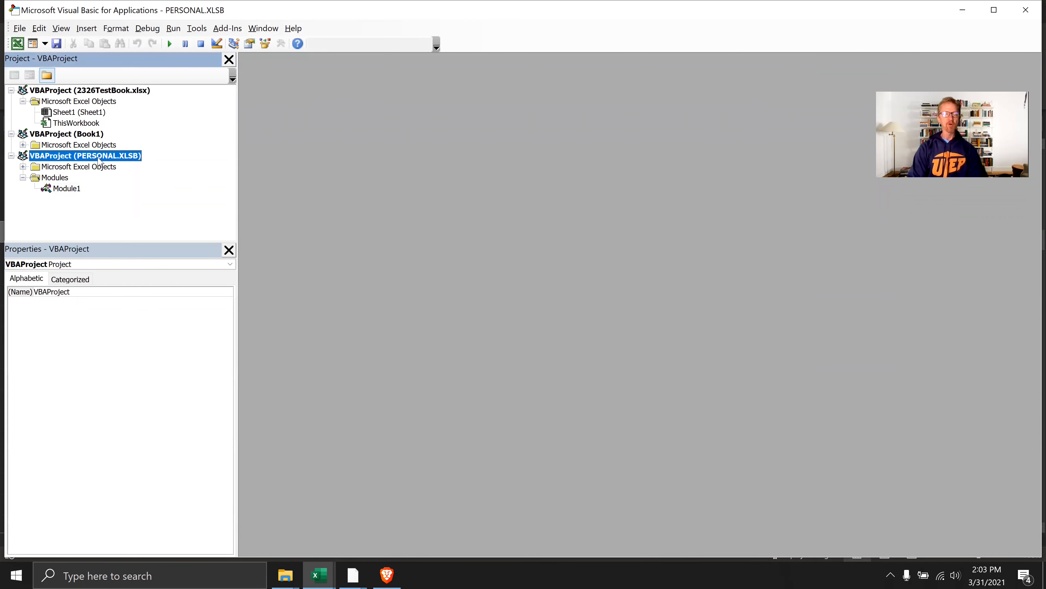
{"action": "right_click", "coordinate": [66, 180]}
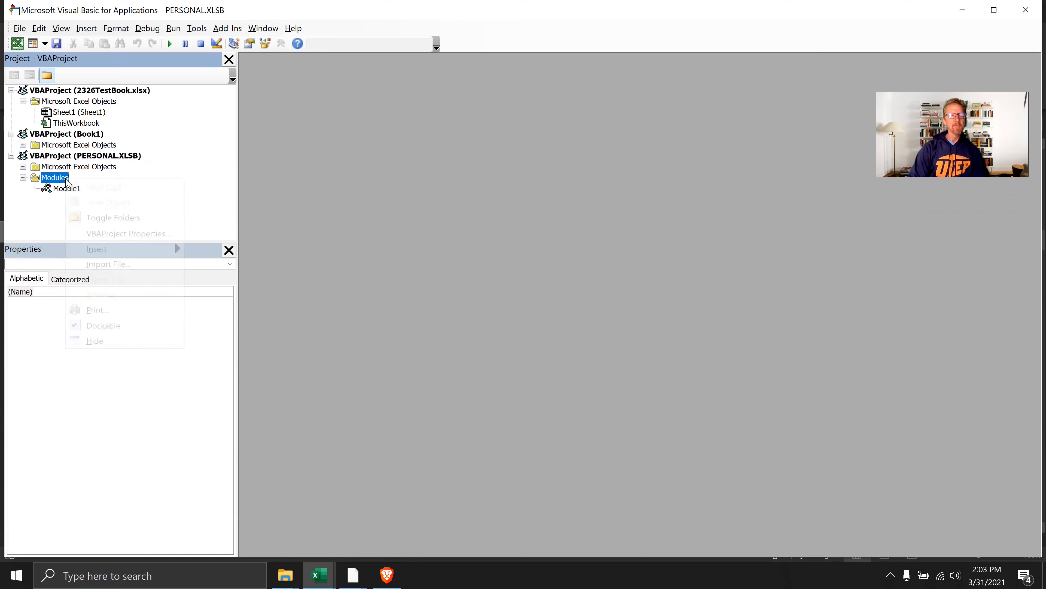
{"action": "mouse_move", "coordinate": [174, 248]}
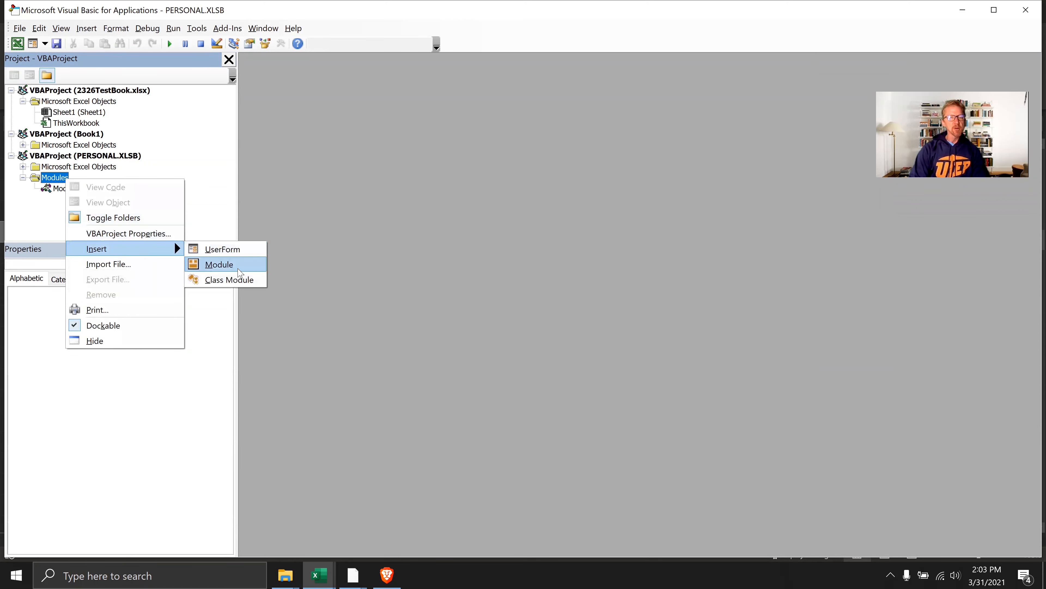
{"action": "left_click", "coordinate": [226, 264]}
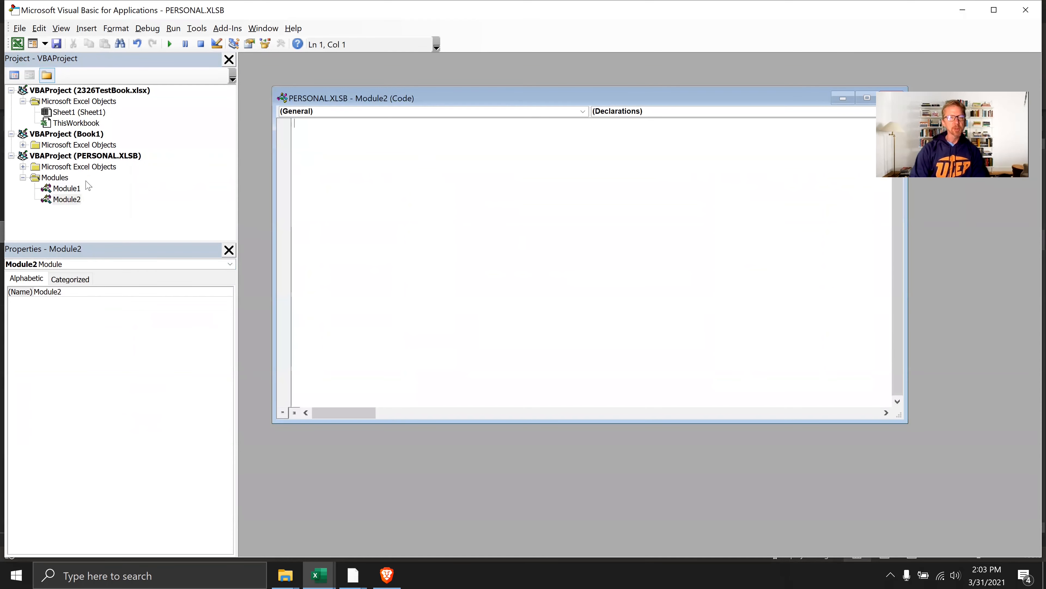
Import a Visual Basic file from the Downloads folder into the PERSONAL.XLSB project
{"action": "right_click", "coordinate": [66, 178]}
{"action": "left_click", "coordinate": [125, 264]}
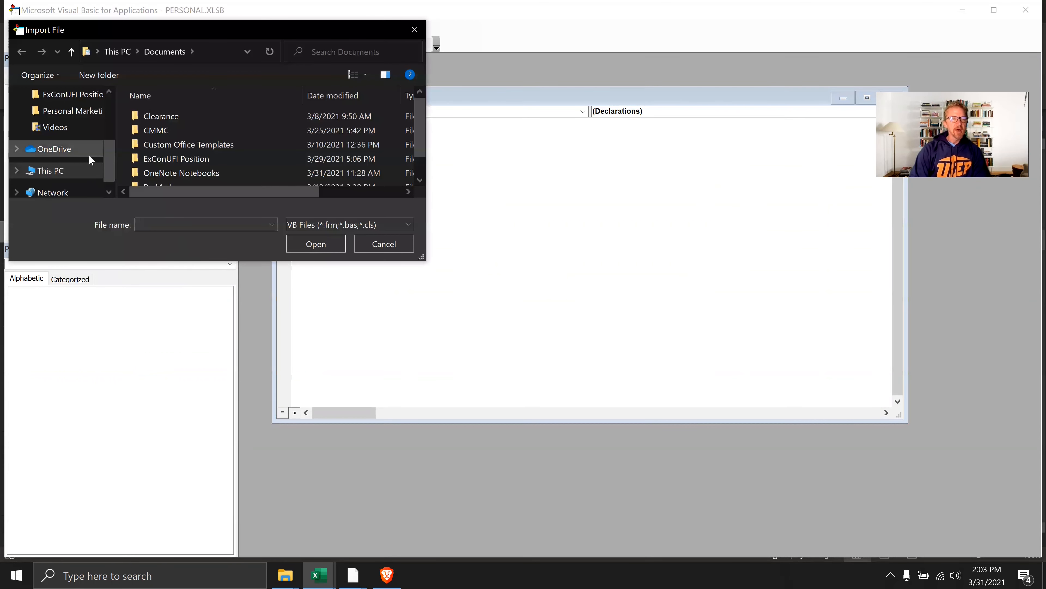
{"action": "scroll", "coordinate": [75, 163], "scroll_direction": "up", "scroll_amount": 3}
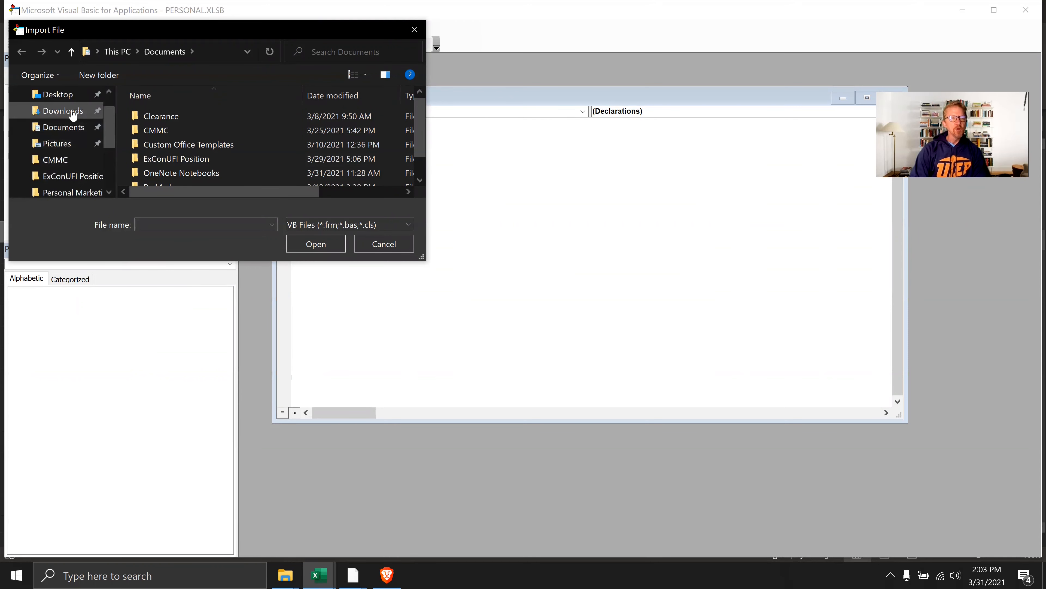
{"action": "left_click", "coordinate": [76, 111]}
{"action": "double_click", "coordinate": [193, 135]}
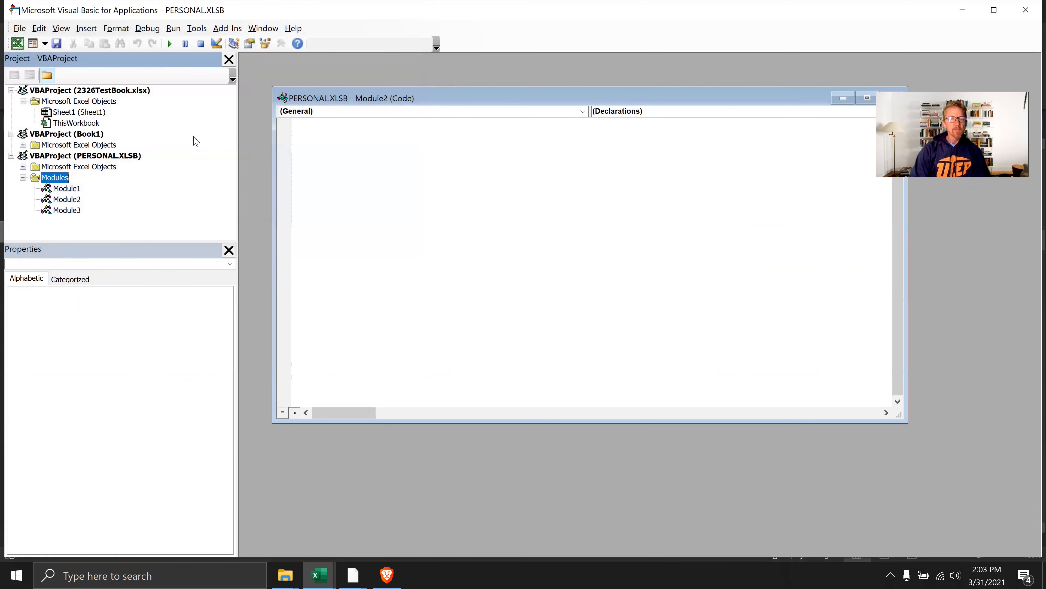
Open Module3 in a maximized code window and examine the Format_Curr_KM macro's name, comments and formatting code
{"action": "double_click", "coordinate": [66, 210]}
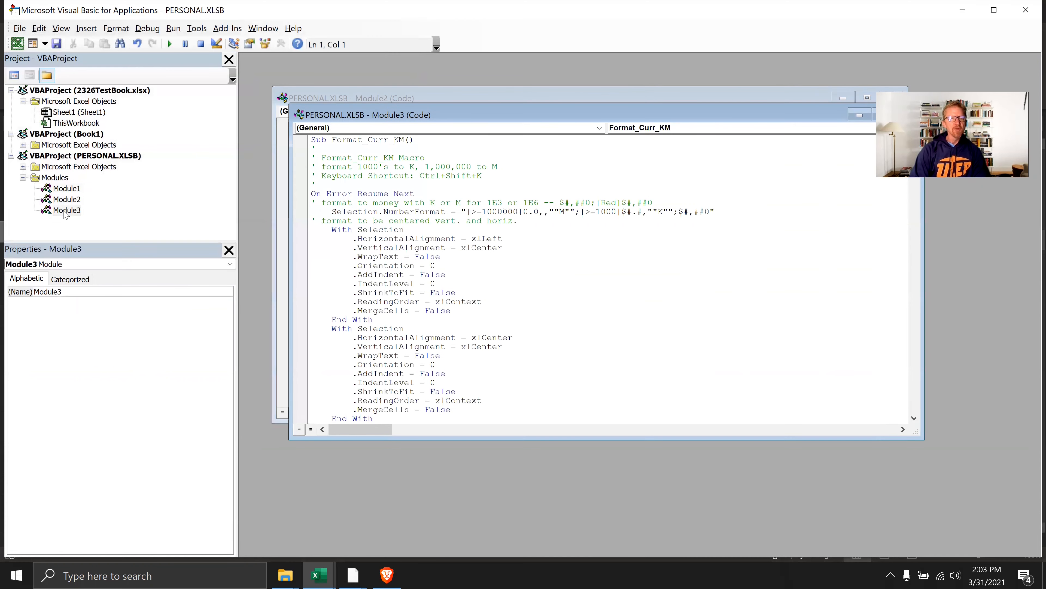
{"action": "double_click", "coordinate": [661, 115]}
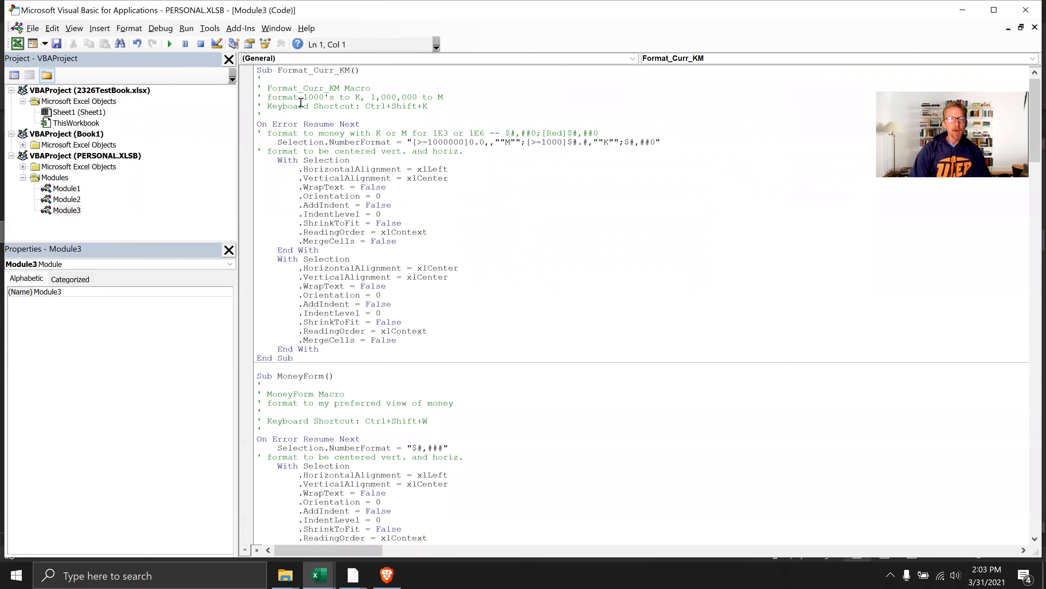
{"action": "left_click_drag", "start_coordinate": [277, 70], "coordinate": [351, 72]}
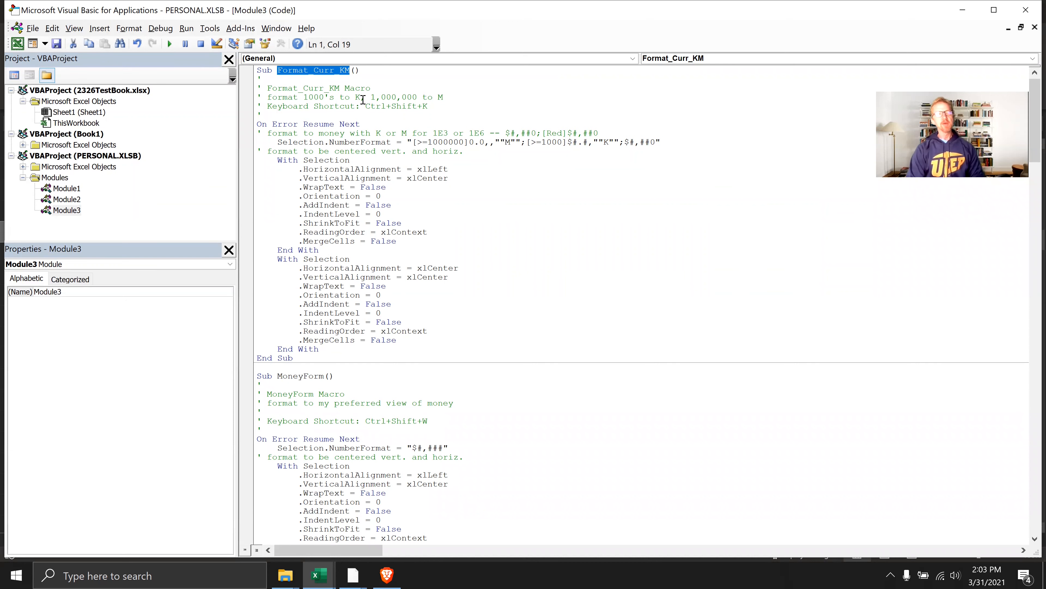
{"action": "left_click", "coordinate": [364, 89]}
{"action": "left_click_drag", "start_coordinate": [352, 73], "coordinate": [277, 69]}
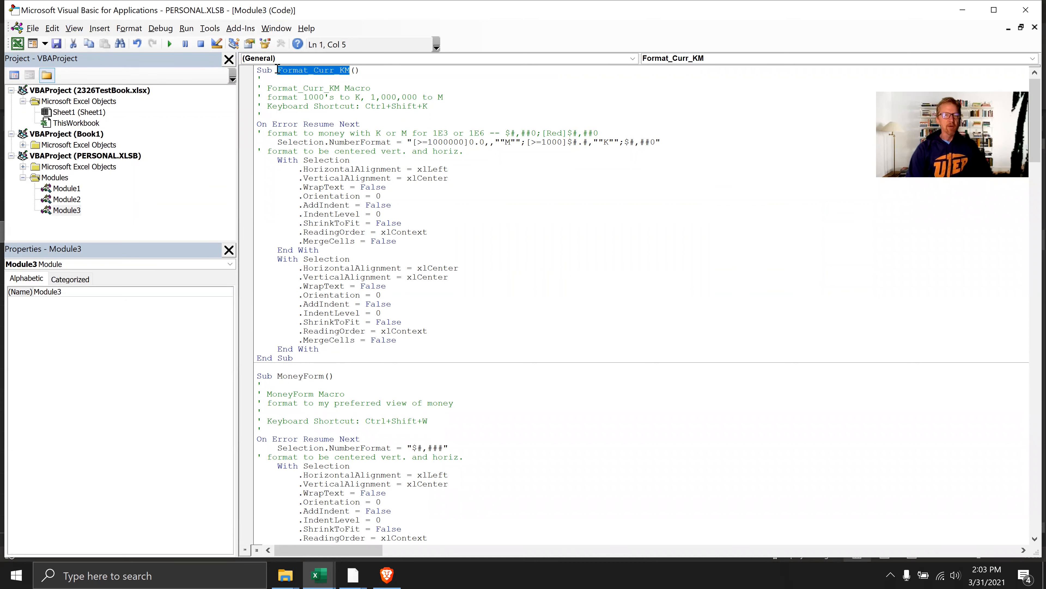
{"action": "left_click", "coordinate": [353, 128]}
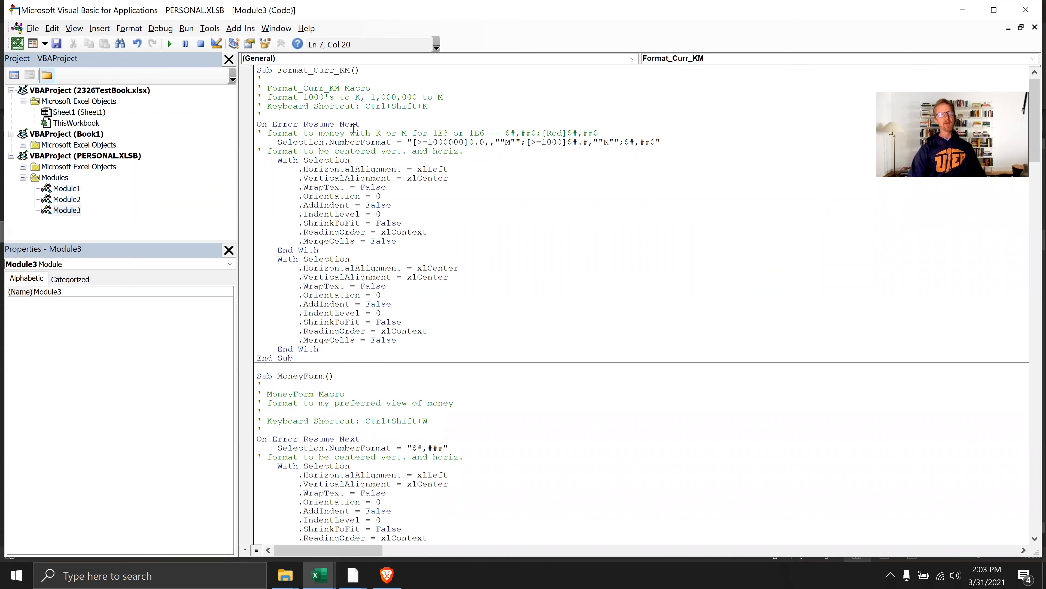
{"action": "scroll", "coordinate": [432, 242], "scroll_direction": "down", "scroll_amount": 14}
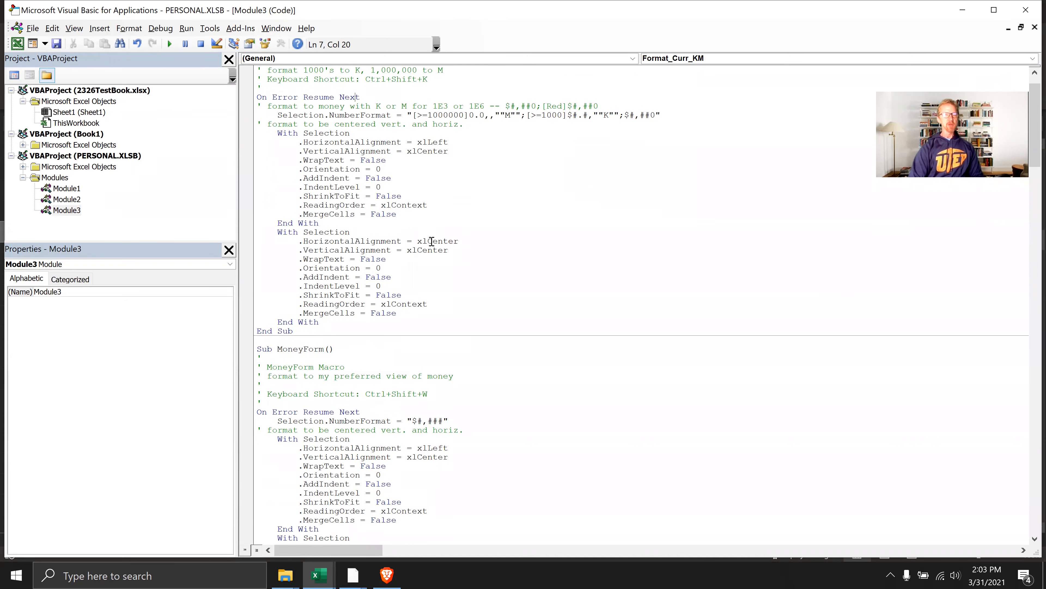
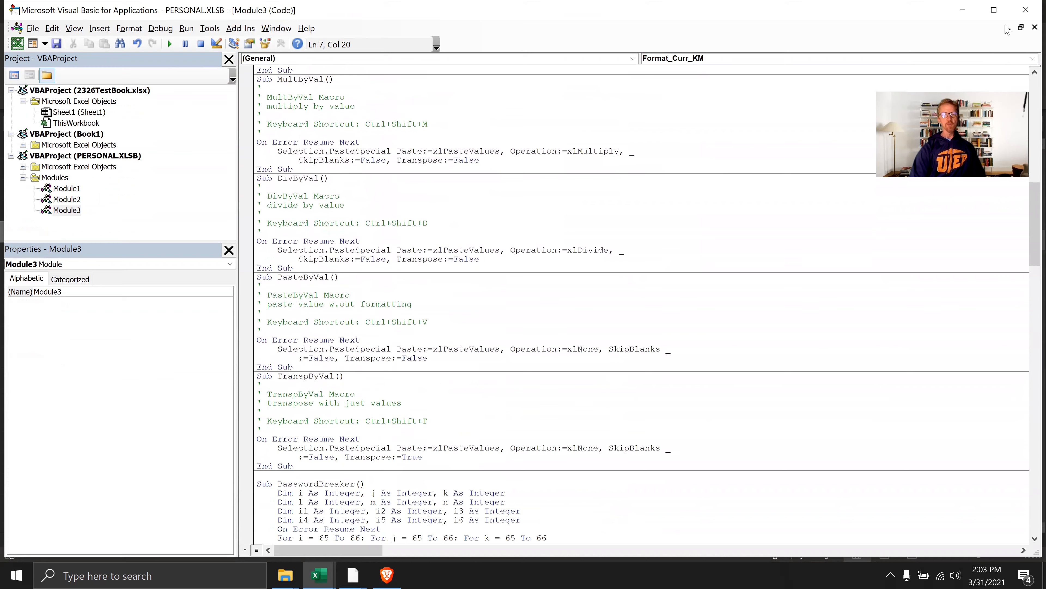
Close the Visual Basic editor and check the shortcut assigned to the PERSONAL.XLSB DivByVal macro in its options
{"action": "left_click", "coordinate": [1026, 11]}
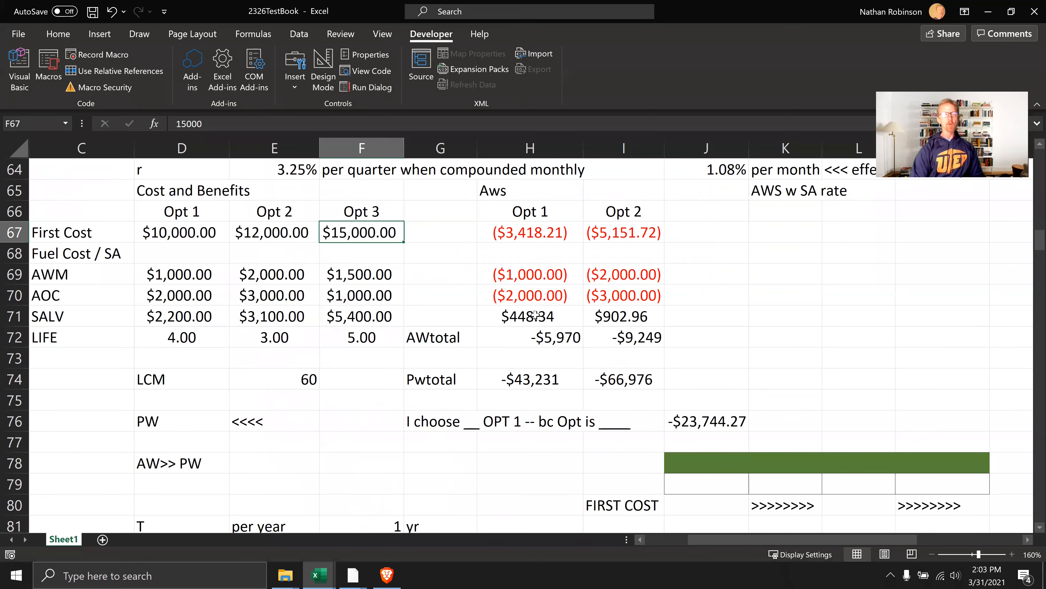
{"action": "left_click", "coordinate": [393, 297]}
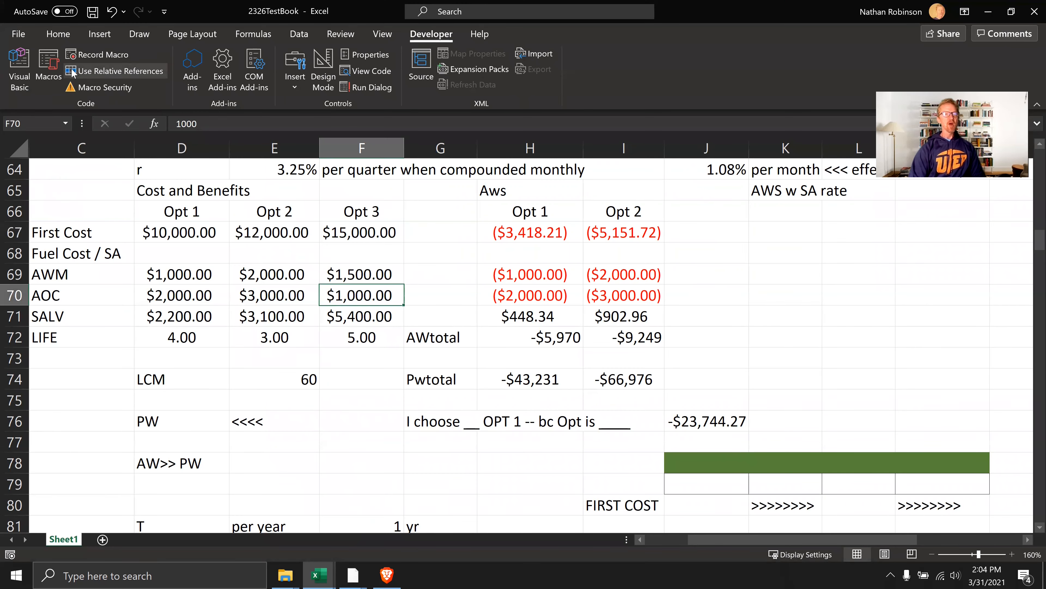
{"action": "left_click", "coordinate": [48, 68]}
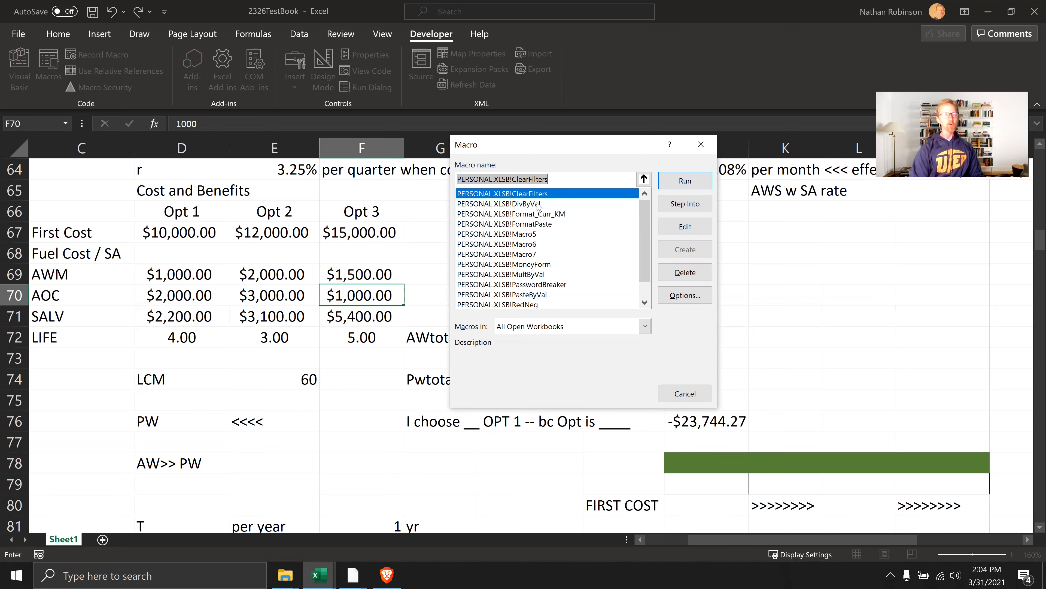
{"action": "left_click", "coordinate": [531, 206]}
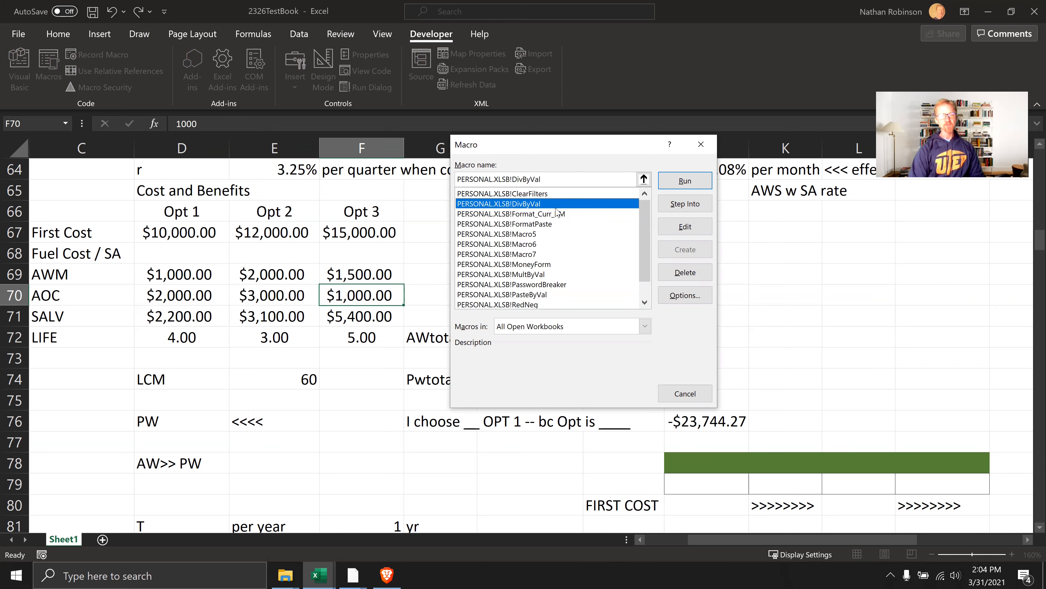
{"action": "left_click", "coordinate": [672, 300]}
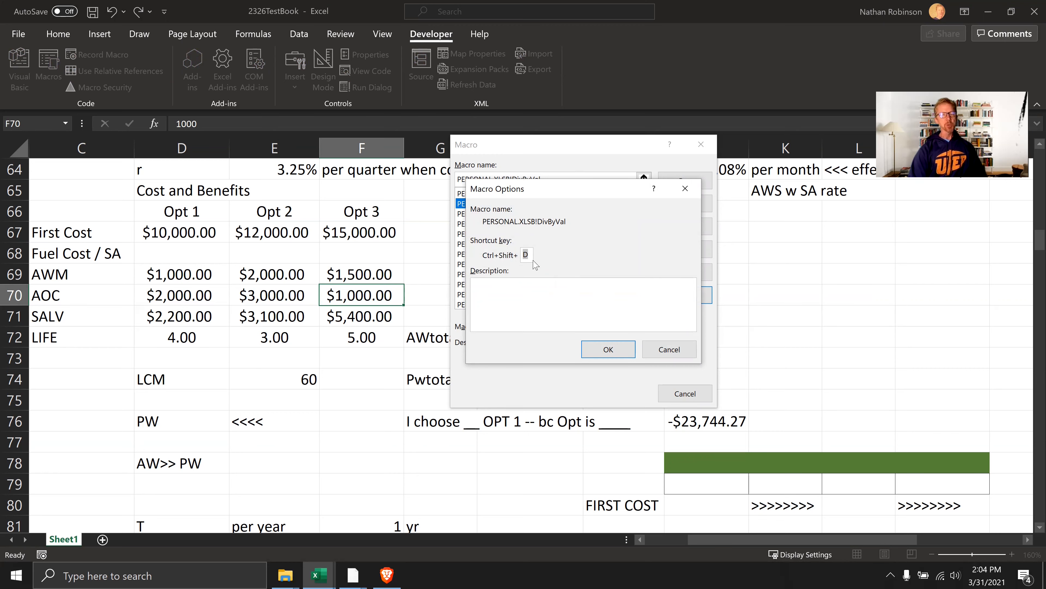
{"action": "left_click", "coordinate": [669, 350]}
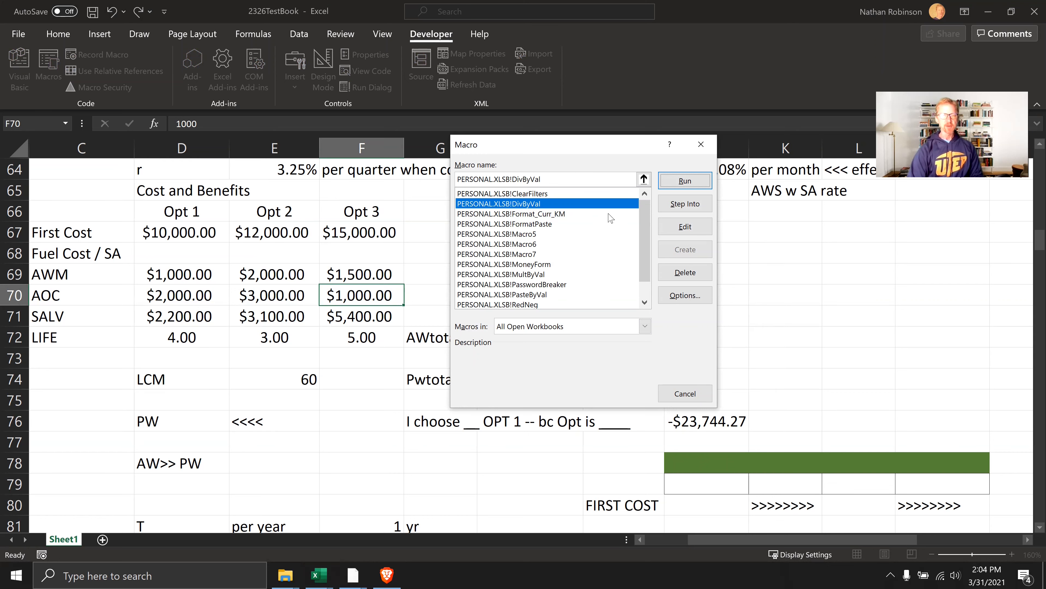
Check the shortcut assigned to the Format_Curr_KM macro in its options, then close the macro list
{"action": "left_click", "coordinate": [543, 215]}
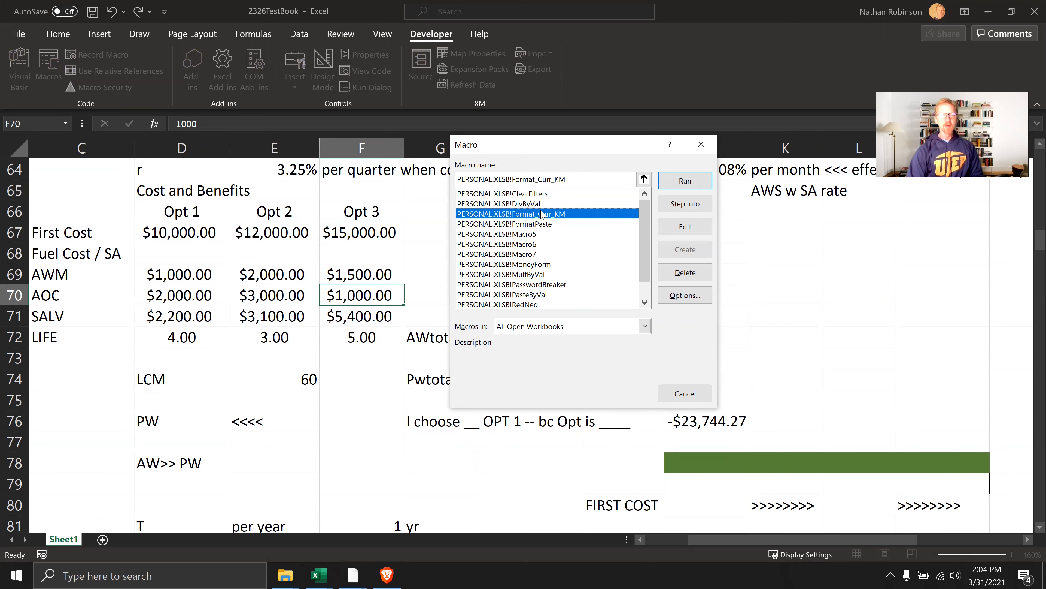
{"action": "left_click", "coordinate": [684, 295]}
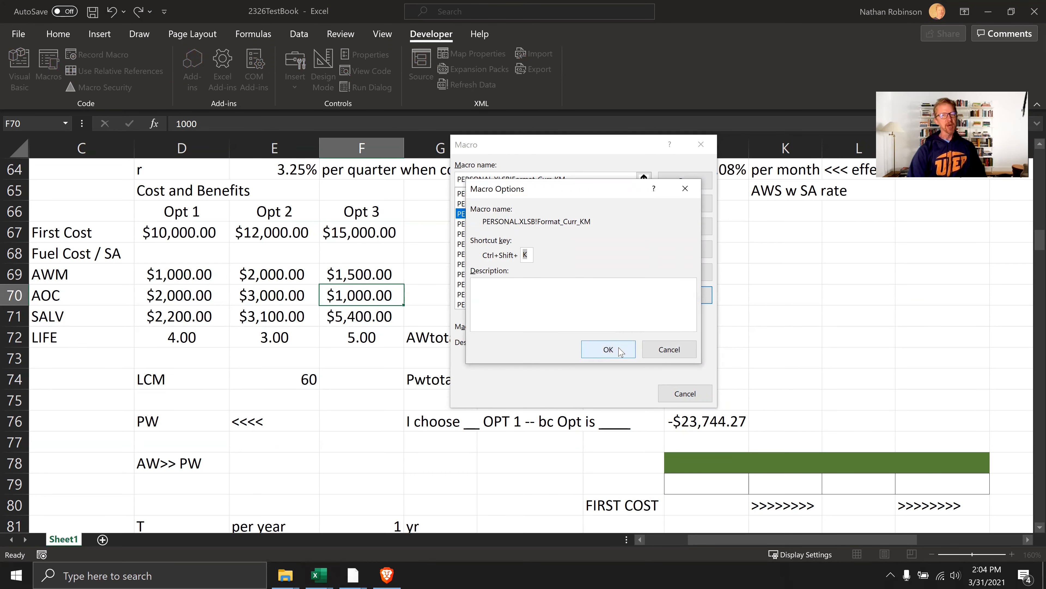
{"action": "left_click", "coordinate": [666, 352]}
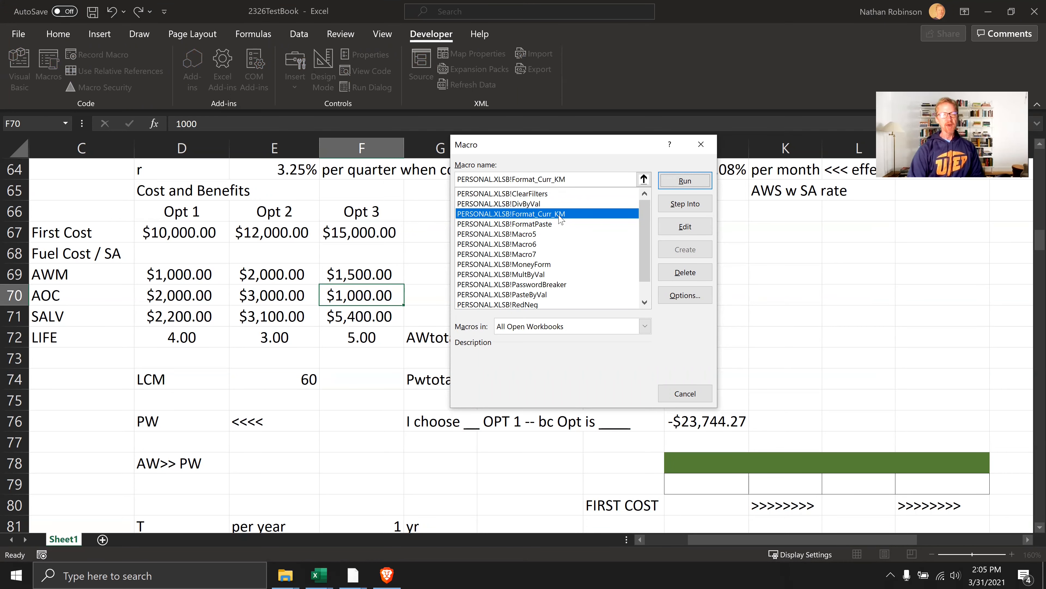
{"action": "left_click", "coordinate": [702, 144]}
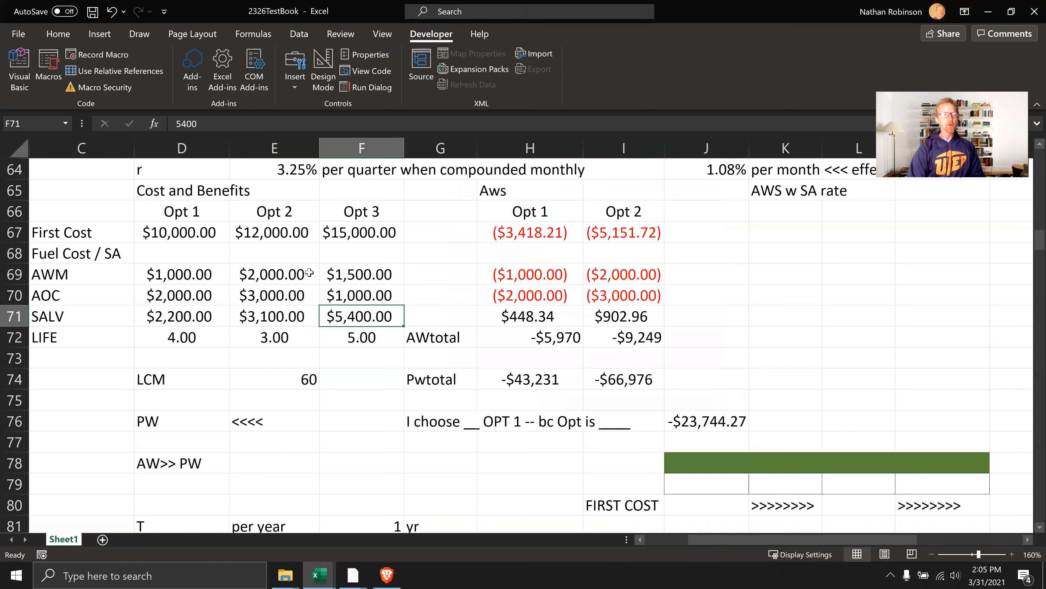
Run the Format_Curr_KM macro on the cost figures in D67:F71 and check the underlying values of D67 and E67
{"action": "left_click_drag", "start_coordinate": [195, 237], "coordinate": [373, 314]}
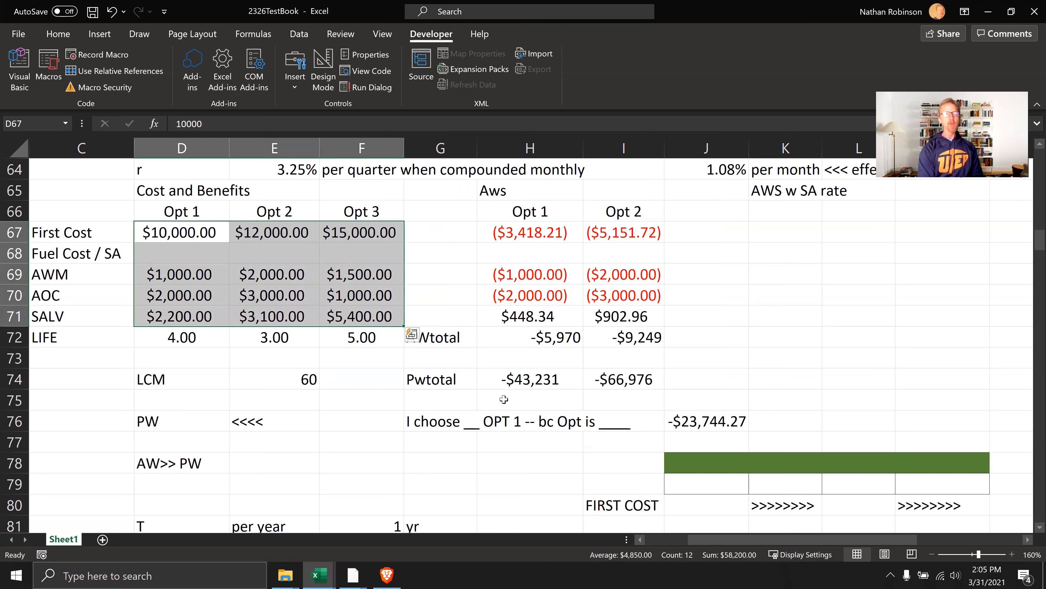
{"action": "key", "text": "ctrl+shift+k"}
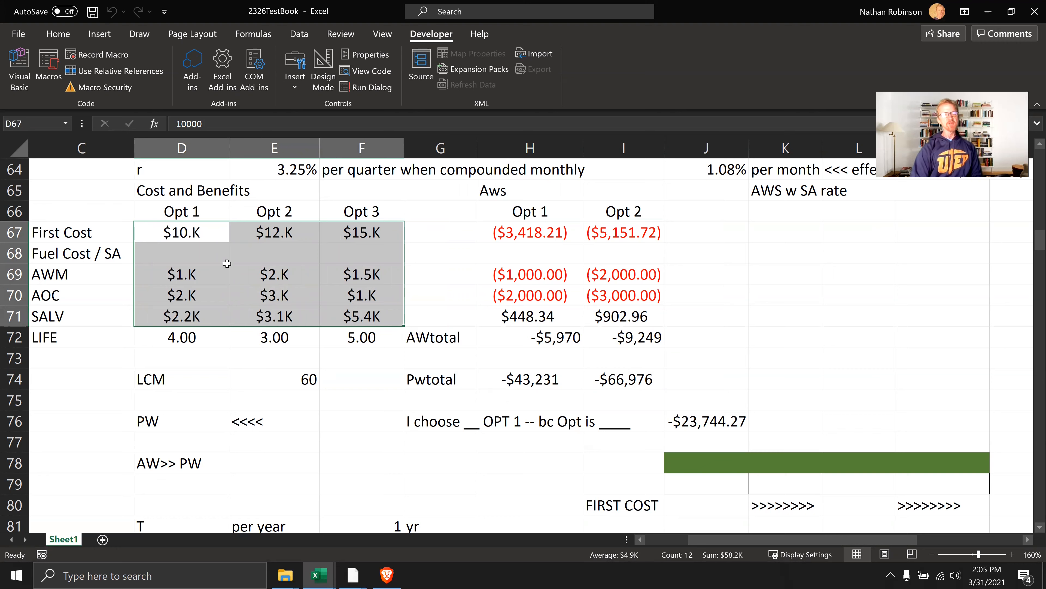
{"action": "left_click", "coordinate": [193, 239]}
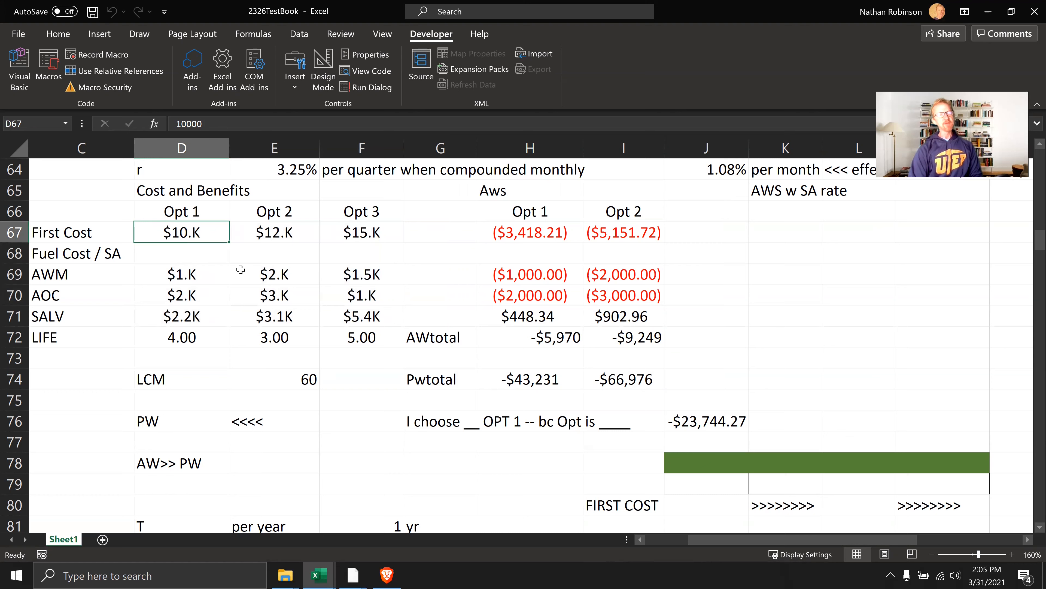
{"action": "left_click", "coordinate": [275, 242]}
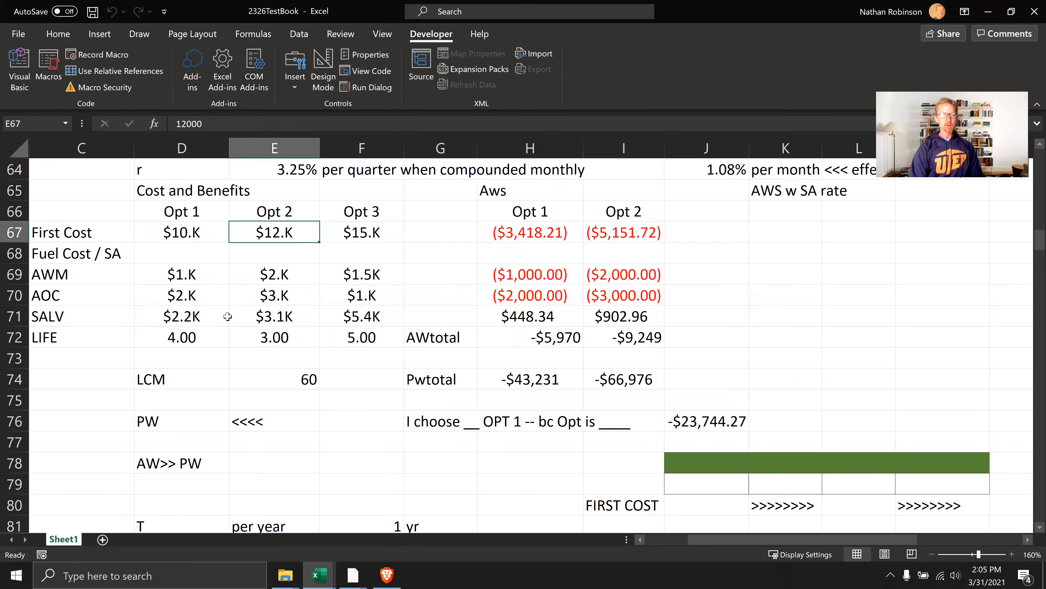
Apply the currency format to the Opt 1 LIFE cell D72, then return it to the two-decimal number format
{"action": "left_click", "coordinate": [189, 335]}
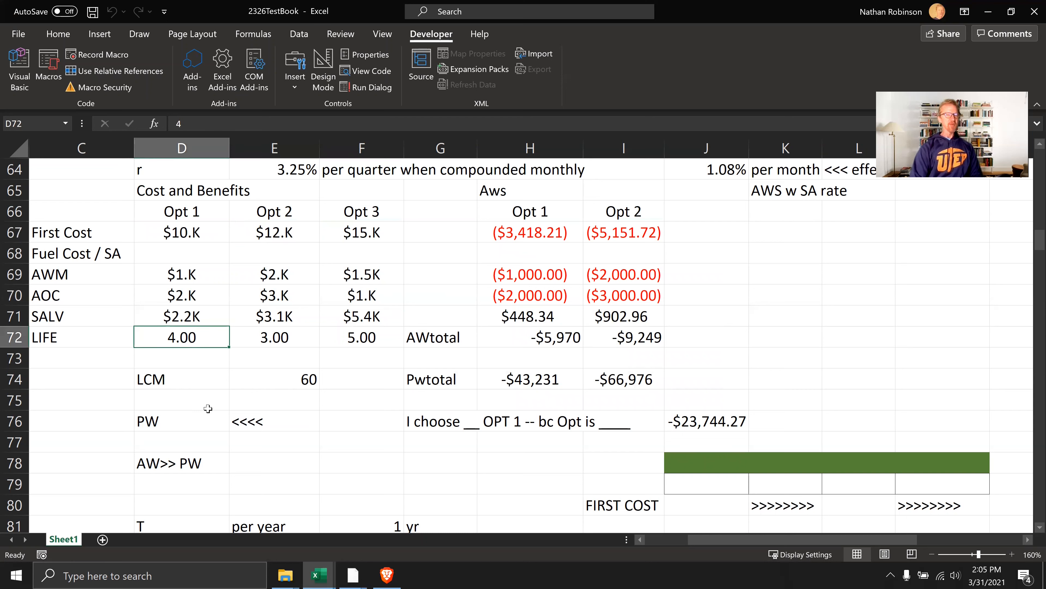
{"action": "key", "text": "ctrl+shift+4"}
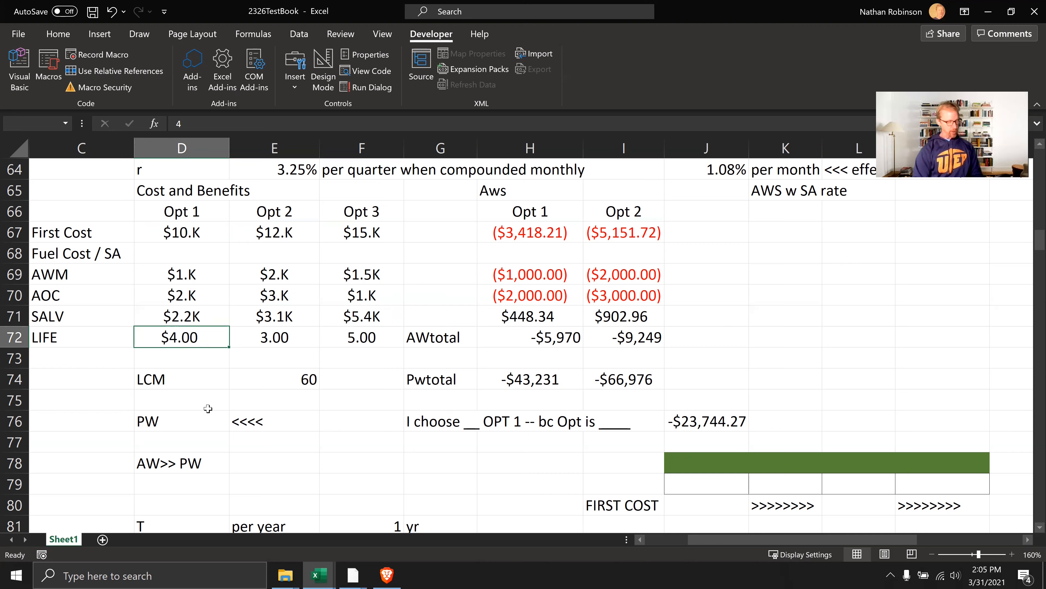
{"action": "key", "text": "ctrl+shift+1"}
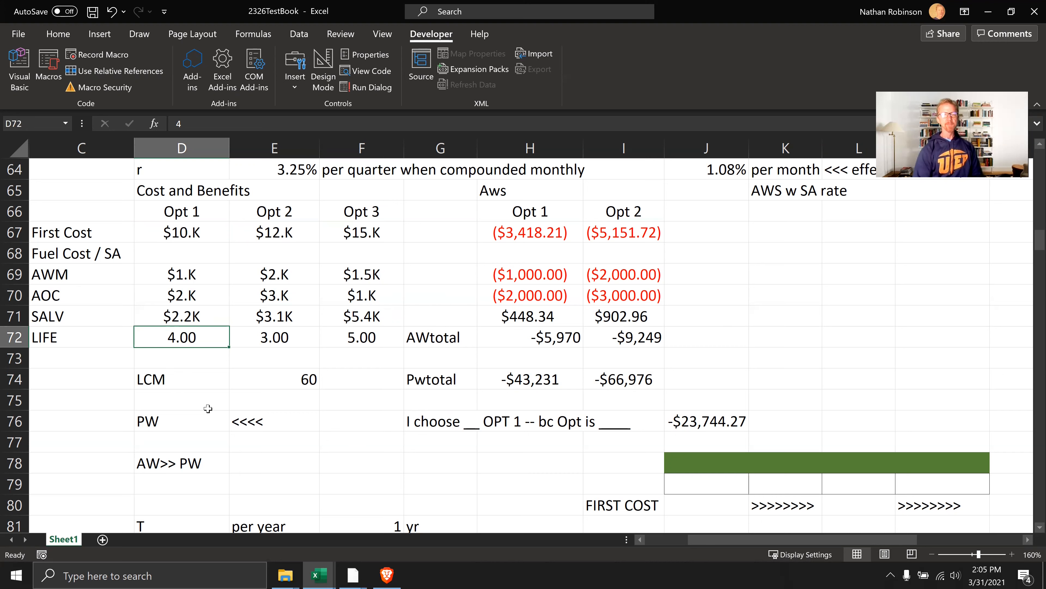
Run the Format_Curr_KM macro on the Aws values in H67:I70, switch them to currency format, and run the macro again
{"action": "left_click_drag", "start_coordinate": [517, 241], "coordinate": [622, 300]}
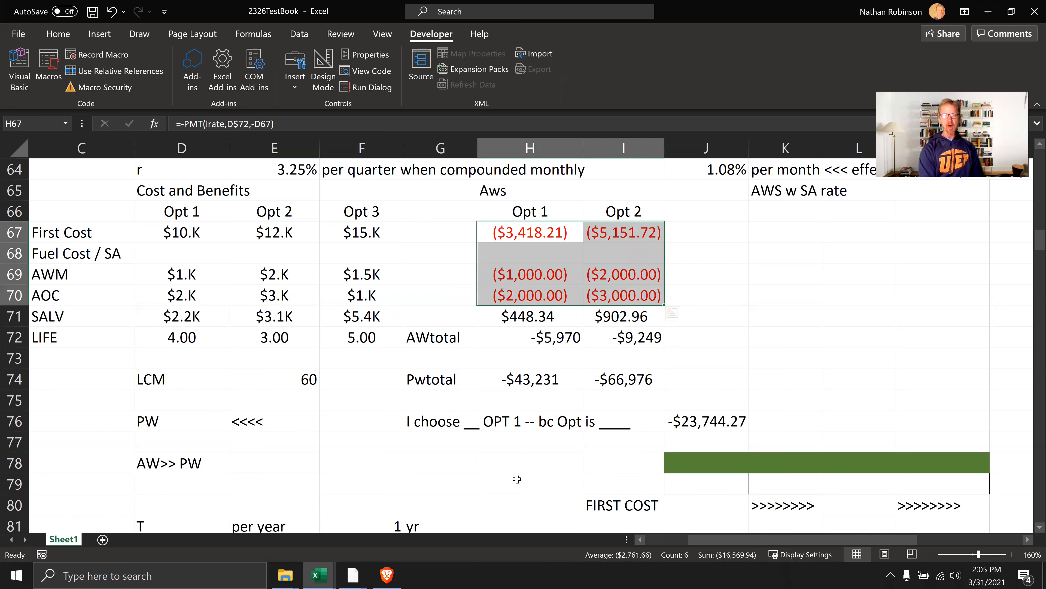
{"action": "key", "text": "ctrl+shift+d"}
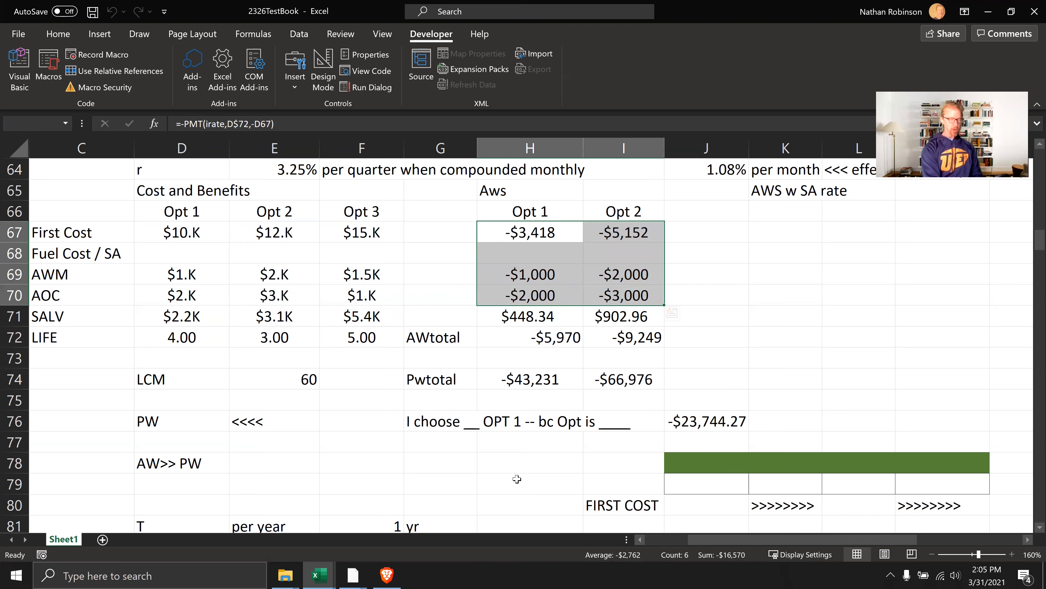
{"action": "key", "text": "ctrl+shift+4"}
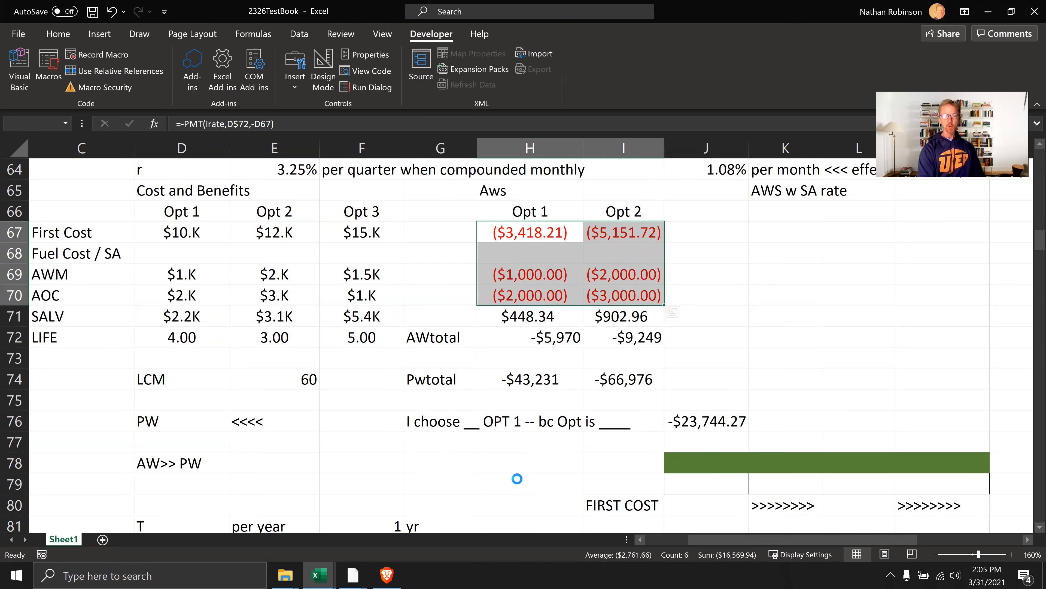
{"action": "key", "text": "ctrl+shift+d"}
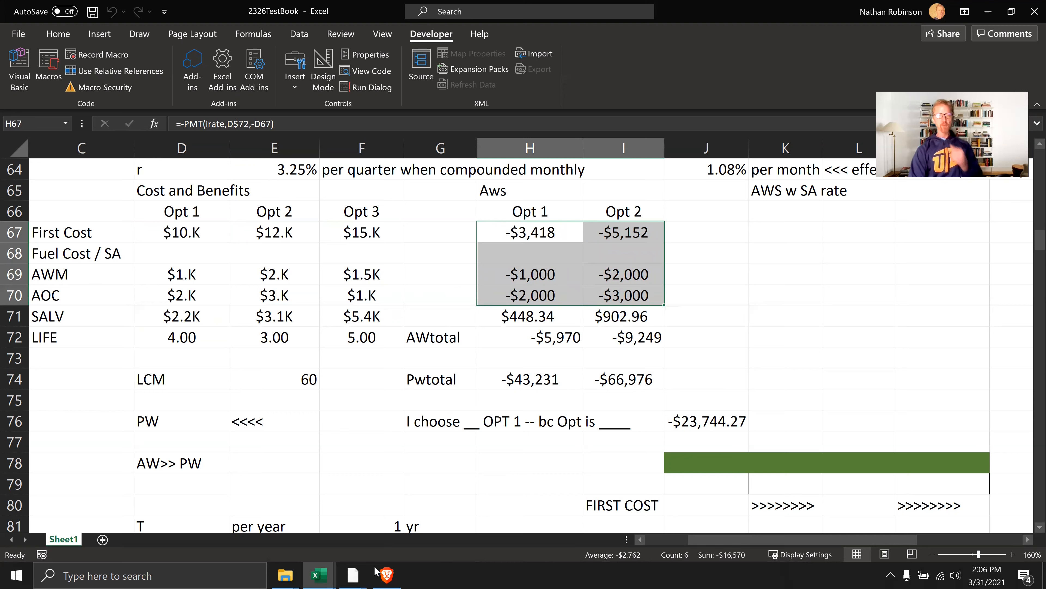
Apply the two-decimal number format with thousands separator to the Opt 1 first cost in H67
{"action": "left_click", "coordinate": [481, 323]}
{"action": "left_click", "coordinate": [538, 233]}
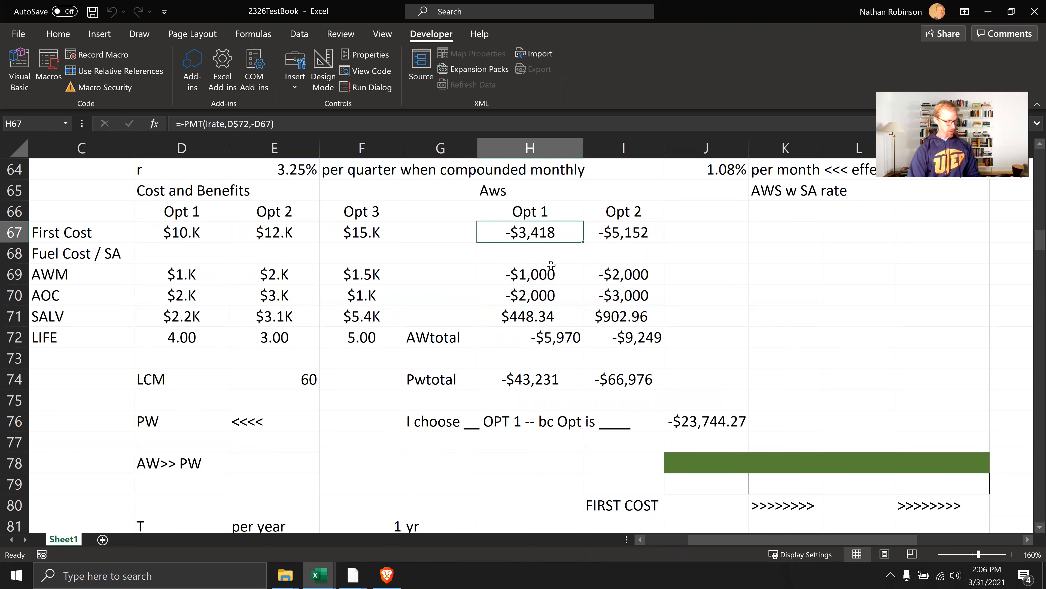
{"action": "key", "text": "ctrl+shift+1"}
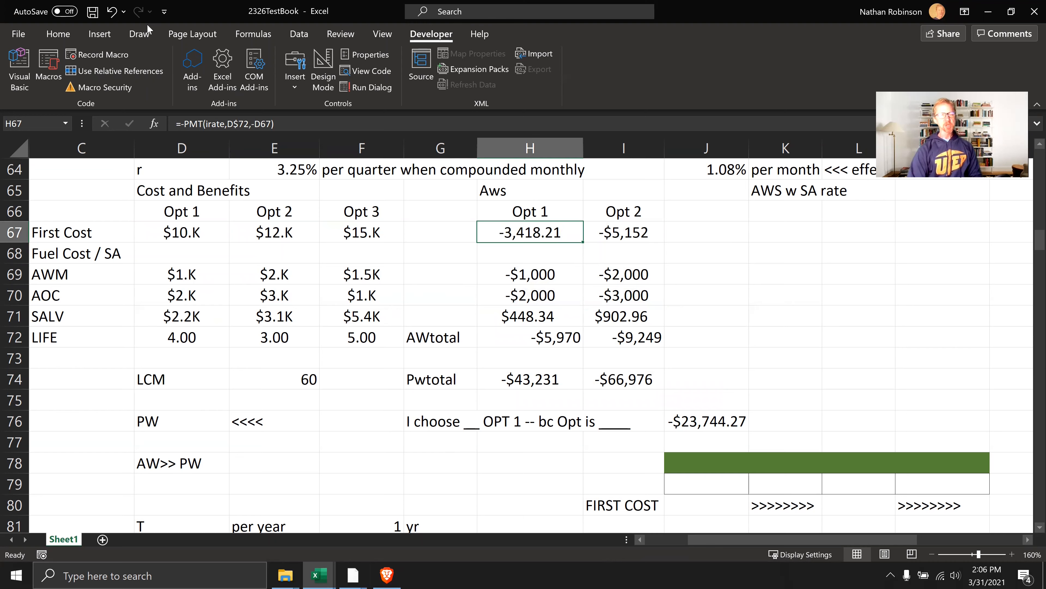
Compare the number format categories of the Opt 1 First Cost cells D67 and H67
{"action": "left_click", "coordinate": [66, 35]}
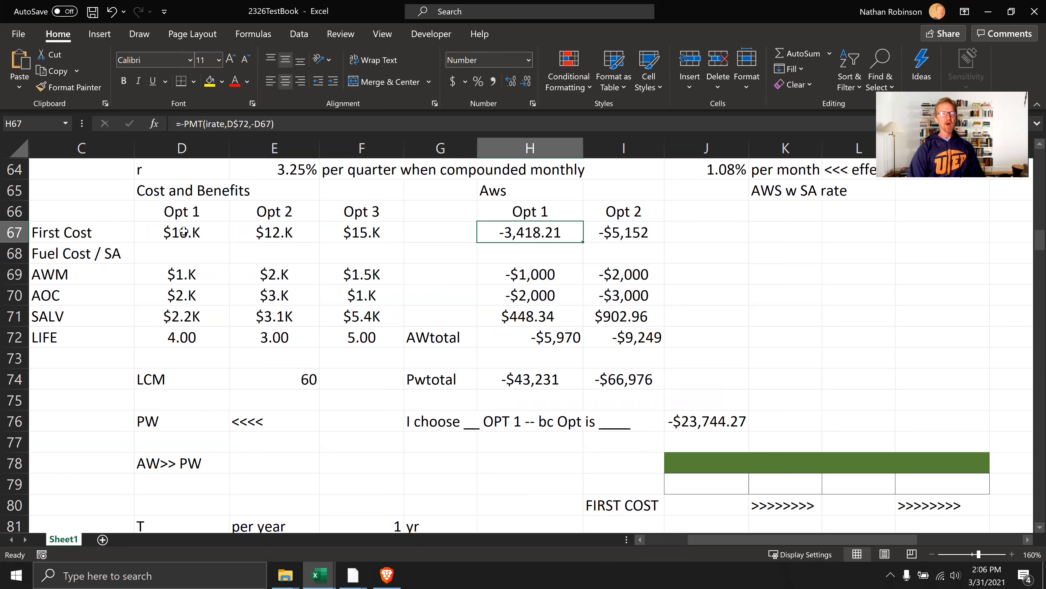
{"action": "left_click", "coordinate": [199, 234]}
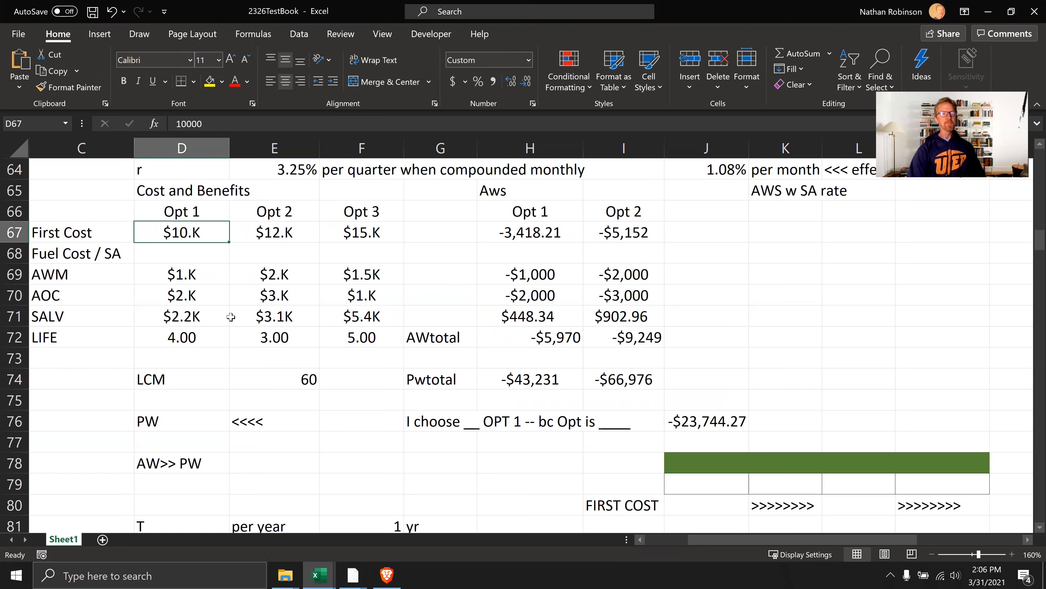
{"action": "left_click", "coordinate": [515, 233]}
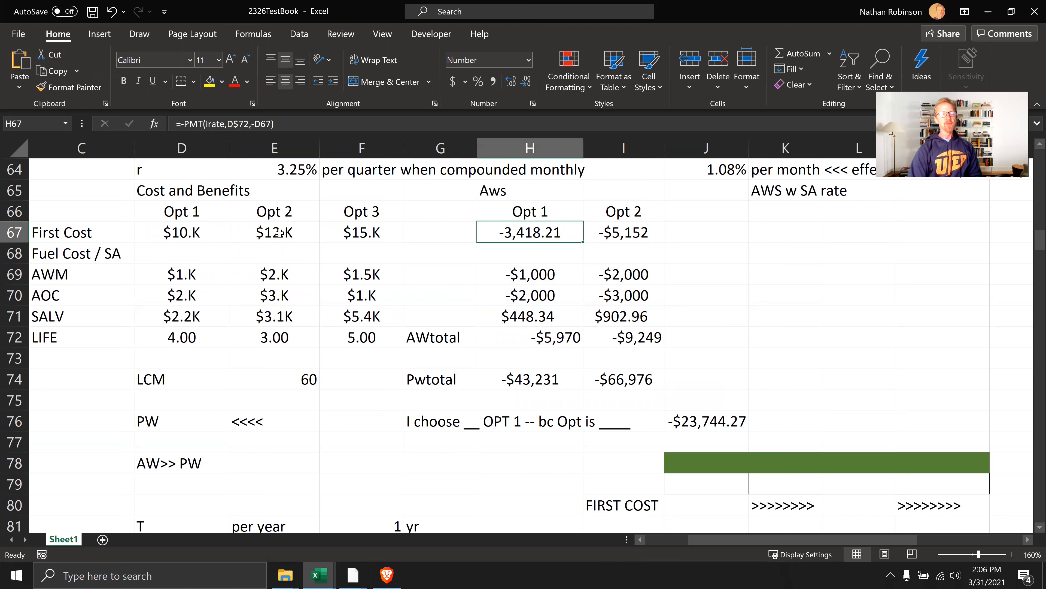
Copy D67 and divide H67 by it with the DivByVal macro, recheck both cells, and clear the copy selection
{"action": "left_click", "coordinate": [220, 230]}
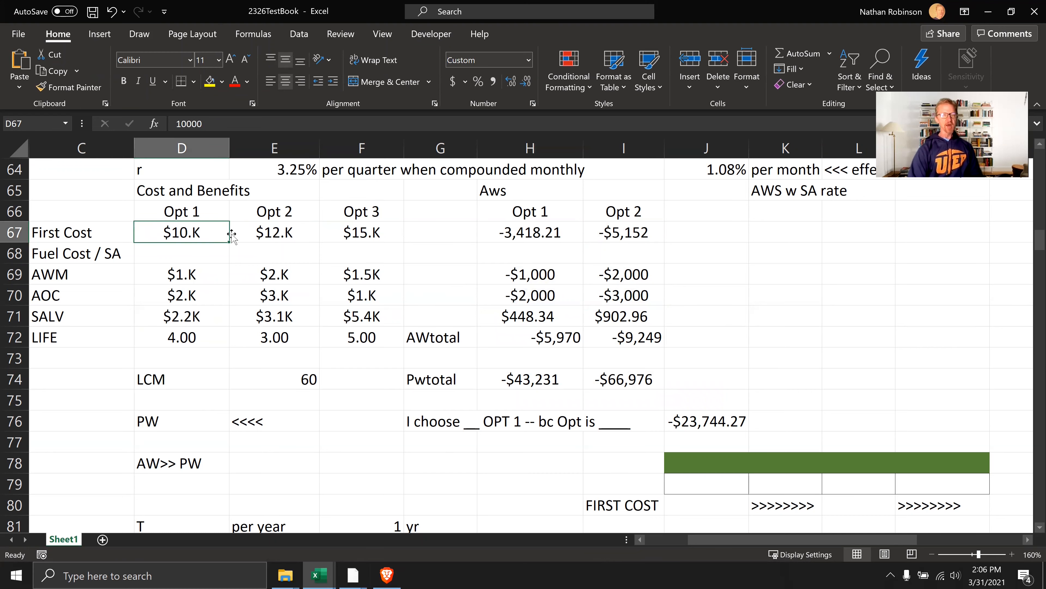
{"action": "key", "text": "ctrl+c"}
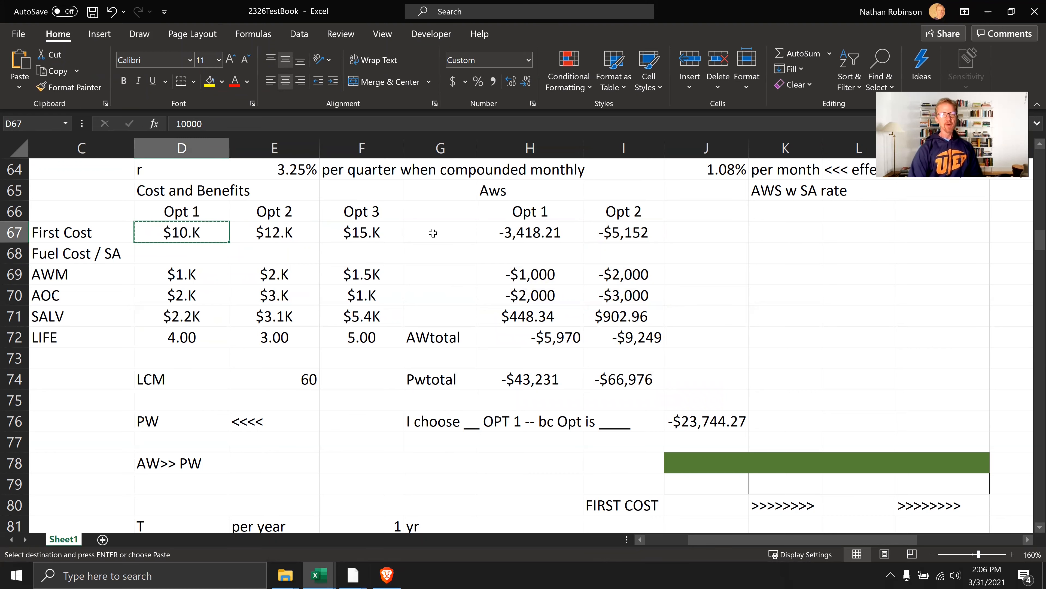
{"action": "left_click", "coordinate": [528, 230]}
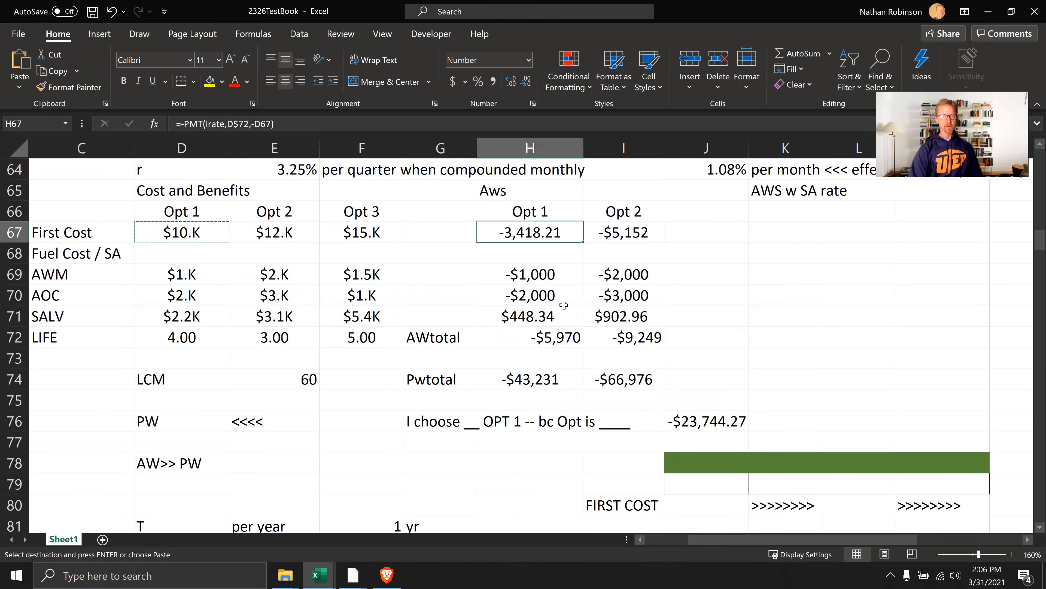
{"action": "key", "text": "ctrl+shift+d"}
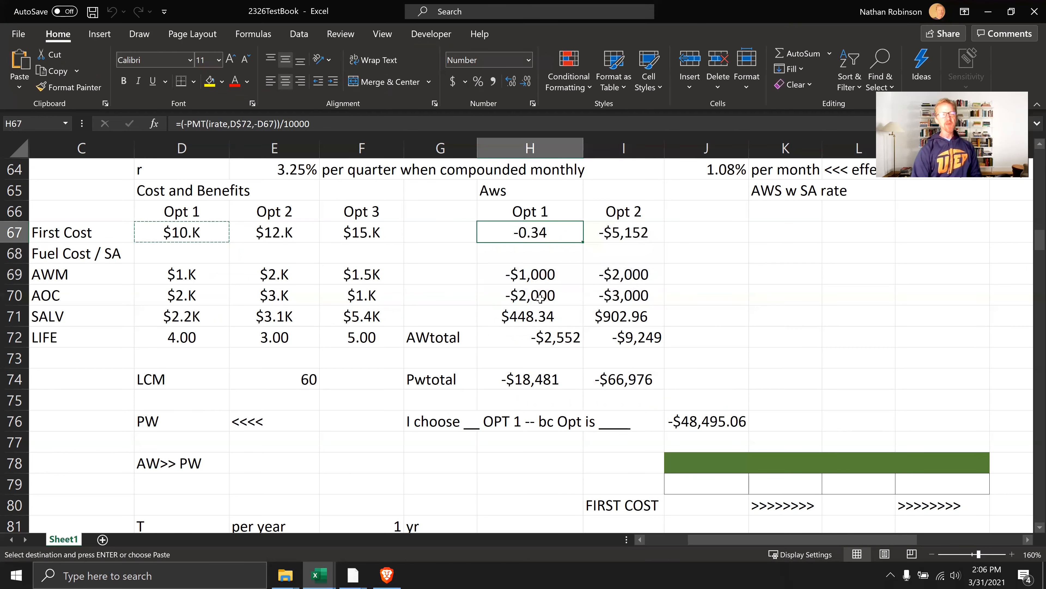
{"action": "left_click", "coordinate": [197, 228]}
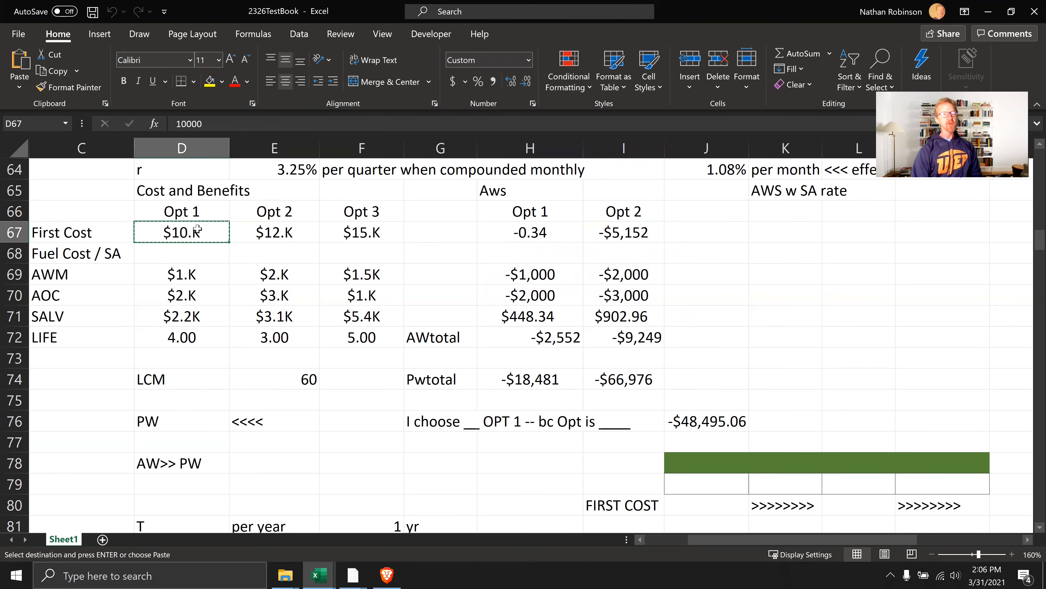
{"action": "left_click", "coordinate": [557, 234]}
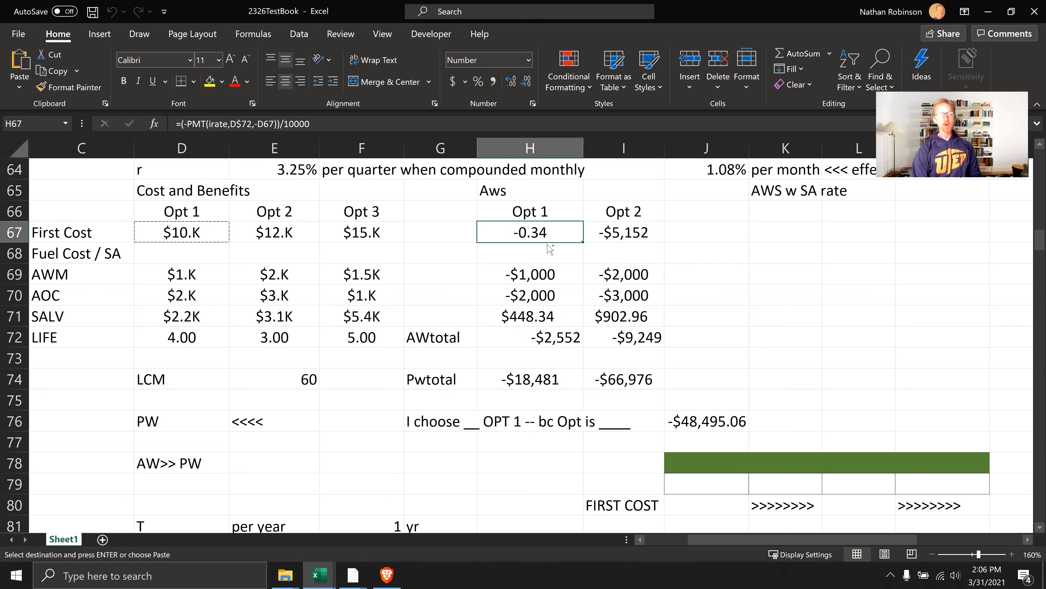
{"action": "key", "text": "Escape"}
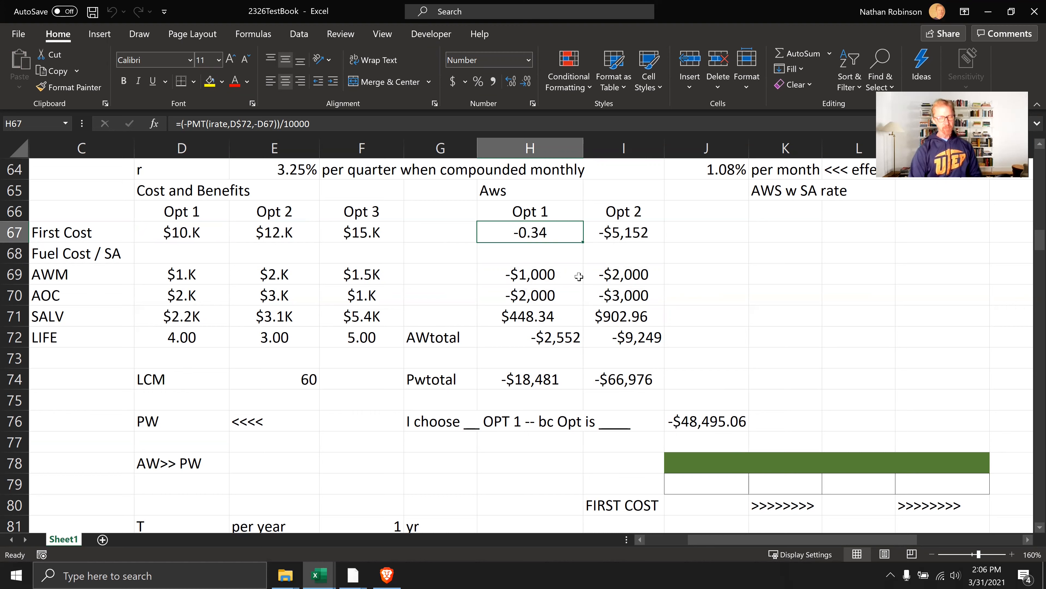
Replace the formula in the Opt 1 First Cost cell H67 with the value 3418 and reselect the cell
{"action": "type", "text": "3418"}
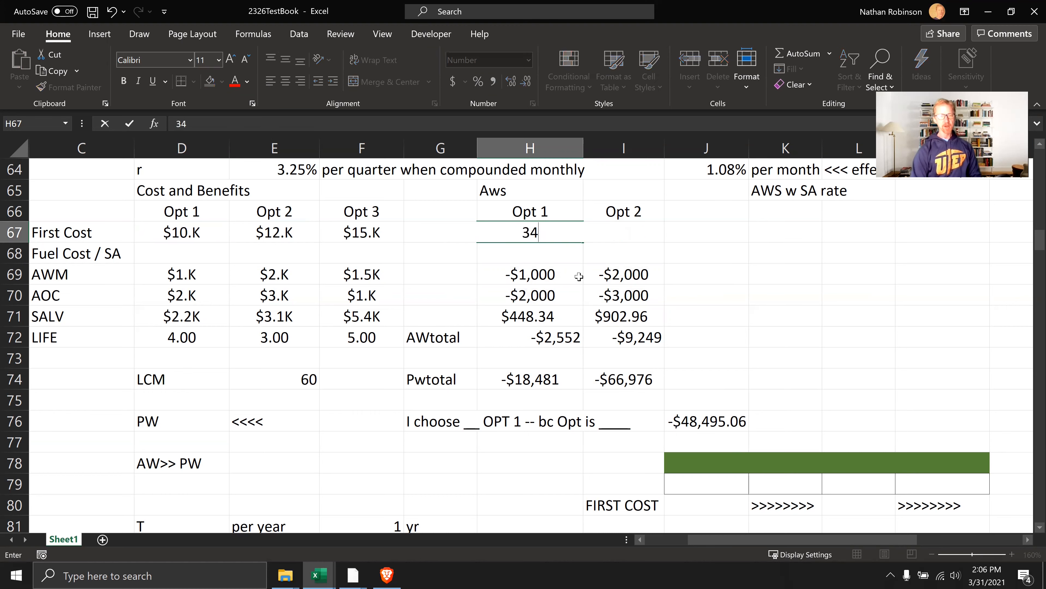
{"action": "key", "text": "Return"}
{"action": "key", "text": "Up"}
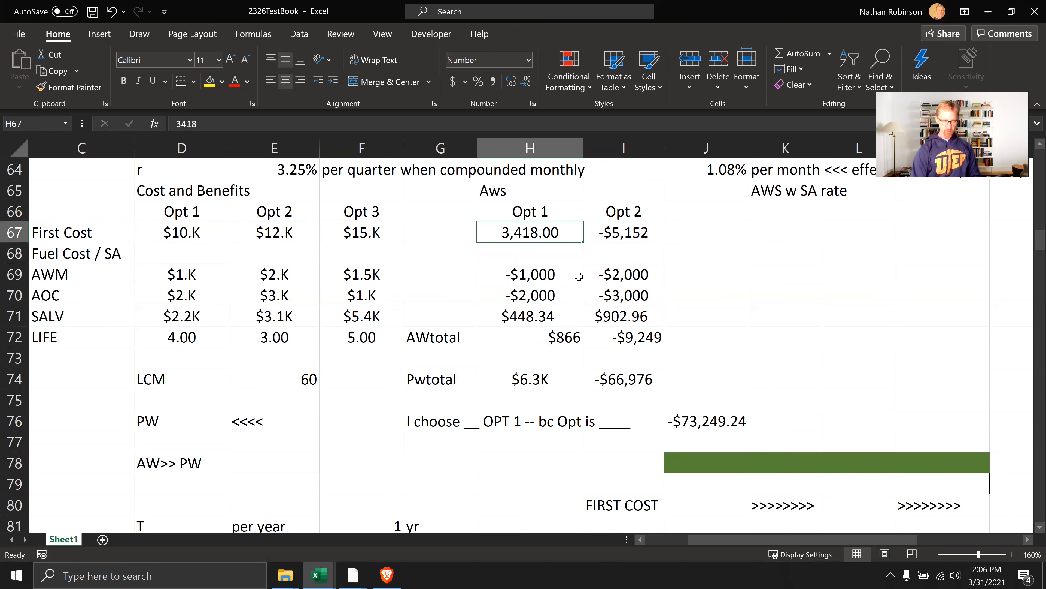
Set the Opt 1 First Cost cell H67 to -3418
{"action": "type", "text": "-3418"}
{"action": "key", "text": "Return"}
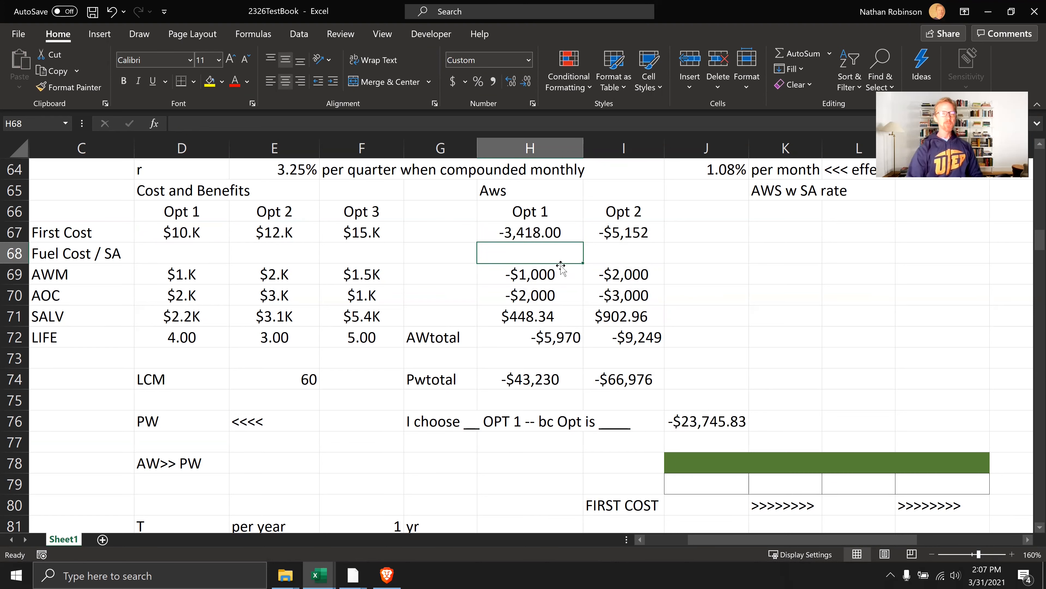
Examine the cost and benefit amounts in D67:F71, the Opt 1 cells H67 and H70, and the LCM formula in E74
{"action": "left_click", "coordinate": [322, 315]}
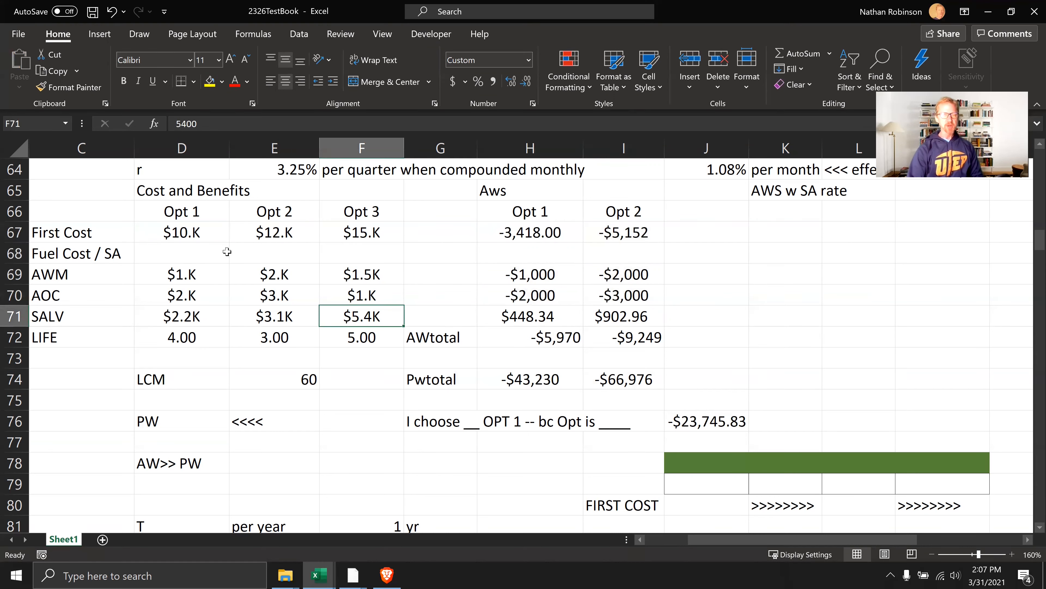
{"action": "left_click_drag", "start_coordinate": [183, 234], "coordinate": [335, 316]}
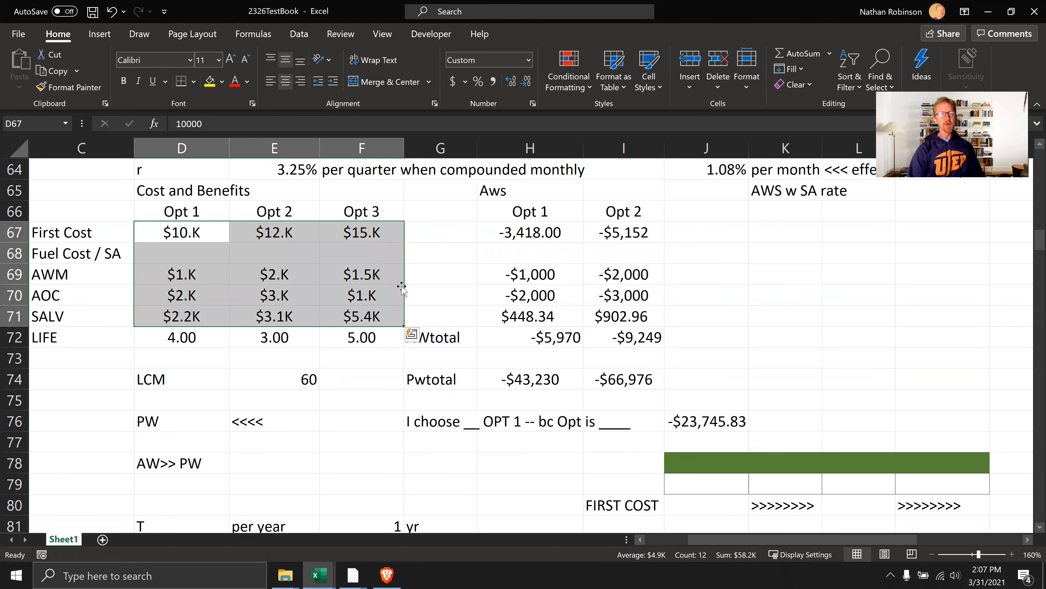
{"action": "left_click", "coordinate": [416, 279]}
{"action": "left_click", "coordinate": [197, 232]}
{"action": "left_click", "coordinate": [340, 321], "text": "shift"}
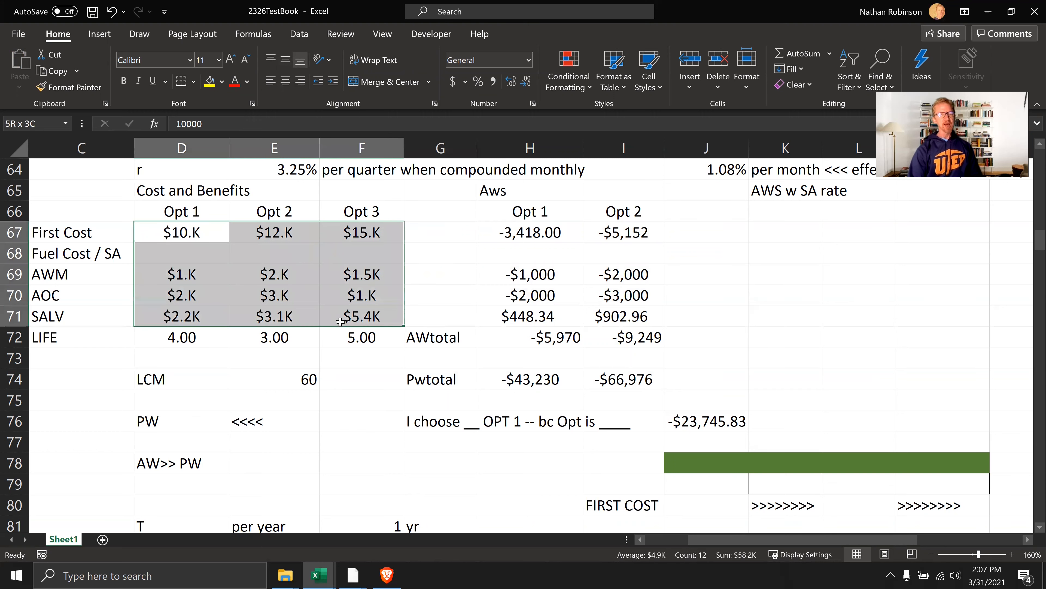
{"action": "left_click", "coordinate": [524, 233]}
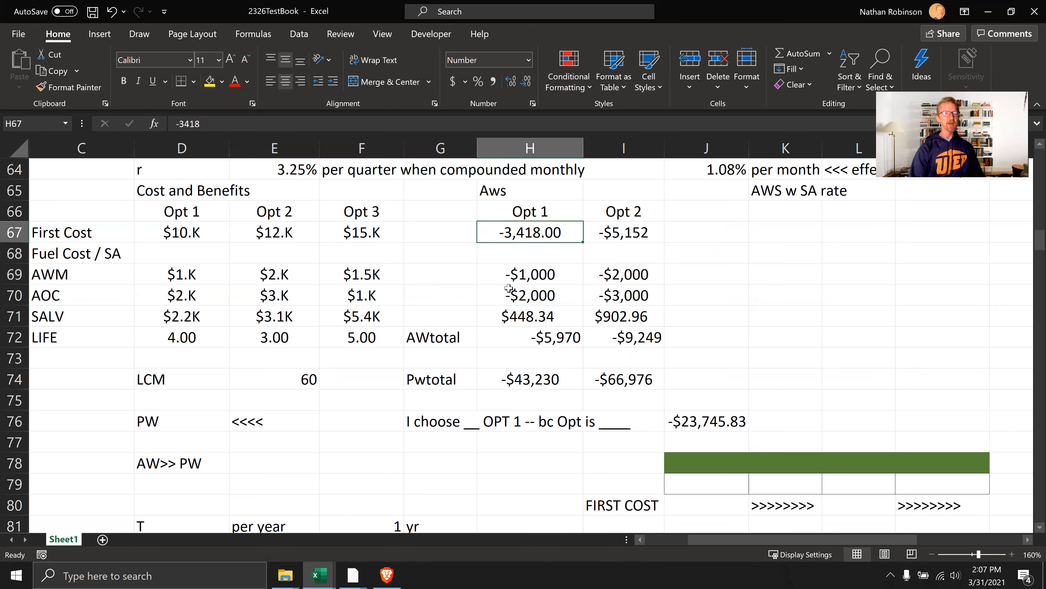
{"action": "left_click", "coordinate": [490, 294]}
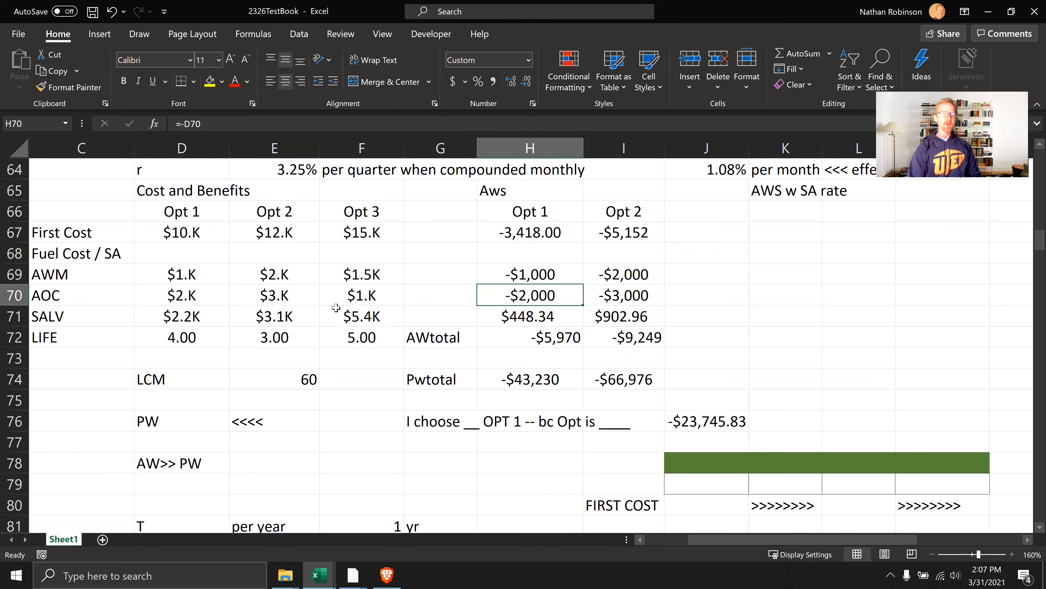
{"action": "left_click", "coordinate": [304, 381]}
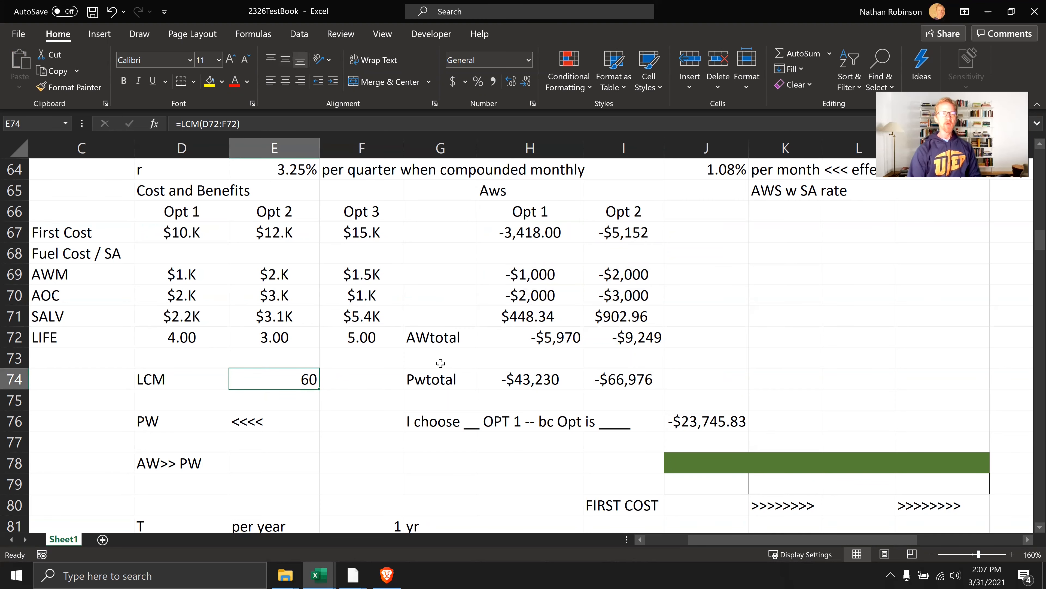
Apply the two-decimal currency format to the amount in G50 above the last interest paid label
{"action": "scroll", "coordinate": [440, 363], "scroll_direction": "up", "scroll_amount": 5}
{"action": "scroll", "coordinate": [440, 363], "scroll_direction": "up", "scroll_amount": 2}
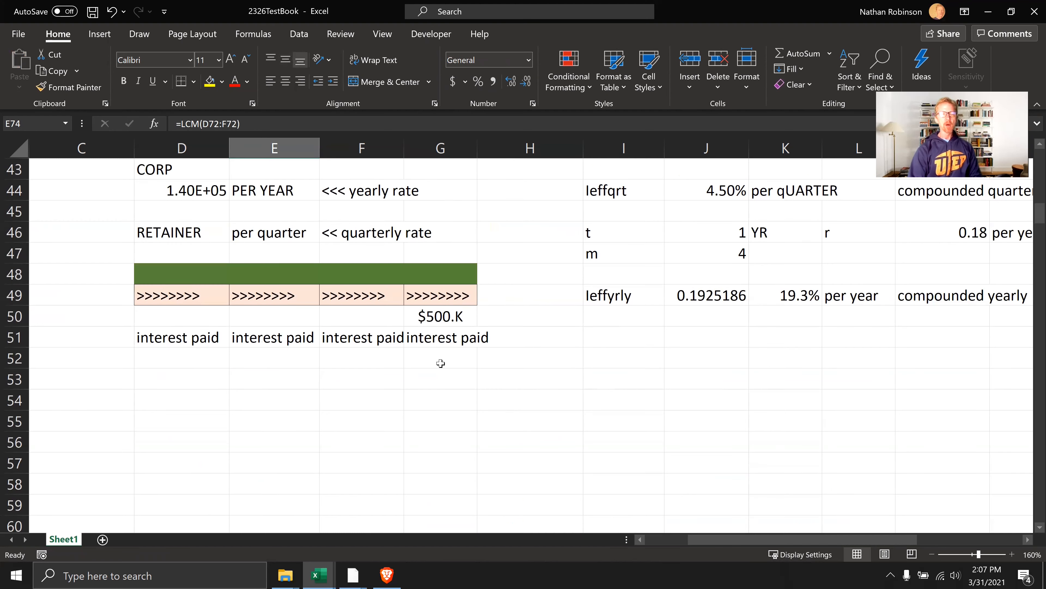
{"action": "left_click", "coordinate": [440, 316]}
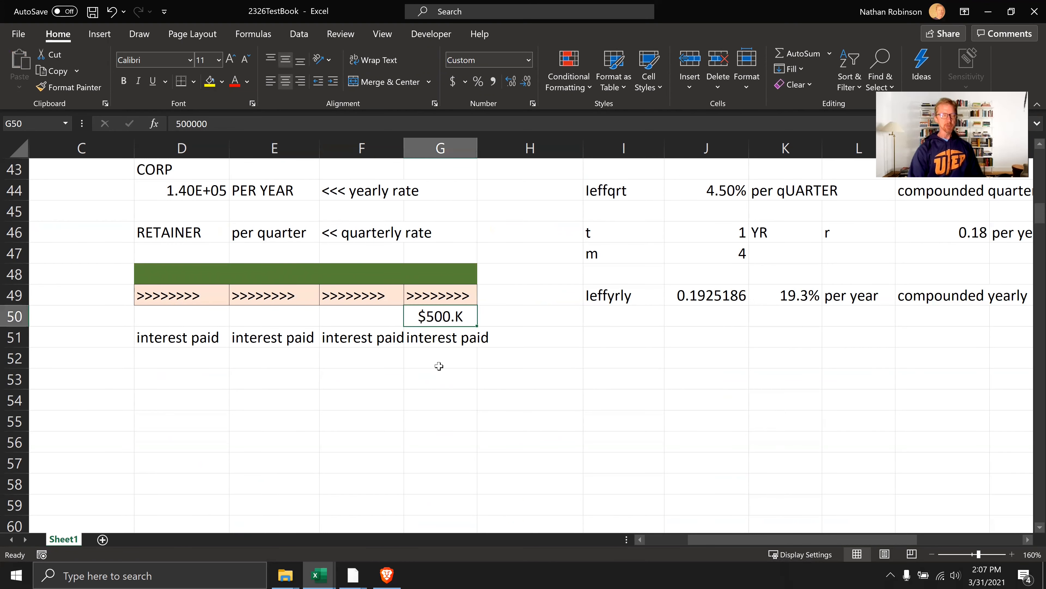
{"action": "key", "text": "ctrl+shift+4"}
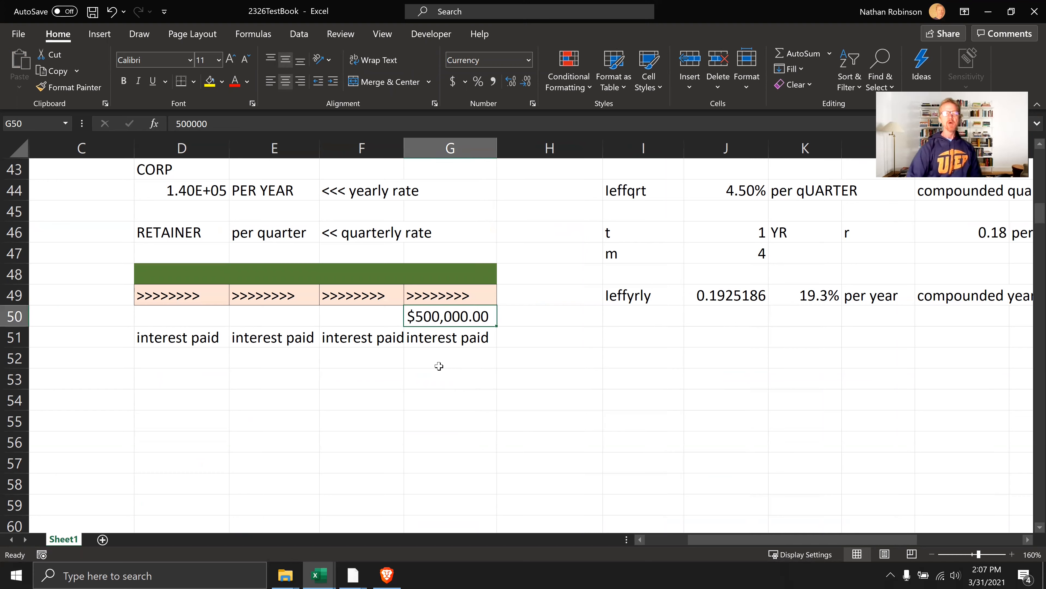
Narrow column G so the currency amount in G50 no longer fits, and apply the thousands ($K) macro format to that cell
{"action": "left_click_drag", "start_coordinate": [496, 149], "coordinate": [473, 154]}
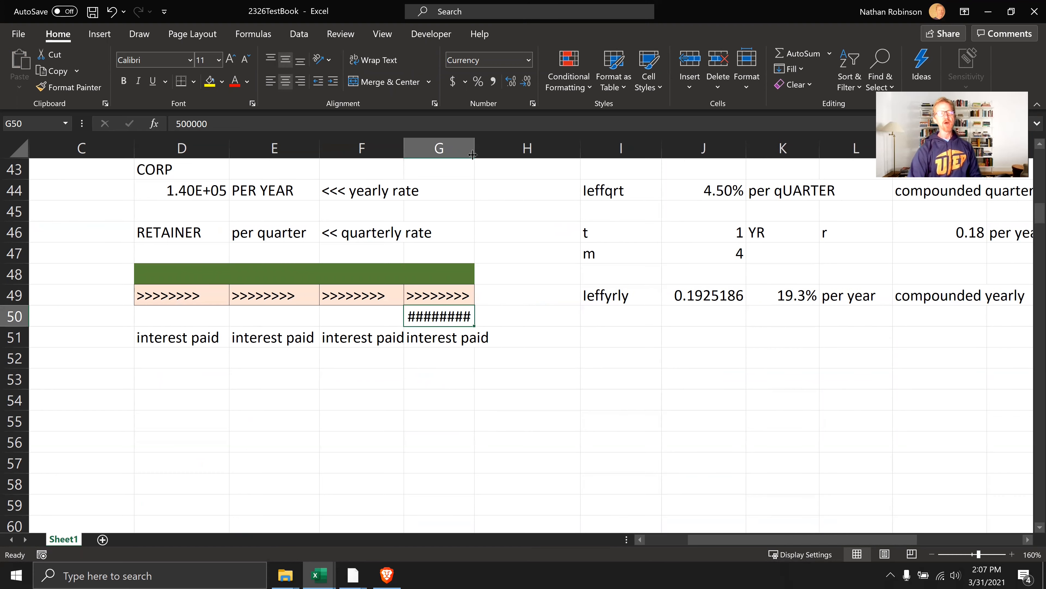
{"action": "left_click", "coordinate": [502, 354]}
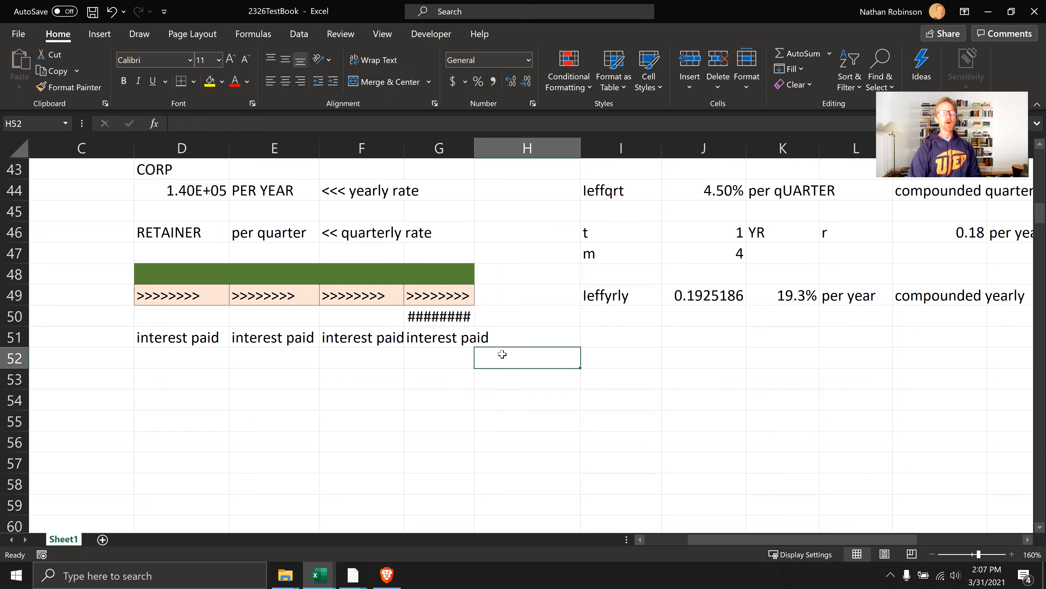
{"action": "left_click", "coordinate": [449, 318]}
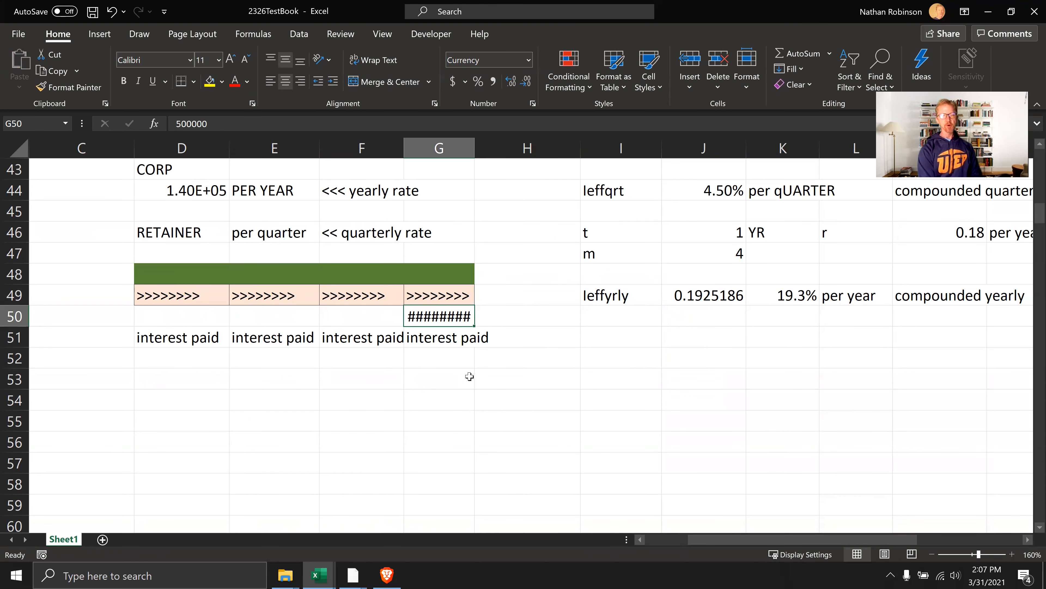
{"action": "key", "text": "ctrl+shift+k"}
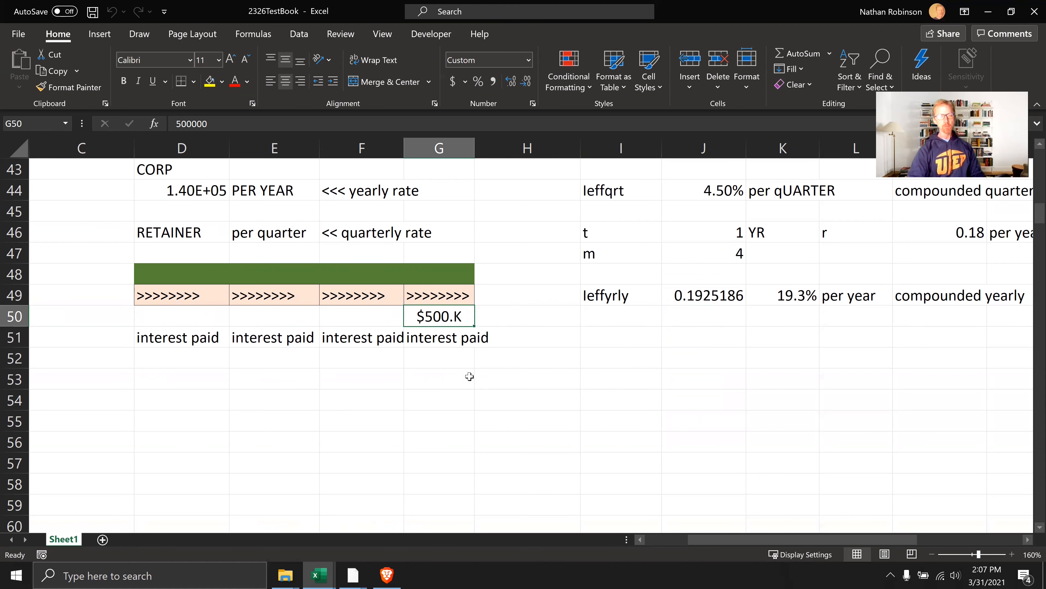
Apply the thousands ($K) macro format to the CORP yearly amount in D44
{"action": "scroll", "coordinate": [197, 251], "scroll_direction": "up", "scroll_amount": 1}
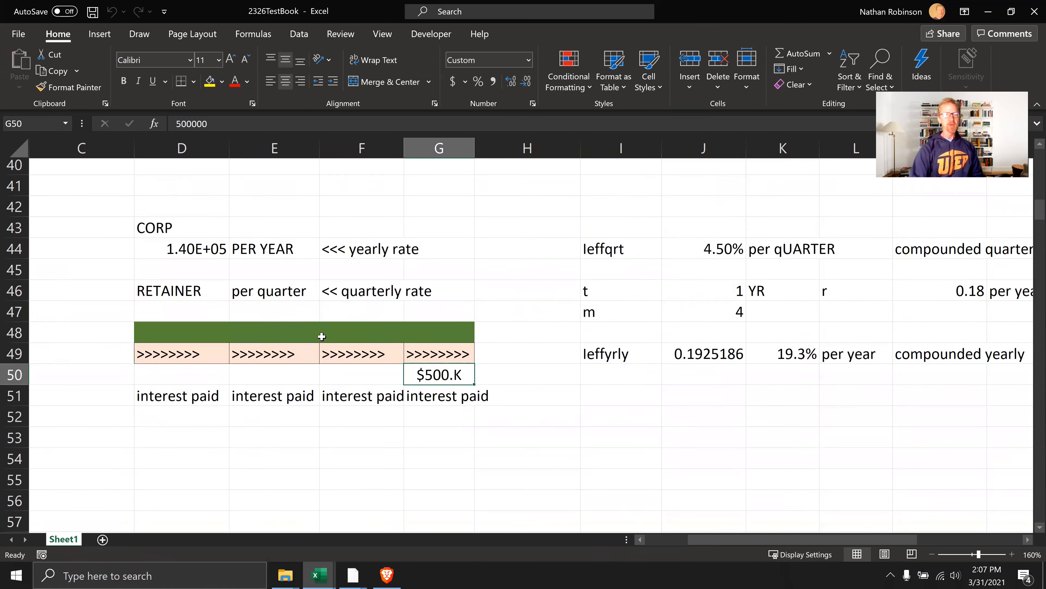
{"action": "left_click", "coordinate": [197, 251]}
{"action": "key", "text": "ctrl+shift+k"}
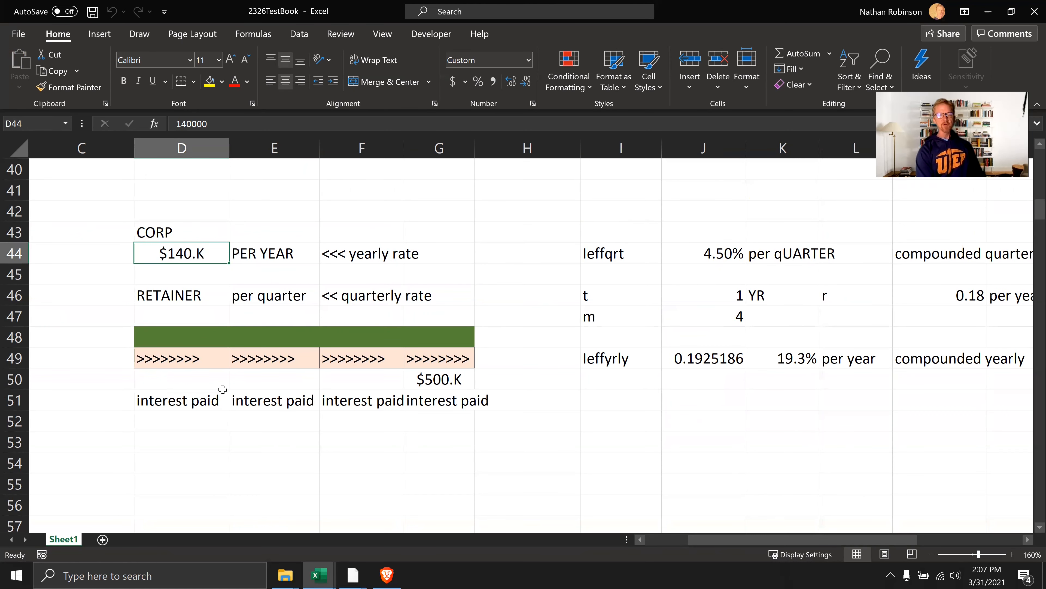
Switch the quarterly effective rate in J44 to the number format and then to a percentage with one decimal place
{"action": "left_click", "coordinate": [736, 247]}
{"action": "key", "text": "ctrl+shift+1"}
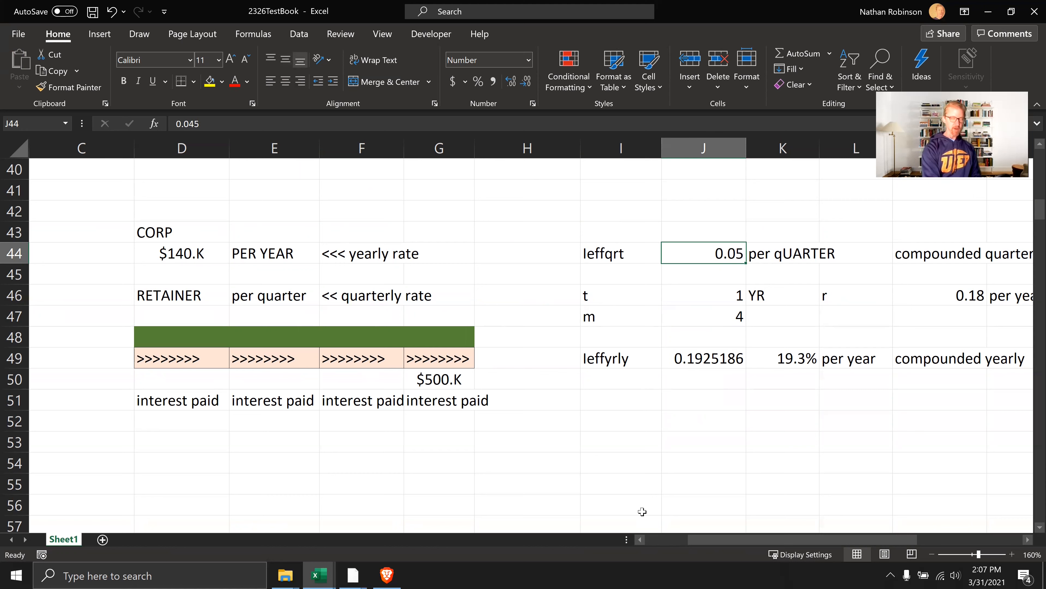
{"action": "key", "text": "ctrl+shift+5"}
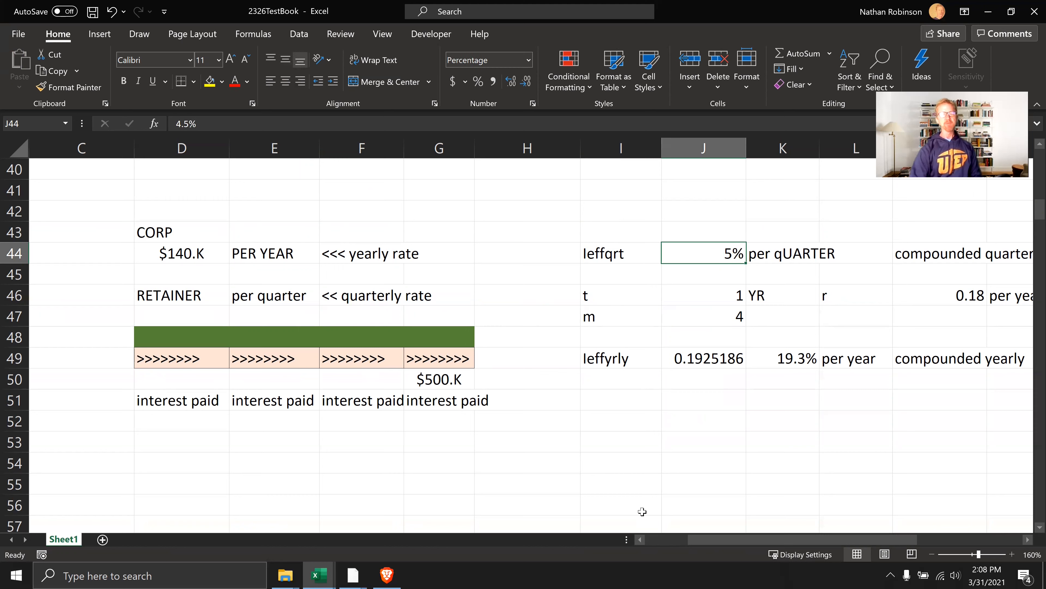
{"action": "left_click", "coordinate": [509, 81]}
{"action": "left_click", "coordinate": [509, 82]}
{"action": "left_click", "coordinate": [526, 82]}
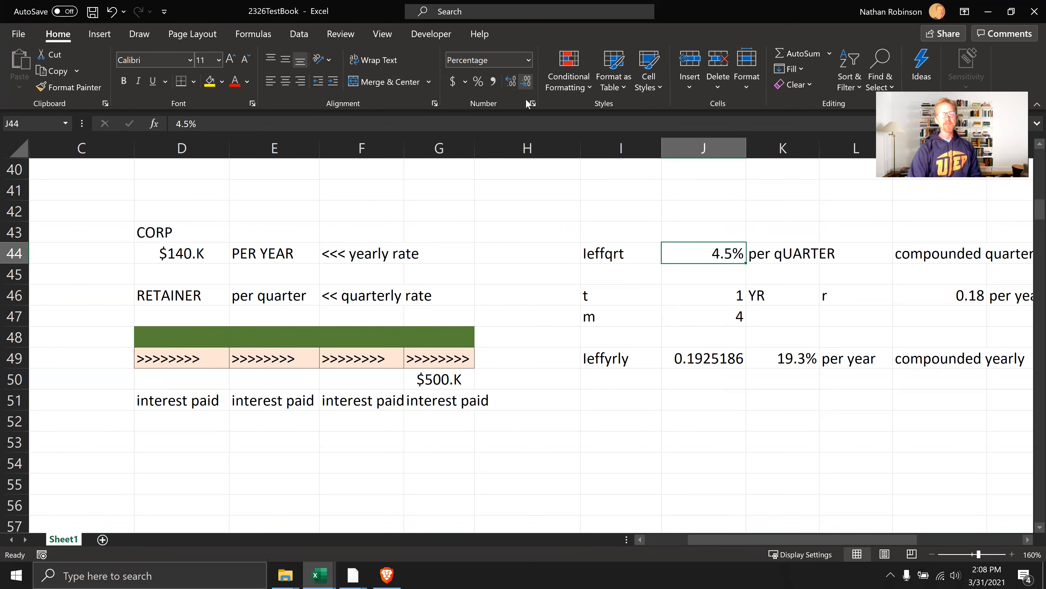
Try the percentage format on the yearly effective rate in J49 and undo it
{"action": "left_click", "coordinate": [725, 359]}
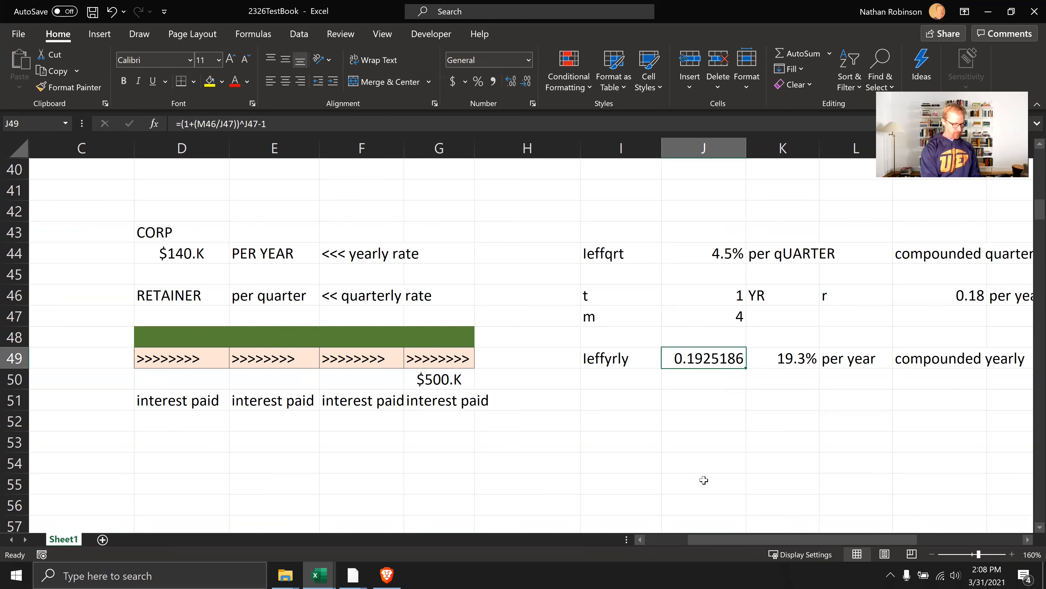
{"action": "key", "text": "ctrl+shift+5"}
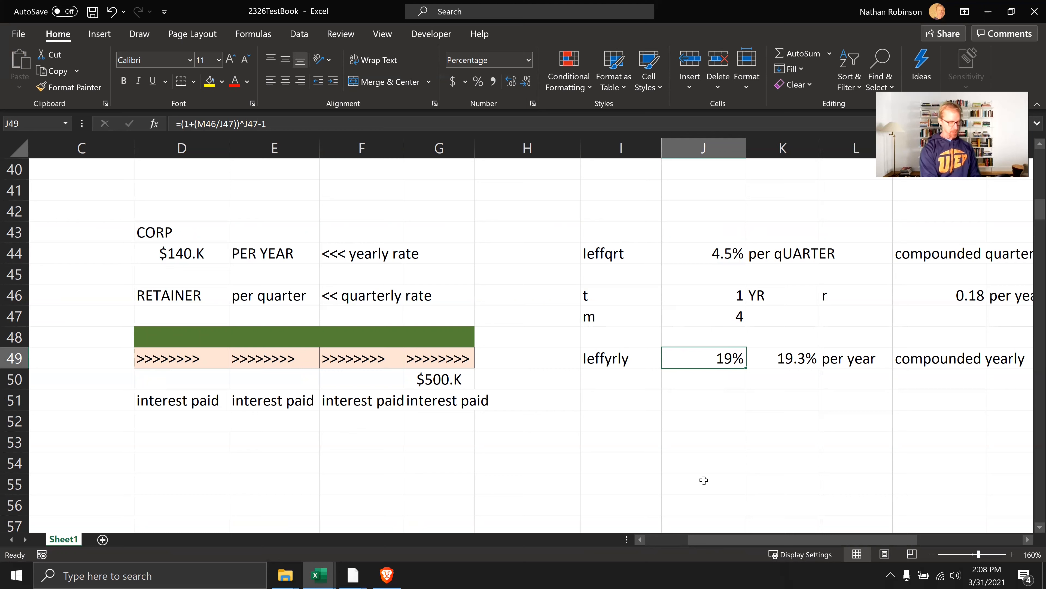
{"action": "key", "text": "ctrl+z"}
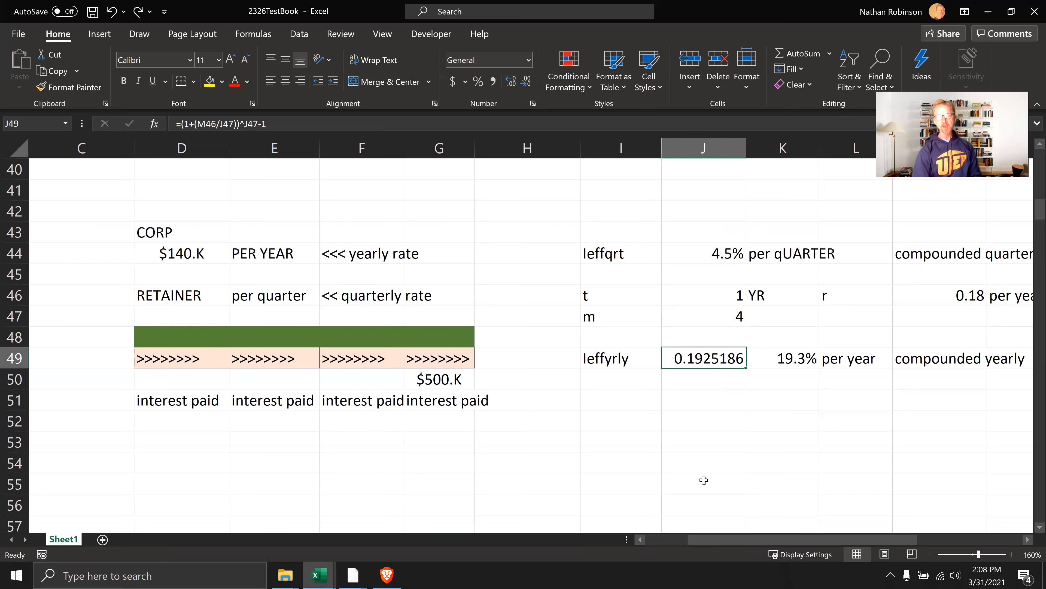
{"action": "left_click", "coordinate": [708, 402]}
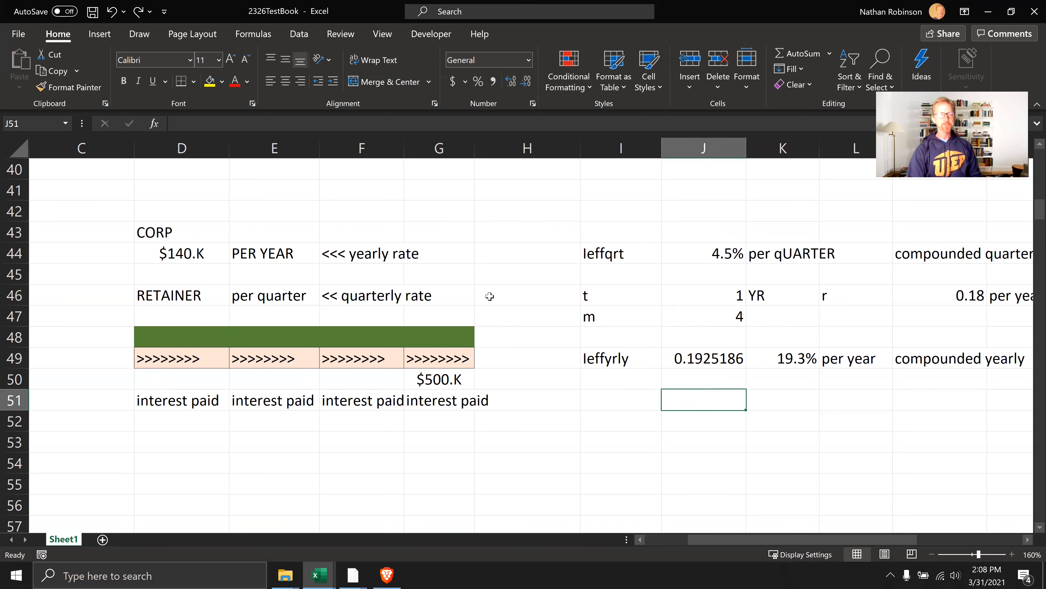
Fill the range I10:I22 with EASY on the tips exercise at the start of the sheet, and undo the fill
{"action": "scroll", "coordinate": [490, 296], "scroll_direction": "up", "scroll_amount": 6}
{"action": "scroll", "coordinate": [490, 296], "scroll_direction": "up", "scroll_amount": 7}
{"action": "scroll", "coordinate": [490, 296], "scroll_direction": "down", "scroll_amount": 3}
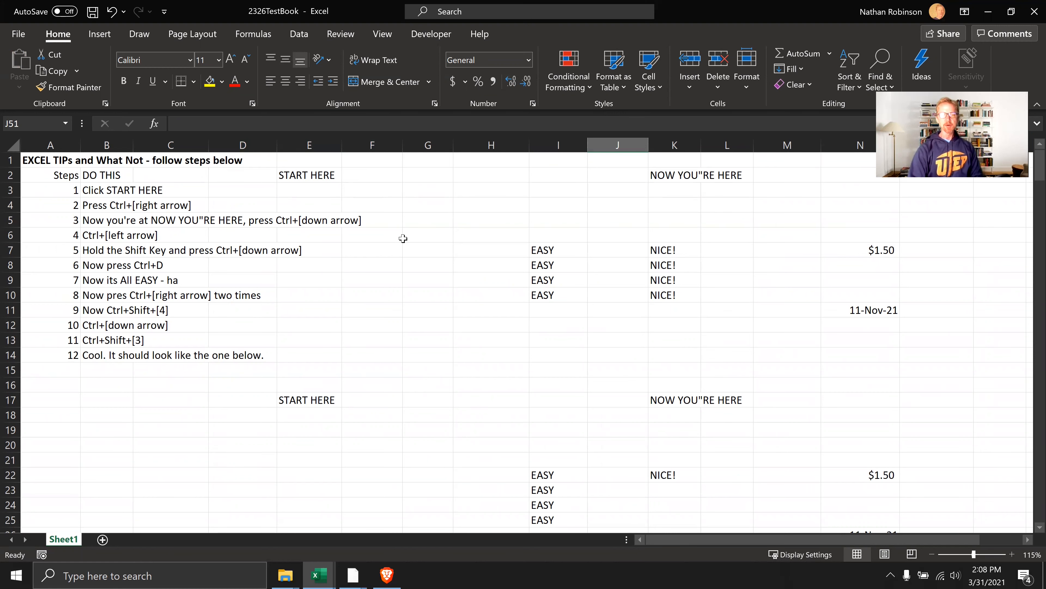
{"action": "left_click", "coordinate": [534, 266]}
{"action": "left_click", "coordinate": [575, 293]}
{"action": "key", "text": "ctrl+Down"}
{"action": "key", "text": "ctrl+shift+Up"}
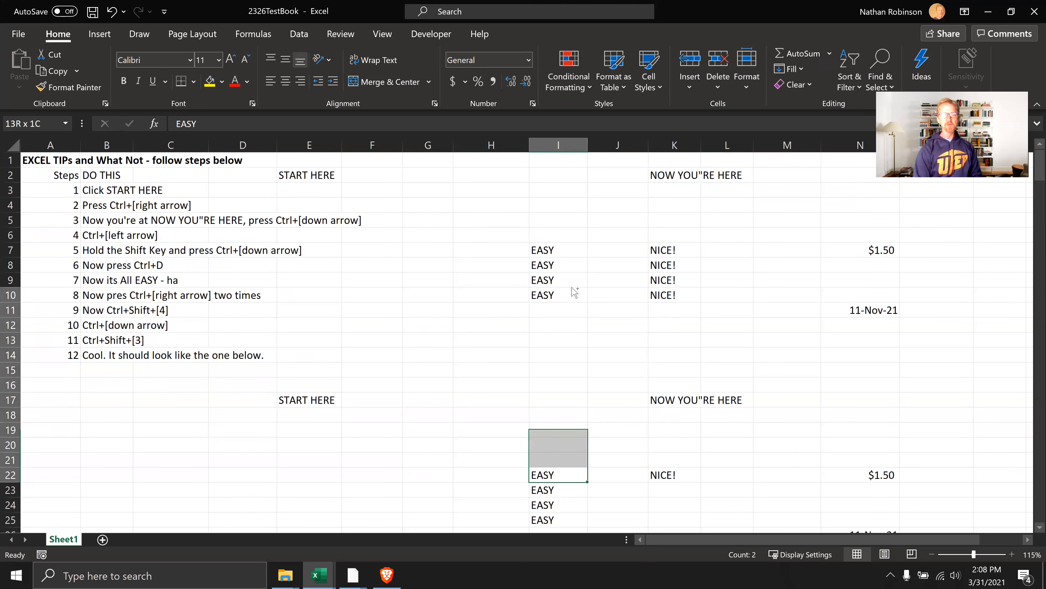
{"action": "key", "text": "ctrl+d"}
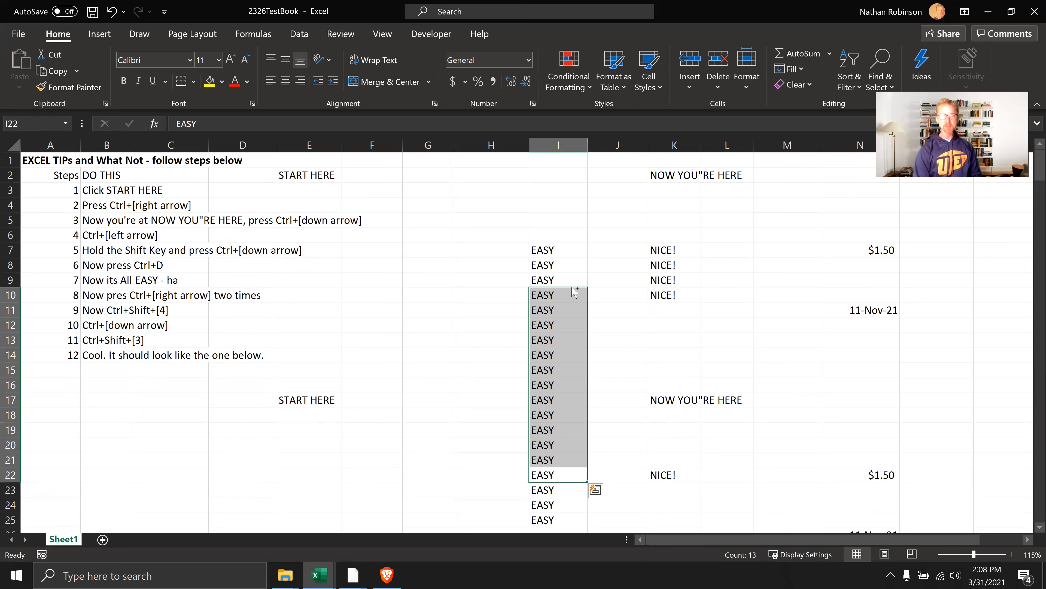
{"action": "key", "text": "ctrl+z"}
Select K7:M10 and fill the NICE! entries of column K rightward through column M
{"action": "left_click", "coordinate": [574, 292]}
{"action": "left_click", "coordinate": [571, 286]}
{"action": "key", "text": "ctrl+Up"}
{"action": "key", "text": "ctrl+Right"}
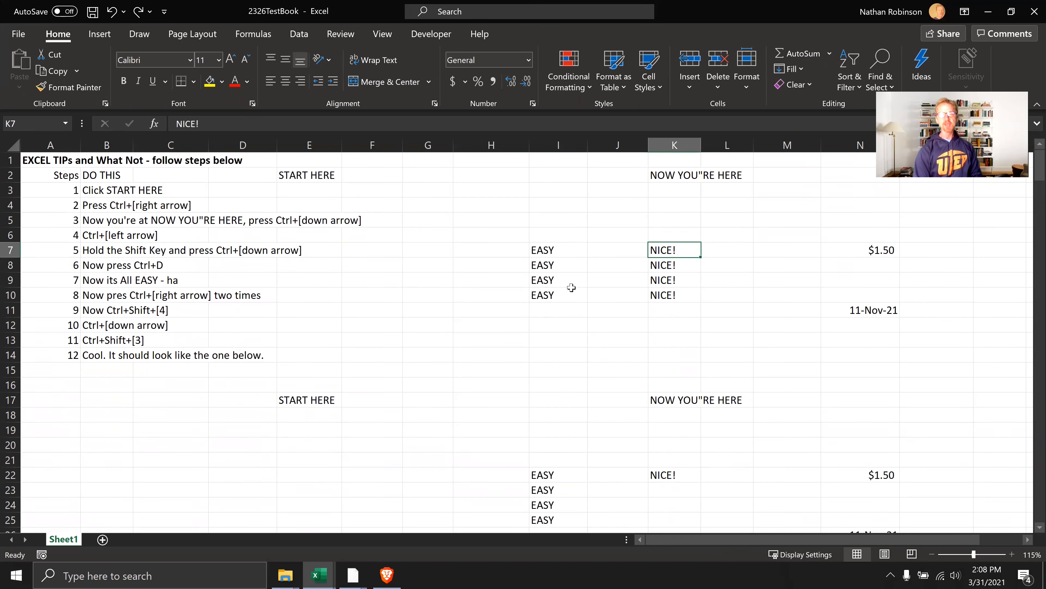
{"action": "key", "text": "ctrl+shift+Right"}
{"action": "key", "text": "shift+Left"}
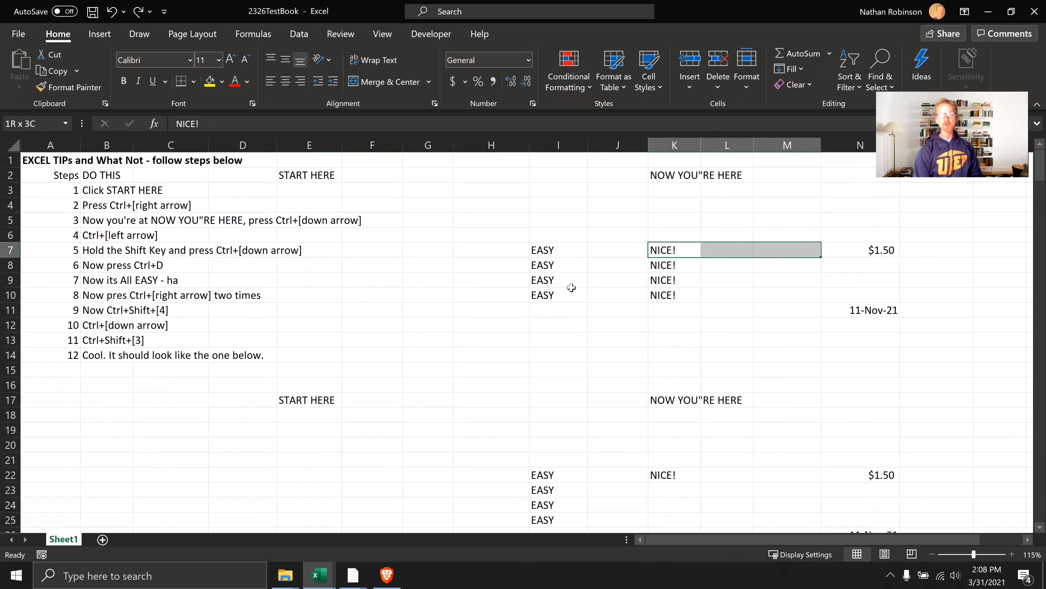
{"action": "key", "text": "shift+Down"}
{"action": "key", "text": "shift+Down"}
{"action": "key", "text": "shift+Down"}
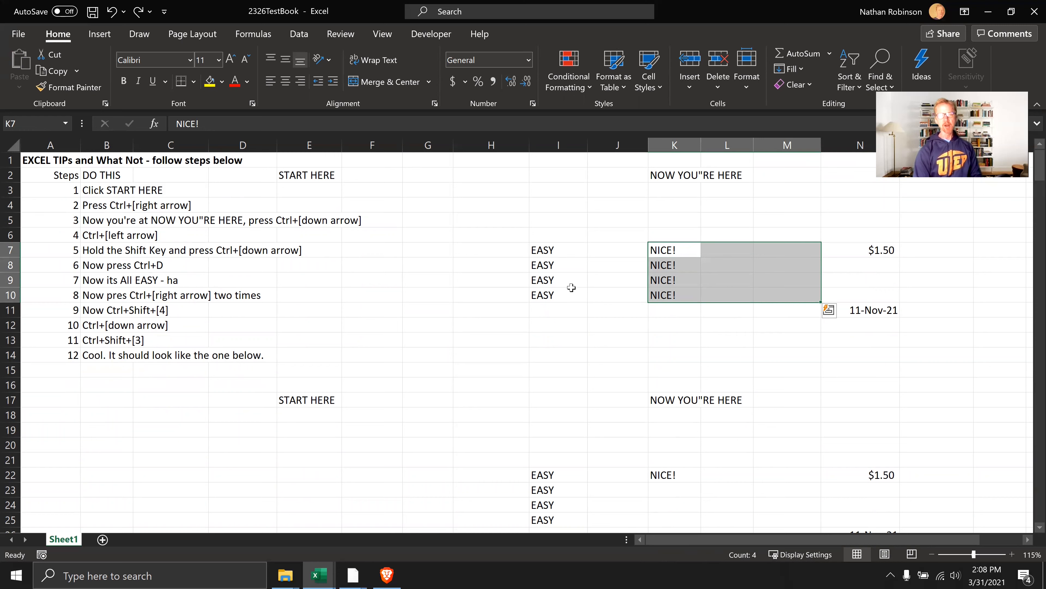
{"action": "key", "text": "ctrl+r"}
Move through the NICE! block down to L10 and jump along column L to the interest value in L29
{"action": "key", "text": "Left"}
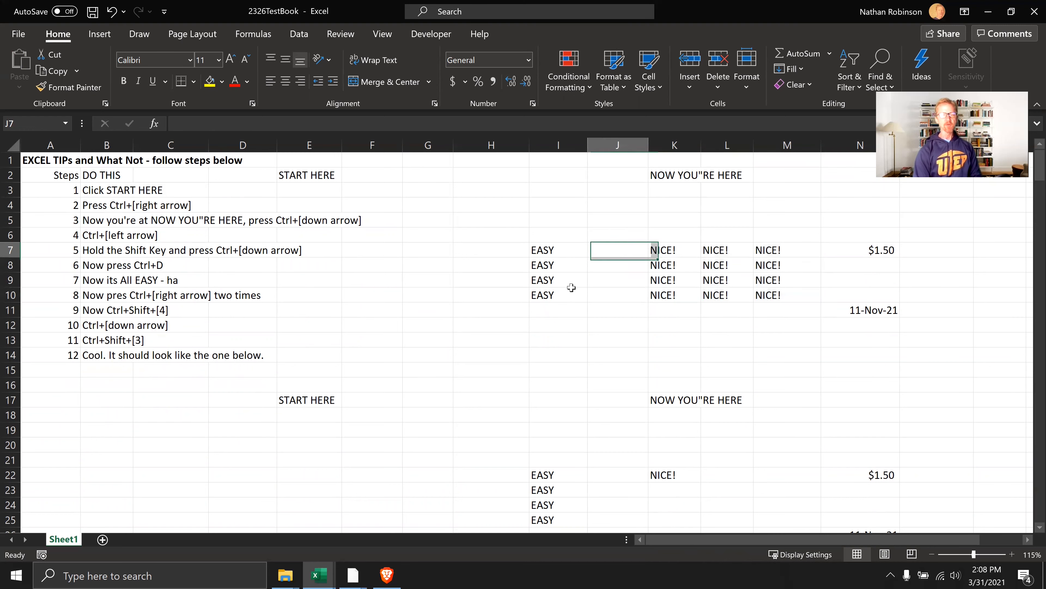
{"action": "key", "text": "Right"}
{"action": "key", "text": "Right"}
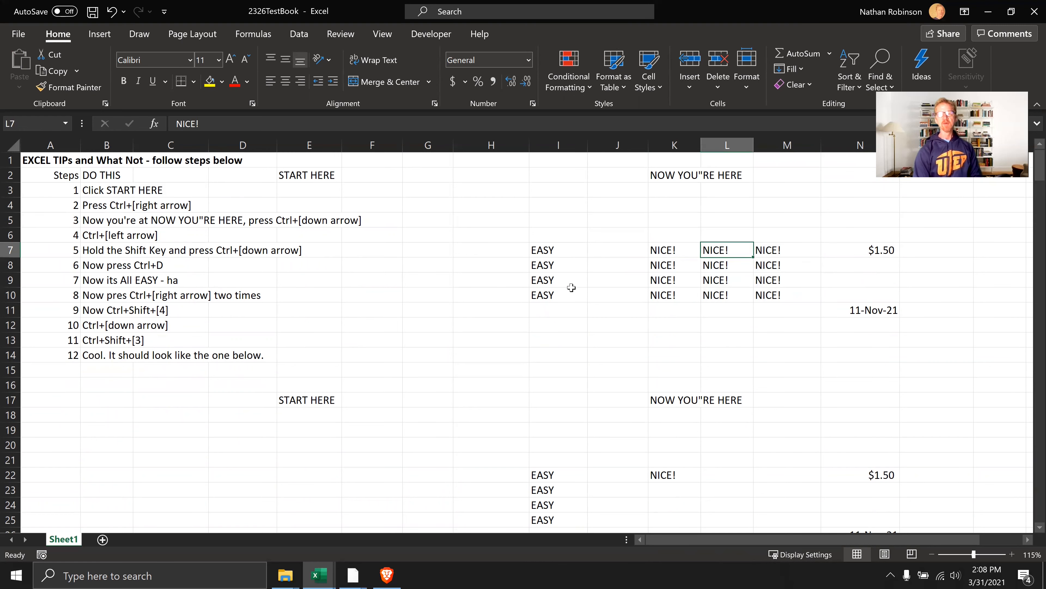
{"action": "key", "text": "Down"}
{"action": "key", "text": "Down"}
{"action": "key", "text": "Down"}
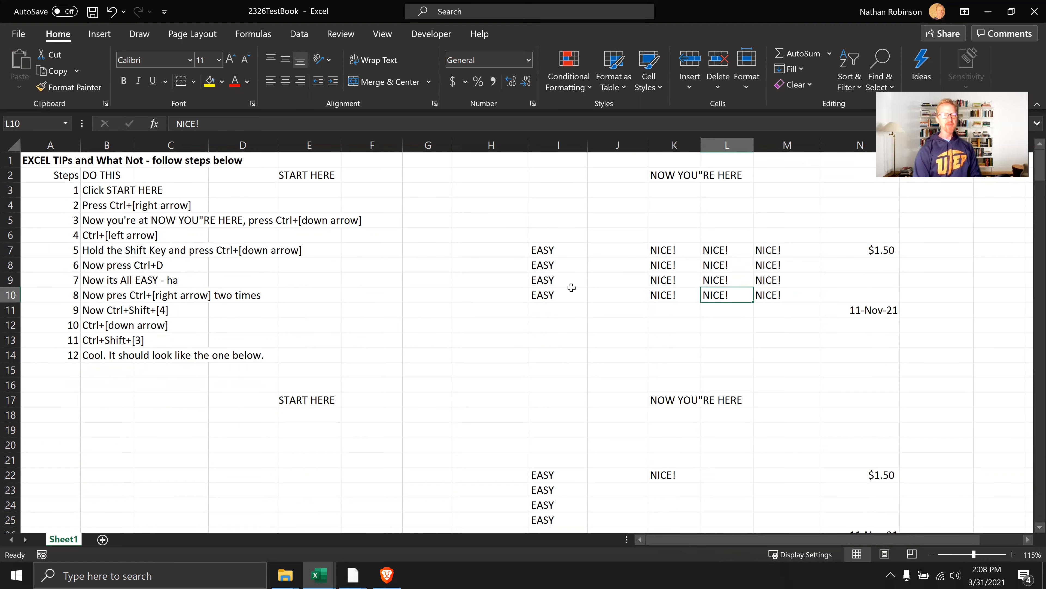
{"action": "key", "text": "ctrl+Down"}
{"action": "key", "text": "ctrl+Up"}
{"action": "key", "text": "ctrl+Down"}
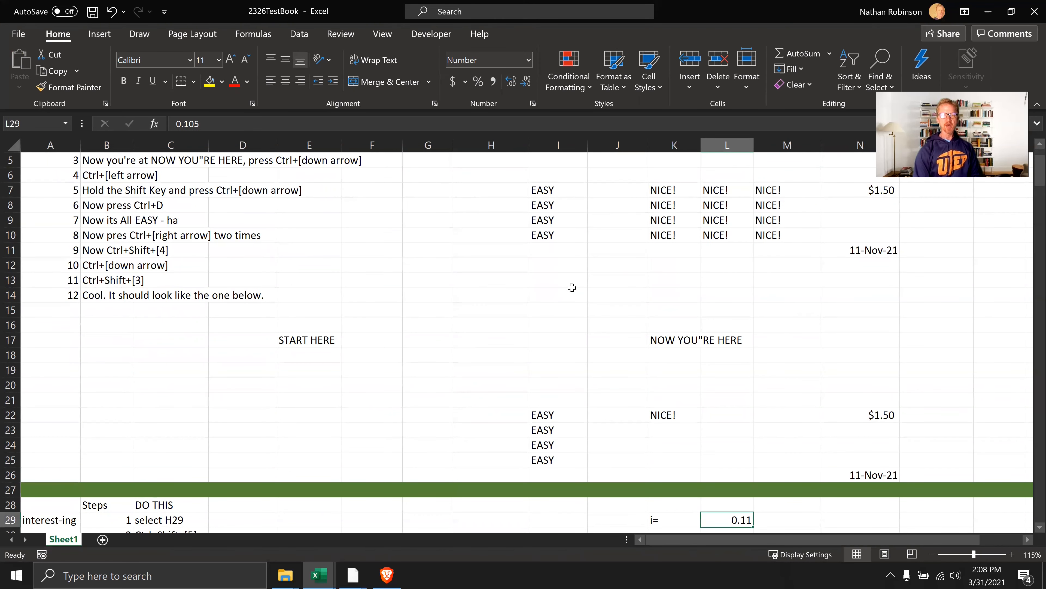
Jump through the EASY and NICE! blocks to N22 and format its amount as whole dollars
{"action": "key", "text": "ctrl+Up"}
{"action": "key", "text": "ctrl+Left"}
{"action": "key", "text": "ctrl+Left"}
{"action": "key", "text": "ctrl+Down"}
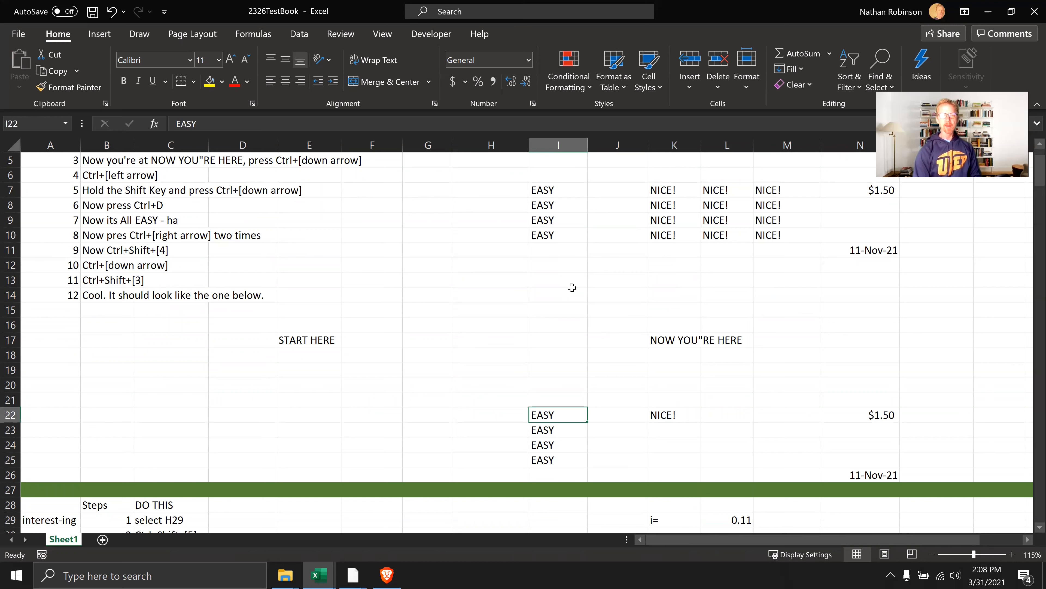
{"action": "key", "text": "ctrl+Right"}
{"action": "key", "text": "ctrl+Right"}
{"action": "key", "text": "ctrl+shift+1"}
{"action": "key", "text": "ctrl+shift+4"}
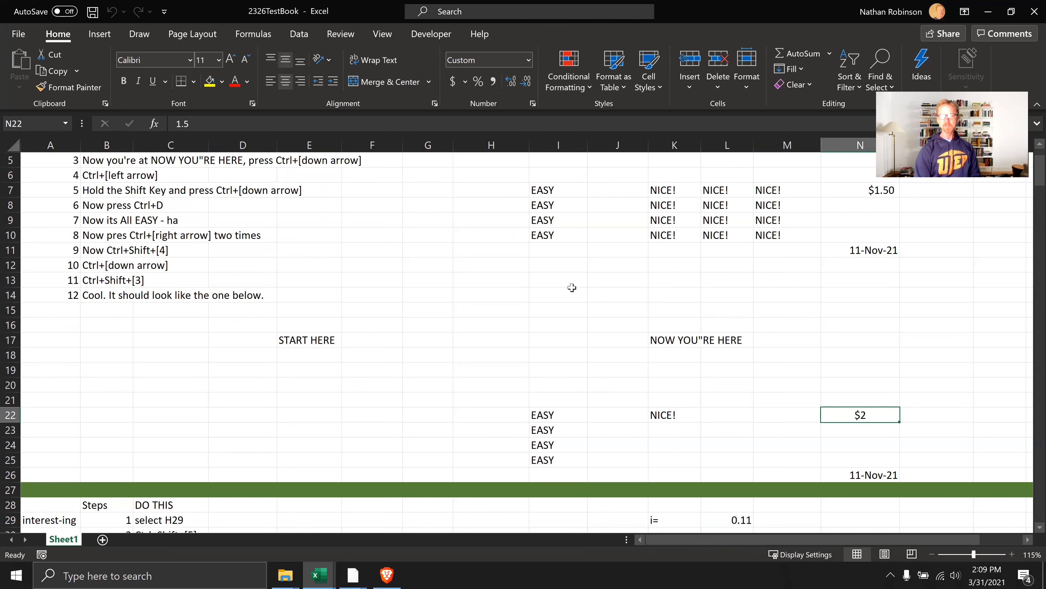
Format the yearly values in L32:L34 as thousands of dollars
{"action": "key", "text": "ctrl+Up"}
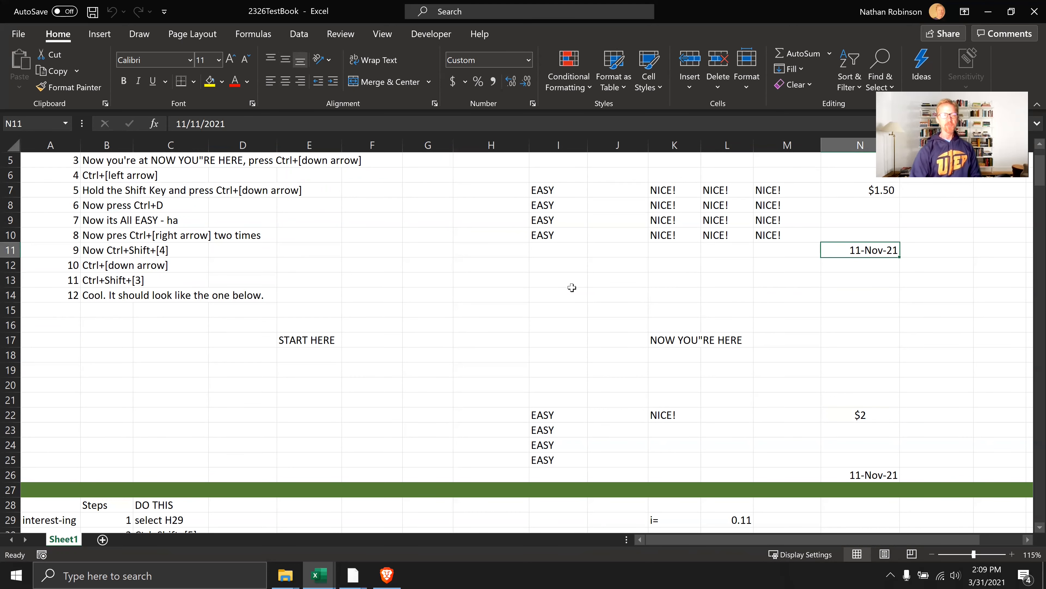
{"action": "scroll", "coordinate": [478, 300], "scroll_direction": "down", "scroll_amount": 7}
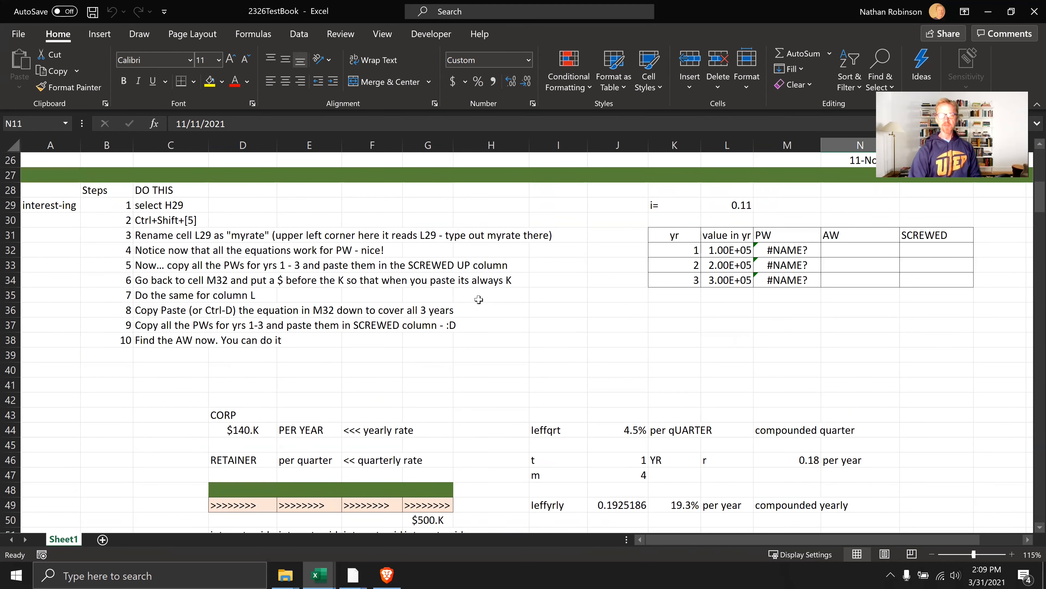
{"action": "left_click_drag", "start_coordinate": [718, 252], "coordinate": [708, 280]}
{"action": "key", "text": "ctrl+z"}
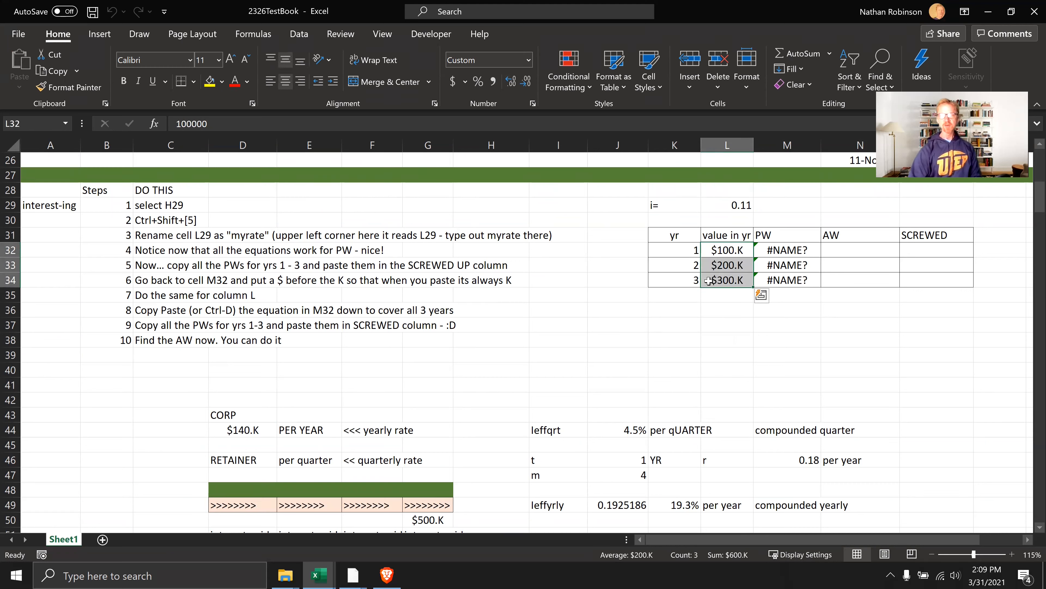
{"action": "left_click", "coordinate": [737, 311]}
{"action": "scroll", "coordinate": [755, 236], "scroll_direction": "up", "scroll_amount": 3, "text": "ctrl"}
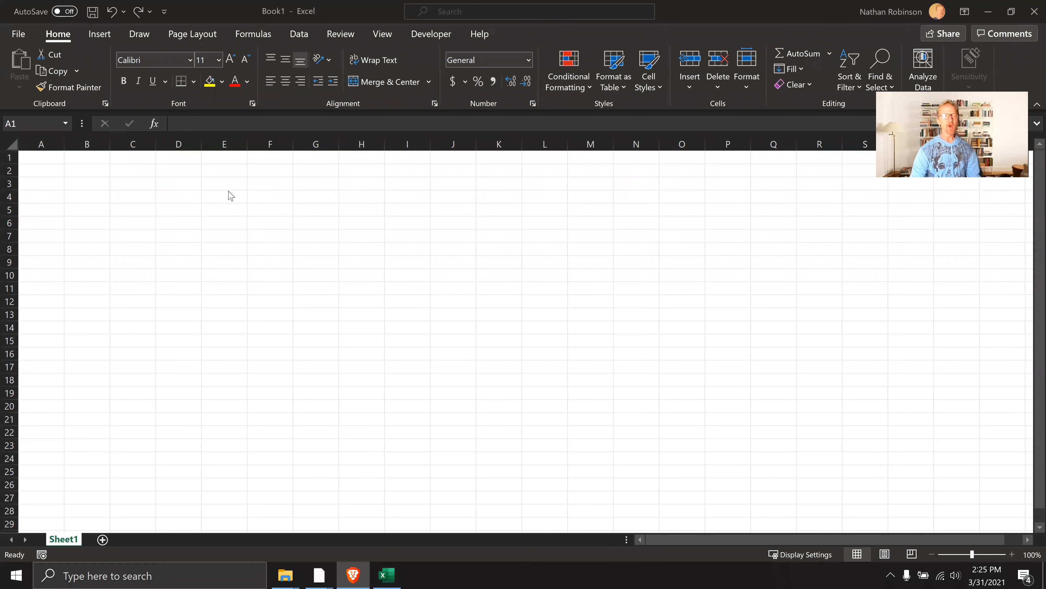
Enter the label Borrow in cell D4 of the blank workbook Book1
{"action": "left_click", "coordinate": [174, 180]}
{"action": "left_click", "coordinate": [184, 192]}
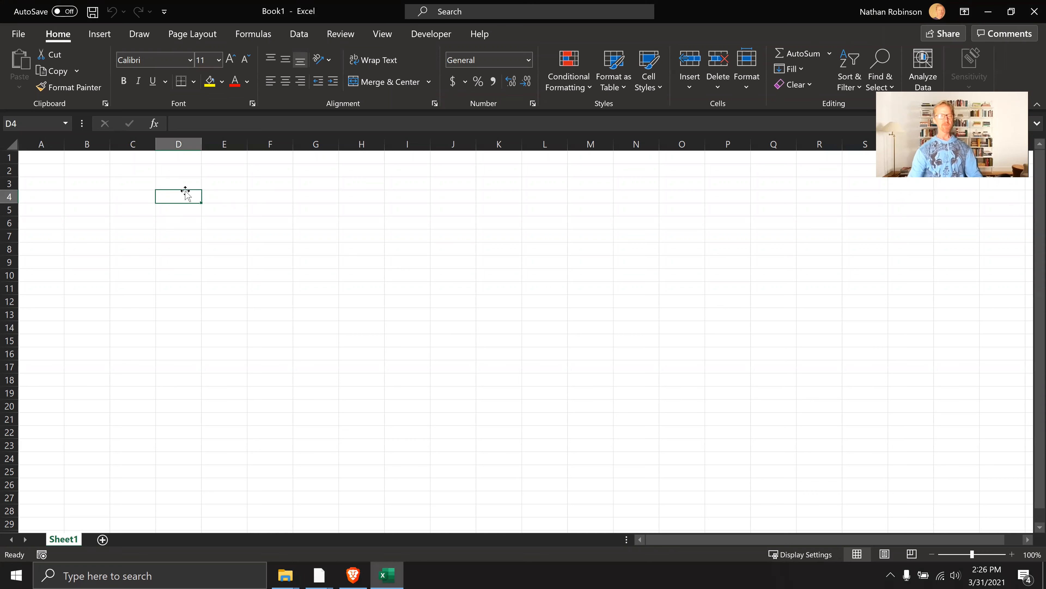
{"action": "left_click", "coordinate": [191, 171]}
{"action": "scroll", "coordinate": [248, 234], "scroll_direction": "up", "scroll_amount": 3, "text": "ctrl"}
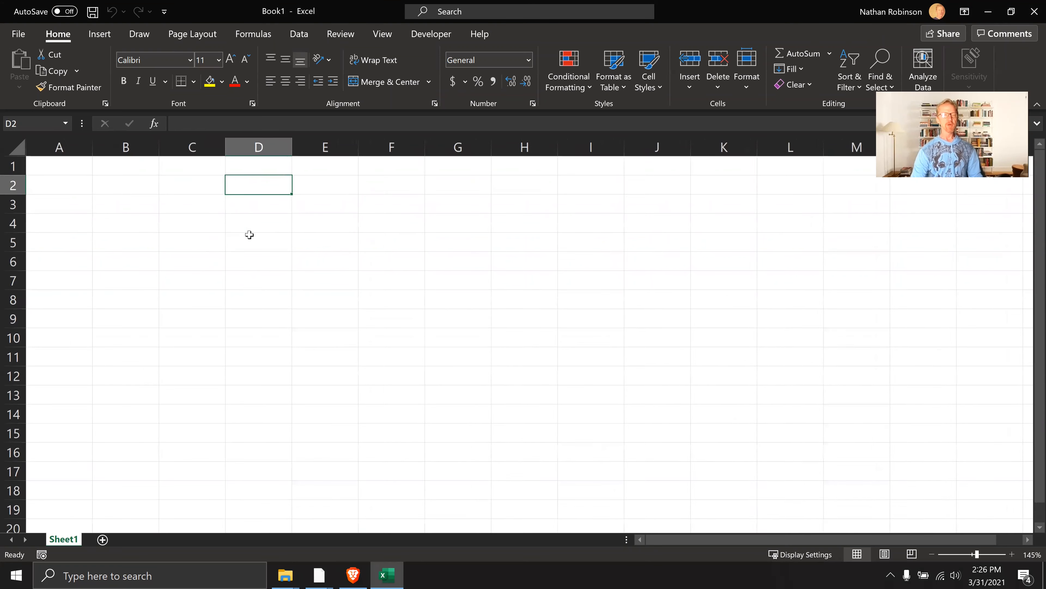
{"action": "left_click", "coordinate": [256, 229]}
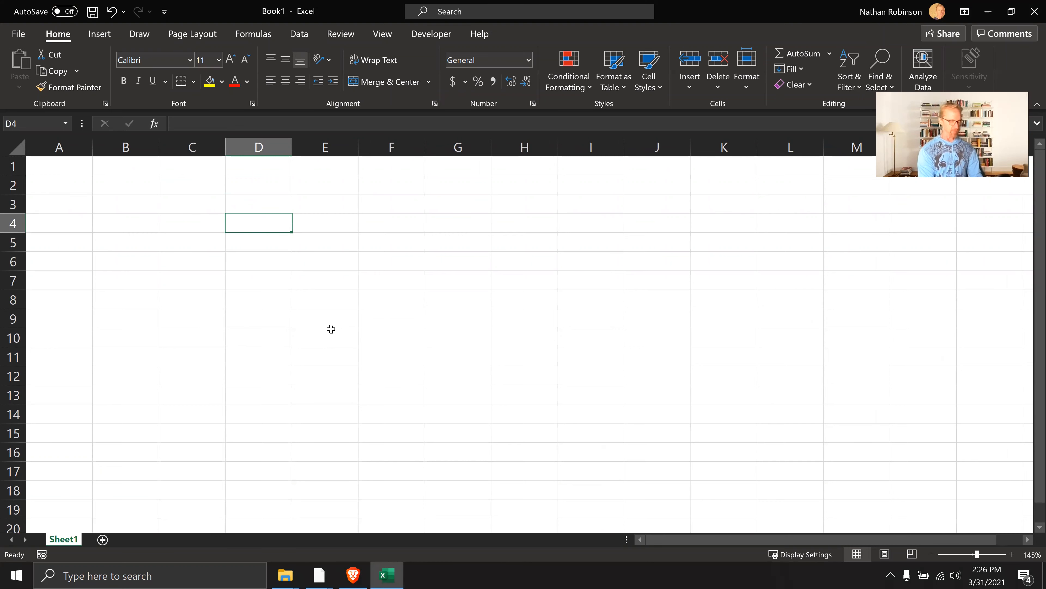
{"action": "type", "text": "Boor"}
{"action": "key", "text": "BackSpace"}
{"action": "key", "text": "BackSpace"}
{"action": "type", "text": "rrow"}
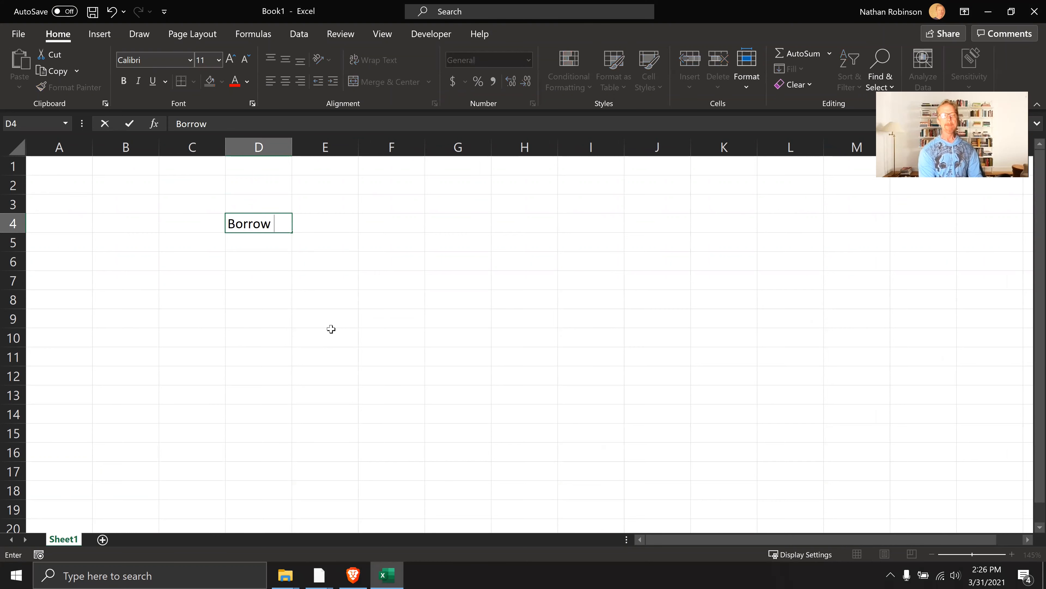
{"action": "key", "text": "Tab"}
{"action": "key", "text": "Right"}
{"action": "key", "text": "Left"}
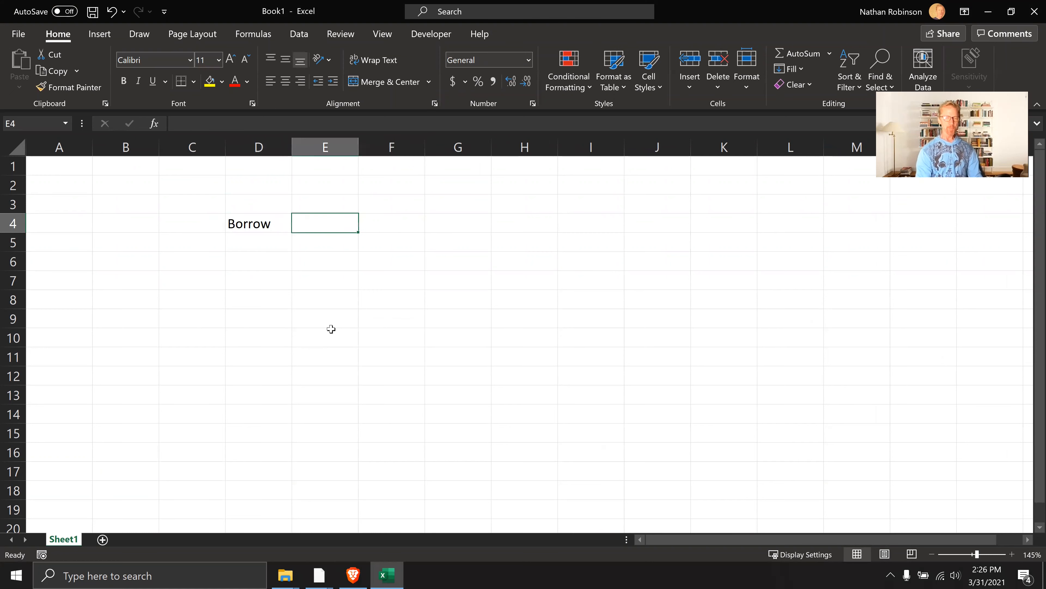
Enter 50e3 as the borrowed amount in E4 and format it as thousands of dollars
{"action": "type", "text": "50e3"}
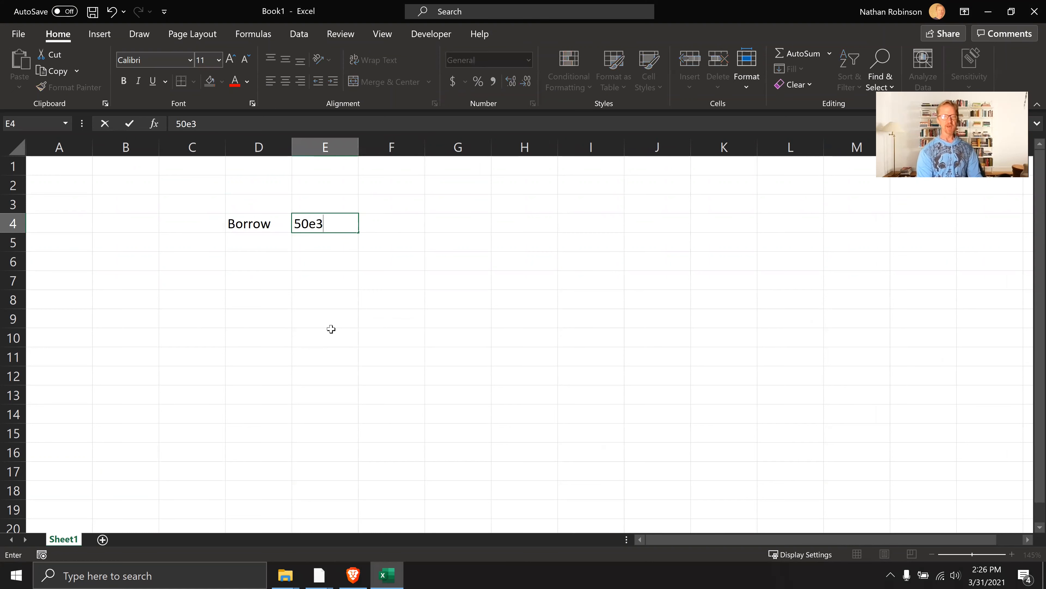
{"action": "key", "text": "Return"}
{"action": "key", "text": "Up"}
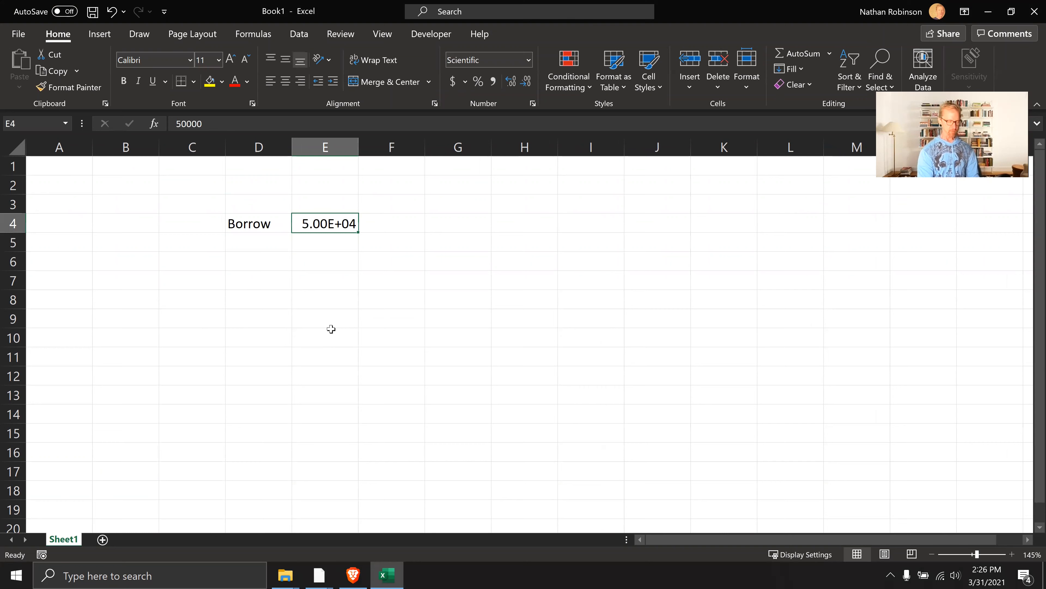
{"action": "key", "text": "ctrl+shift+k"}
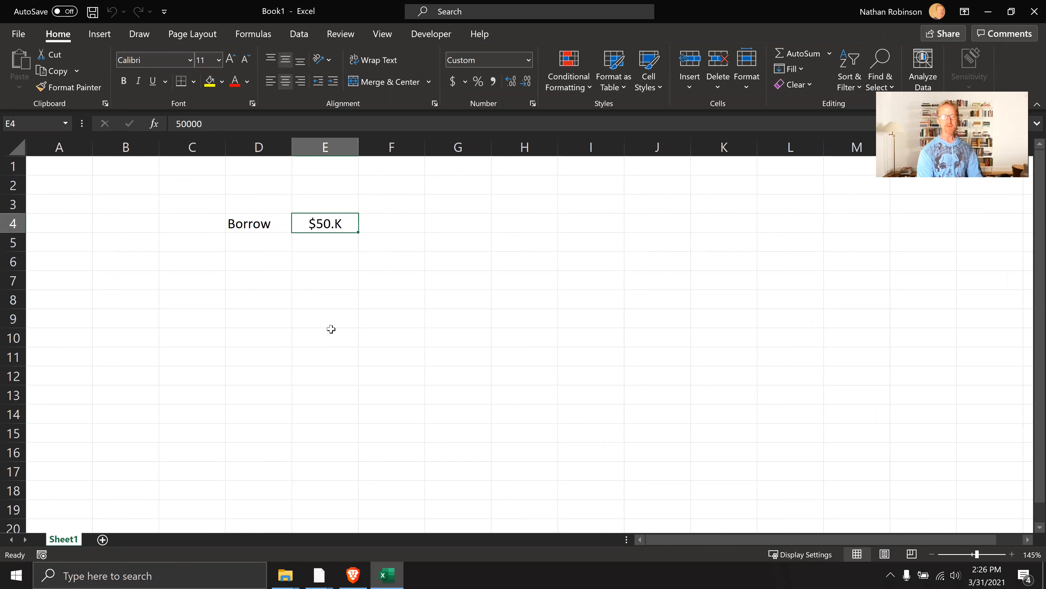
Add the payback row below the loan amount: Pay back in D5, 5 in E5 and years in F5
{"action": "key", "text": "Right"}
{"action": "key", "text": "Down"}
{"action": "key", "text": "Left"}
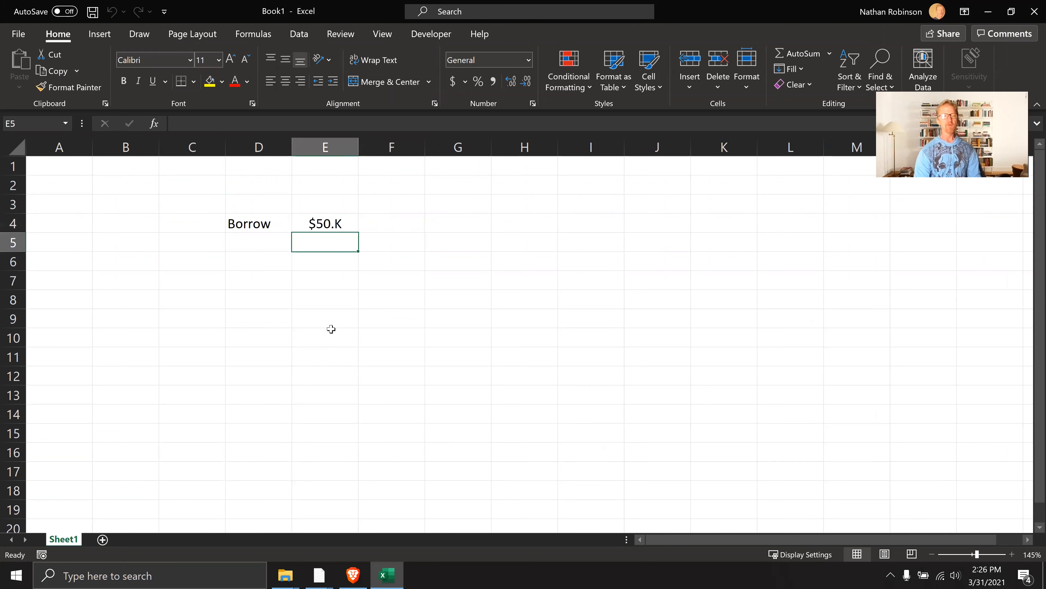
{"action": "key", "text": "Left"}
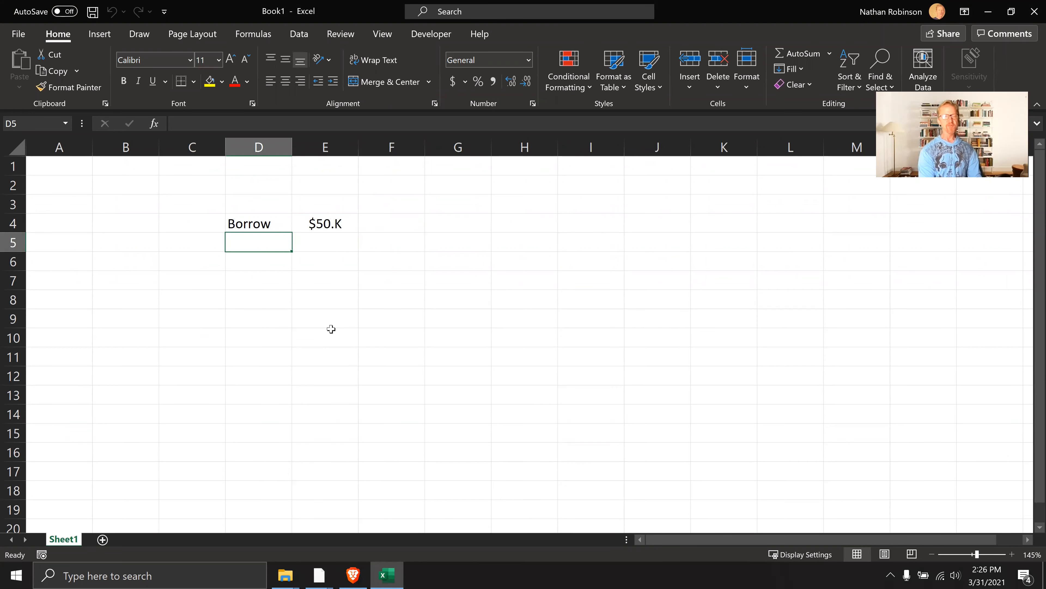
{"action": "type", "text": "Pay back"}
{"action": "key", "text": "Tab"}
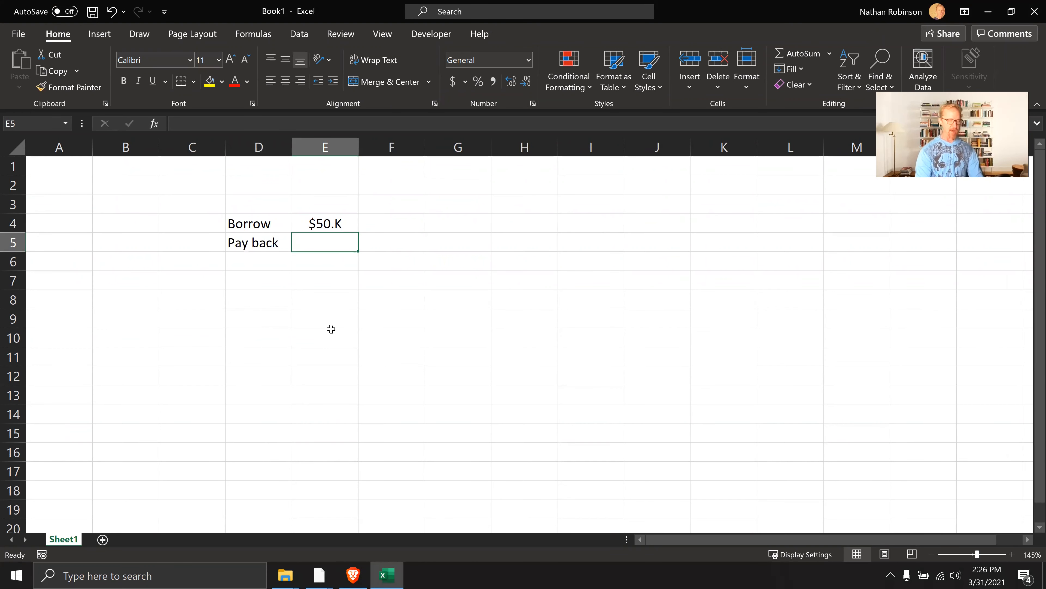
{"action": "type", "text": "5"}
{"action": "key", "text": "Tab"}
{"action": "type", "text": "years"}
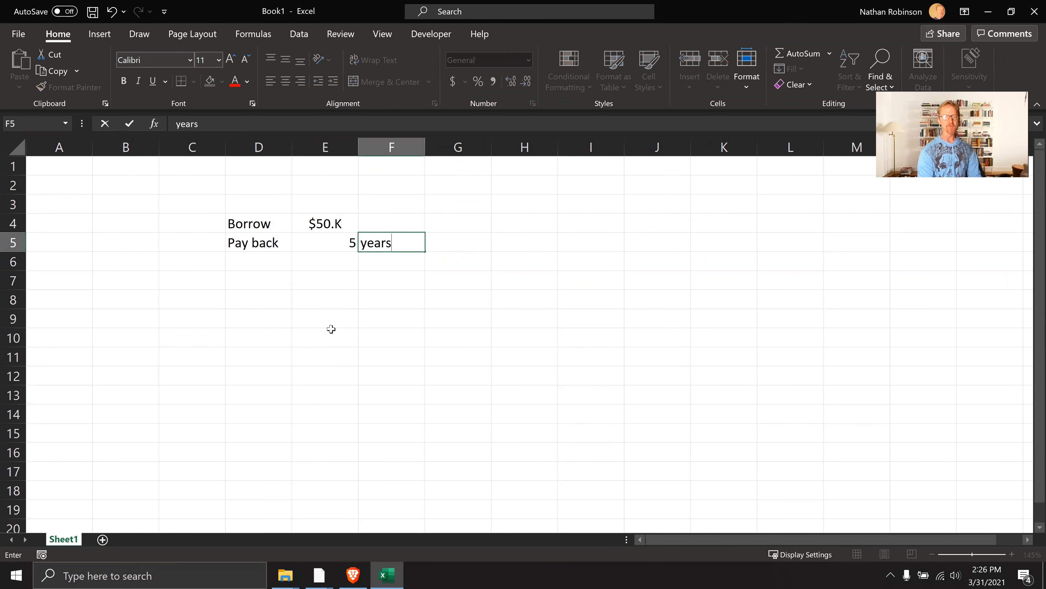
Add the interest row: i in D6, 12% in E6 and per year in F6
{"action": "key", "text": "Down"}
{"action": "key", "text": "Left"}
{"action": "key", "text": "Left"}
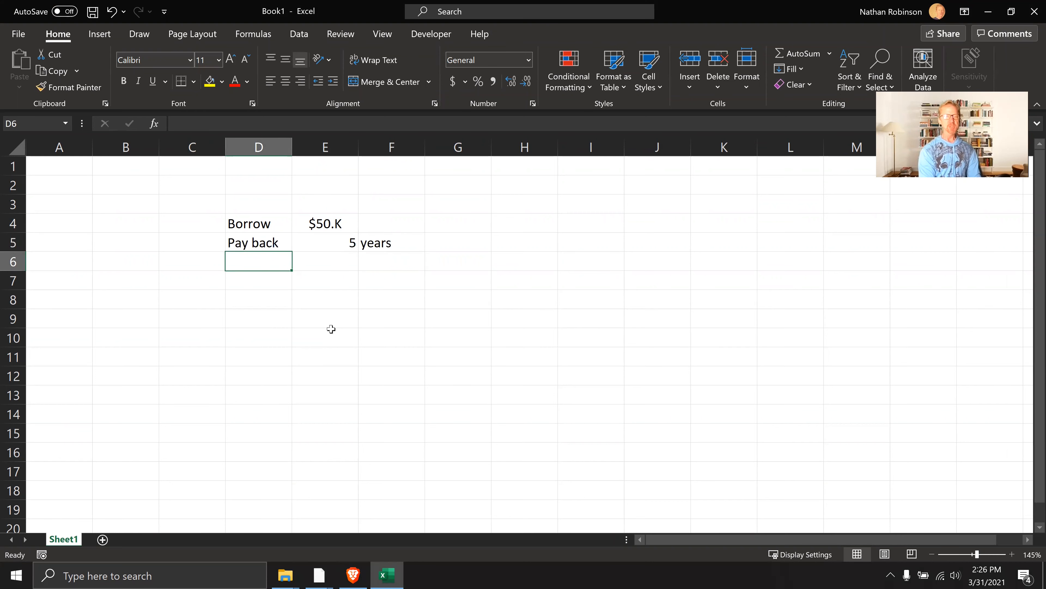
{"action": "type", "text": "i"}
{"action": "key", "text": "Tab"}
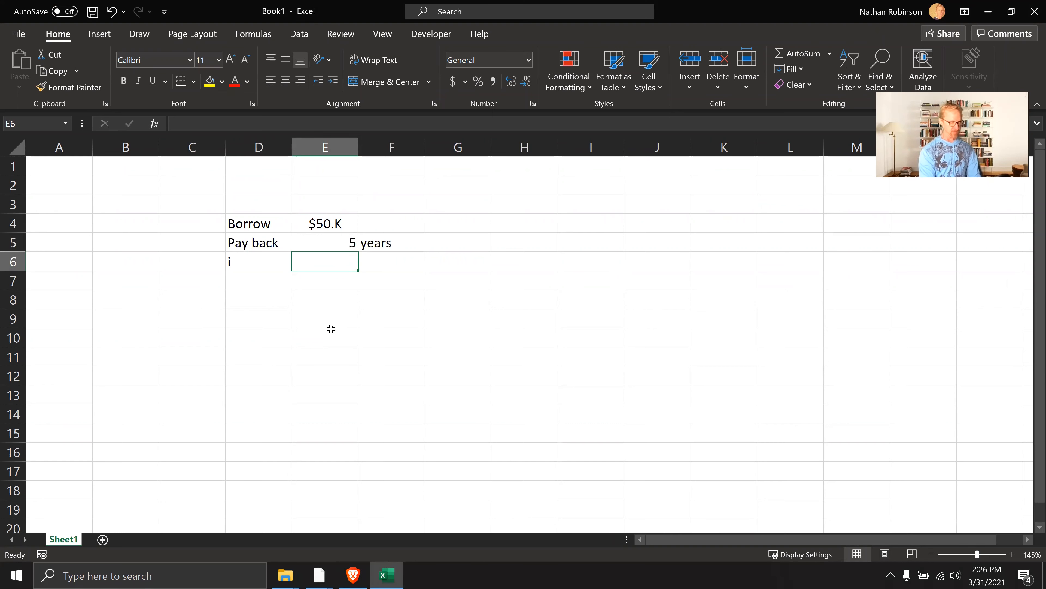
{"action": "type", "text": "12%"}
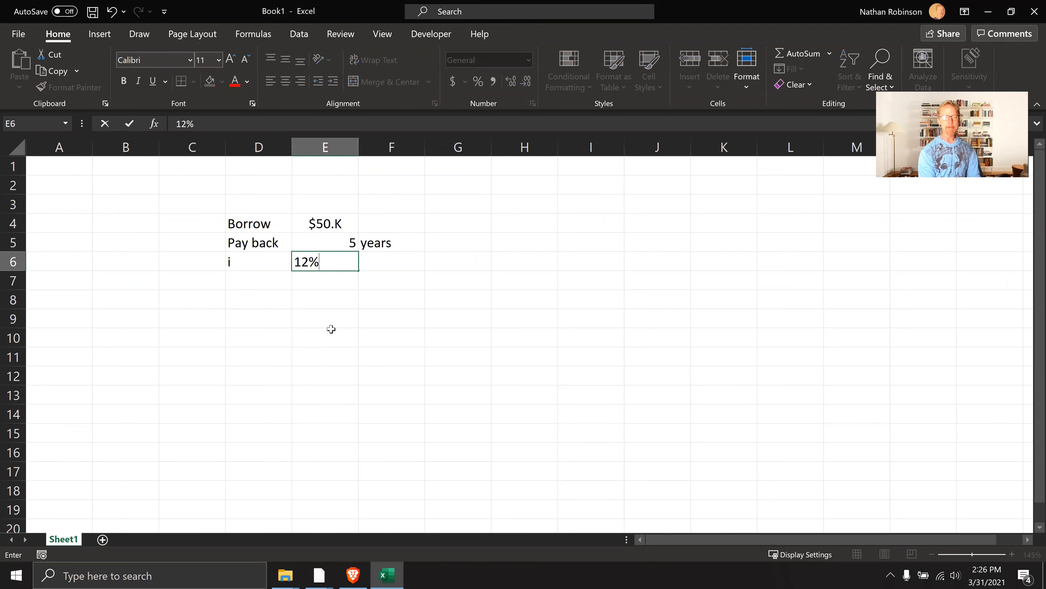
{"action": "key", "text": "Tab"}
{"action": "type", "text": "per yea r"}
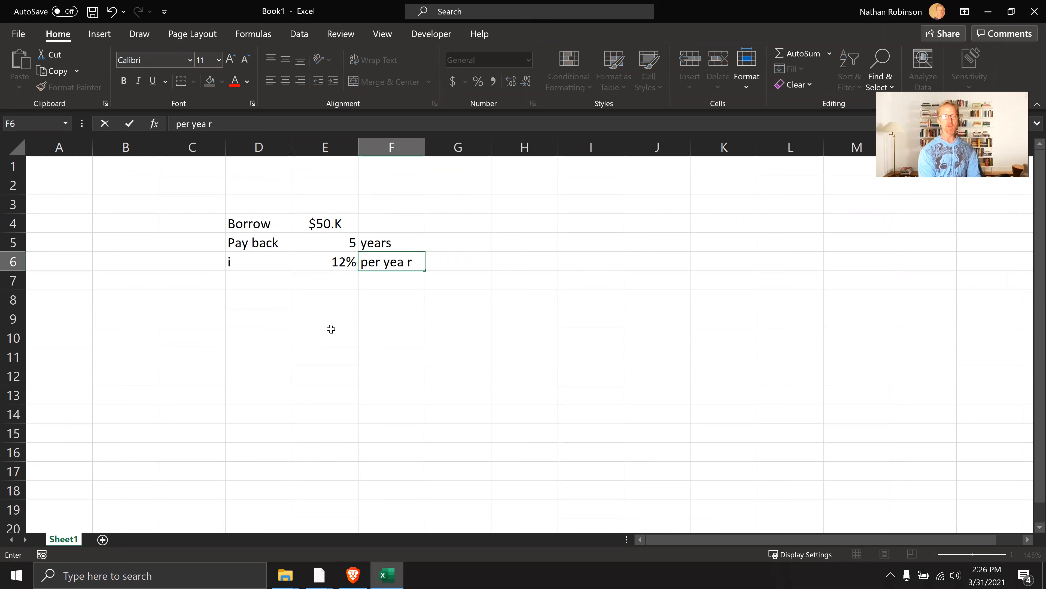
{"action": "key", "text": "BackSpace"}
{"action": "key", "text": "BackSpace"}
{"action": "type", "text": "r"}
{"action": "key", "text": "Return"}
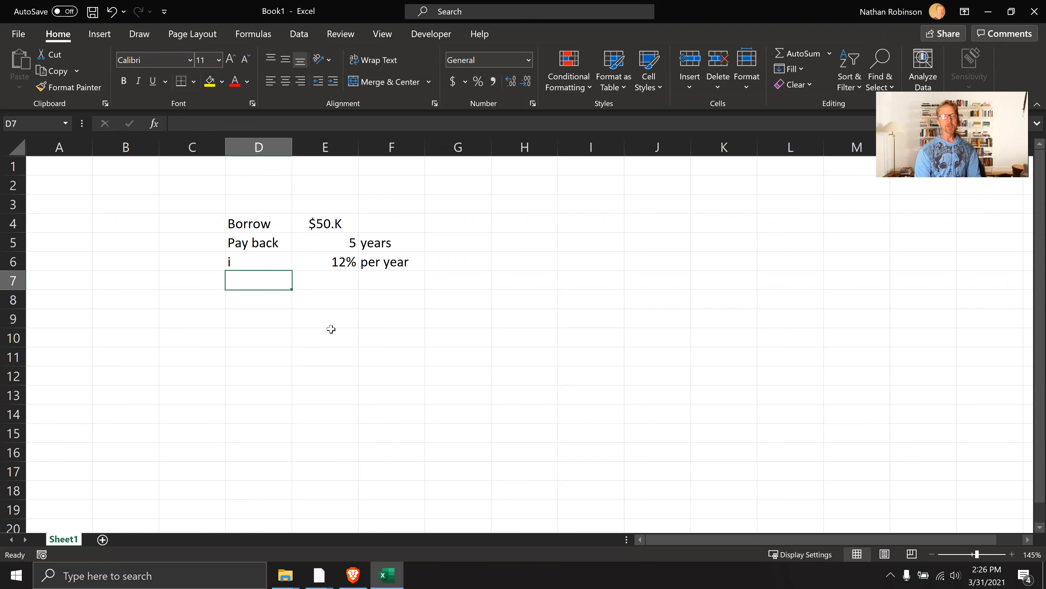
Enter the label Payment? in D8, leaving row 7 blank
{"action": "key", "text": "Return"}
{"action": "type", "text": "Payment?"}
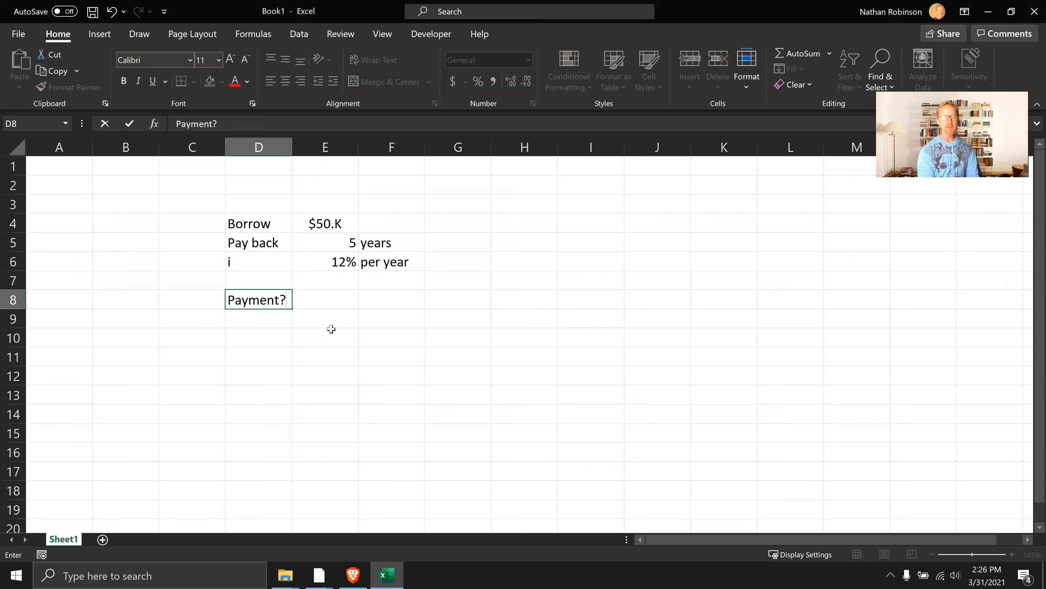
{"action": "key", "text": "Tab"}
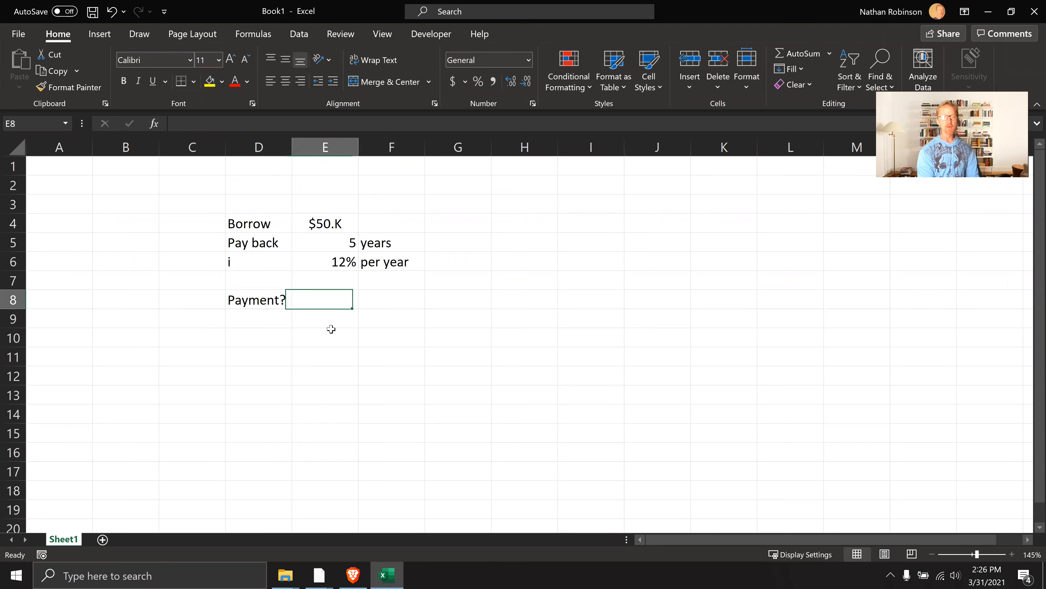
{"action": "key", "text": "Right"}
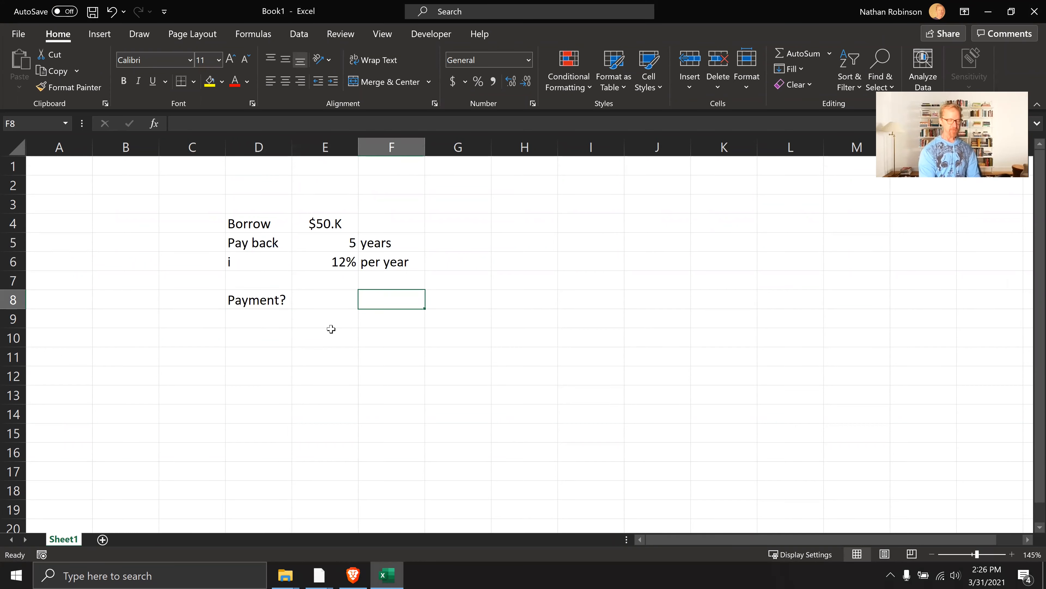
{"action": "type", "text": "(AW a"}
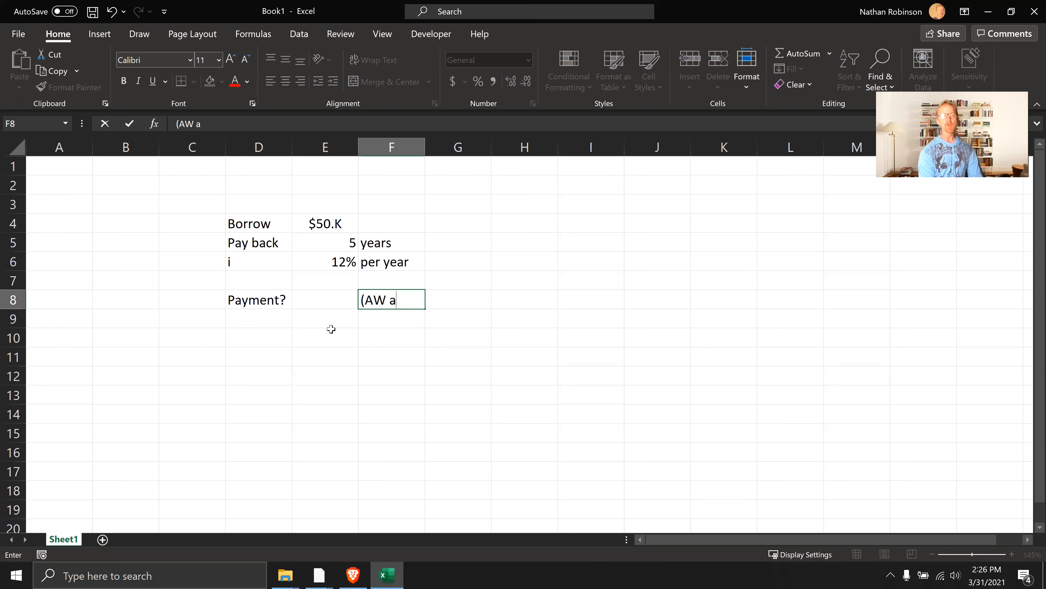
{"action": "key", "text": "Escape"}
Enter the unit per month in F8 and the note (AW >>> monthly) in H8
{"action": "type", "text": "per month"}
{"action": "key", "text": "Return"}
{"action": "key", "text": "Right"}
{"action": "key", "text": "Right"}
{"action": "key", "text": "Up"}
{"action": "key", "text": "Up"}
{"action": "key", "text": "Down"}
{"action": "type", "text": "(AW"}
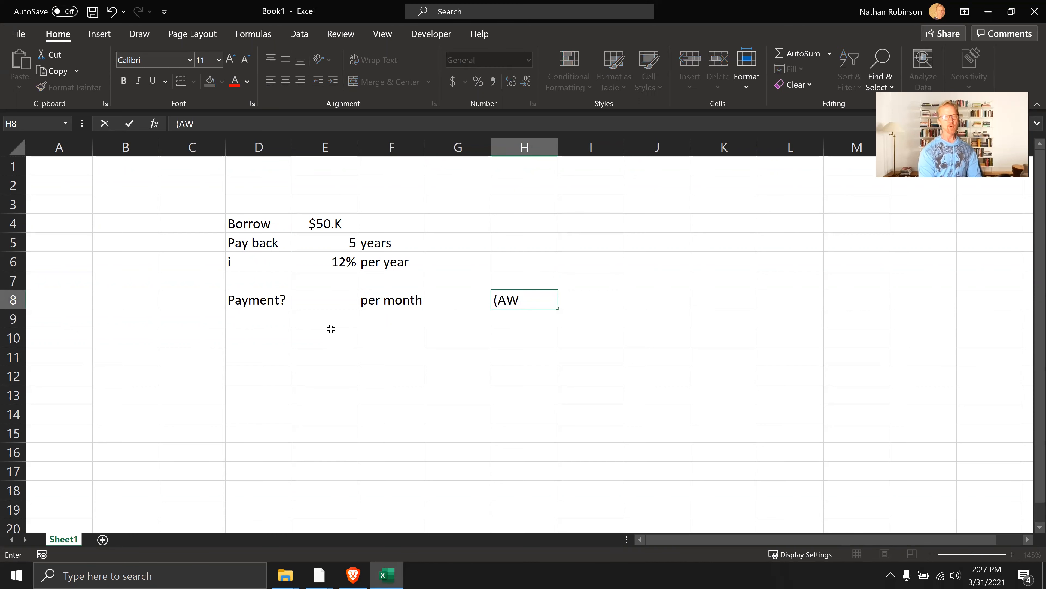
{"action": "type", "text": " >>> "}
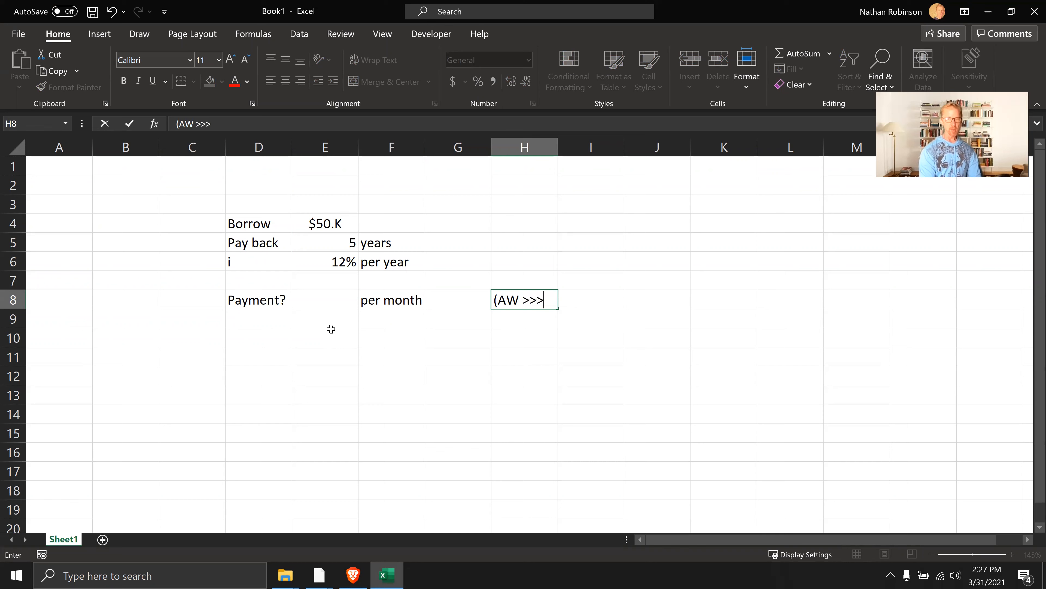
{"action": "type", "text": "monthl"}
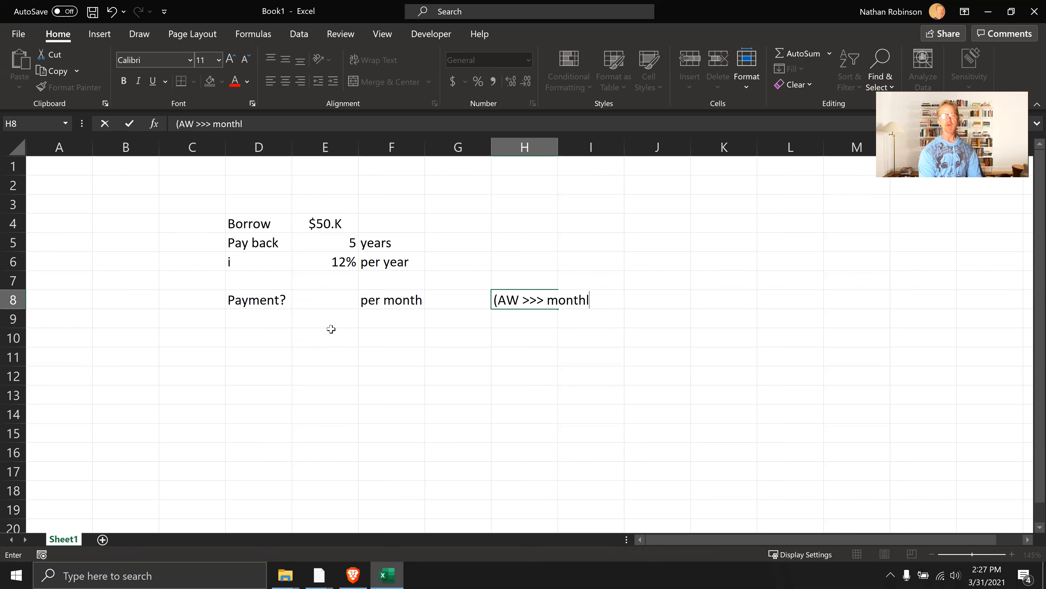
{"action": "type", "text": "y)"}
{"action": "key", "text": "Return"}
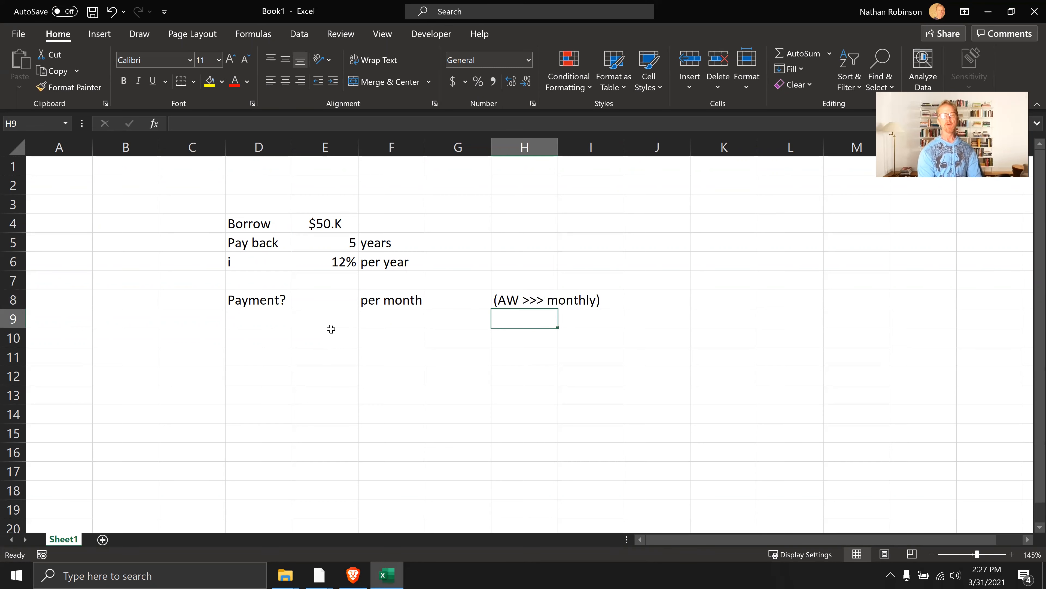
Enter the unit per month in H6 on the interest row
{"action": "key", "text": "Up"}
{"action": "key", "text": "Left"}
{"action": "key", "text": "Left"}
{"action": "key", "text": "Left"}
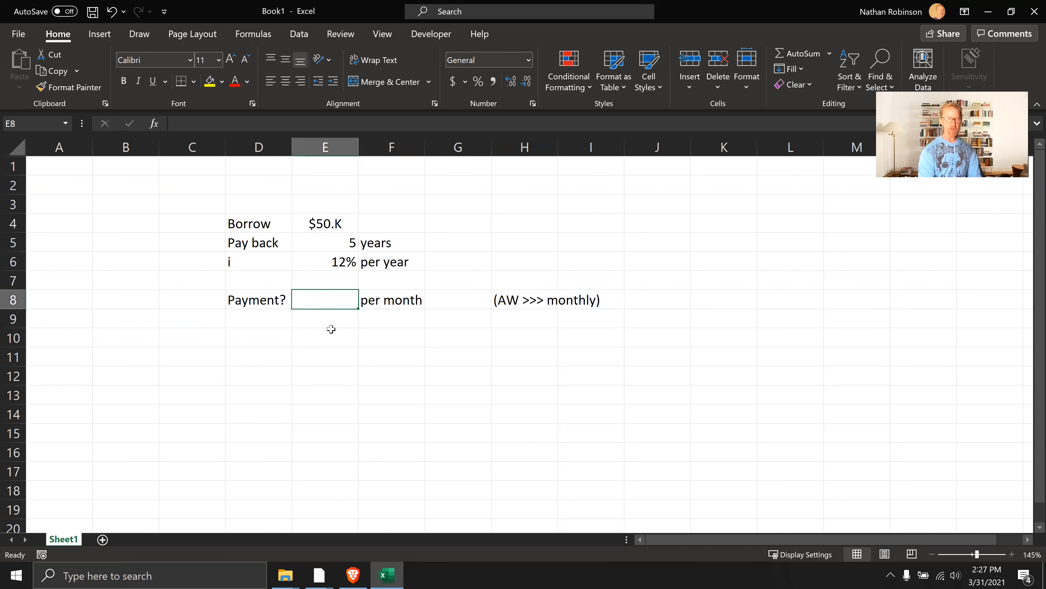
{"action": "key", "text": "Up"}
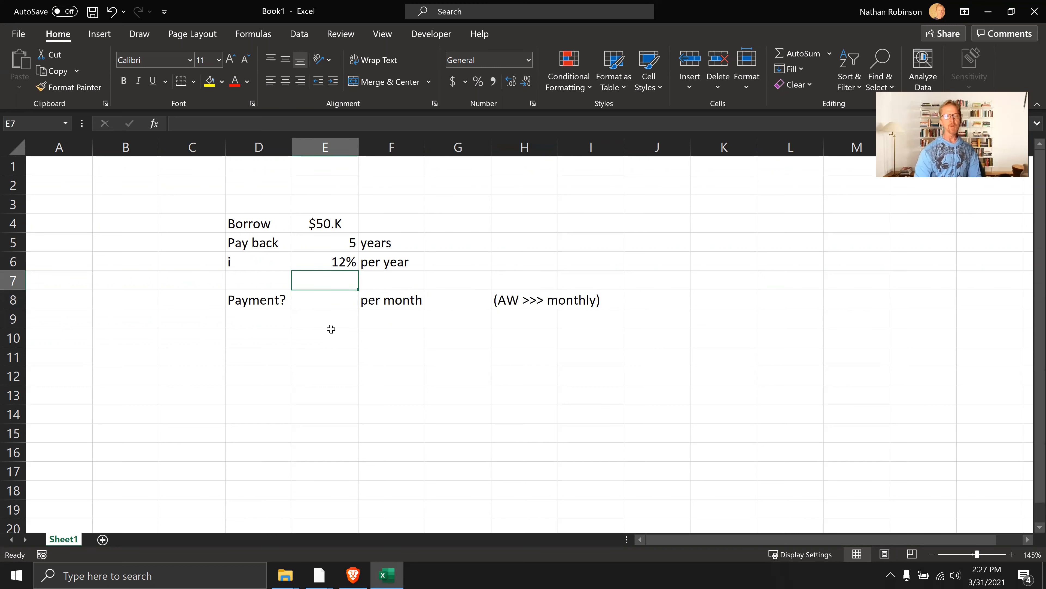
{"action": "key", "text": "Up"}
{"action": "key", "text": "Right"}
{"action": "key", "text": "Right"}
{"action": "key", "text": "Right"}
{"action": "type", "text": "per month"}
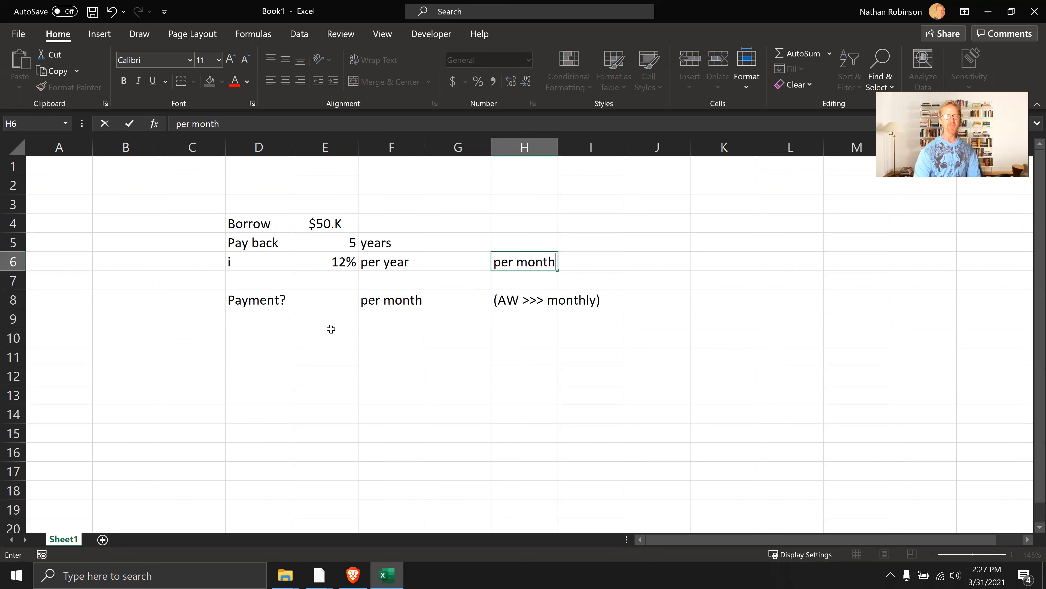
Calculate the monthly interest rate in G6 with =E6/12 and format it as a percentage
{"action": "key", "text": "Left"}
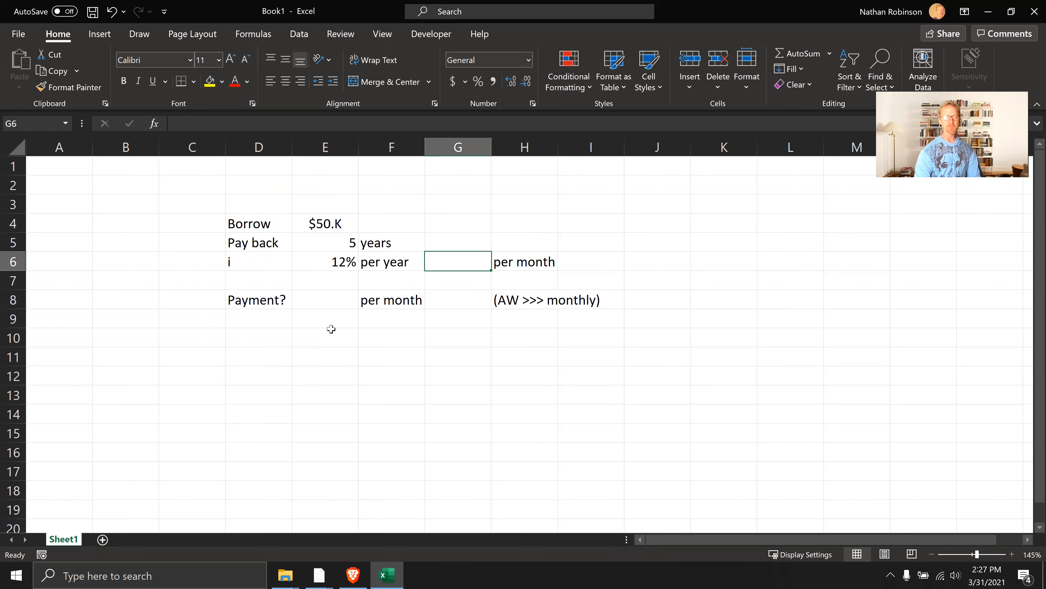
{"action": "type", "text": "="}
{"action": "key", "text": "Left"}
{"action": "key", "text": "Left"}
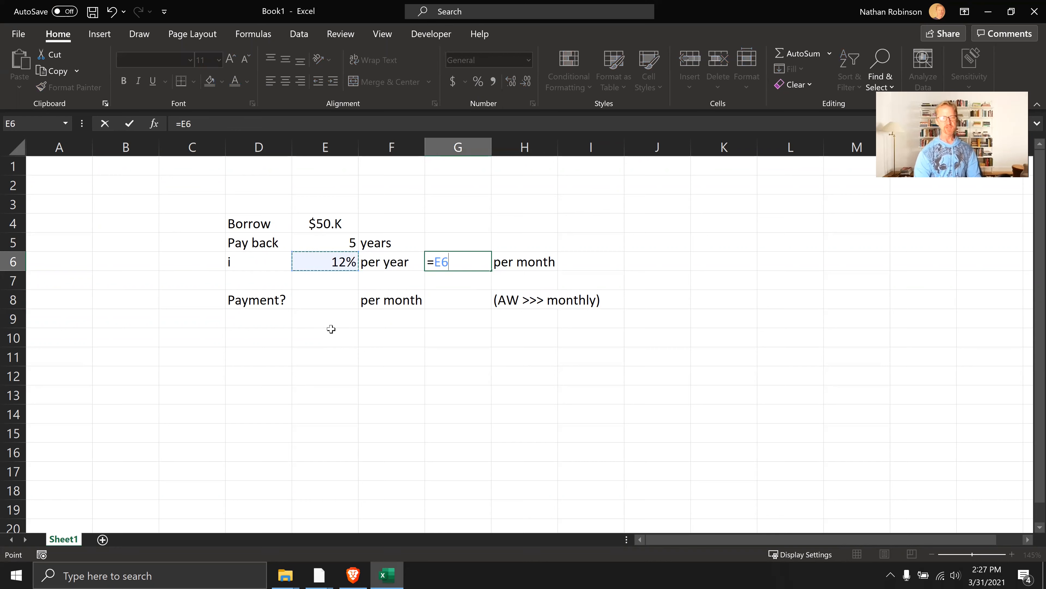
{"action": "type", "text": "/12"}
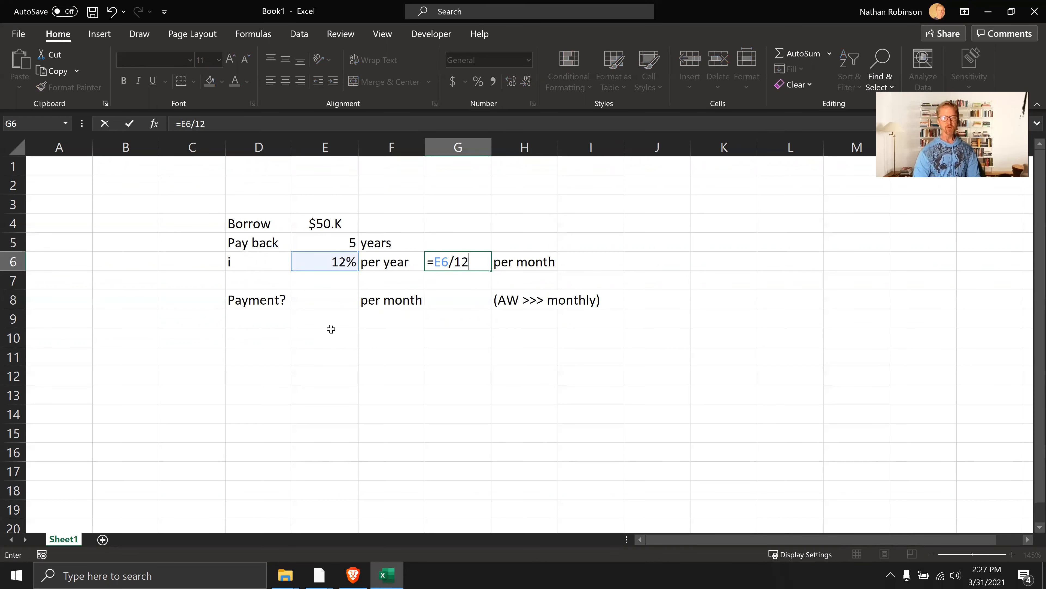
{"action": "key", "text": "Return"}
{"action": "key", "text": "Up"}
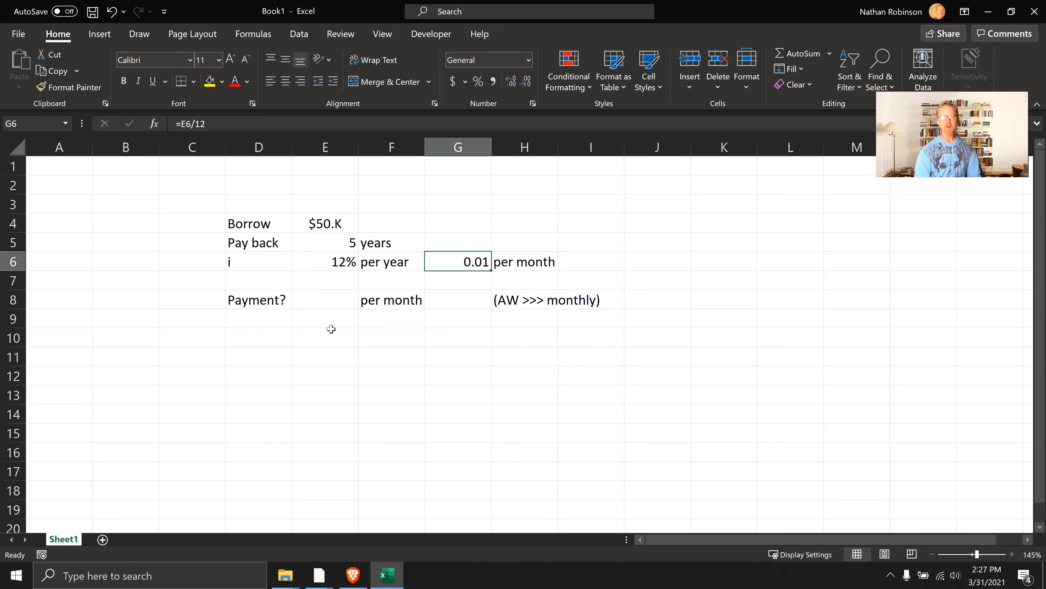
{"action": "key", "text": "ctrl+shift+5"}
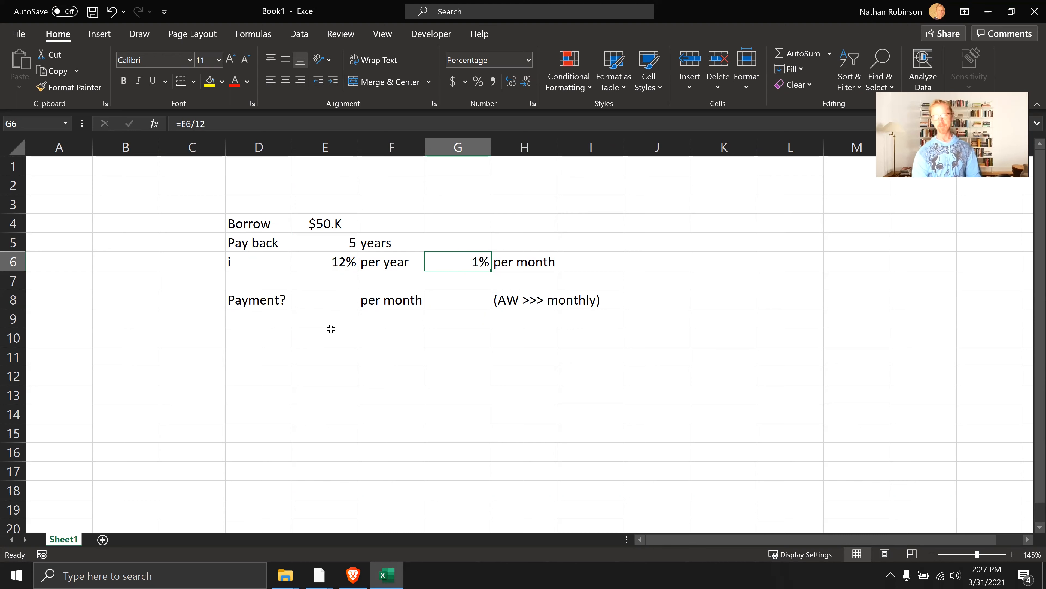
{"action": "left_click", "coordinate": [325, 305]}
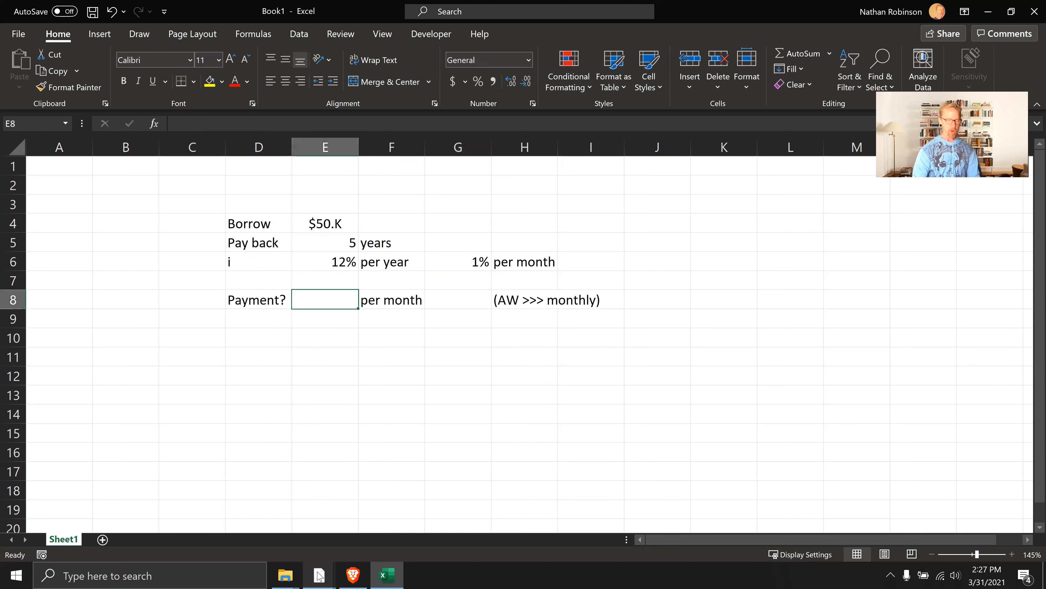
{"action": "mouse_move", "coordinate": [318, 573]}
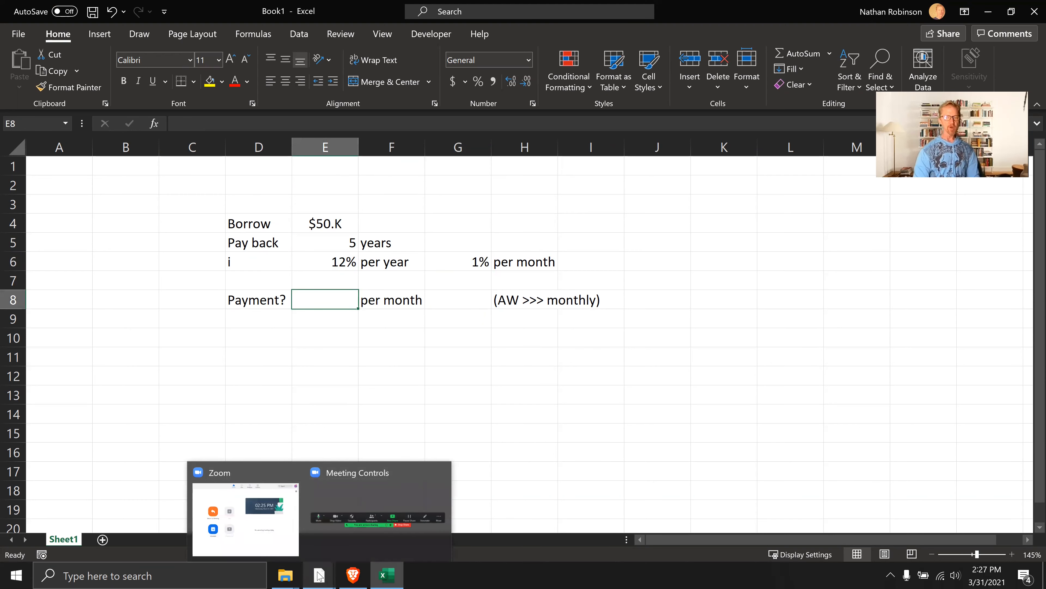
{"action": "key", "text": "Return"}
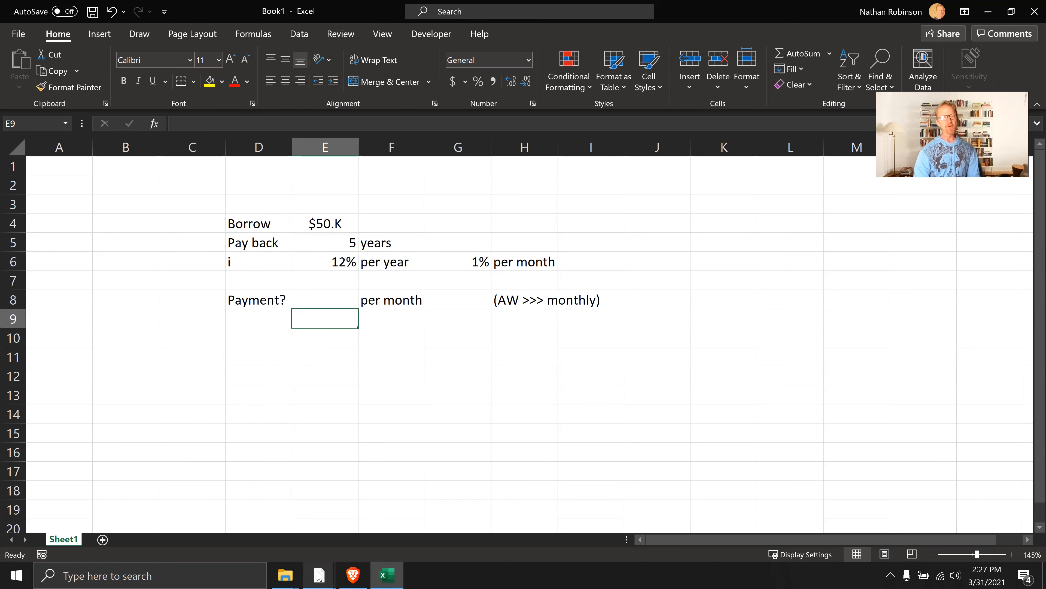
{"action": "key", "text": "Right"}
{"action": "key", "text": "Down"}
{"action": "key", "text": "Left"}
{"action": "key", "text": "Up"}
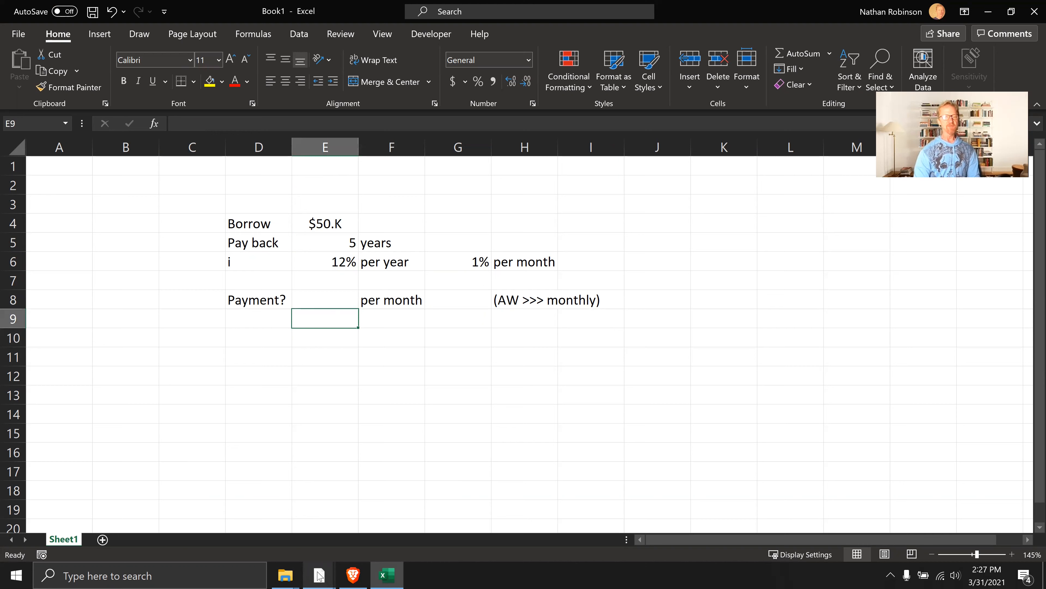
Enter the factor notation =50K(A/P,I,n) as plain text in E10
{"action": "key", "text": "Down"}
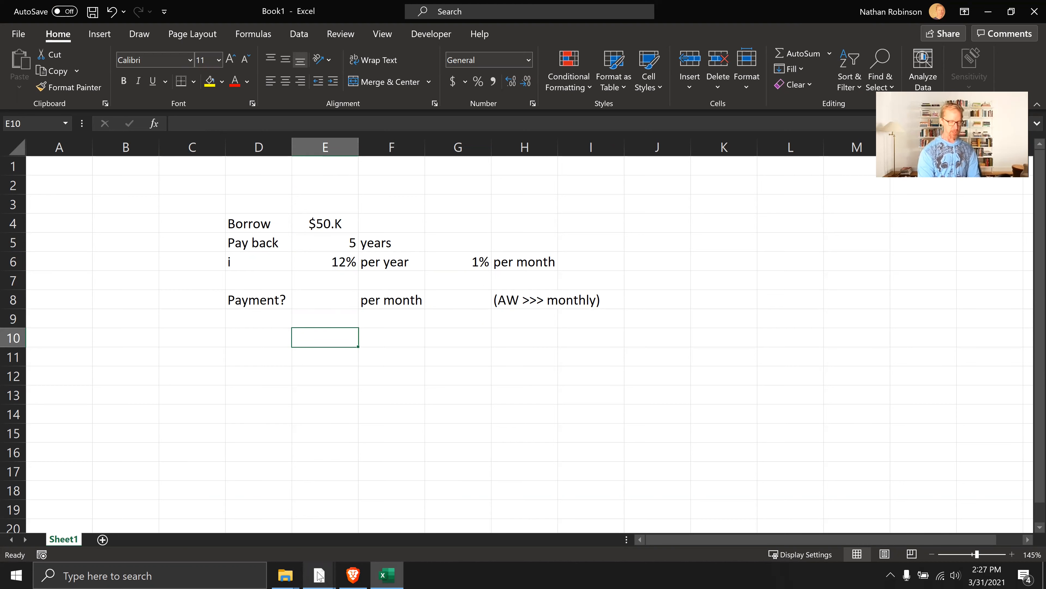
{"action": "type", "text": "'=50K(A/P"}
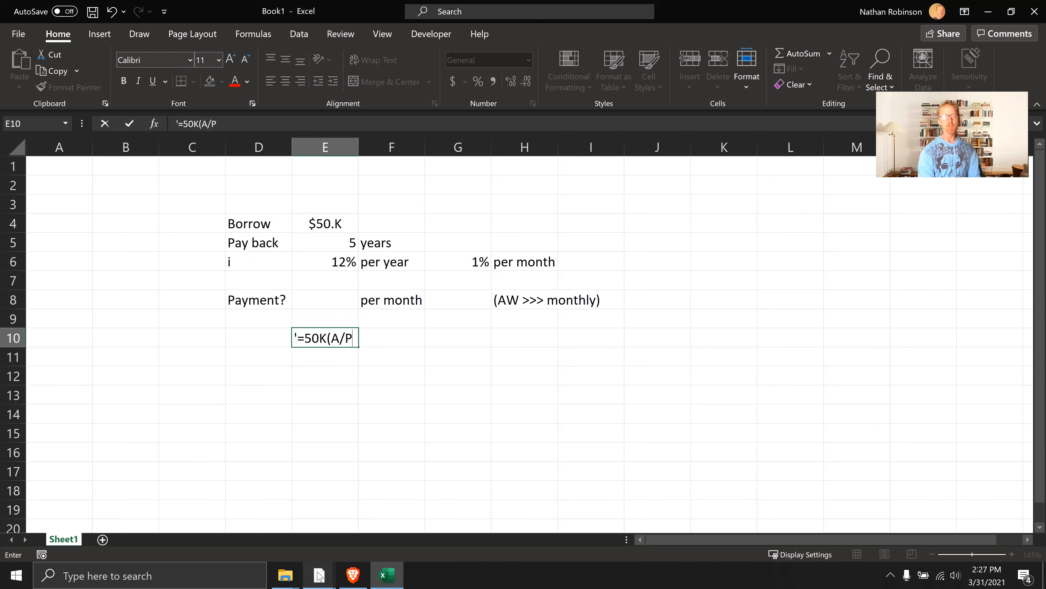
{"action": "type", "text": ",i,n)"}
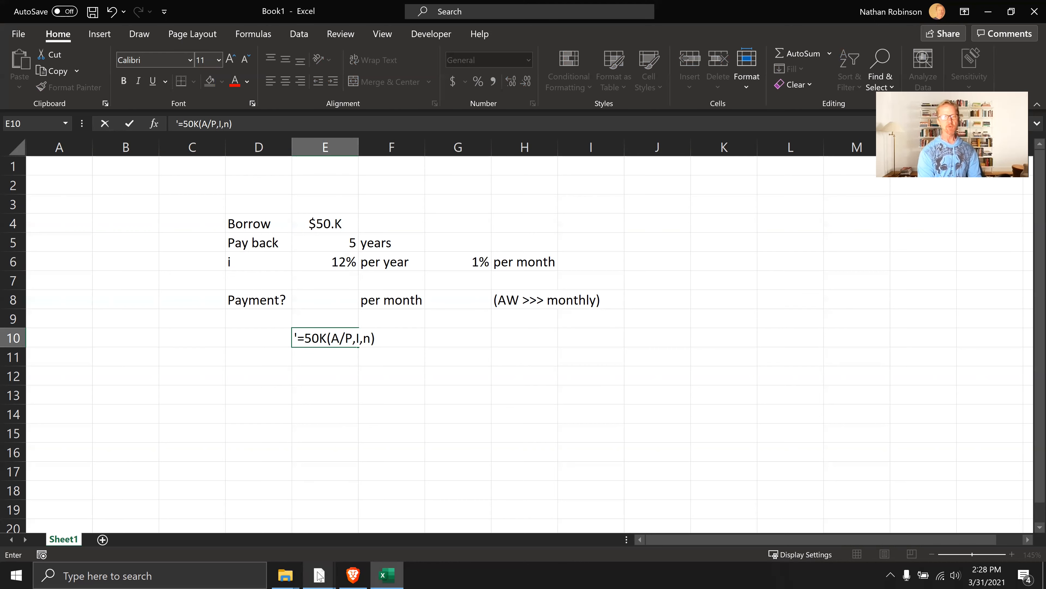
{"action": "key", "text": "Tab"}
{"action": "key", "text": "Tab"}
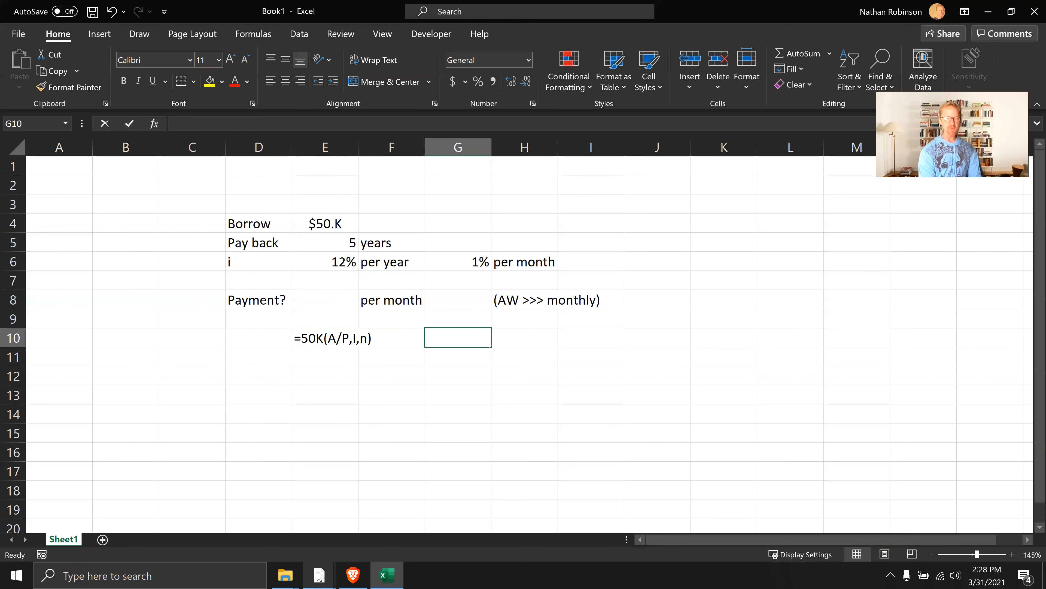
Enter the function syntax =PMT(I,N,PV) as plain text in G10
{"action": "type", "text": "="}
{"action": "key", "text": "BackSpace"}
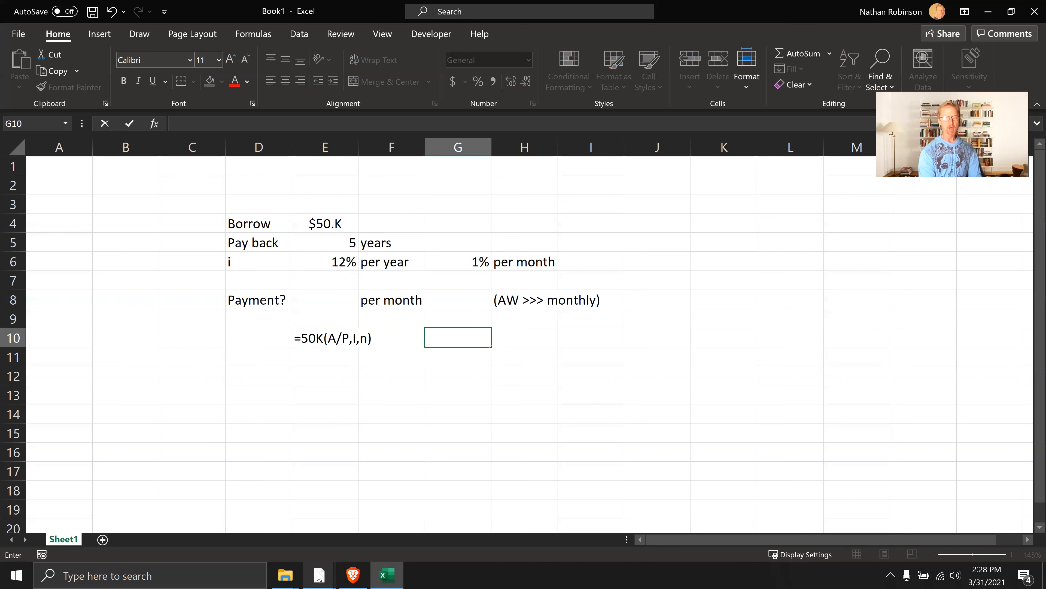
{"action": "type", "text": "'="}
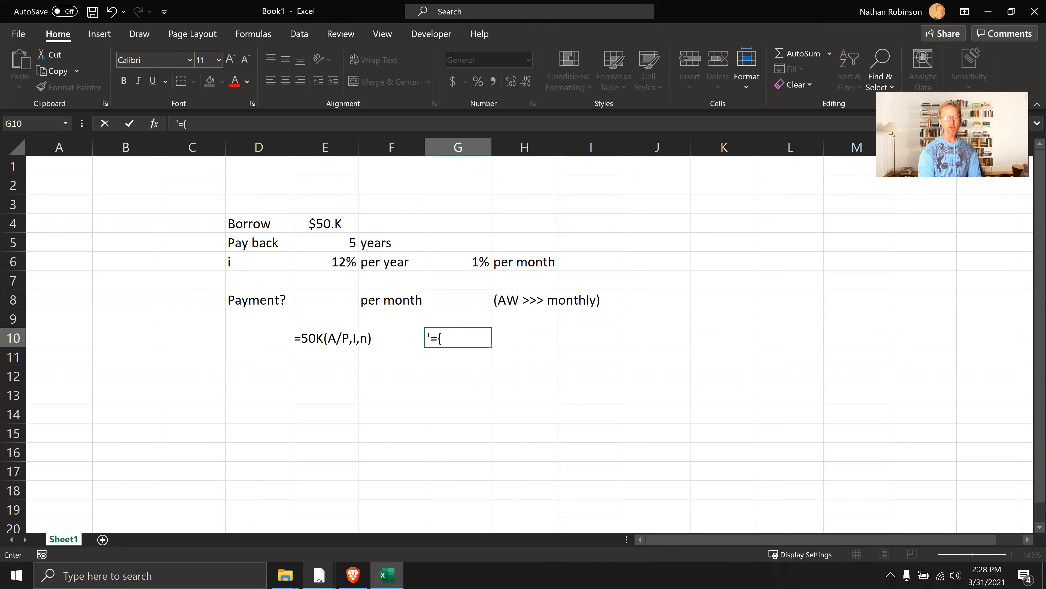
{"action": "type", "text": "PMT("}
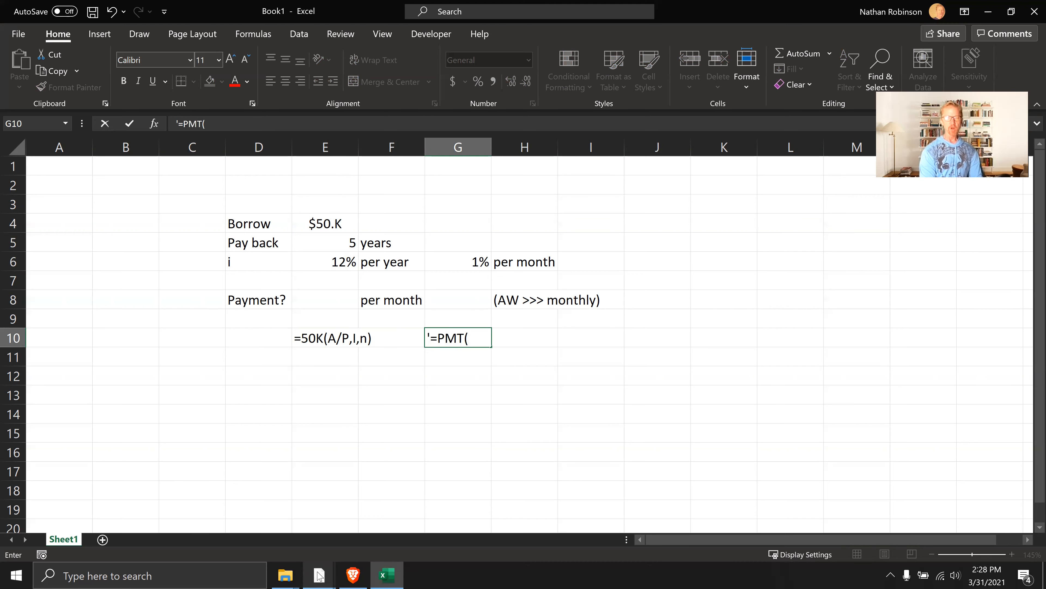
{"action": "type", "text": "I,N,"}
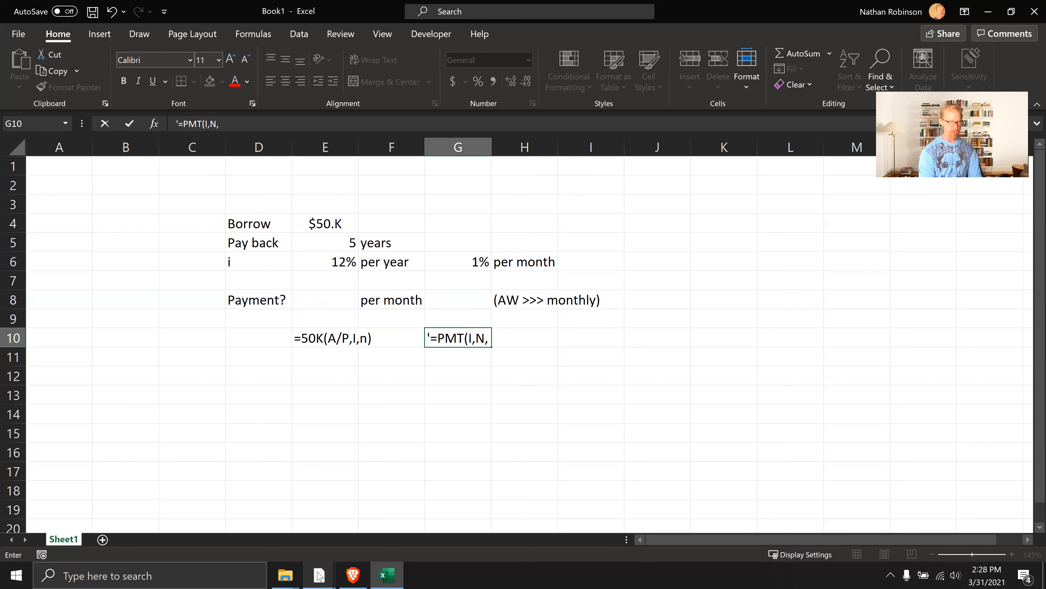
{"action": "type", "text": "PV)"}
{"action": "key", "text": "Return"}
Calculate the monthly payment in E8 with the formula =PMT(G6,E5*12,-E4)
{"action": "key", "text": "Up"}
{"action": "key", "text": "Up"}
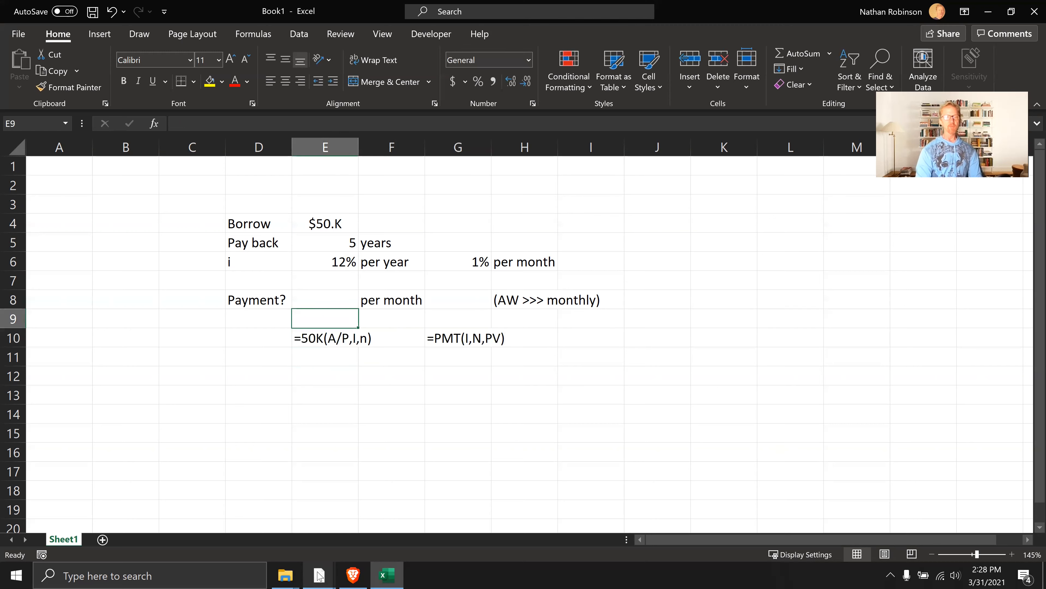
{"action": "key", "text": "Up"}
{"action": "type", "text": "="}
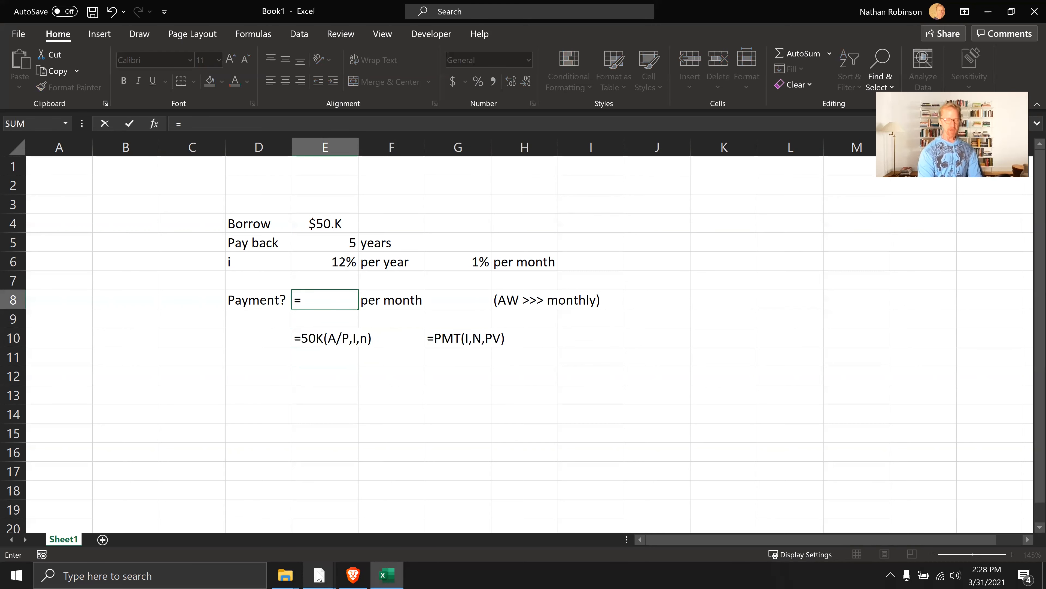
{"action": "type", "text": "pmt"}
{"action": "key", "text": "Tab"}
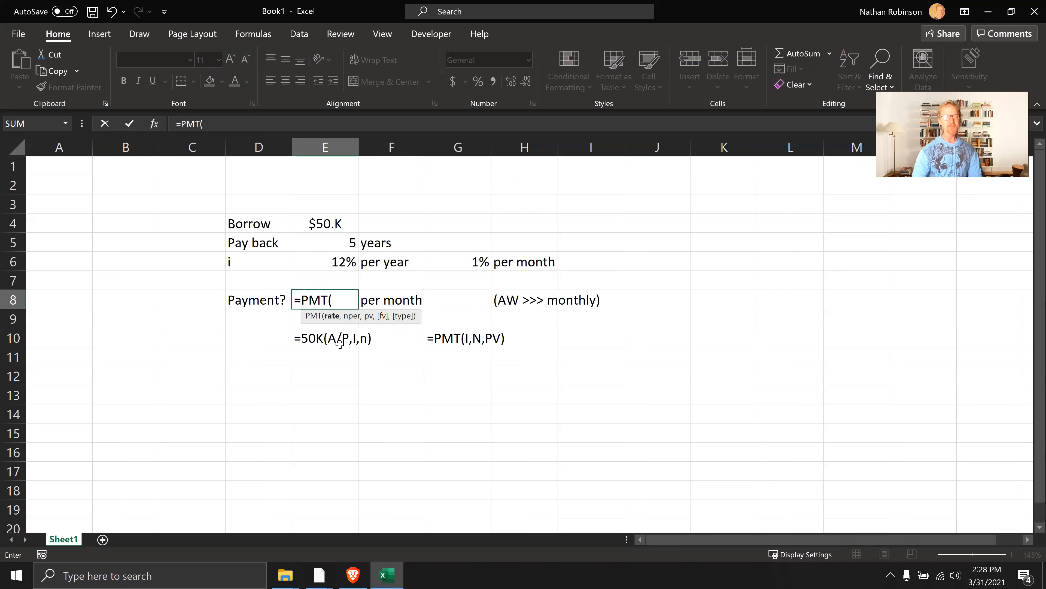
{"action": "left_click", "coordinate": [468, 262]}
{"action": "type", "text": ","}
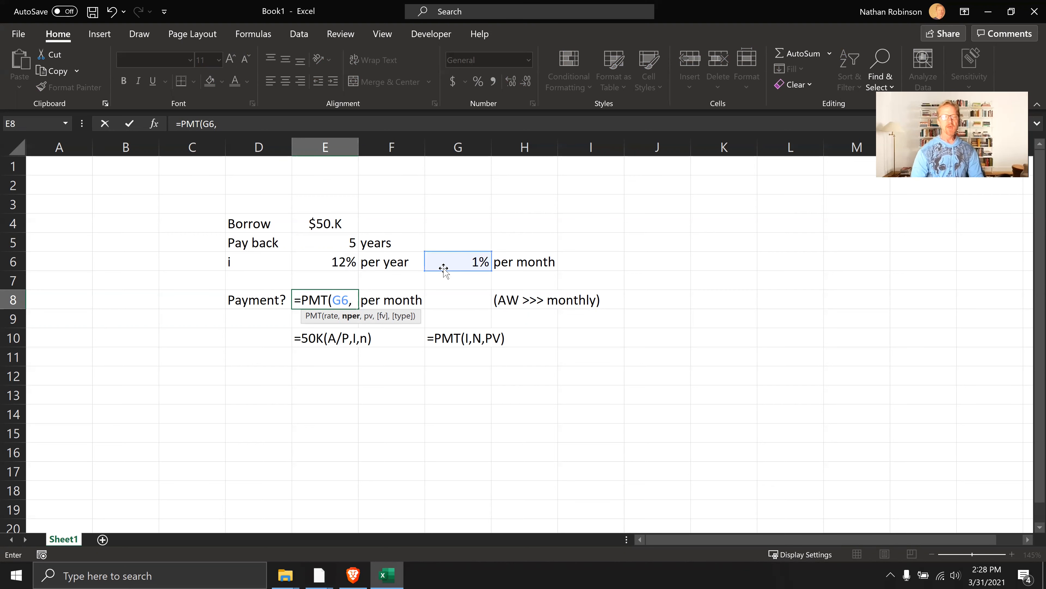
{"action": "left_click", "coordinate": [339, 243]}
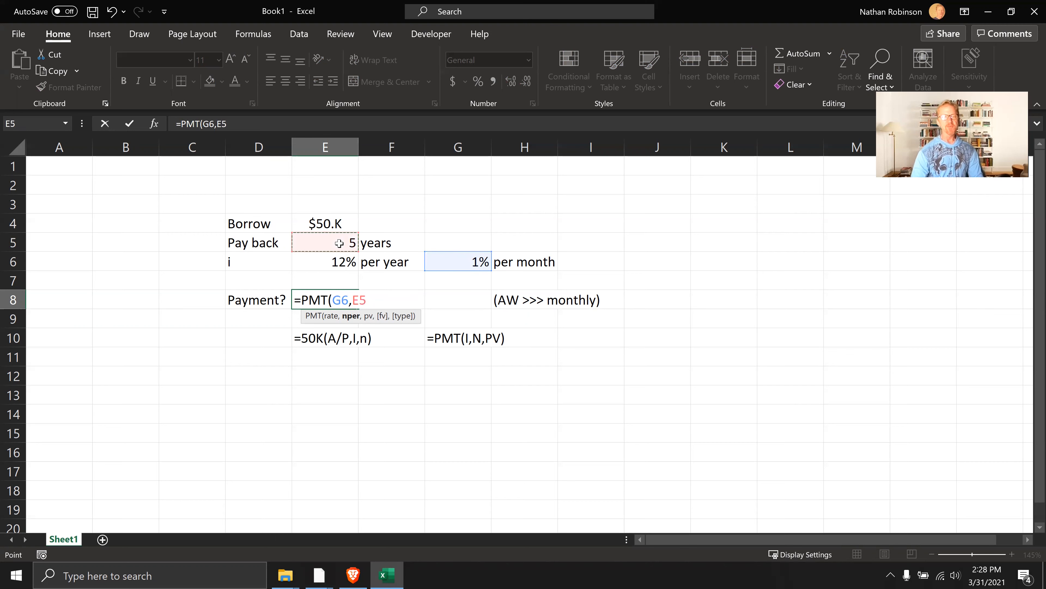
{"action": "type", "text": "*12"}
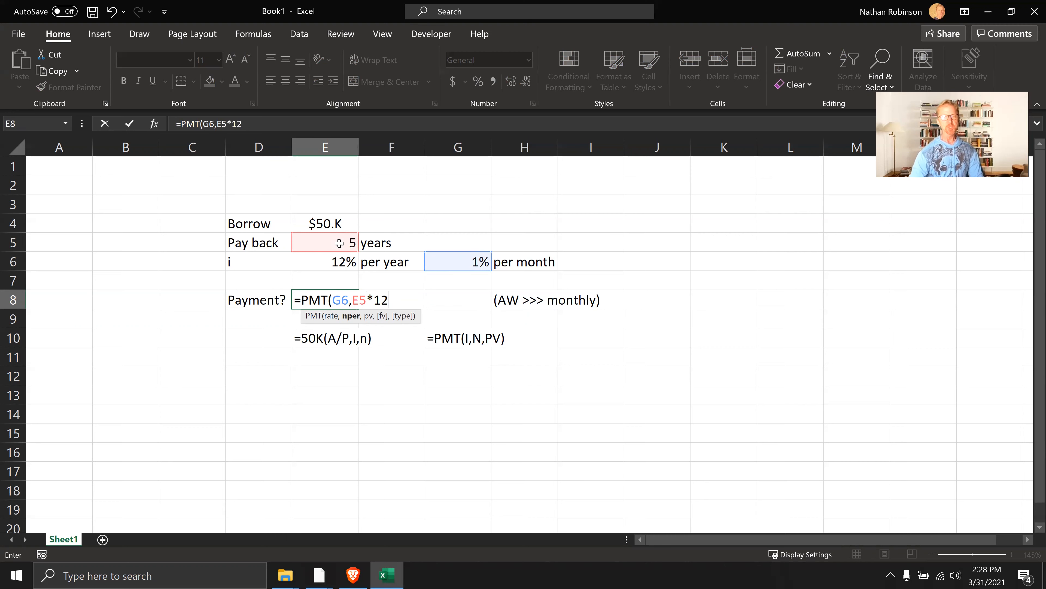
{"action": "type", "text": ","}
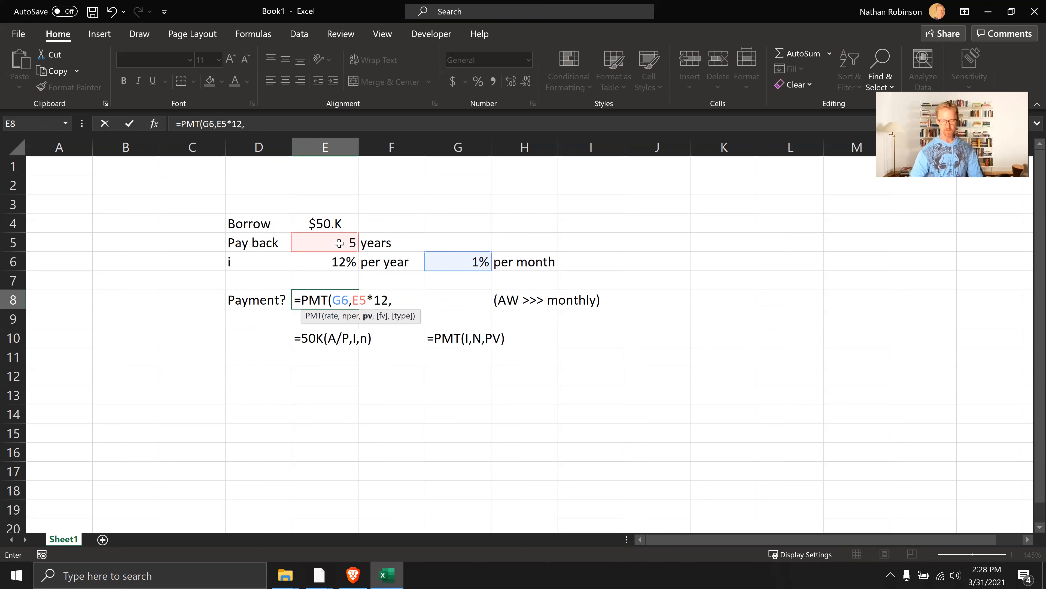
{"action": "type", "text": "-"}
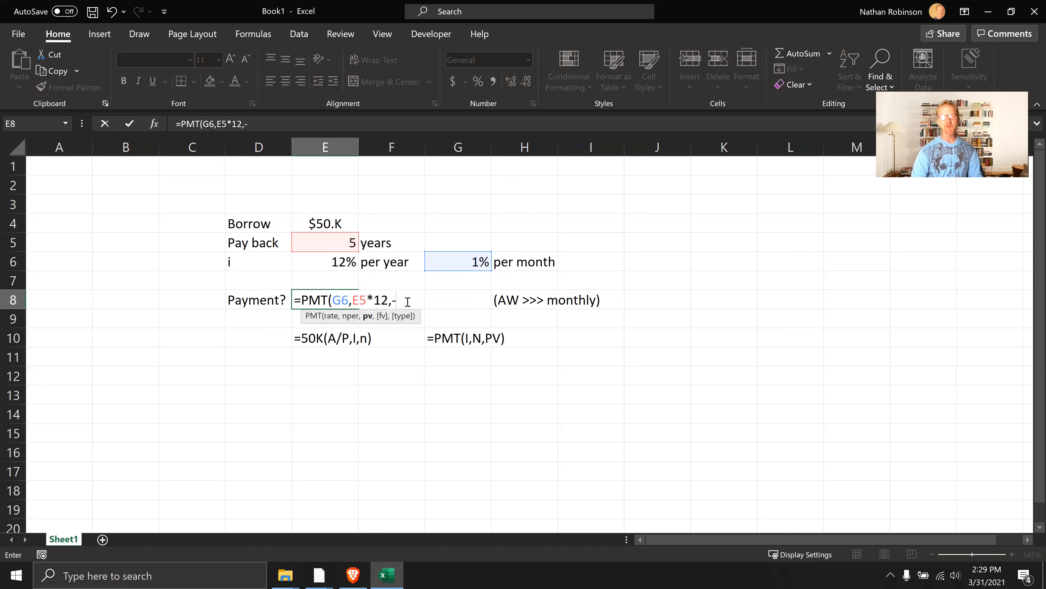
{"action": "left_click", "coordinate": [311, 223]}
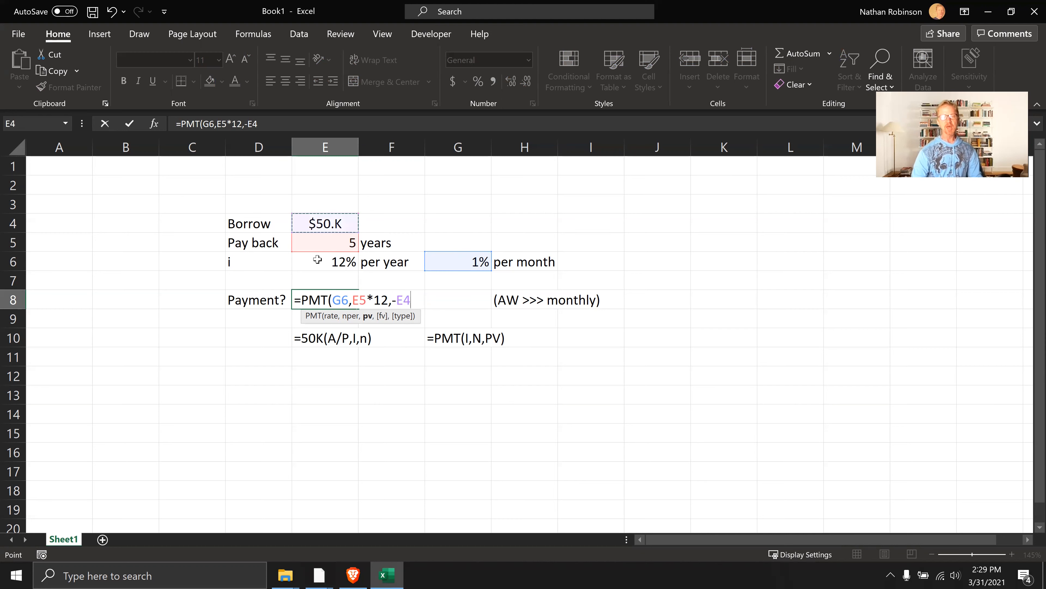
{"action": "type", "text": ")"}
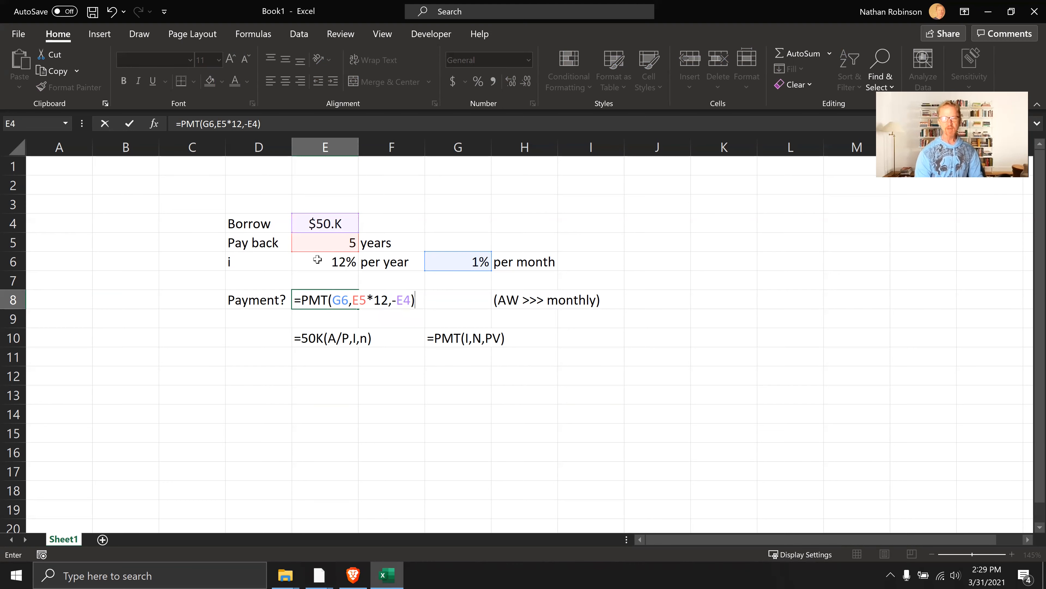
{"action": "key", "text": "Return"}
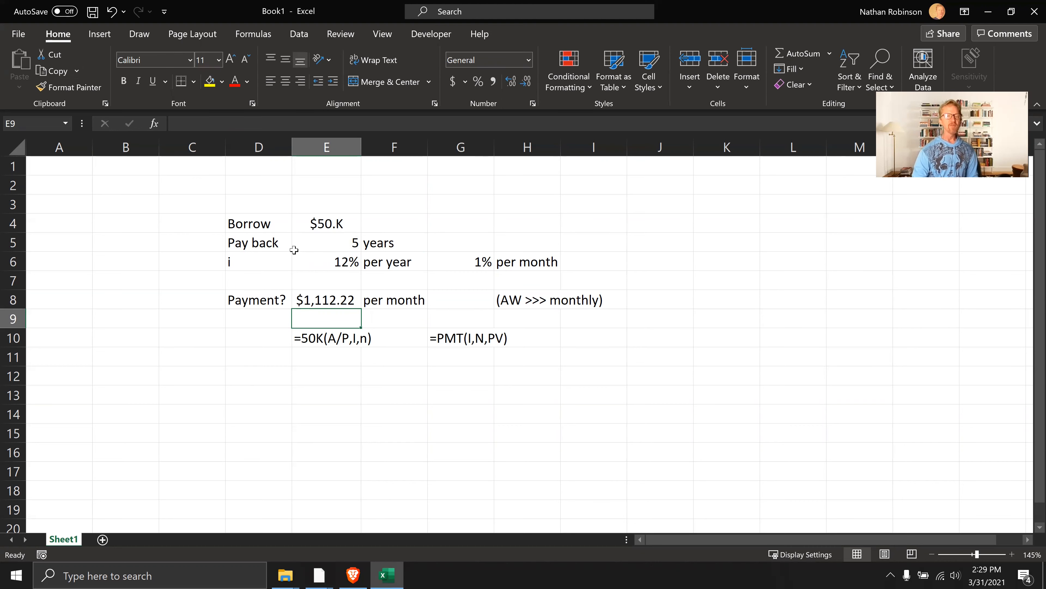
Try an annual interest rate of 5% in E6
{"action": "left_click", "coordinate": [342, 224]}
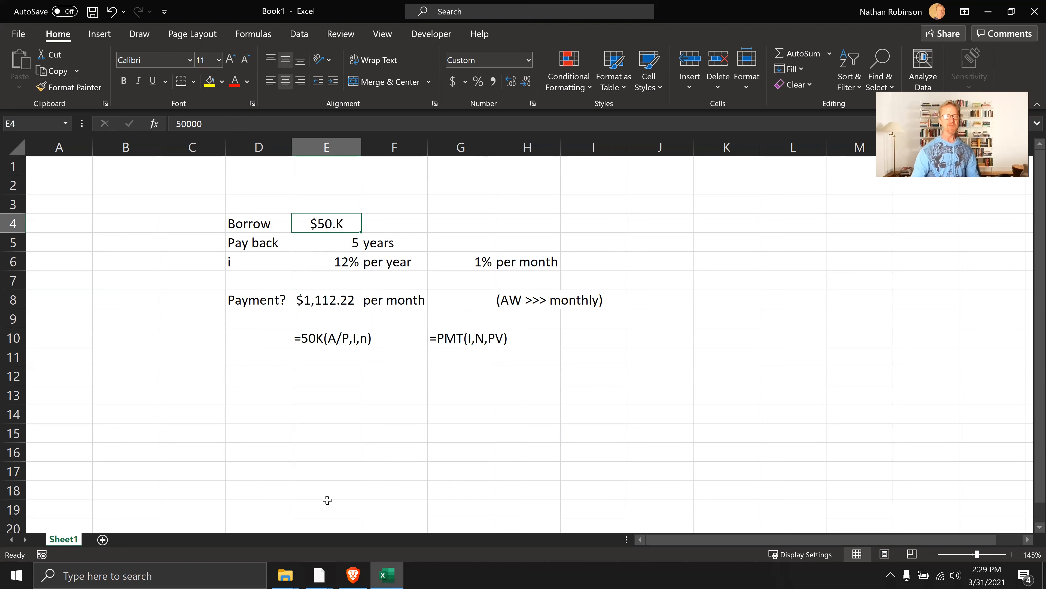
{"action": "left_click", "coordinate": [339, 265]}
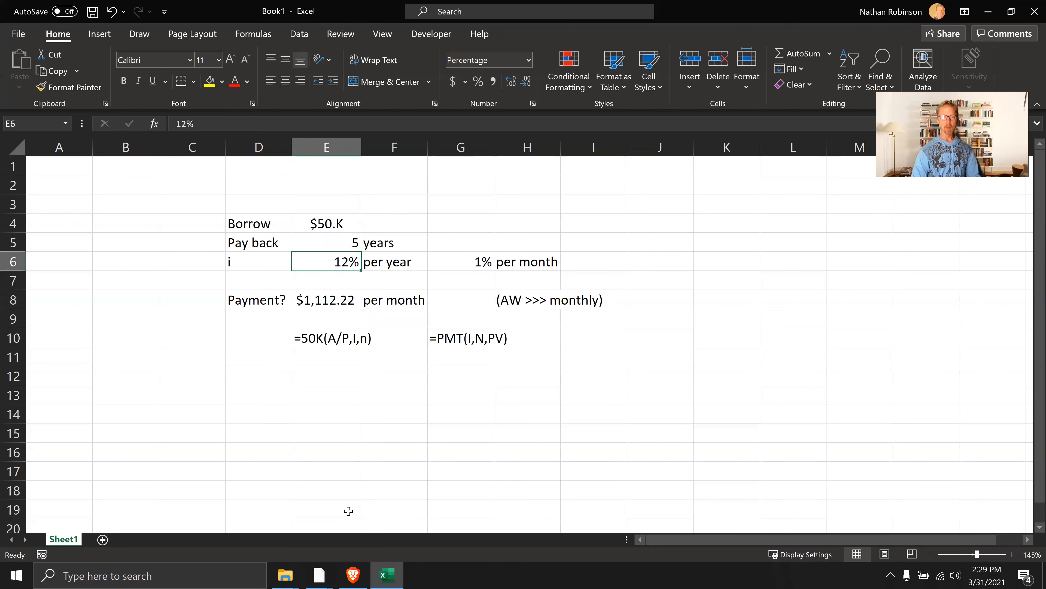
{"action": "type", "text": "5"}
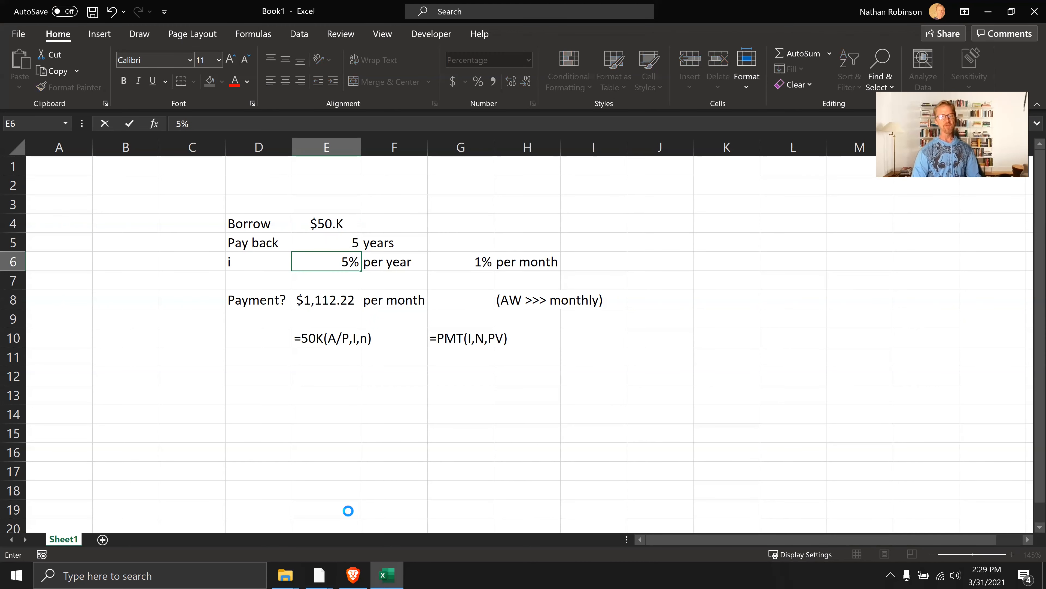
{"action": "key", "text": "Return"}
{"action": "key", "text": "Up"}
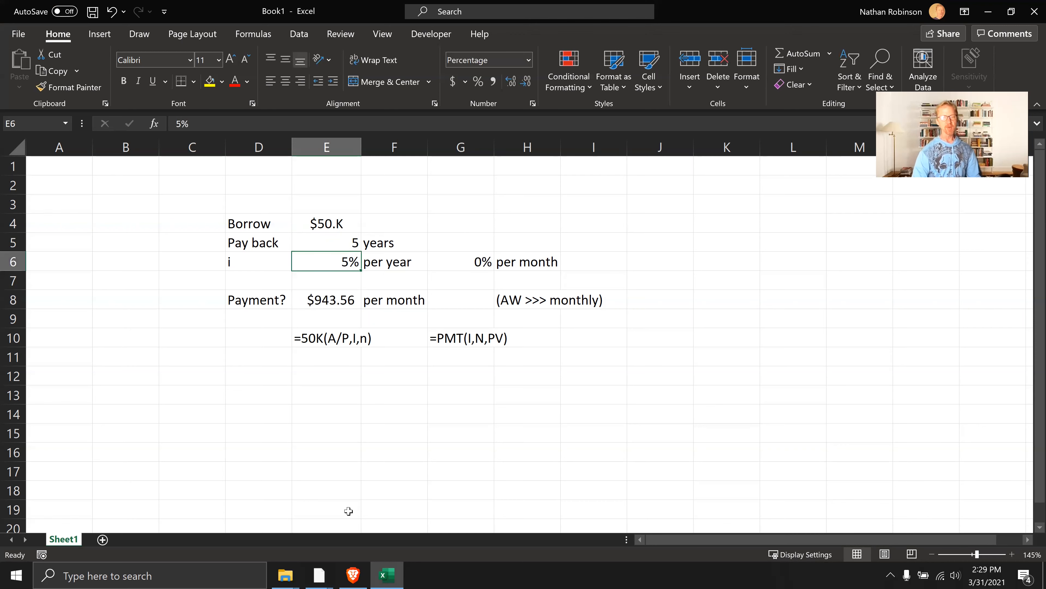
Try 2% as the annual interest rate in E6, and set it to 0%
{"action": "type", "text": "2"}
{"action": "key", "text": "Return"}
{"action": "key", "text": "Up"}
{"action": "type", "text": "0"}
{"action": "key", "text": "Return"}
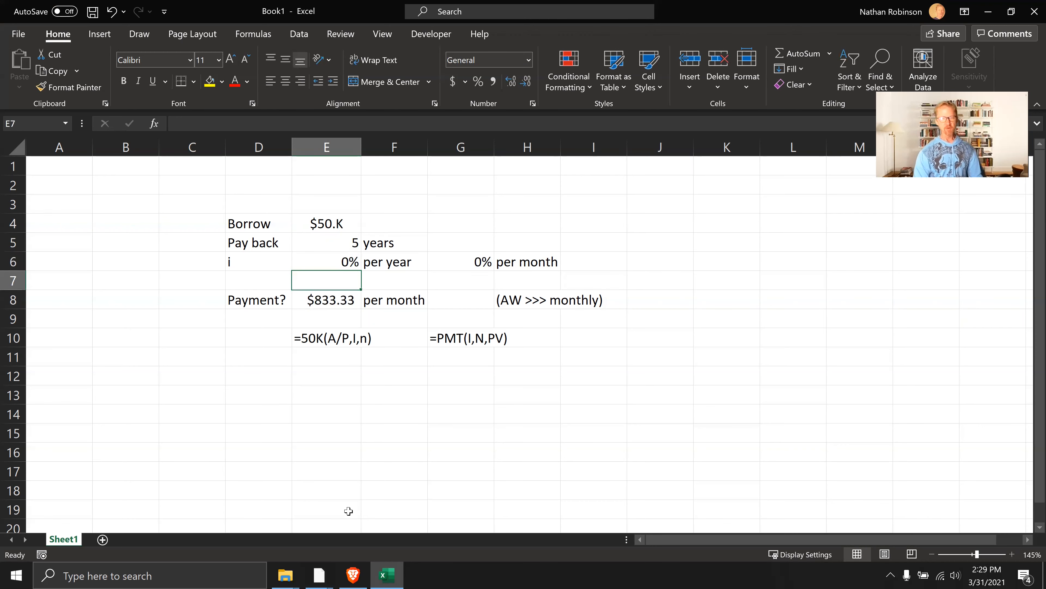
Check the payment in E9 by dividing the loan by the number of months with the formula =E4/(E5*12)
{"action": "key", "text": "Up"}
{"action": "key", "text": "Up"}
{"action": "key", "text": "Up"}
{"action": "key", "text": "Down"}
{"action": "key", "text": "Down"}
{"action": "key", "text": "Down"}
{"action": "key", "text": "Down"}
{"action": "key", "text": "Down"}
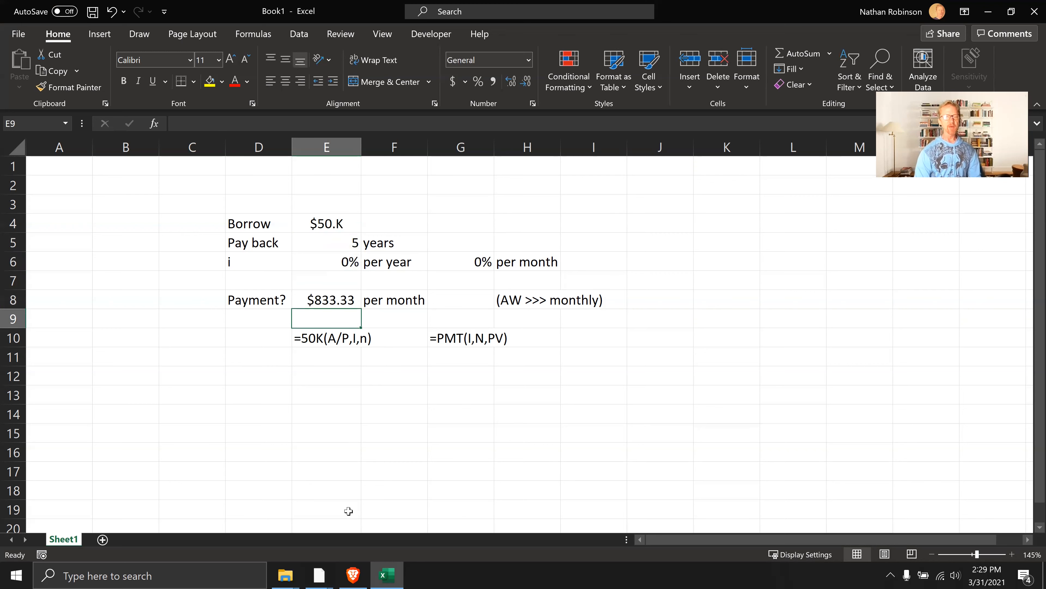
{"action": "type", "text": "="}
{"action": "key", "text": "Up"}
{"action": "key", "text": "Up"}
{"action": "key", "text": "Up"}
{"action": "key", "text": "Up"}
{"action": "key", "text": "Up"}
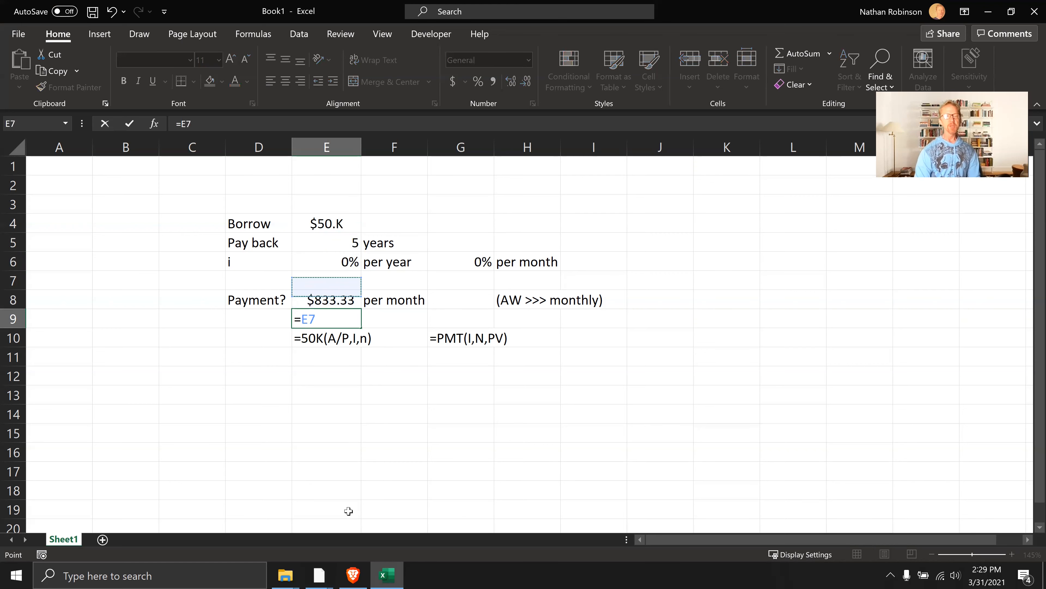
{"action": "type", "text": "/"}
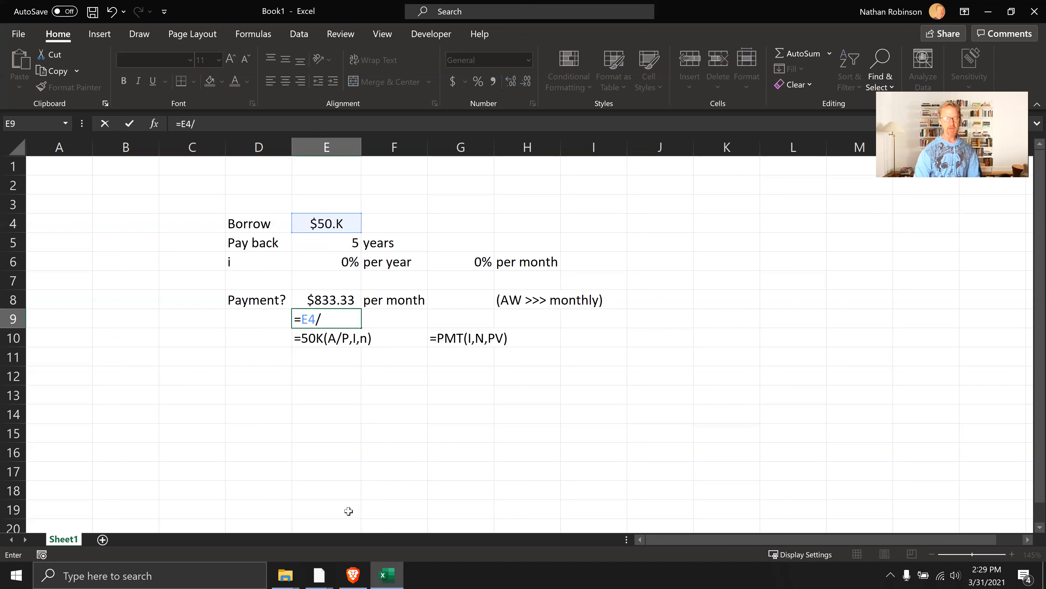
{"action": "type", "text": "("}
{"action": "key", "text": "Up"}
{"action": "key", "text": "Up"}
{"action": "key", "text": "Up"}
{"action": "key", "text": "Up"}
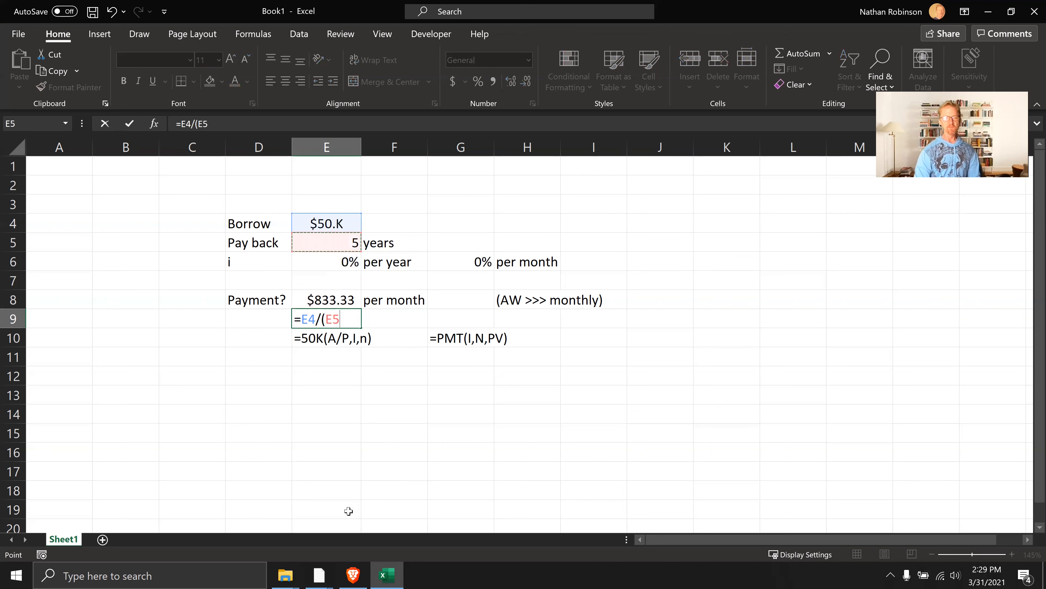
{"action": "type", "text": "*12)"}
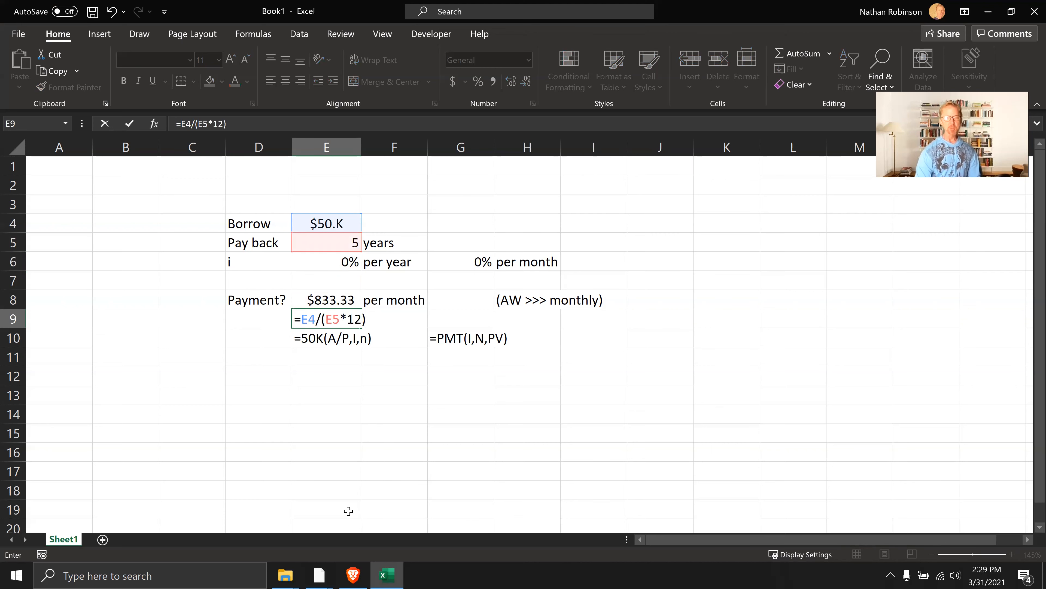
{"action": "key", "text": "Return"}
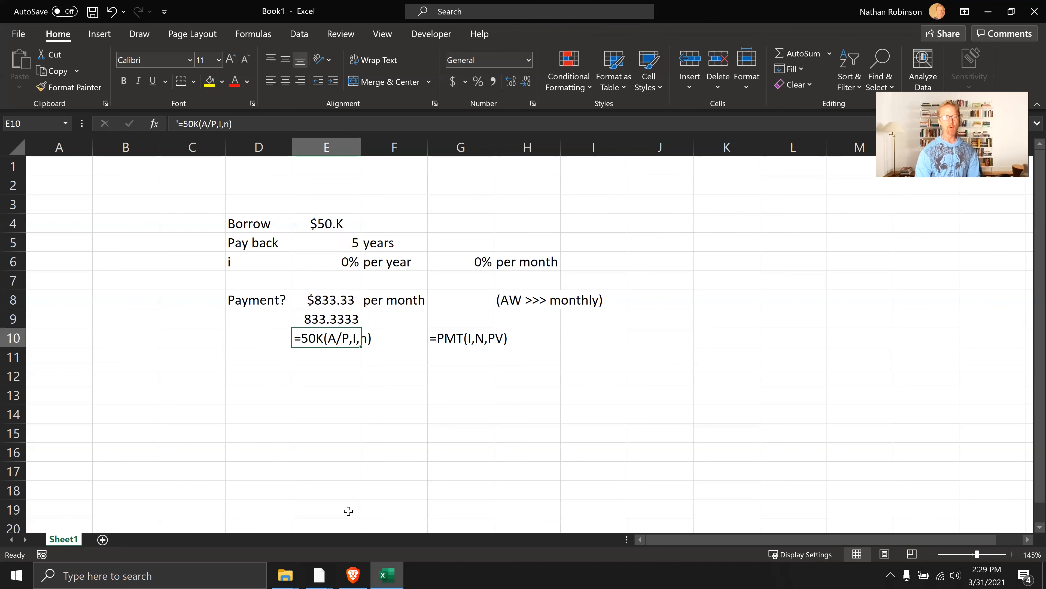
Format the check result in E9 as currency, and clear the cell's contents
{"action": "key", "text": "Up"}
{"action": "key", "text": "ctrl+shift+4"}
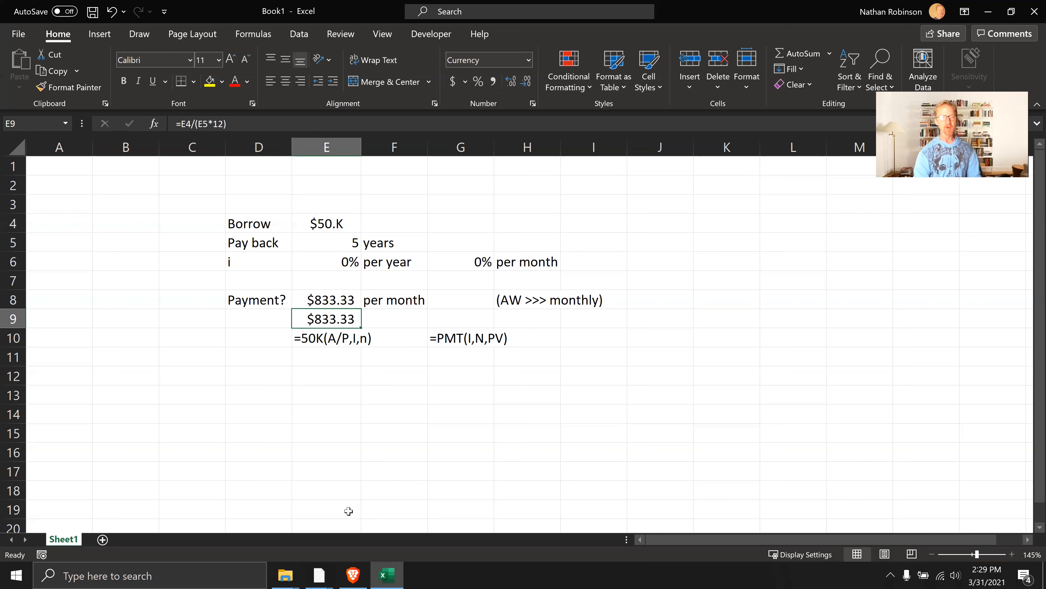
{"action": "key", "text": "Delete"}
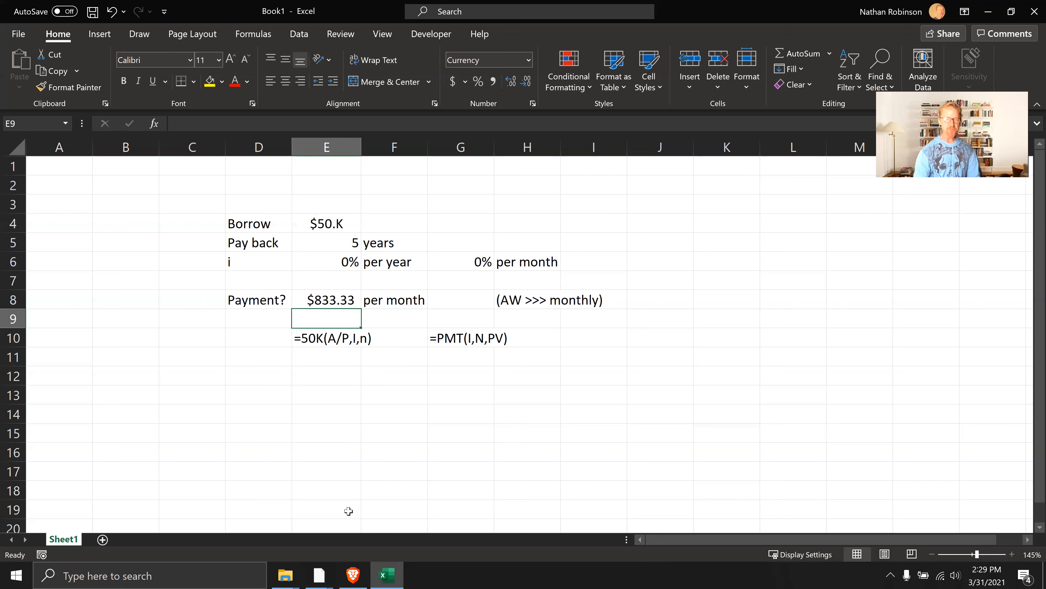
Enter the label FW=? in D12
{"action": "left_click", "coordinate": [265, 378]}
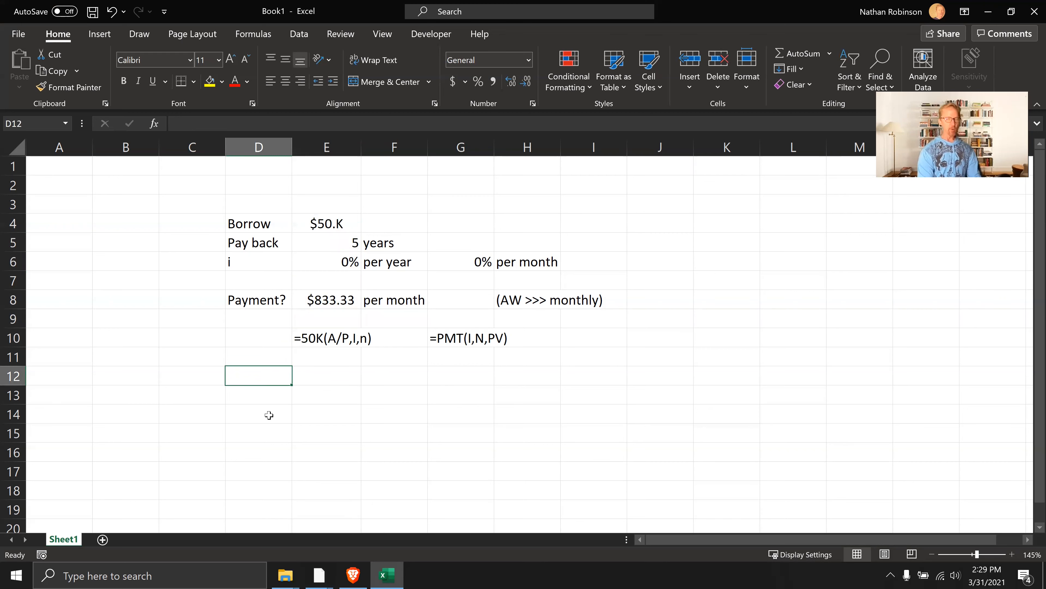
{"action": "type", "text": "FW"}
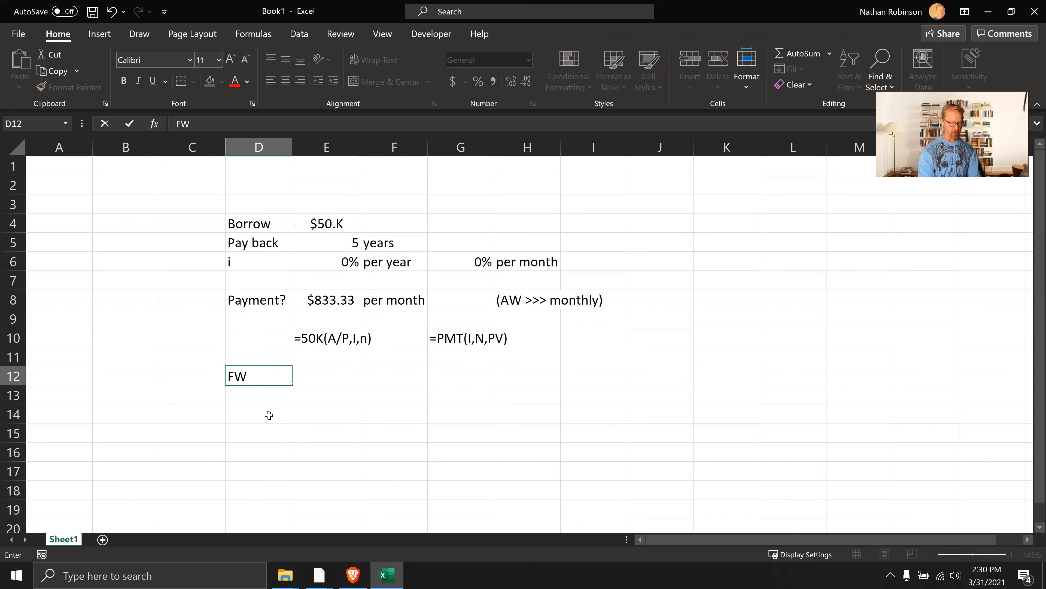
{"action": "type", "text": "=?"}
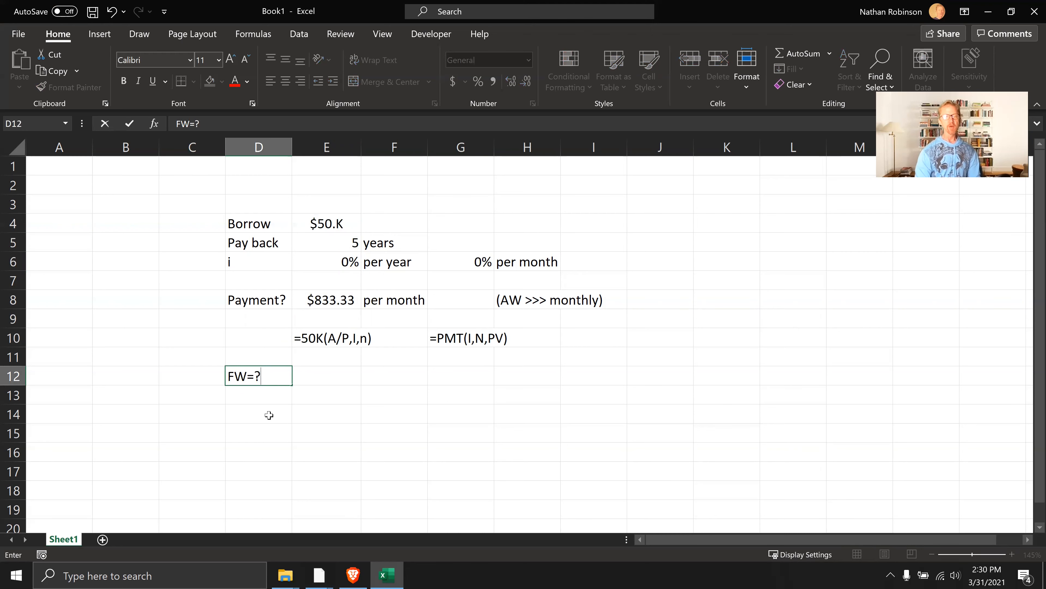
{"action": "key", "text": "Tab"}
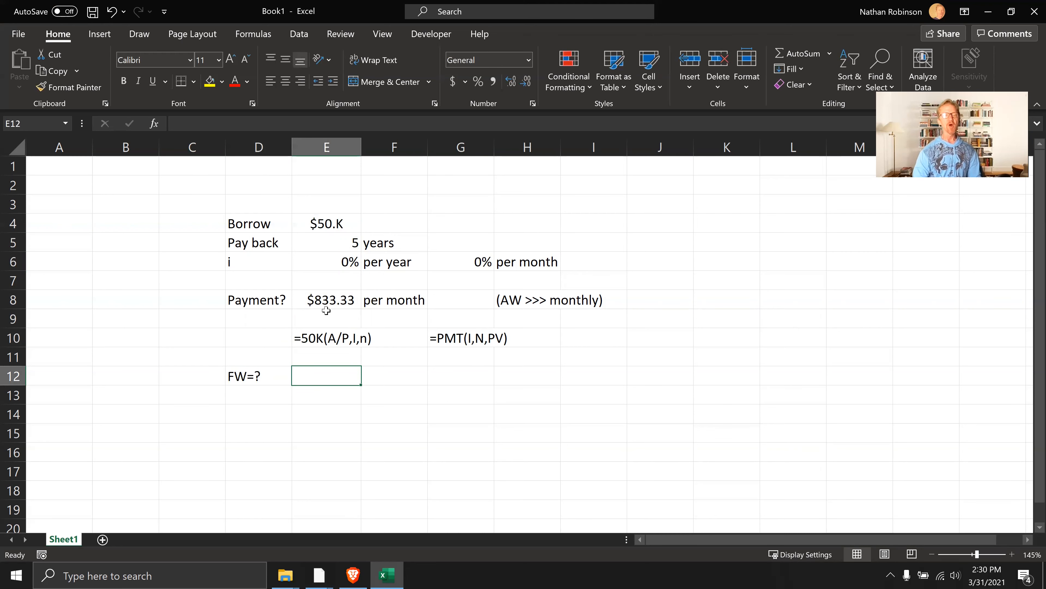
Fill the range E5:F8 with yellow and repeat the same fill on E12
{"action": "left_click", "coordinate": [329, 299]}
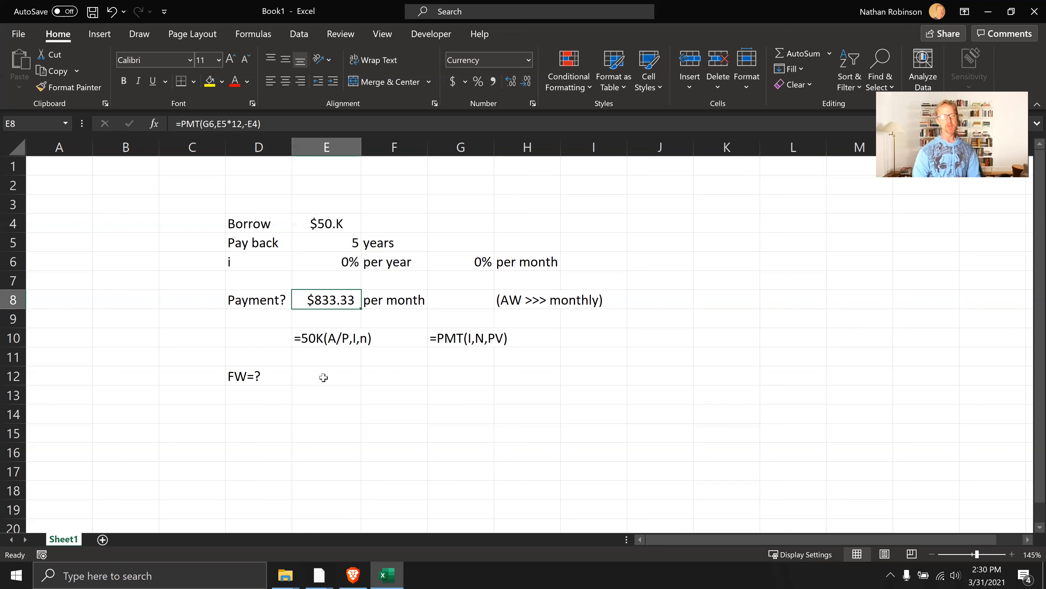
{"action": "left_click_drag", "start_coordinate": [343, 239], "coordinate": [407, 295]}
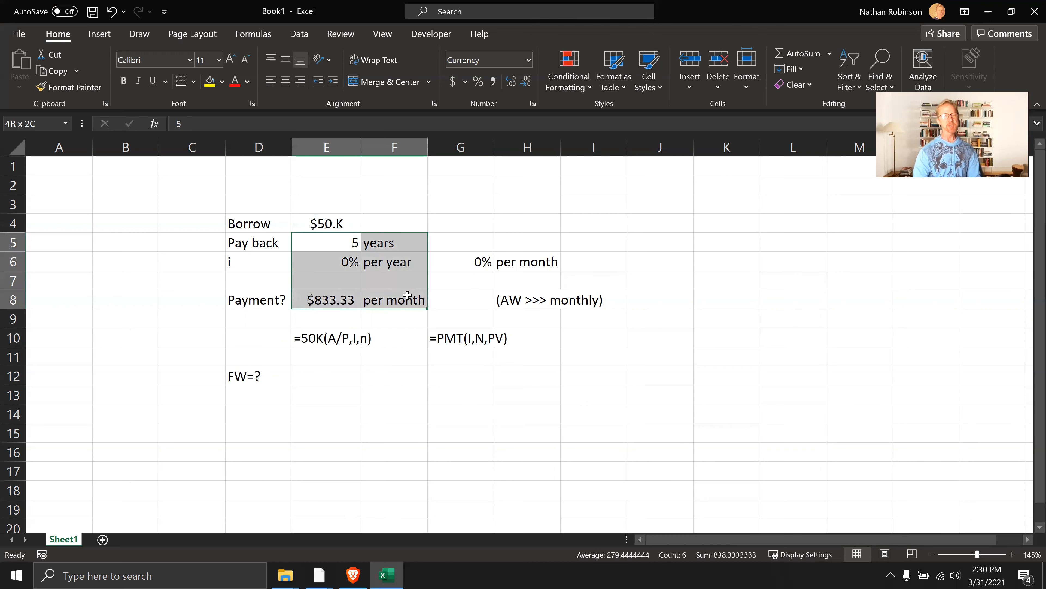
{"action": "left_click", "coordinate": [209, 80]}
{"action": "left_click", "coordinate": [229, 355]}
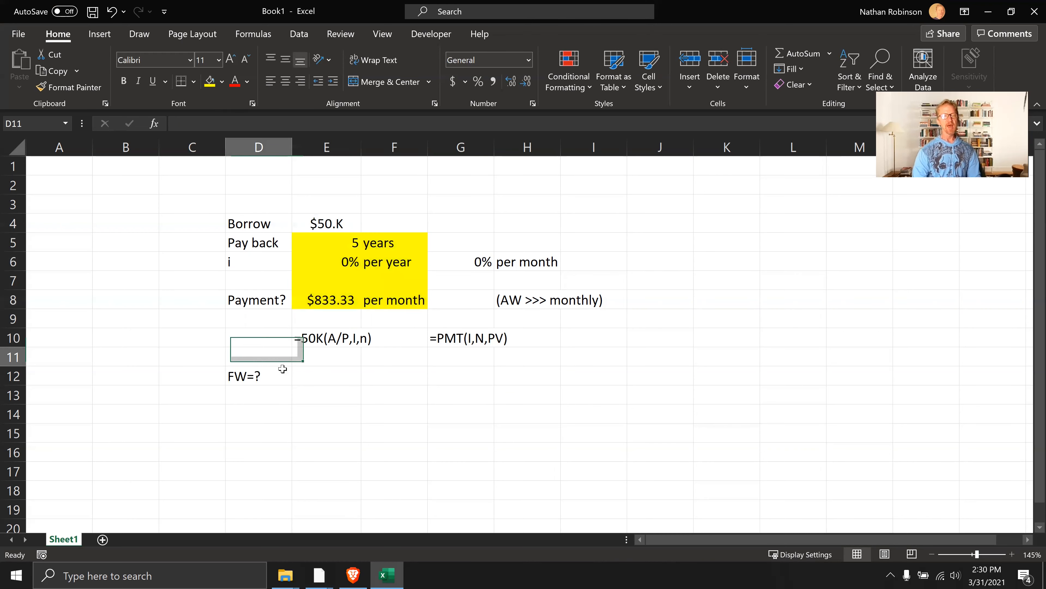
{"action": "left_click", "coordinate": [309, 381]}
{"action": "key", "text": "F4"}
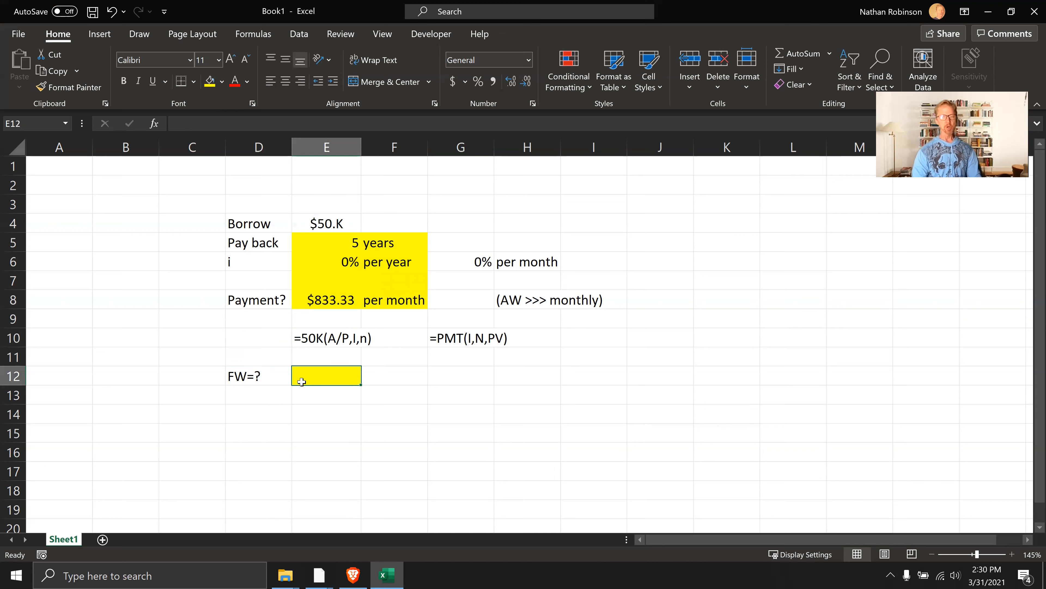
{"action": "left_click", "coordinate": [297, 409]}
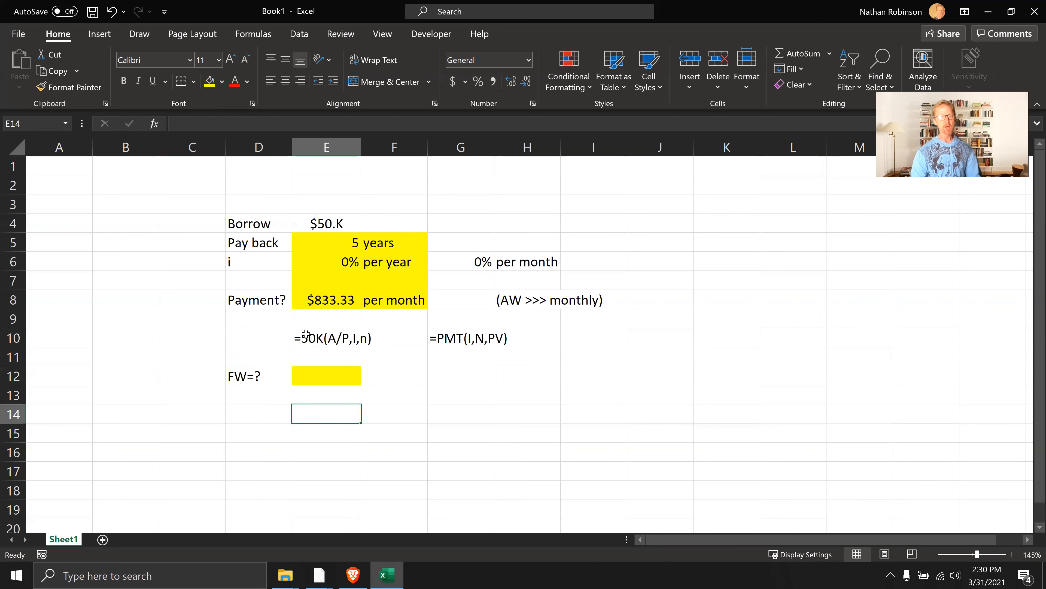
Repeat the yellow fill on G12, and undo it
{"action": "left_click", "coordinate": [353, 251]}
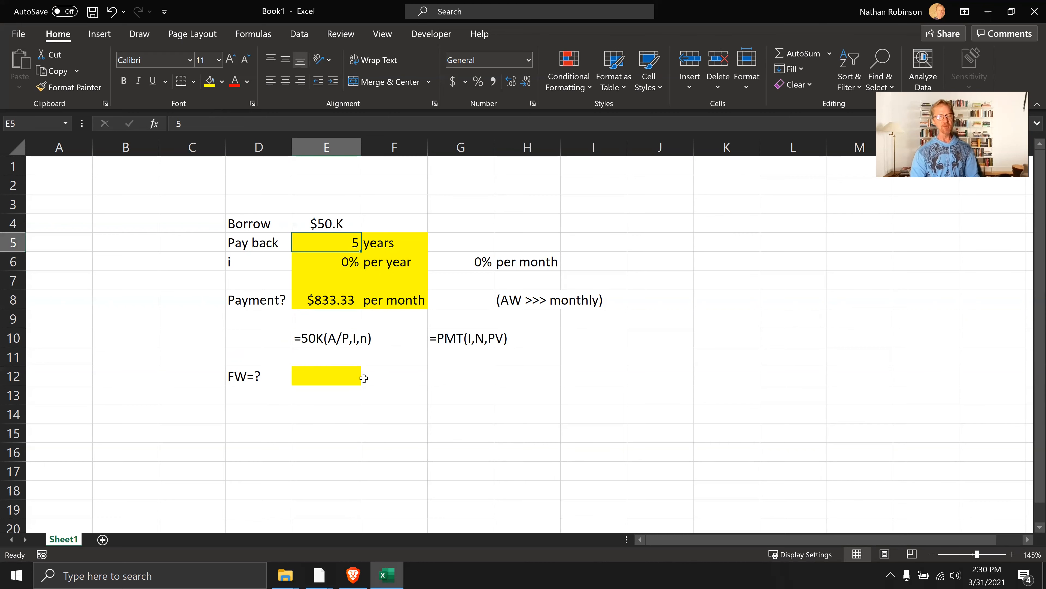
{"action": "left_click", "coordinate": [437, 376]}
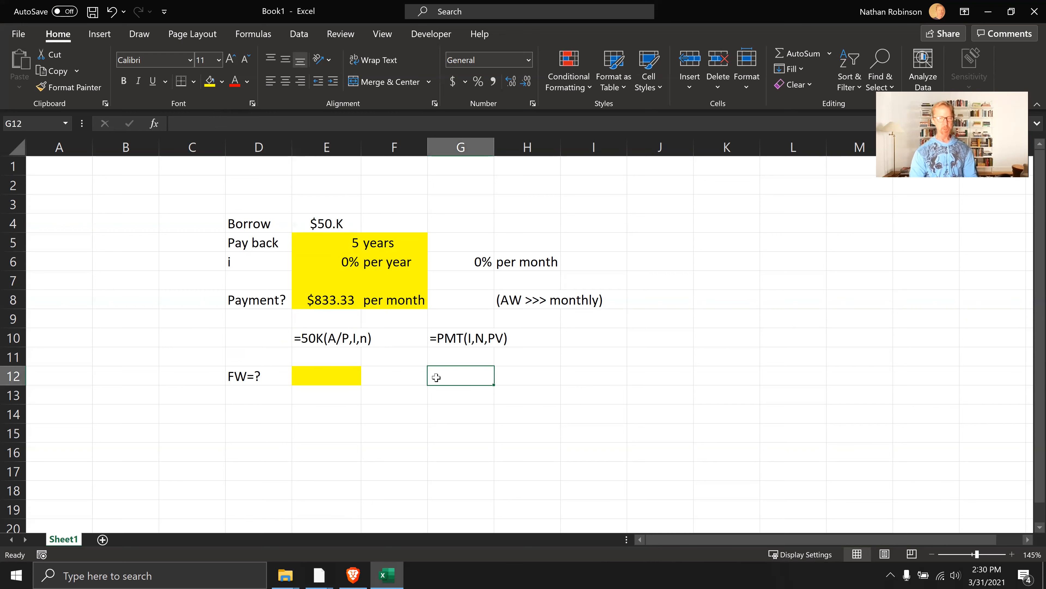
{"action": "key", "text": "F4"}
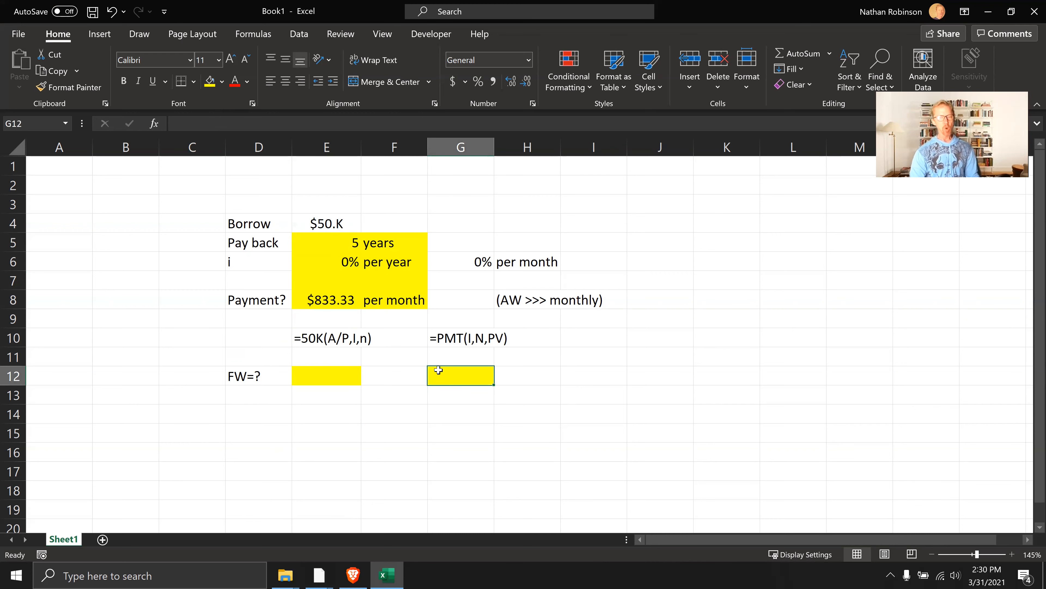
{"action": "key", "text": "ctrl+z"}
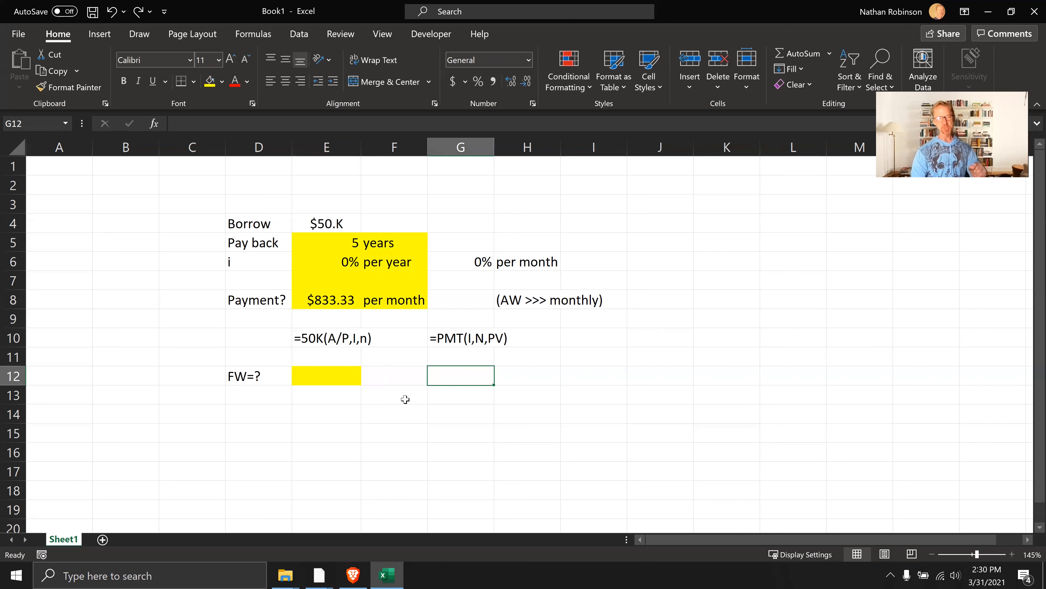
Enter the future worth notation =833.33(F/A,I,N) as plain text in E14
{"action": "left_click", "coordinate": [348, 391]}
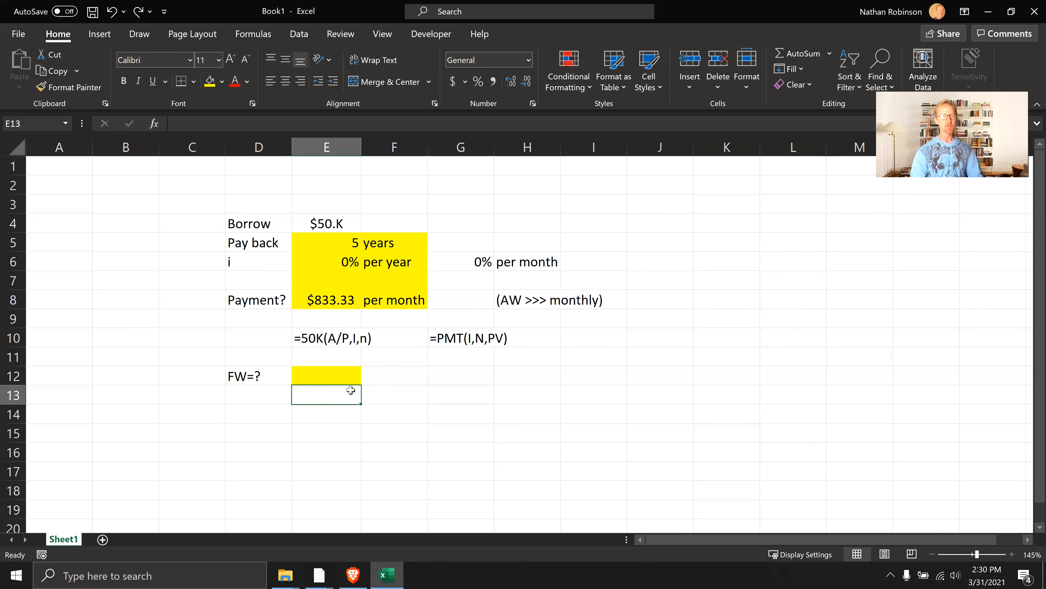
{"action": "left_click", "coordinate": [350, 375]}
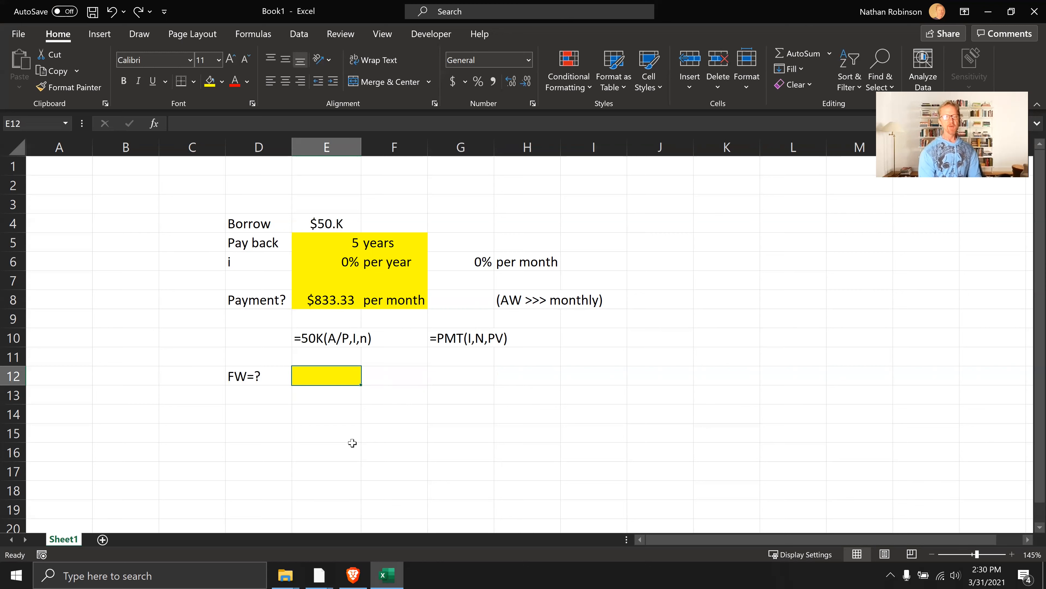
{"action": "left_click", "coordinate": [333, 407]}
{"action": "type", "text": "';"}
{"action": "key", "text": "BackSpace"}
{"action": "type", "text": "="}
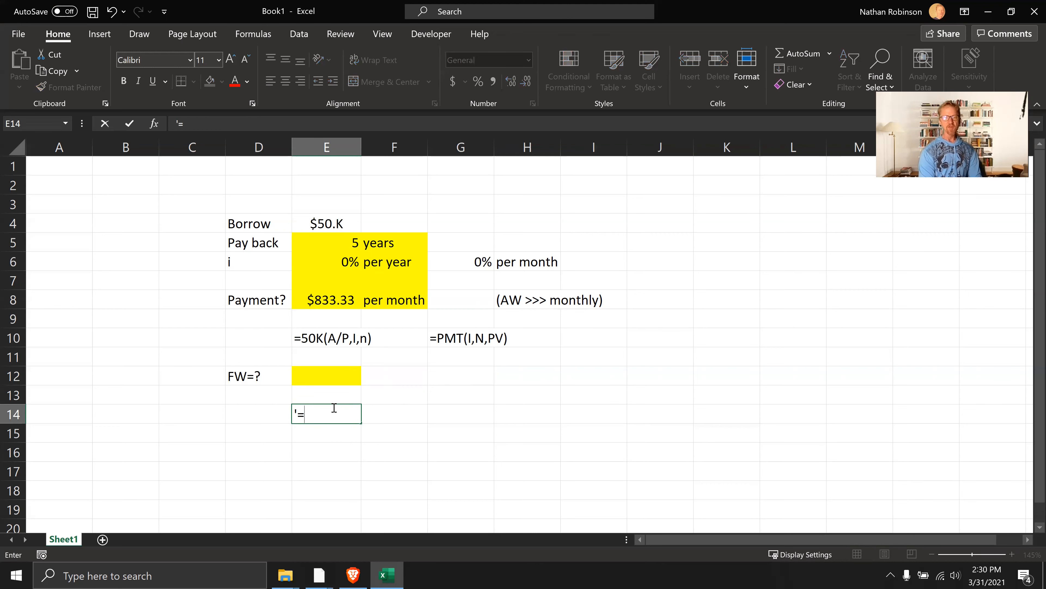
{"action": "type", "text": "FW"}
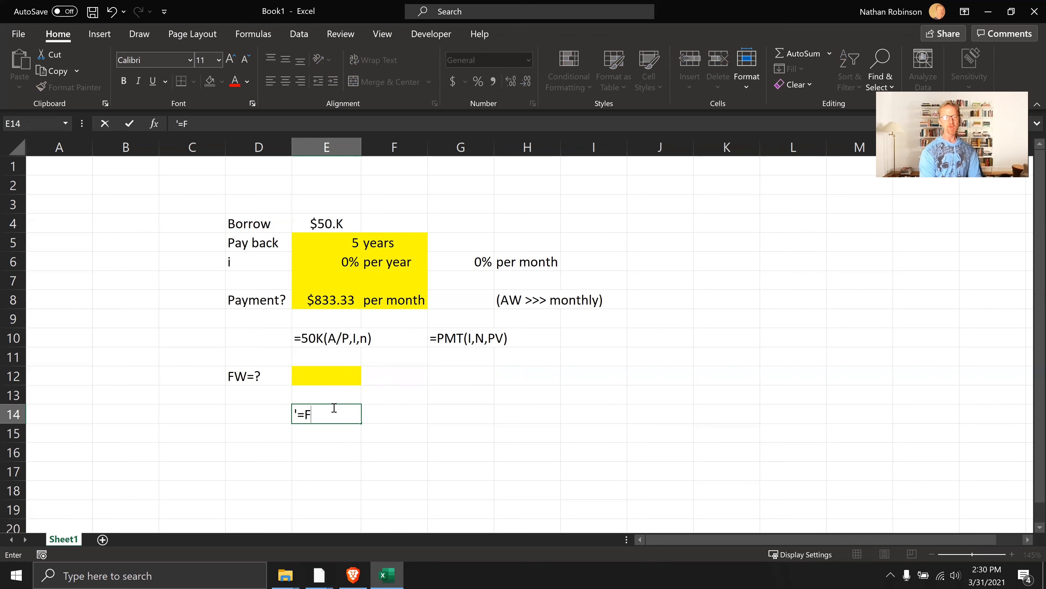
{"action": "key", "text": "BackSpace"}
{"action": "key", "text": "BackSpace"}
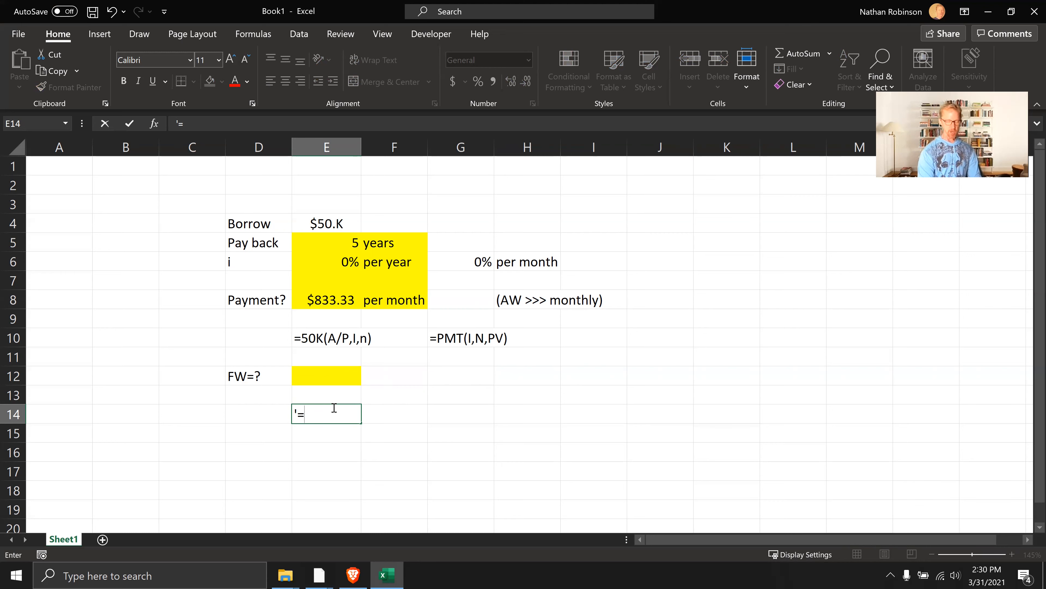
{"action": "type", "text": "833.33"}
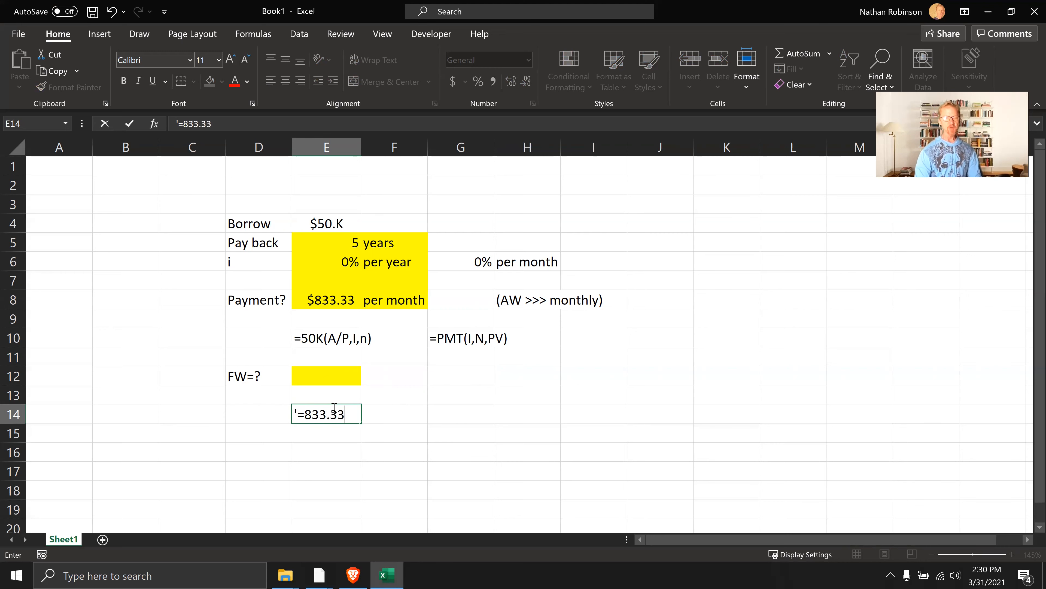
{"action": "type", "text": "(F"}
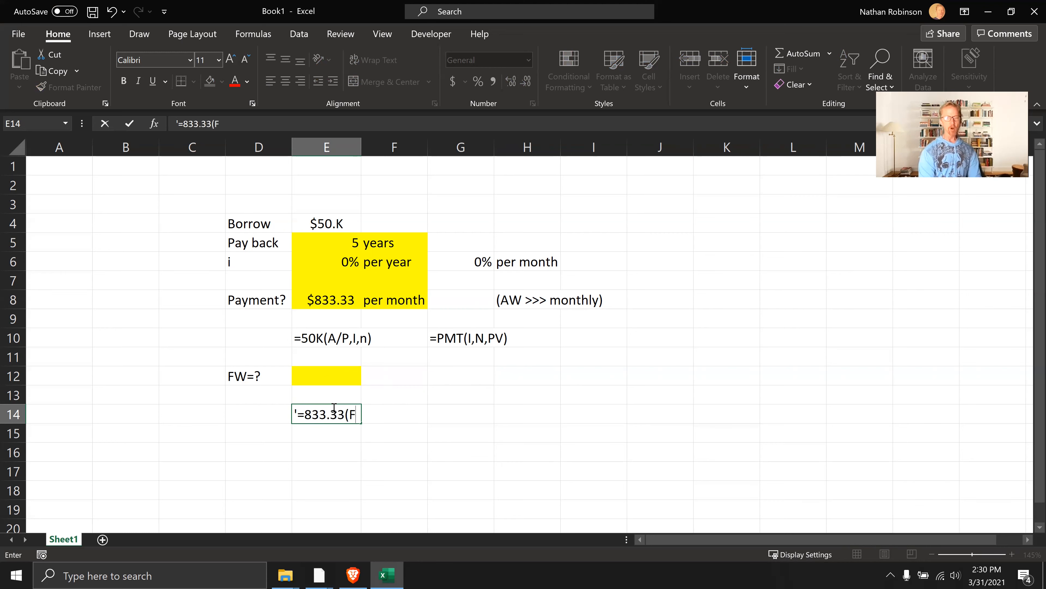
{"action": "type", "text": "/A"}
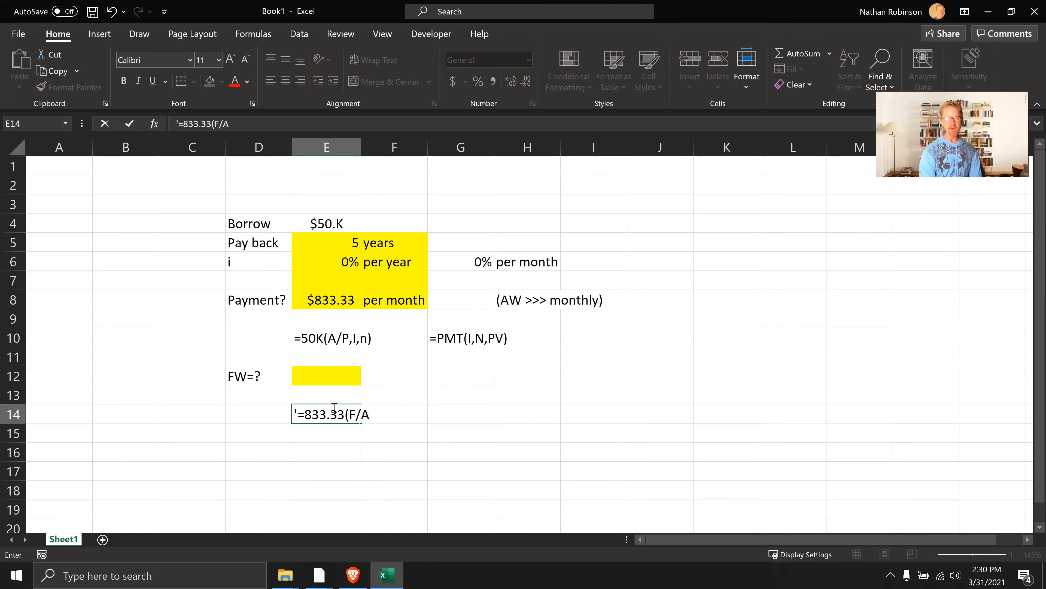
{"action": "type", "text": ","}
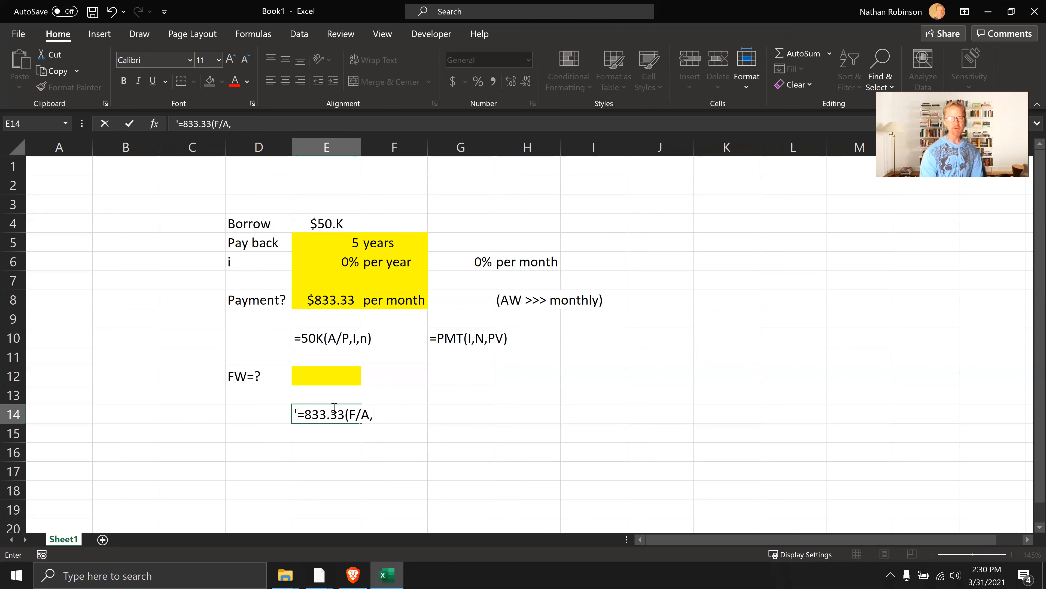
{"action": "type", "text": "i"}
{"action": "key", "text": "BackSpace"}
{"action": "type", "text": "I,N)"}
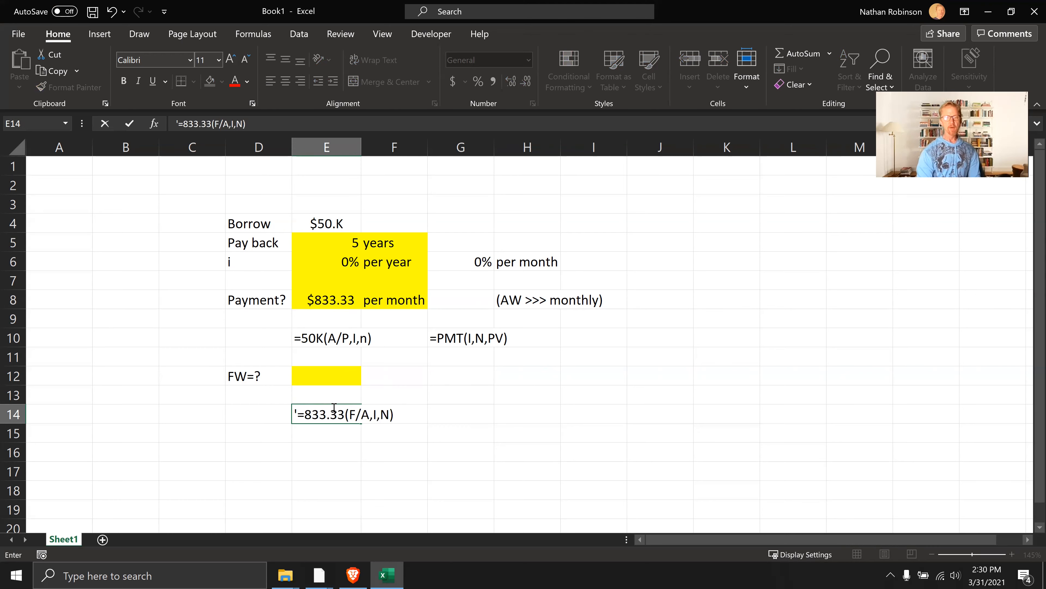
{"action": "key", "text": "Tab"}
{"action": "key", "text": "Tab"}
Enter the function syntax =FV(I,N,,PMT) as plain text in G14
{"action": "type", "text": "="}
{"action": "key", "text": "BackSpace"}
{"action": "type", "text": "'=FD"}
{"action": "key", "text": "BackSpace"}
{"action": "type", "text": "V("}
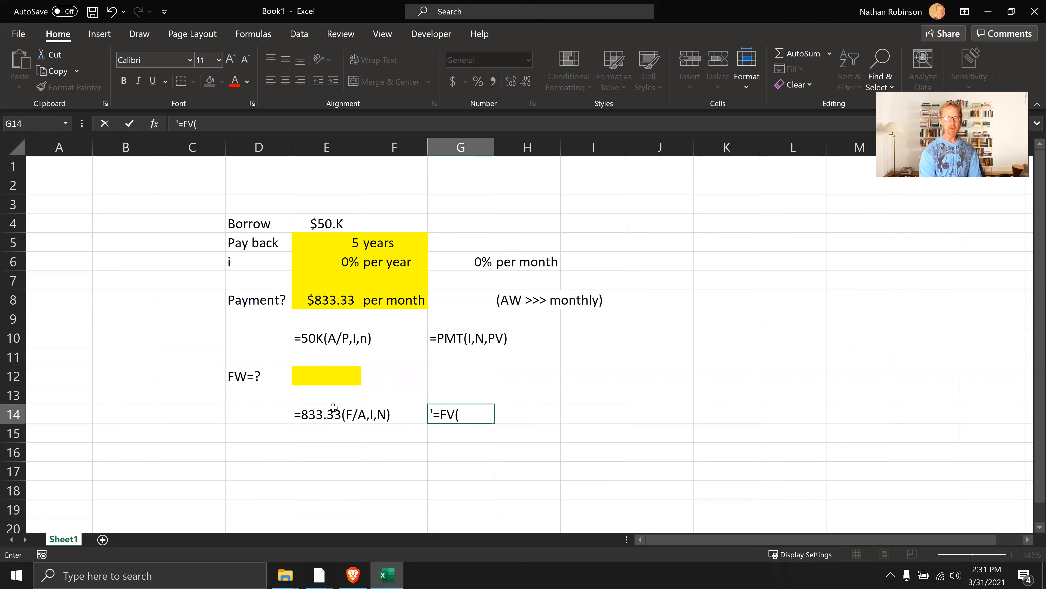
{"action": "type", "text": "i"}
{"action": "key", "text": "BackSpace"}
{"action": "type", "text": "I,N,"}
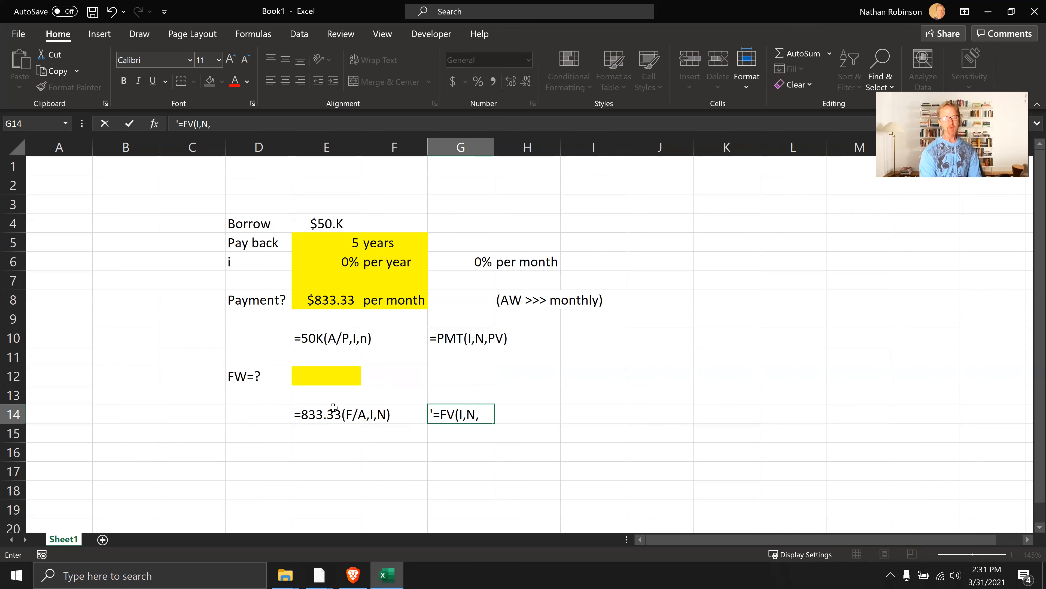
{"action": "type", "text": ","}
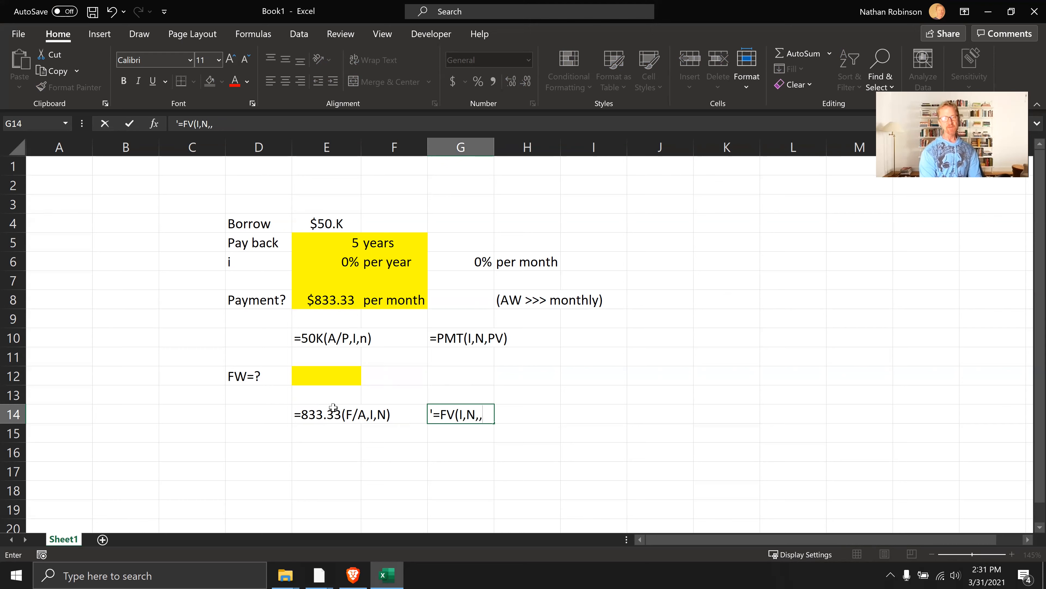
{"action": "type", "text": "PMT)"}
{"action": "key", "text": "Return"}
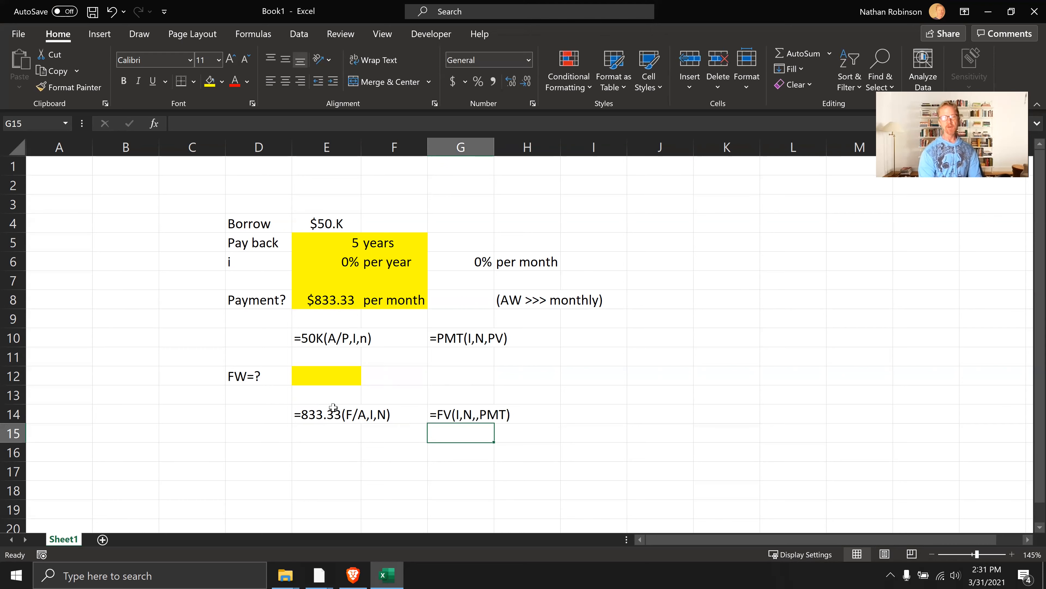
{"action": "left_click", "coordinate": [344, 378]}
{"action": "type", "text": "=FV("}
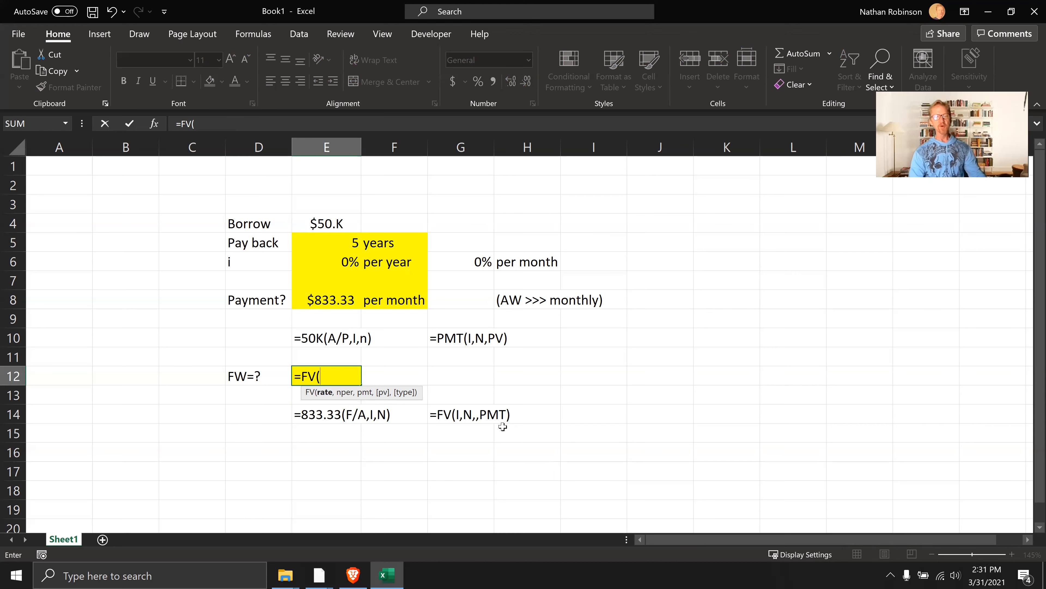
{"action": "key", "text": "Escape"}
Correct the function syntax text in G14 to =FV(I,N,PMT) by removing the extra comma
{"action": "left_click", "coordinate": [470, 417]}
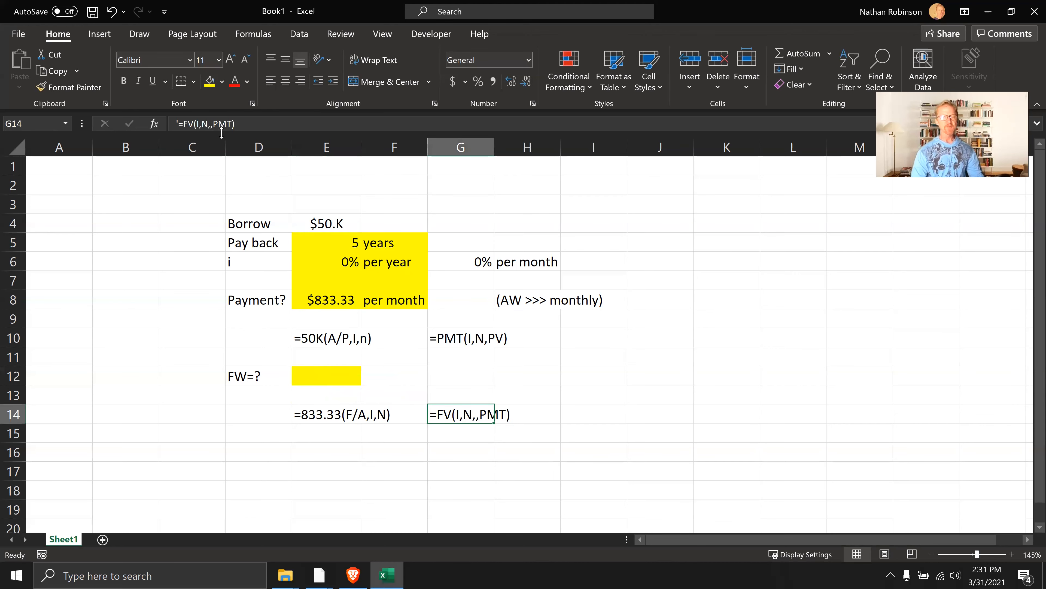
{"action": "left_click", "coordinate": [213, 123]}
{"action": "key", "text": "BackSpace"}
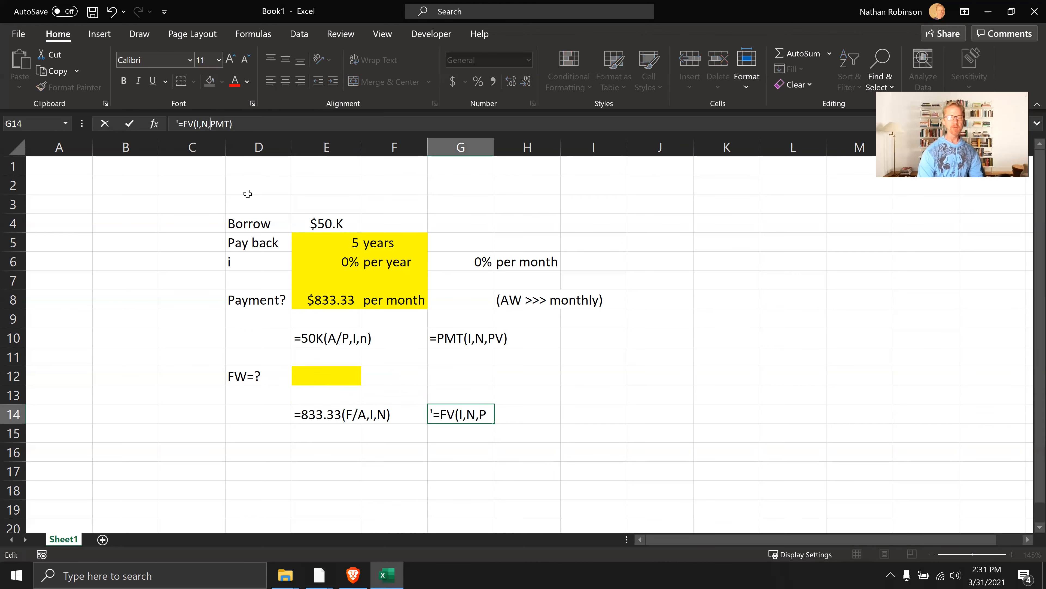
{"action": "key", "text": "Return"}
Calculate the future worth of the monthly payments in E12 with =FV(G6,E5*12,-E8)
{"action": "left_click", "coordinate": [348, 377]}
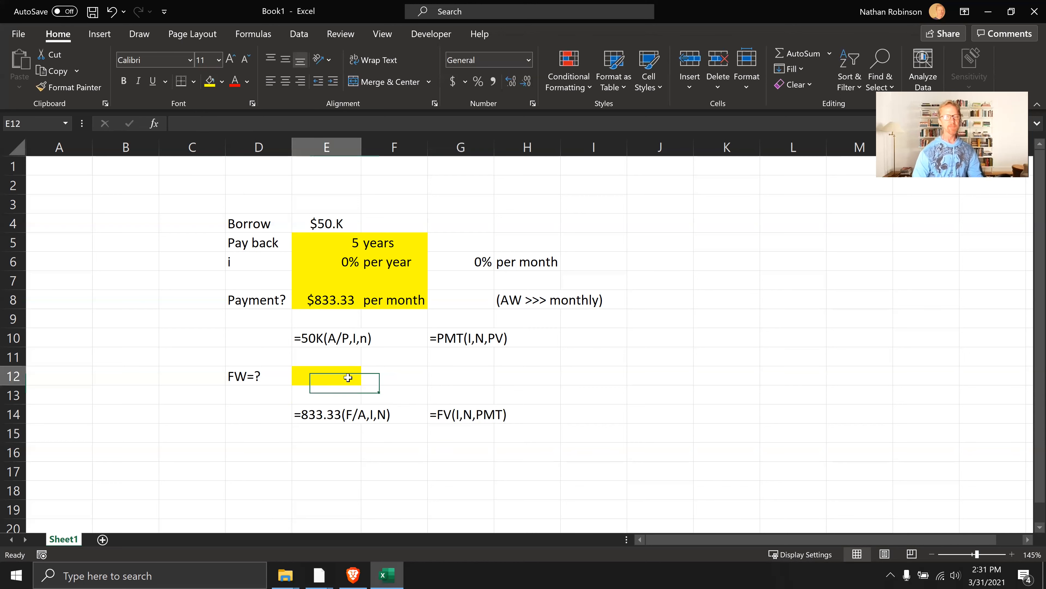
{"action": "type", "text": "=FV("}
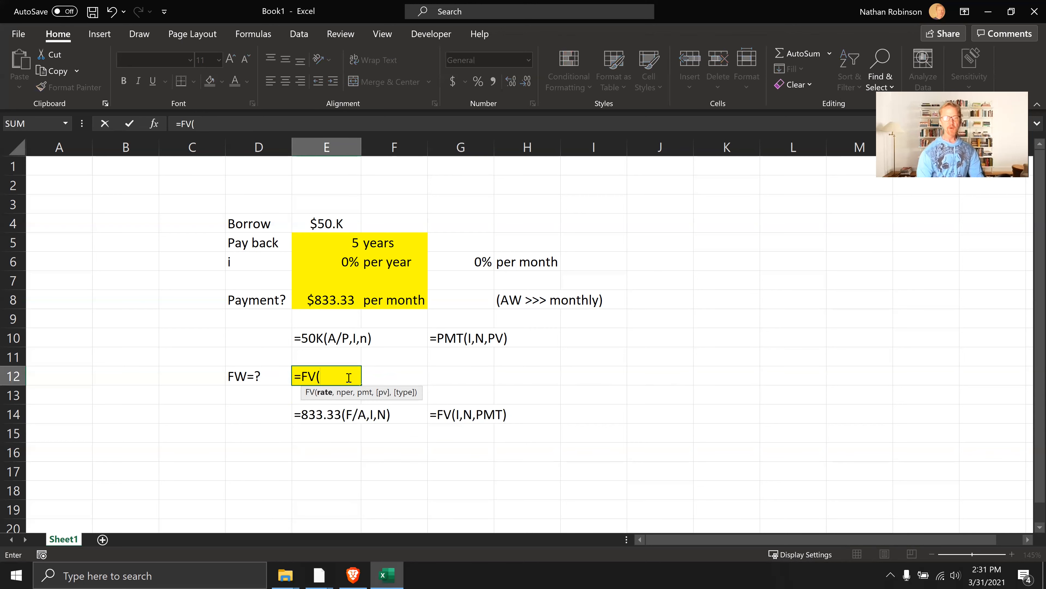
{"action": "left_click", "coordinate": [479, 263]}
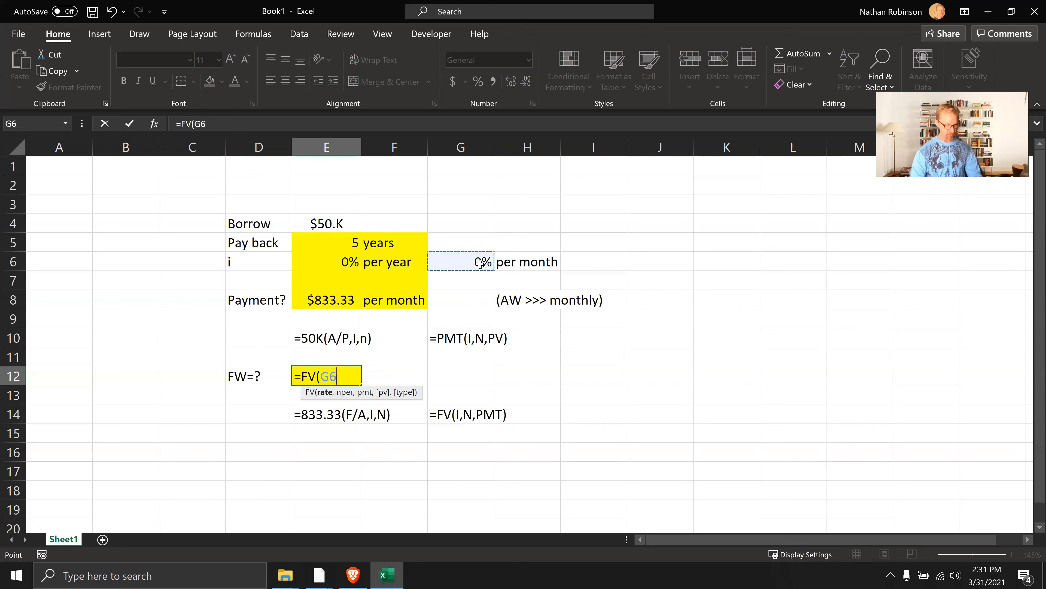
{"action": "type", "text": ","}
{"action": "left_click", "coordinate": [323, 246]}
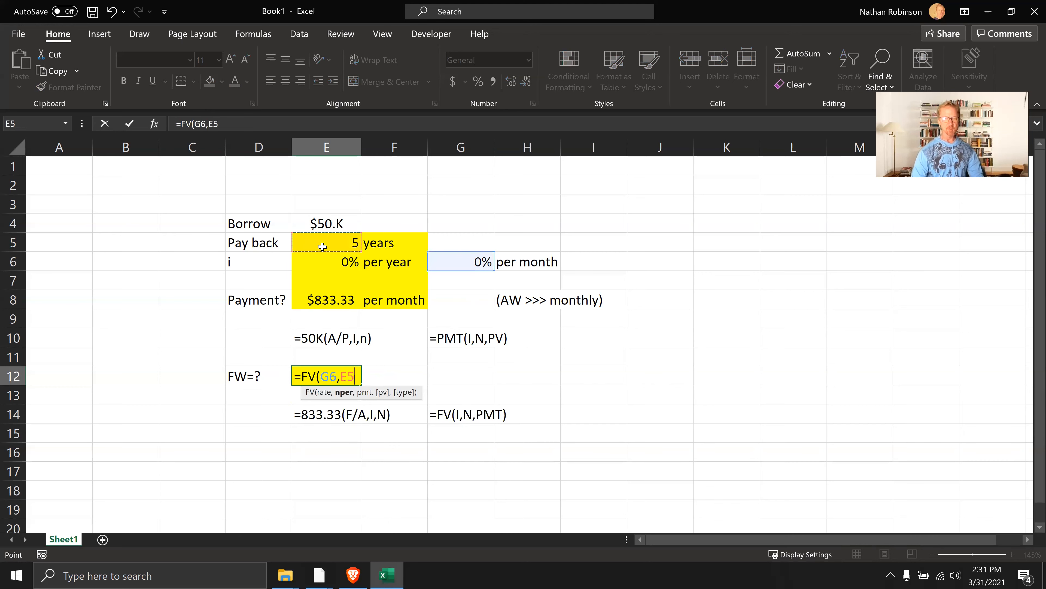
{"action": "type", "text": "*12"}
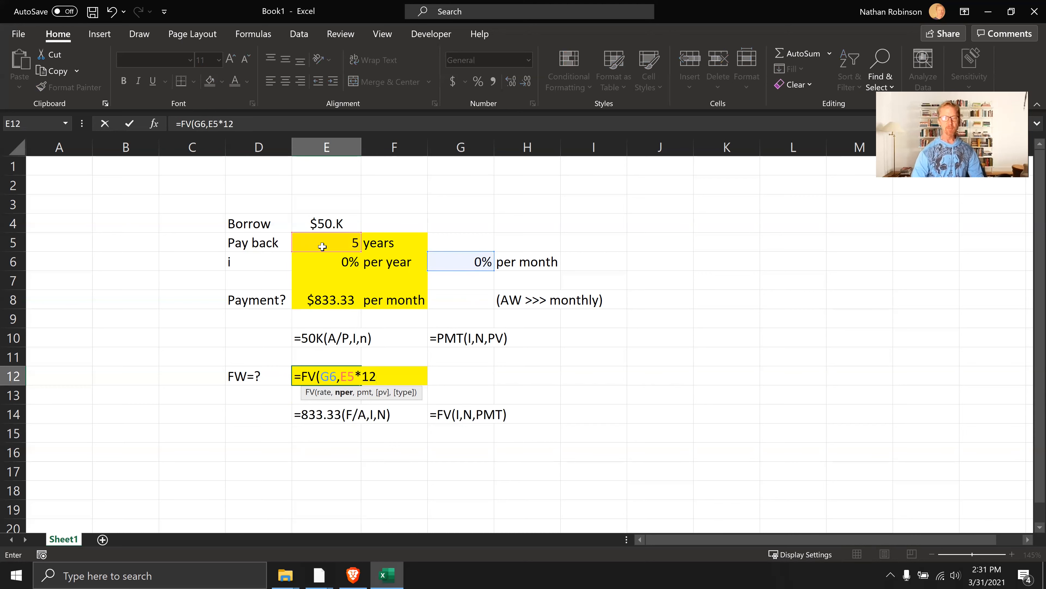
{"action": "type", "text": ",-"}
{"action": "left_click", "coordinate": [336, 298]}
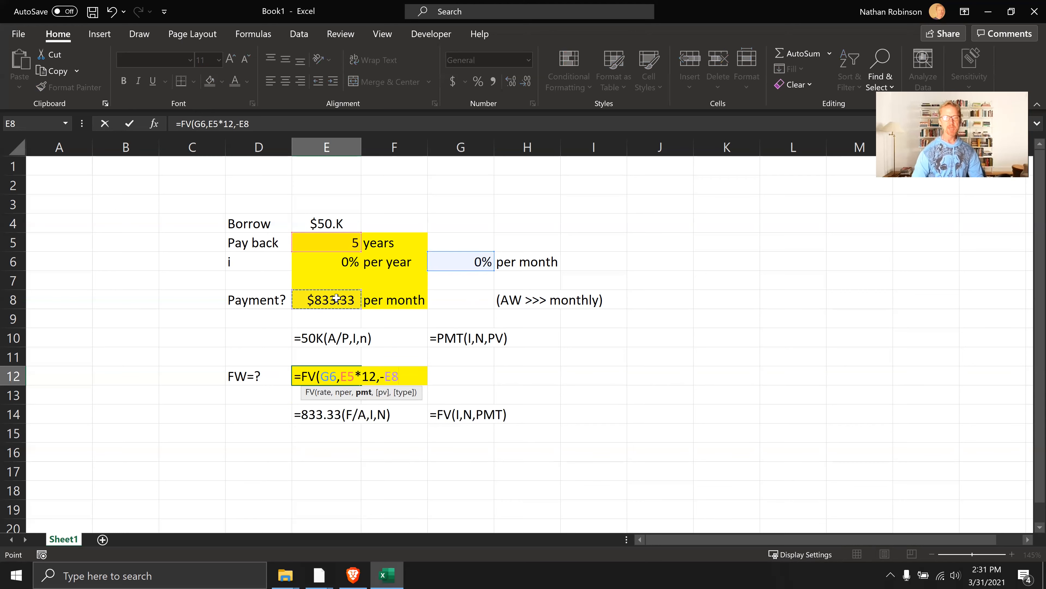
{"action": "key", "text": "Return"}
{"action": "key", "text": "Up"}
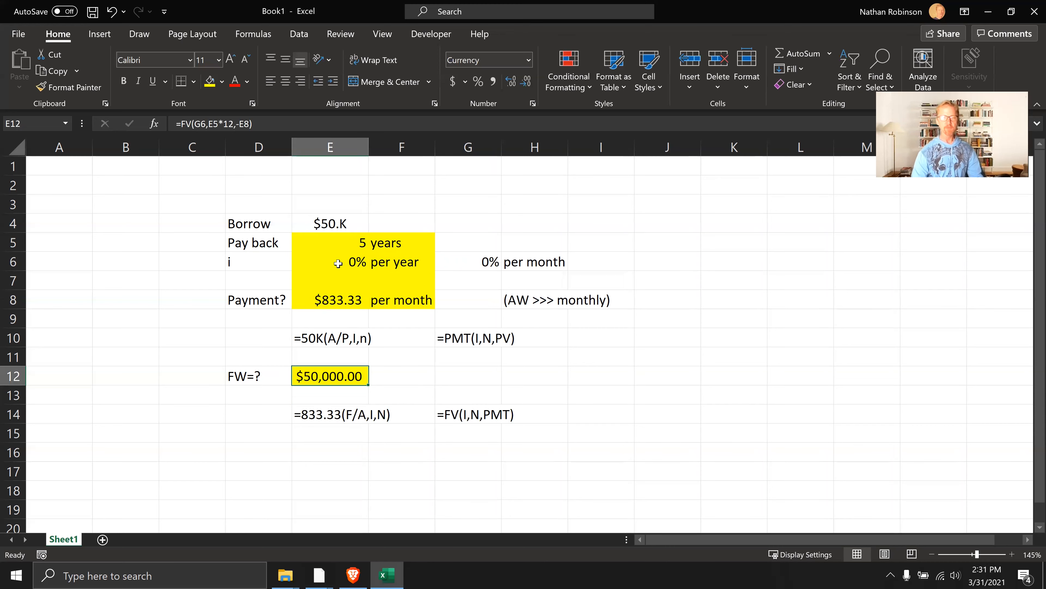
Set the yearly interest rate in E6 to 12% and check the payment and future worth cells
{"action": "left_click", "coordinate": [484, 261]}
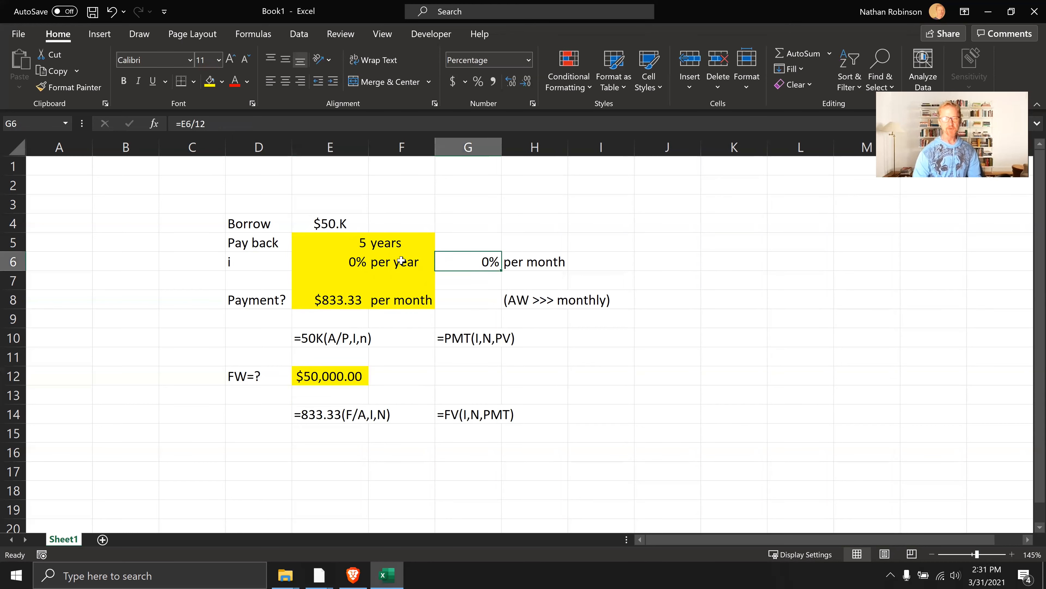
{"action": "left_click", "coordinate": [351, 263]}
{"action": "type", "text": "12"}
{"action": "key", "text": "Return"}
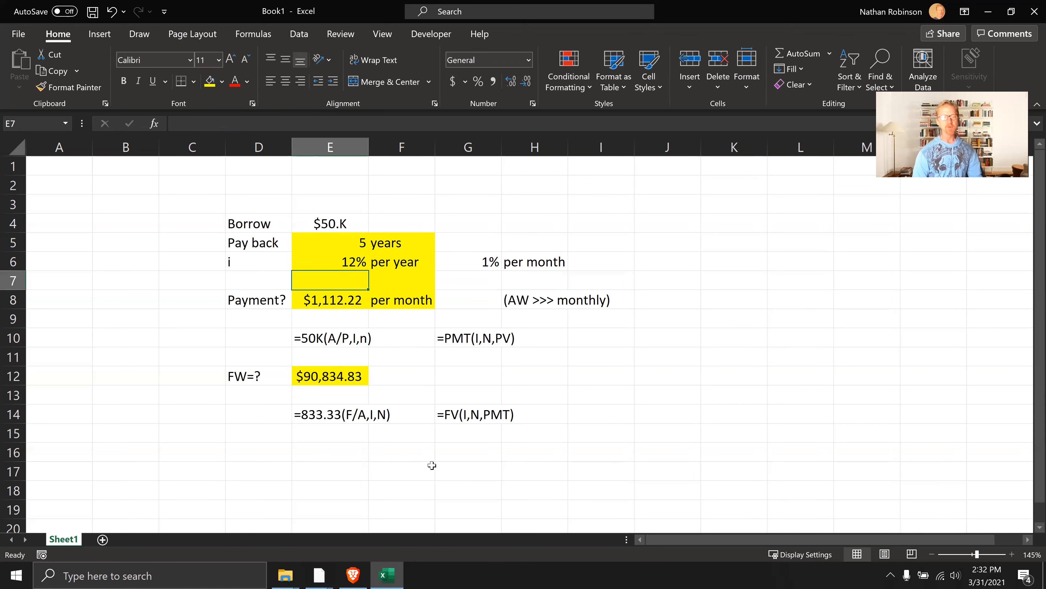
{"action": "left_click", "coordinate": [335, 300]}
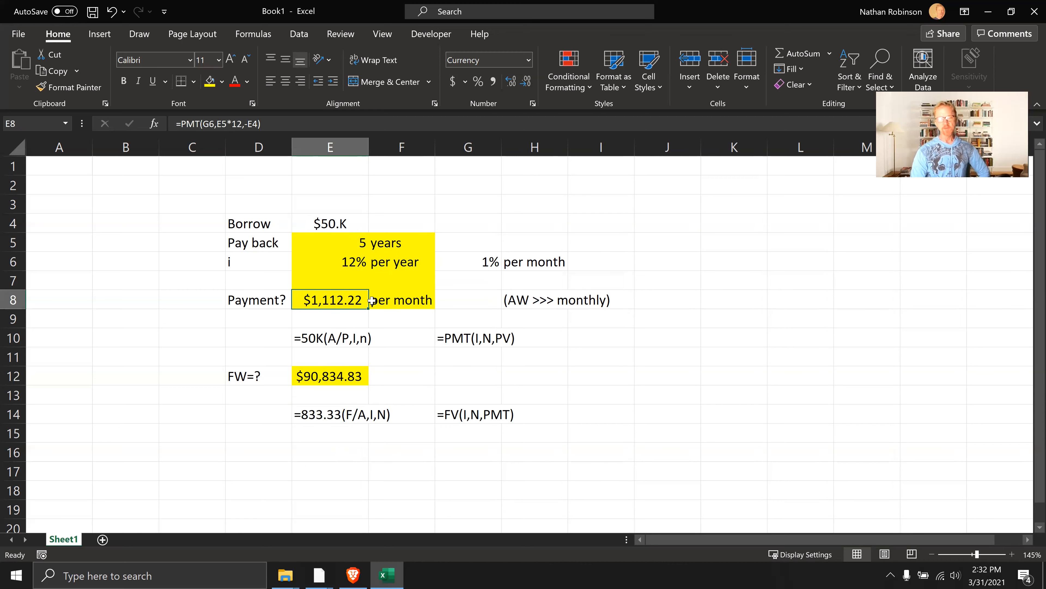
{"action": "left_click", "coordinate": [333, 377]}
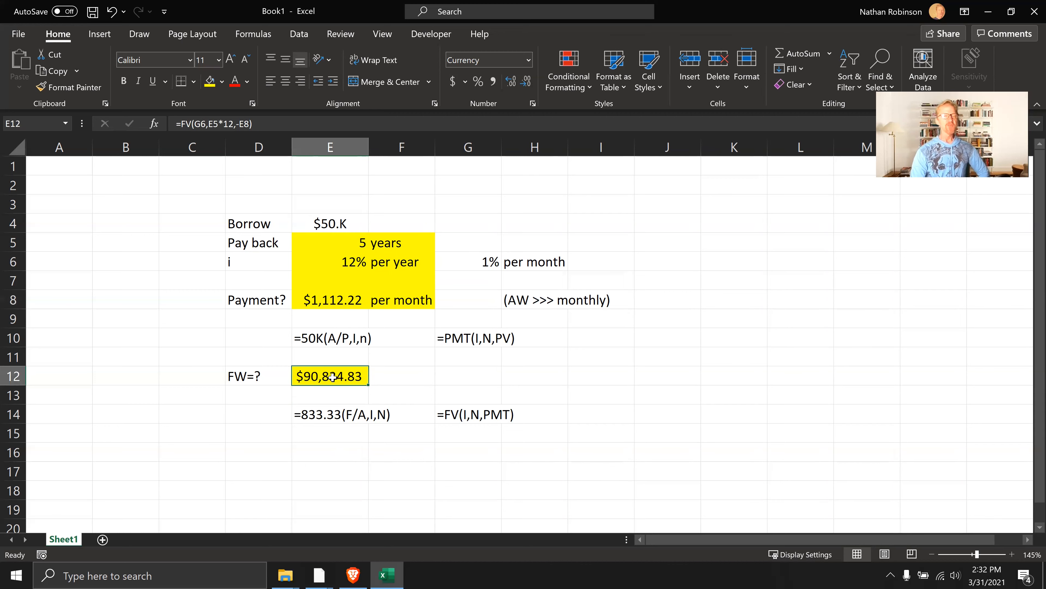
{"action": "left_click", "coordinate": [338, 303]}
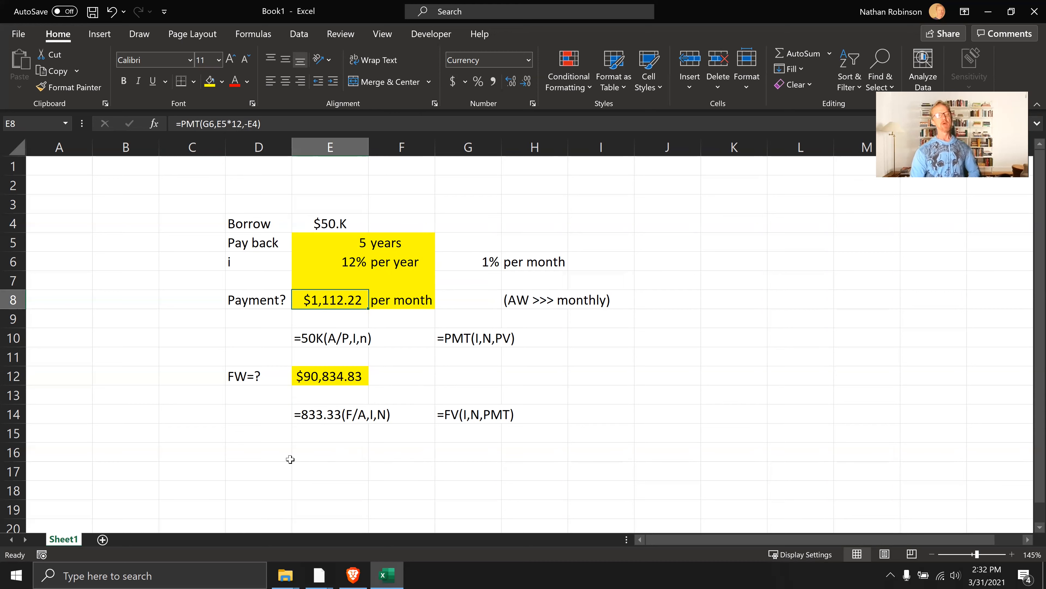
Enter the label FW2=? in D16 for a second future worth calculation
{"action": "left_click", "coordinate": [280, 454]}
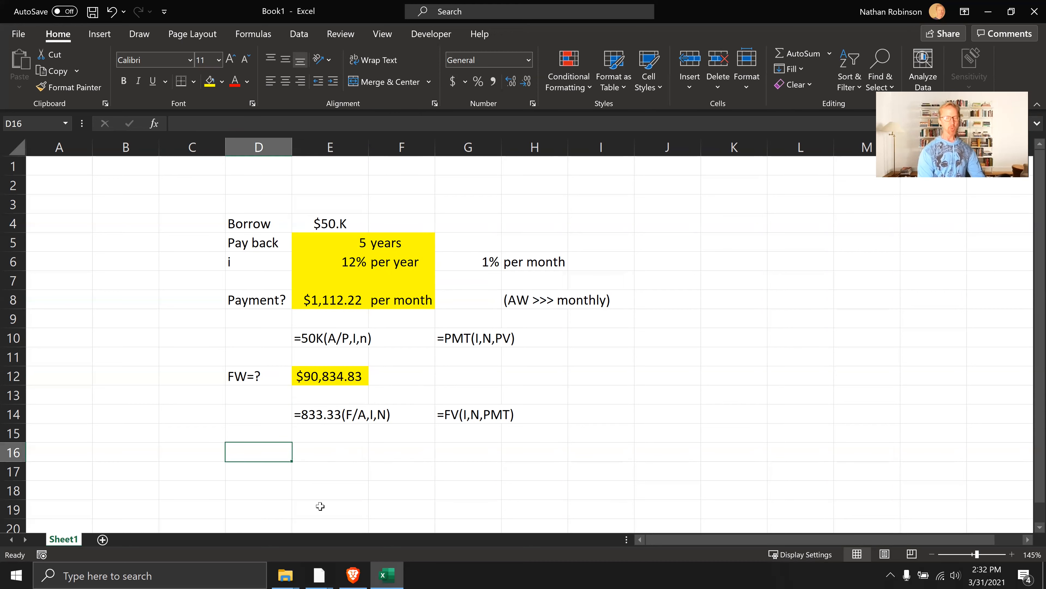
{"action": "type", "text": "FW2="}
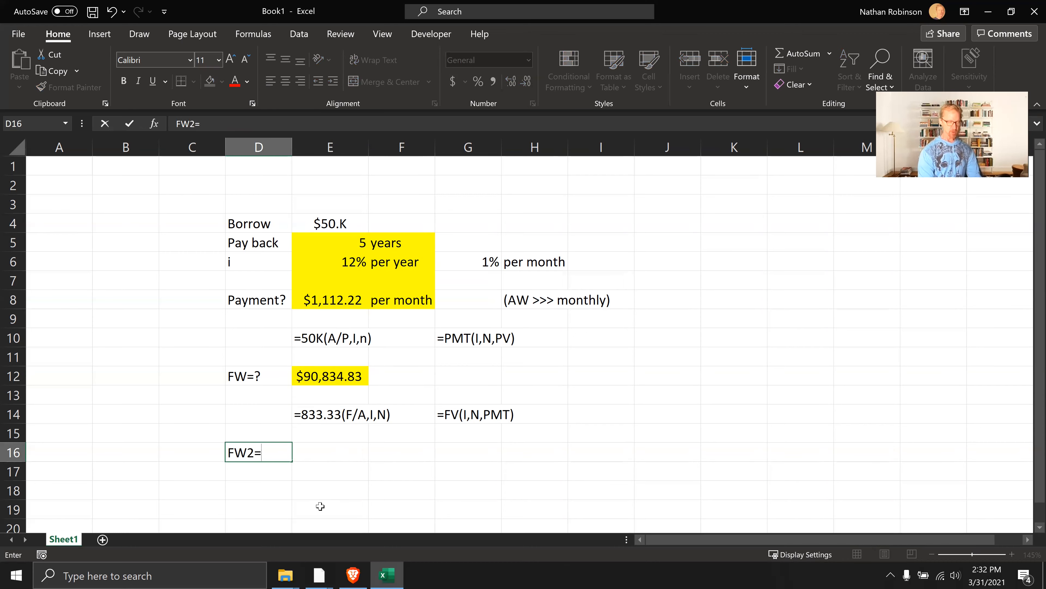
{"action": "type", "text": "?"}
{"action": "key", "text": "Tab"}
Calculate the future worth of the borrowed amount in E16 with =FV(G6,E5*12,,-E4), leaving the payment argument empty
{"action": "type", "text": "=FV("}
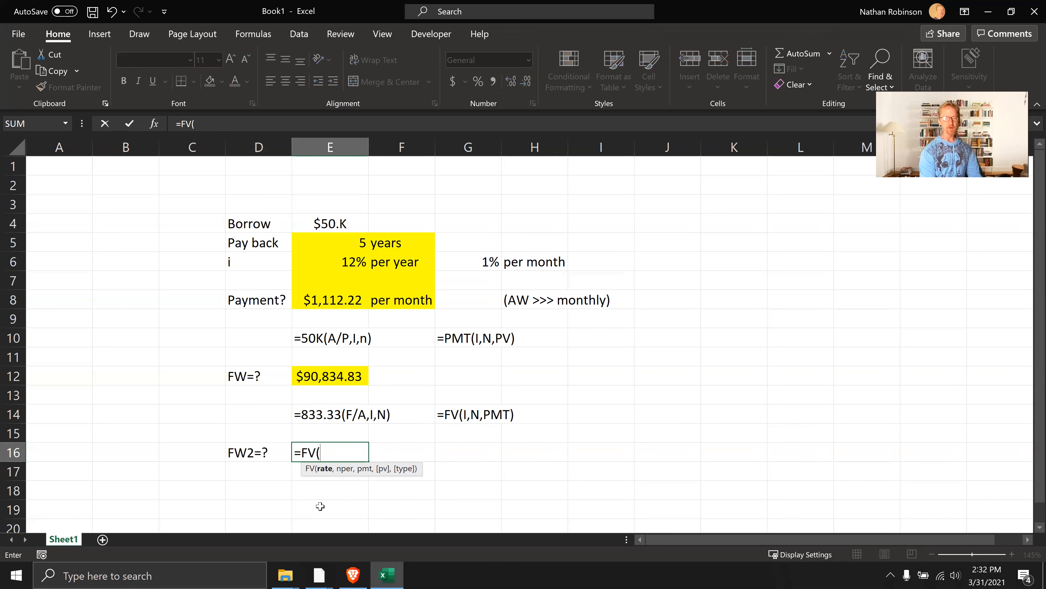
{"action": "left_click", "coordinate": [472, 262]}
{"action": "type", "text": ","}
{"action": "left_click", "coordinate": [353, 243]}
{"action": "type", "text": "*12"}
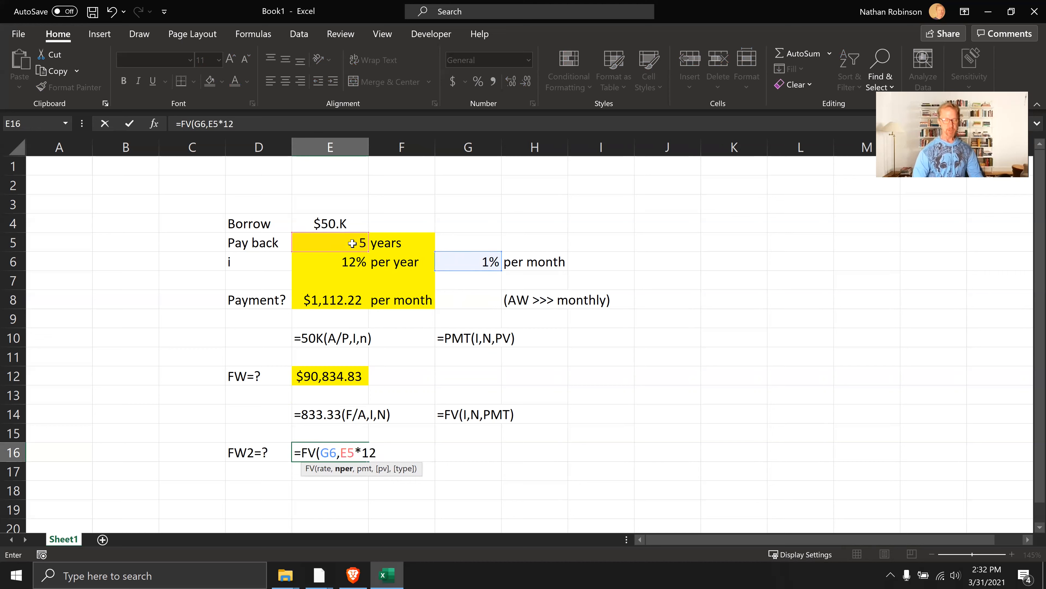
{"action": "type", "text": ","}
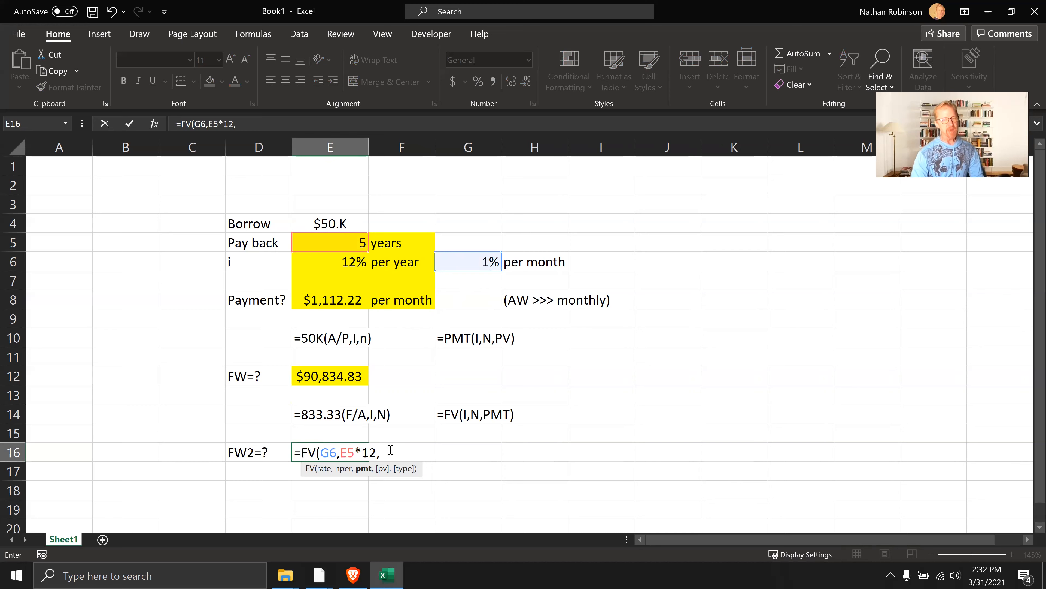
{"action": "type", "text": ","}
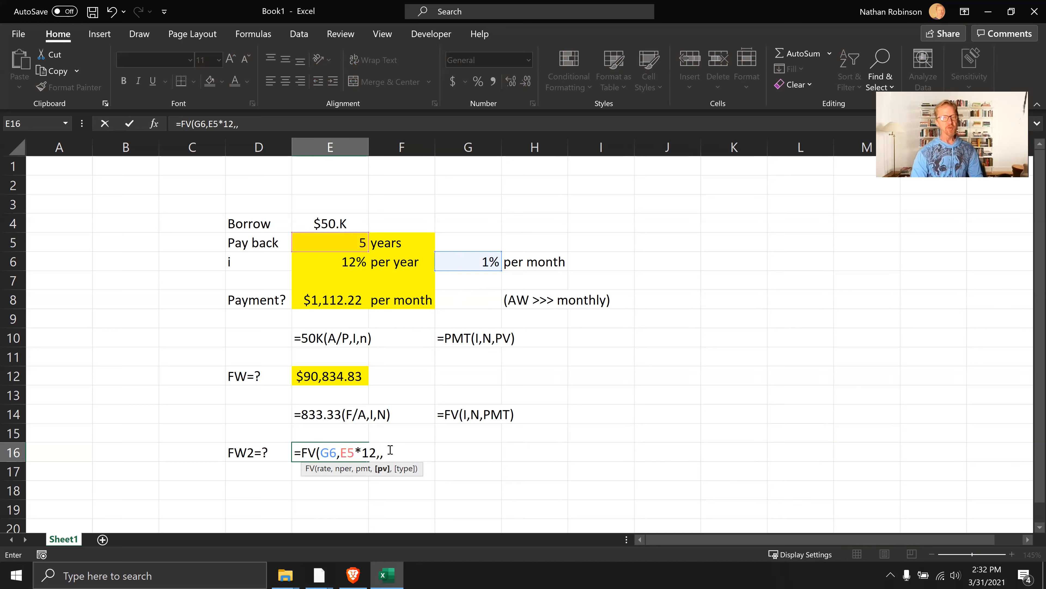
{"action": "type", "text": "-"}
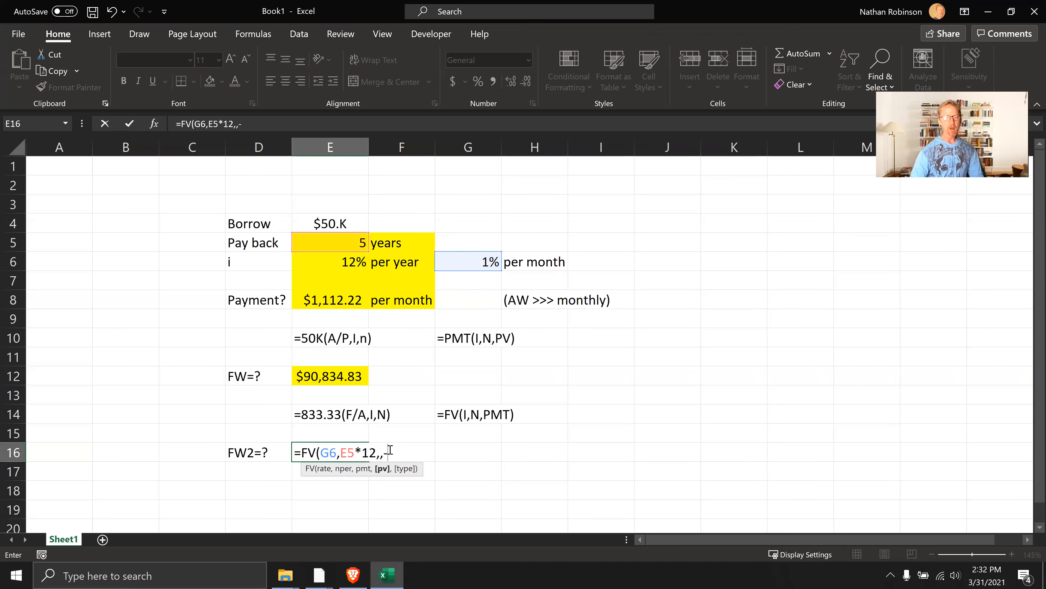
{"action": "left_click", "coordinate": [335, 223]}
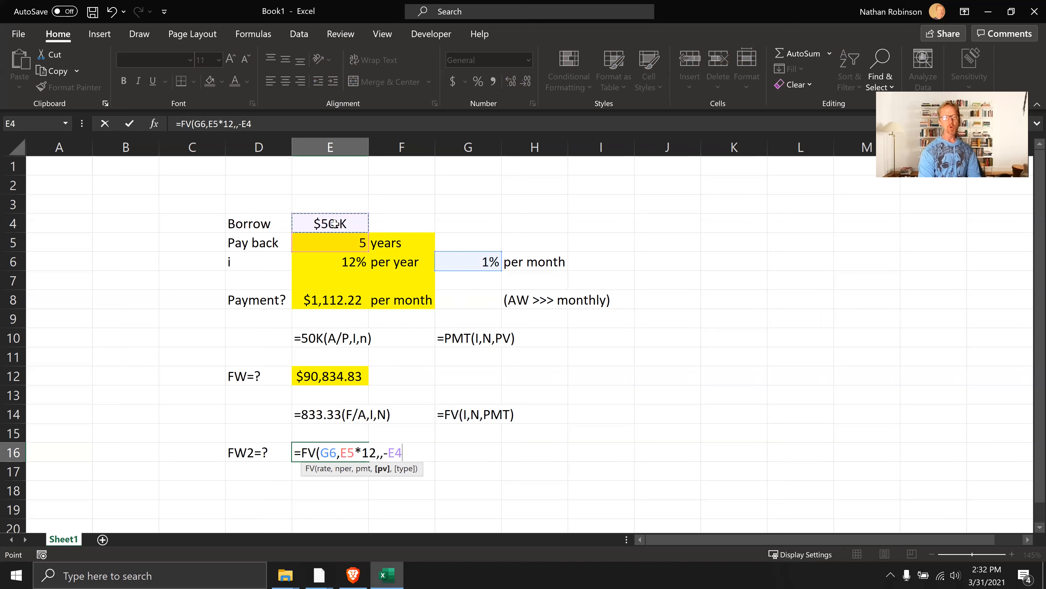
{"action": "type", "text": ")"}
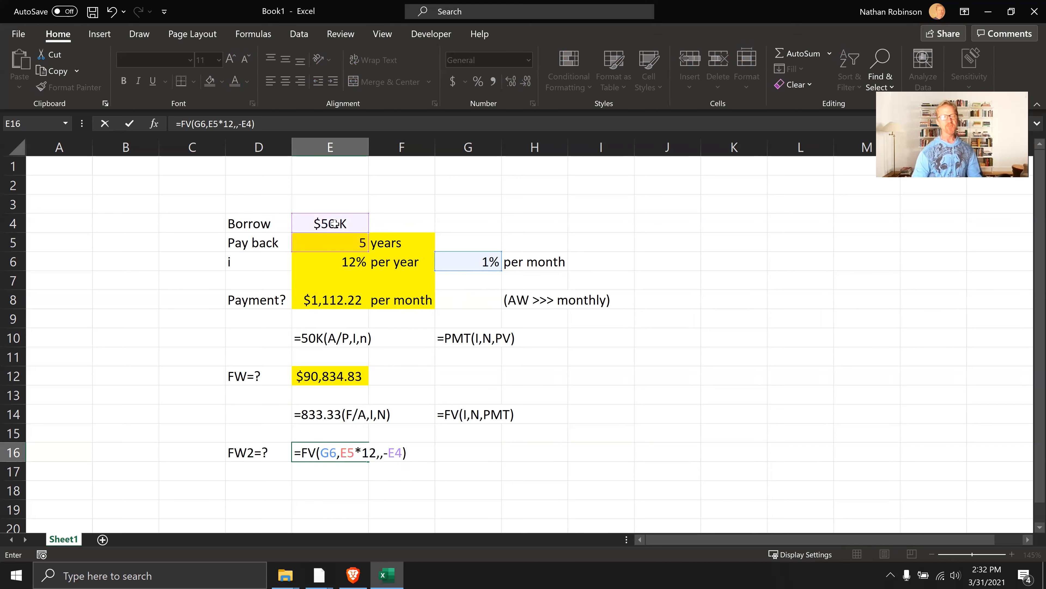
{"action": "key", "text": "Return"}
{"action": "key", "text": "Up"}
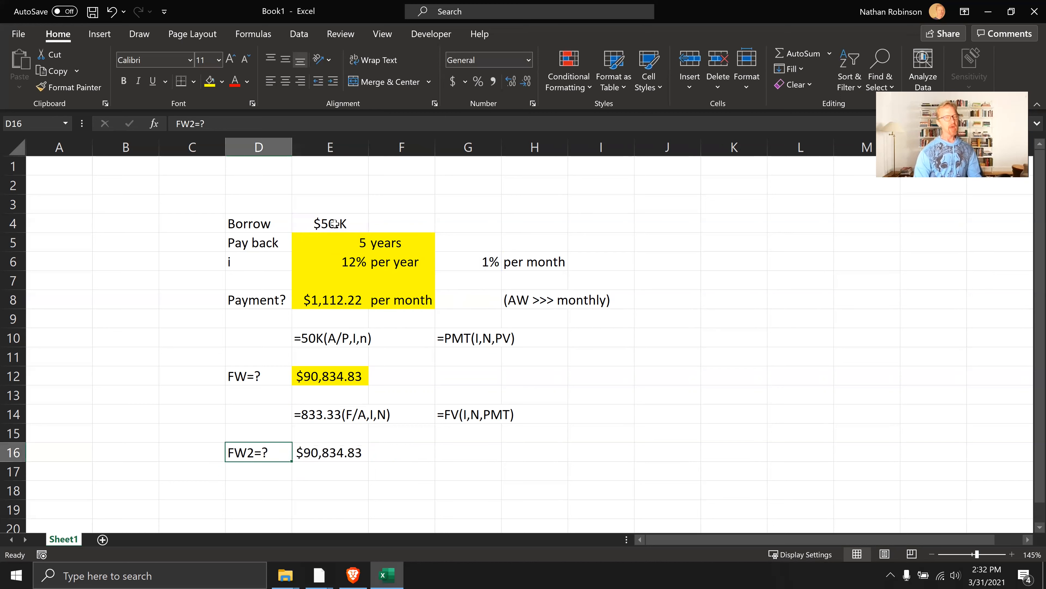
{"action": "key", "text": "Right"}
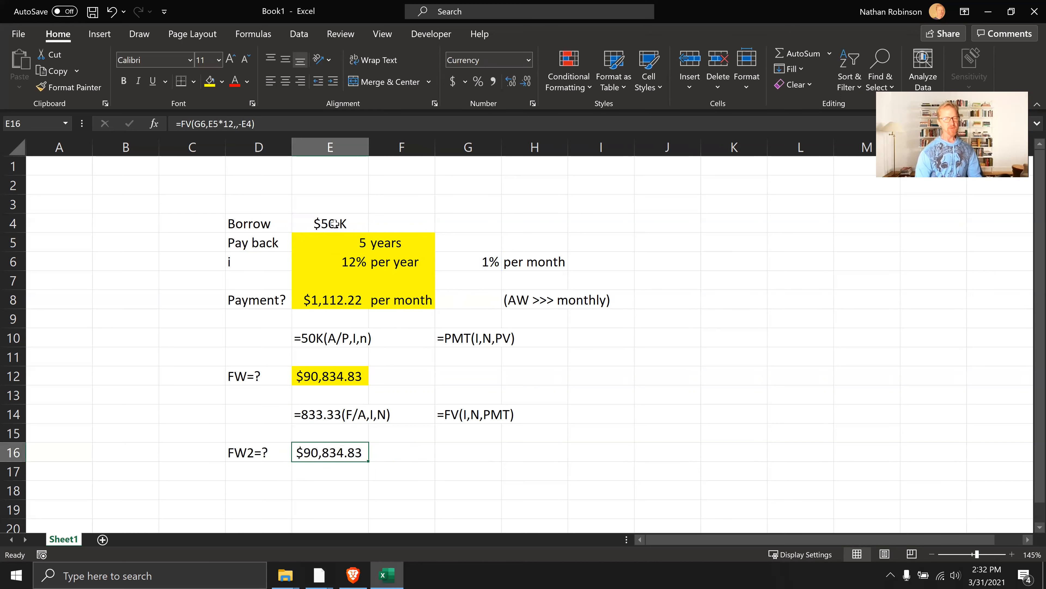
Compare the future worth formulas in E12 and E16 with the payment in E8 and the borrowed amount in E4
{"action": "left_click", "coordinate": [354, 373]}
{"action": "left_click", "coordinate": [316, 453]}
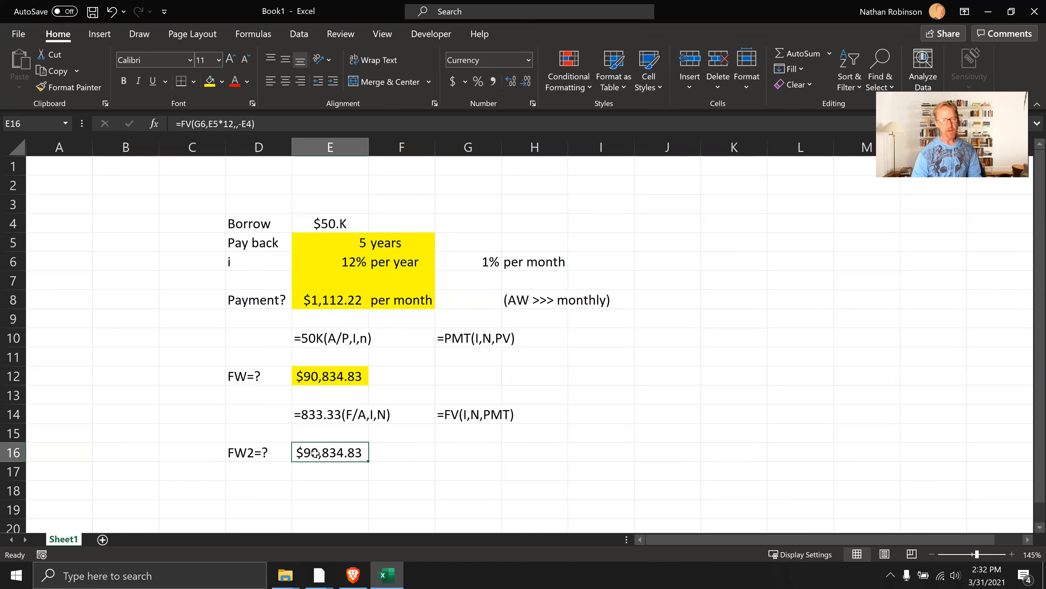
{"action": "left_click", "coordinate": [314, 373]}
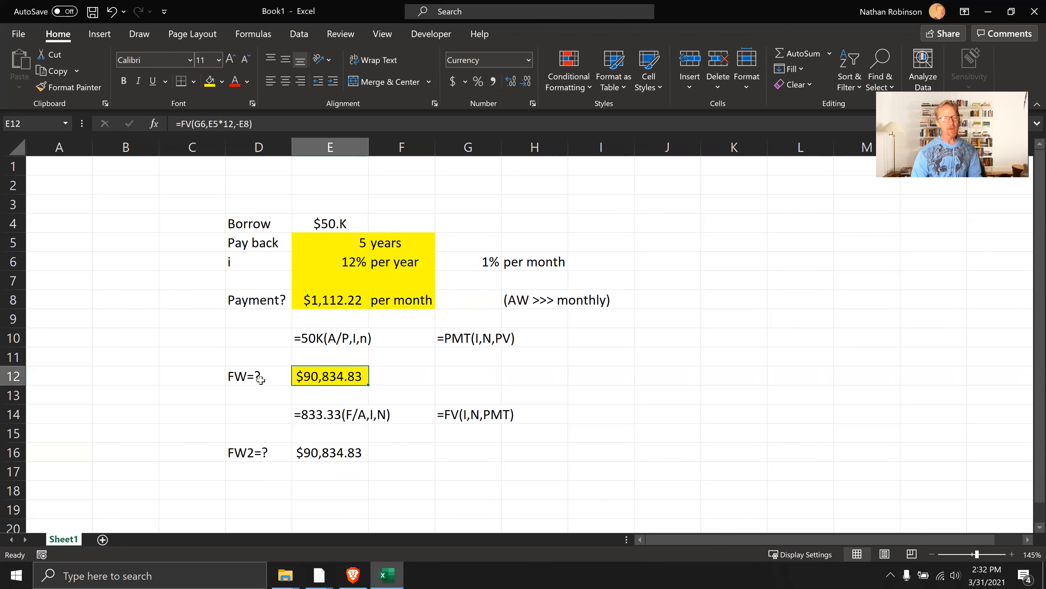
{"action": "left_click", "coordinate": [334, 300]}
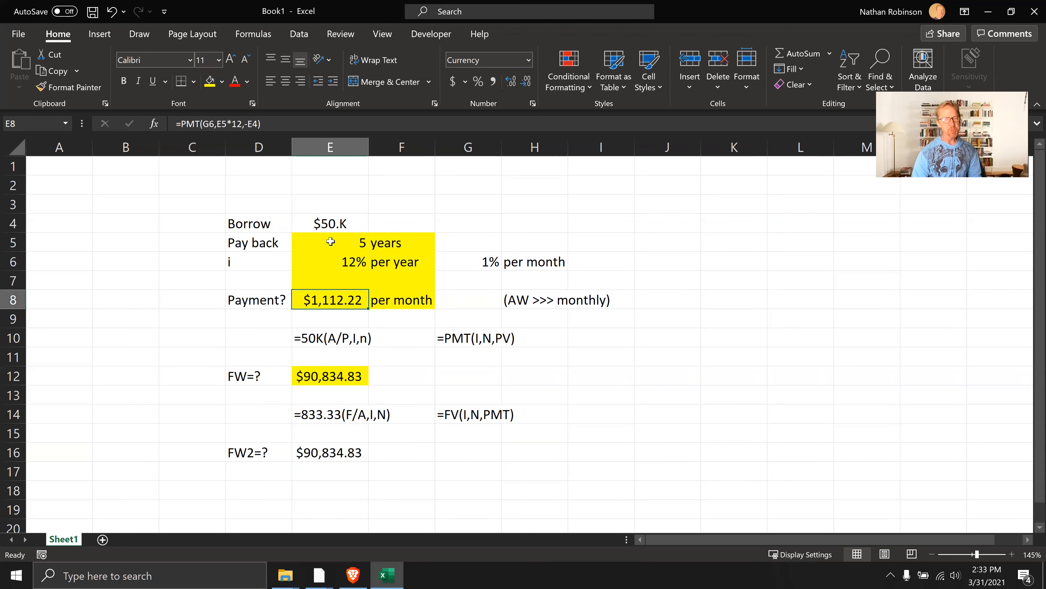
{"action": "left_click", "coordinate": [330, 224]}
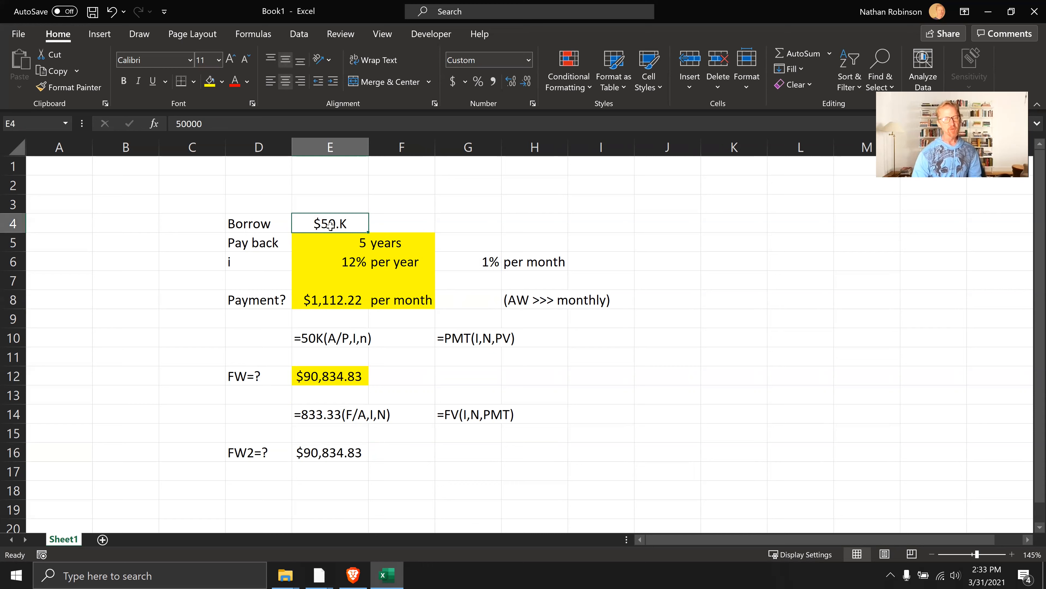
{"action": "left_click", "coordinate": [335, 452]}
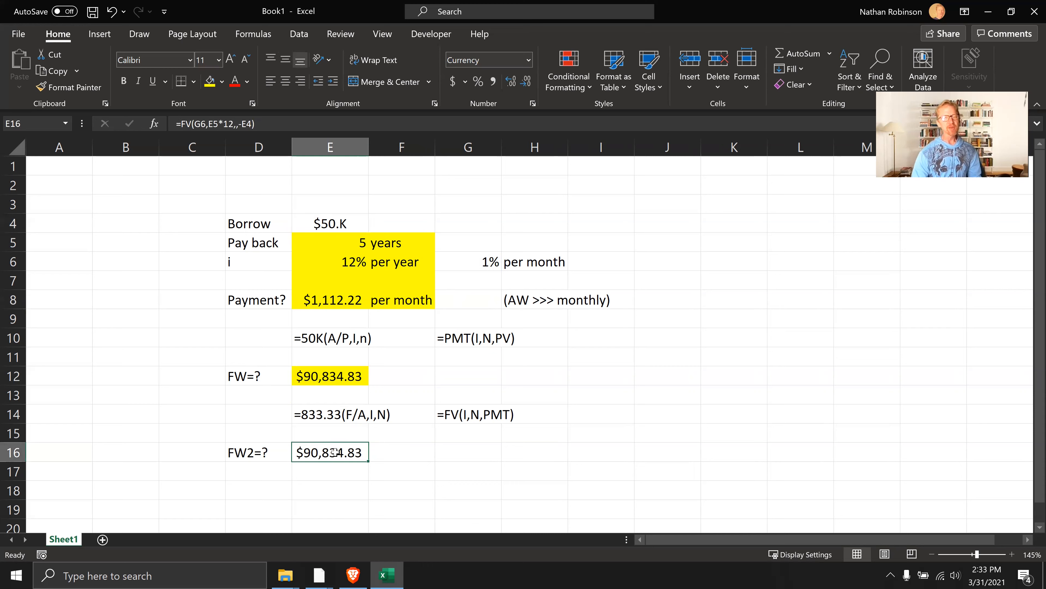
{"action": "left_click", "coordinate": [327, 232]}
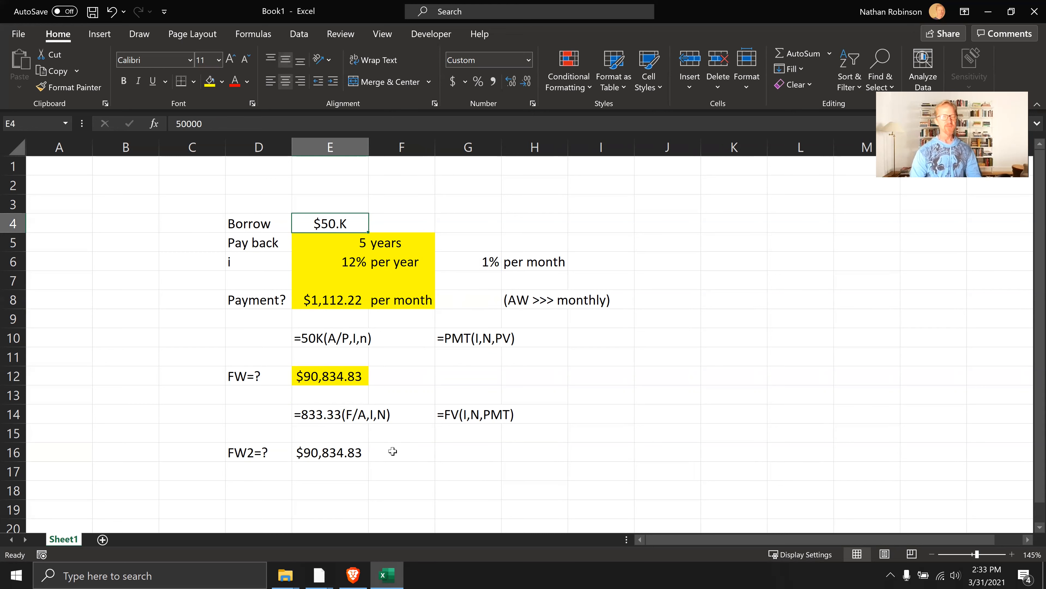
Enter the label PW=? in D18 for the present worth calculation
{"action": "left_click", "coordinate": [266, 488]}
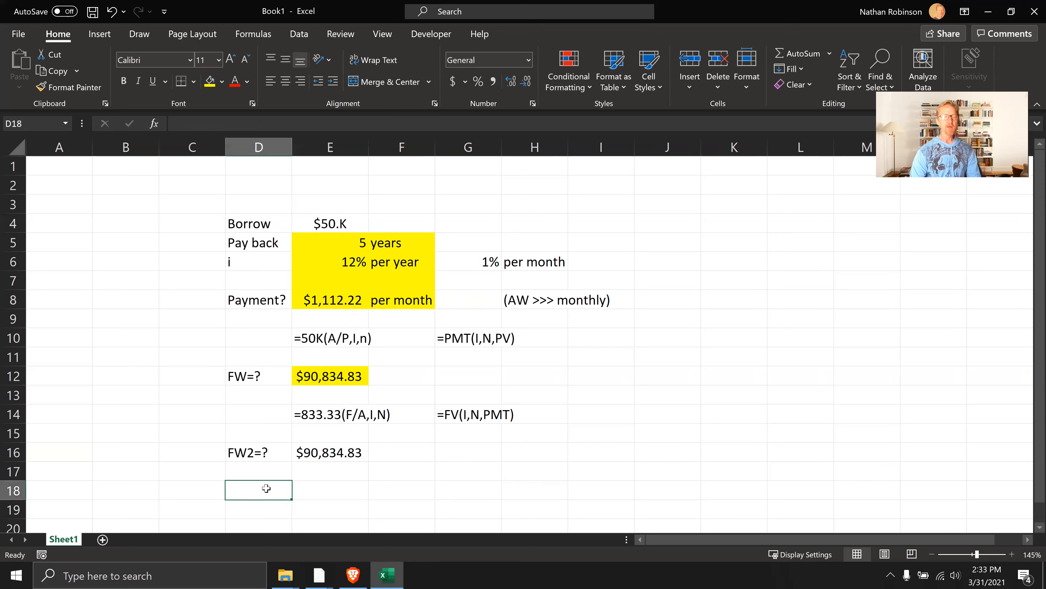
{"action": "type", "text": "PW"}
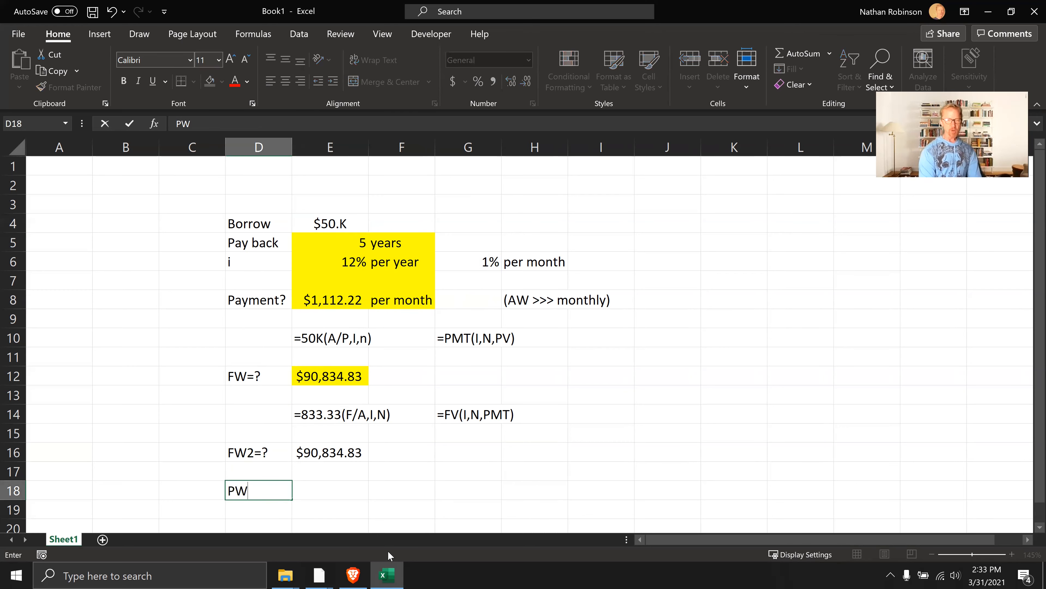
{"action": "type", "text": "=?"}
{"action": "key", "text": "Tab"}
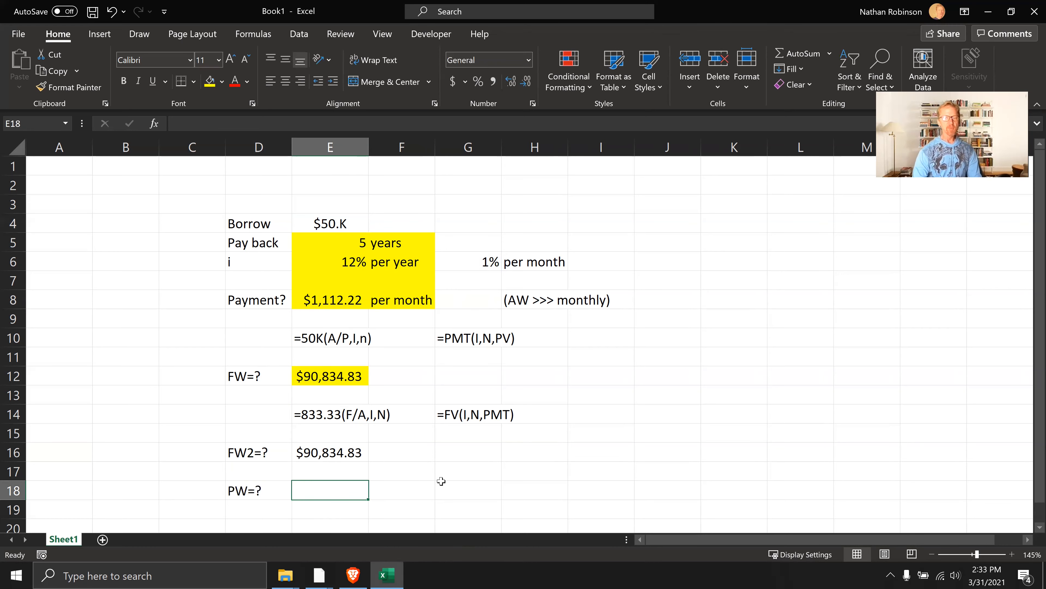
Enter the factor notation =90.8K(P/F,I,N) as text in E20, below the present worth row
{"action": "left_click", "coordinate": [455, 493]}
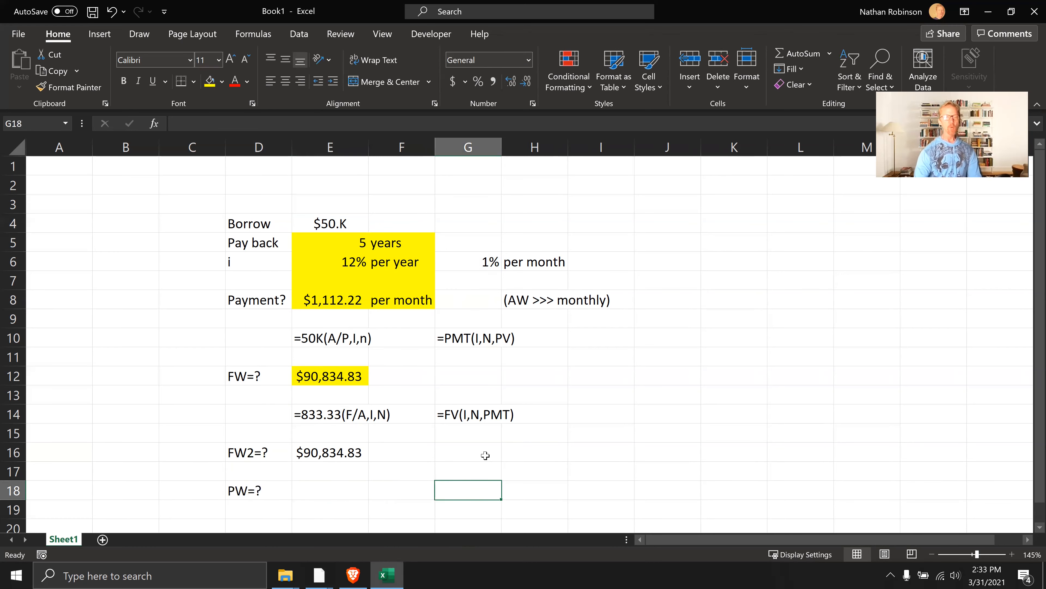
{"action": "scroll", "coordinate": [483, 455], "scroll_direction": "down", "scroll_amount": 1}
{"action": "left_click", "coordinate": [320, 460]}
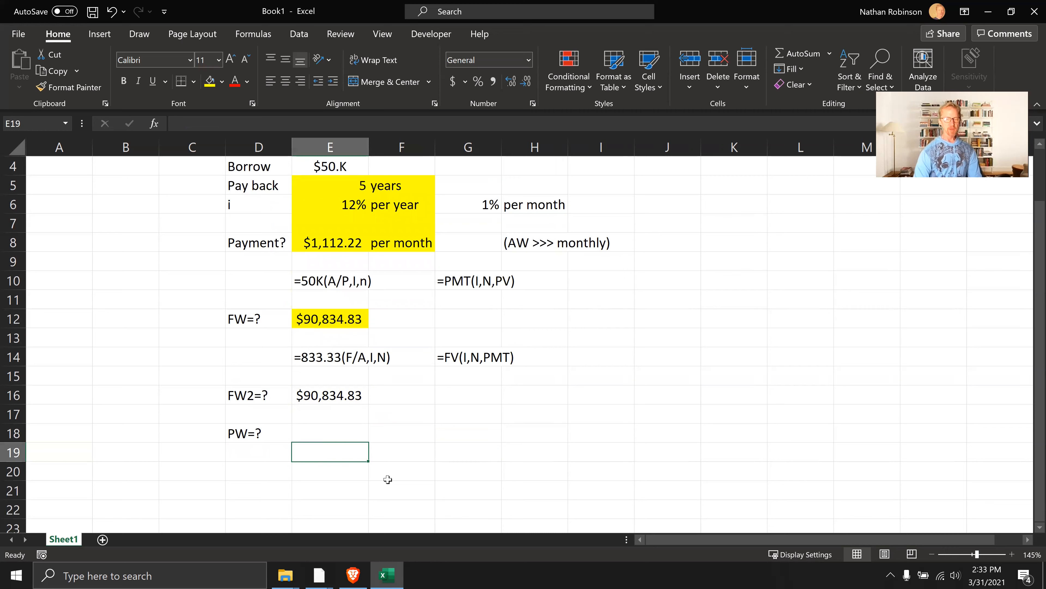
{"action": "key", "text": "Down"}
{"action": "type", "text": "'"}
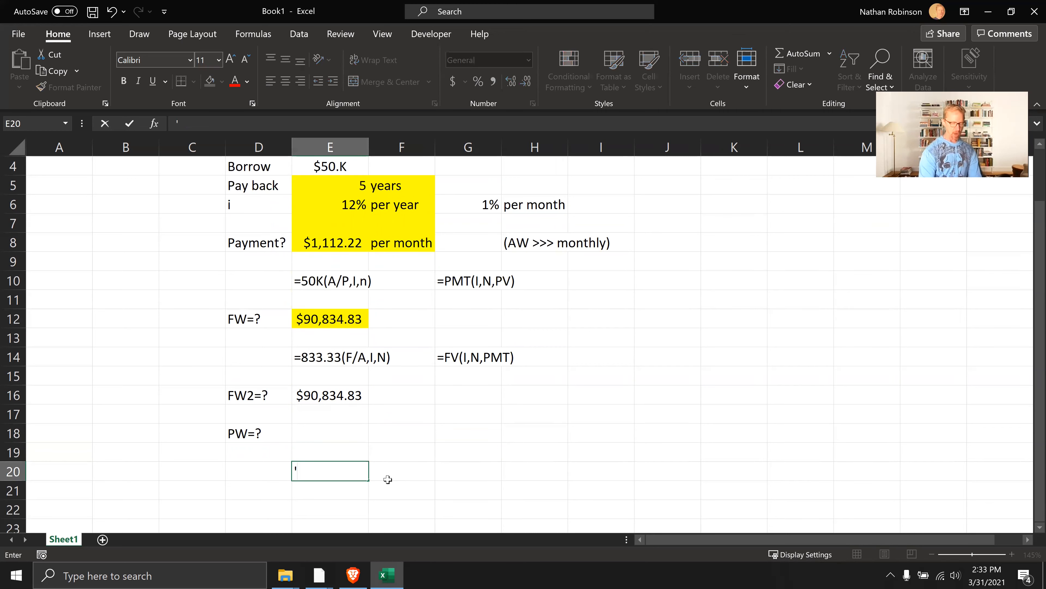
{"action": "type", "text": "="}
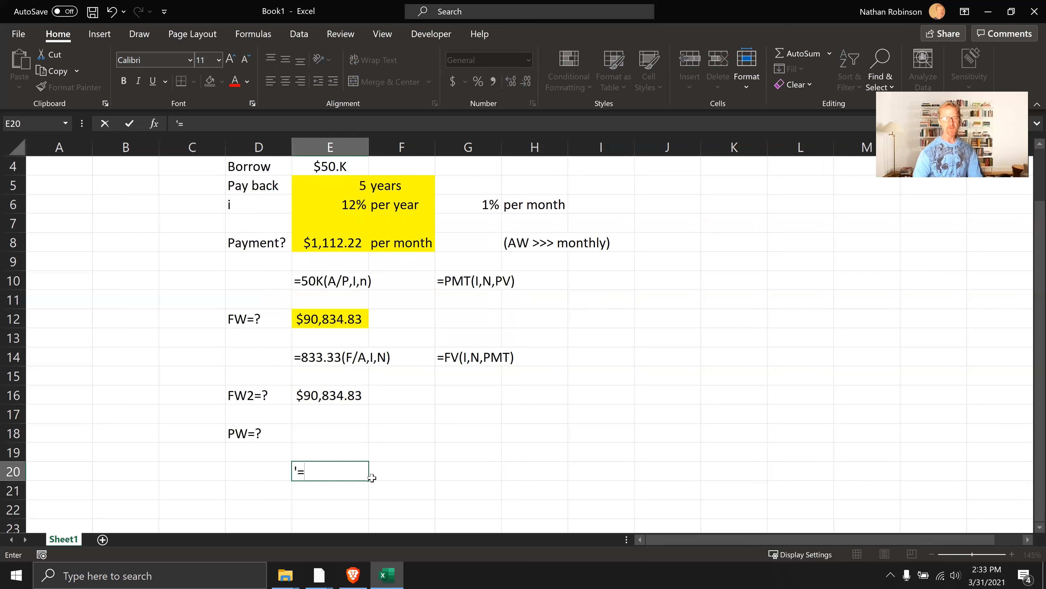
{"action": "type", "text": "90.8"}
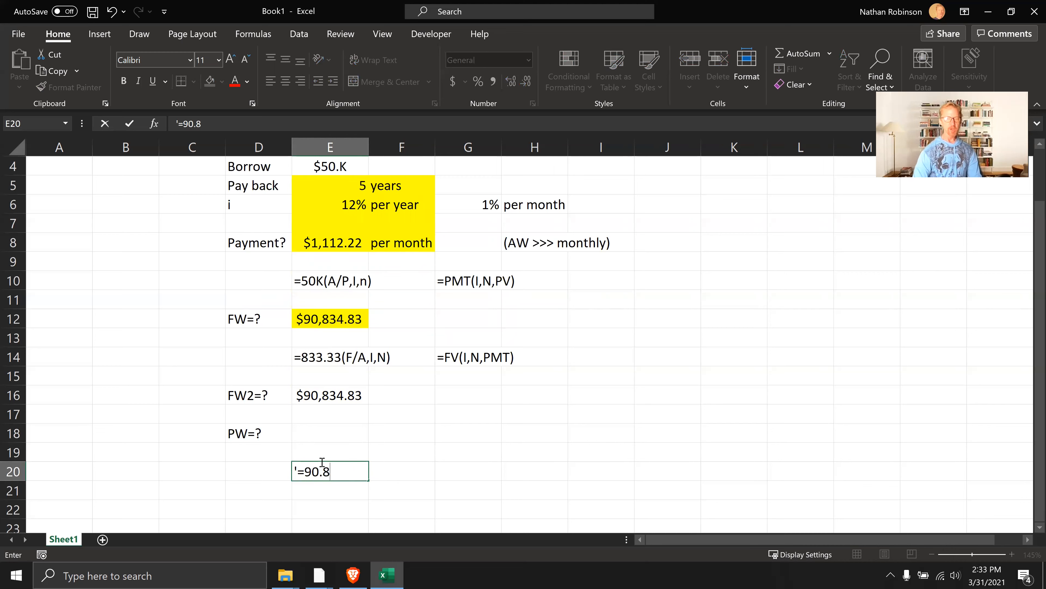
{"action": "type", "text": "K("}
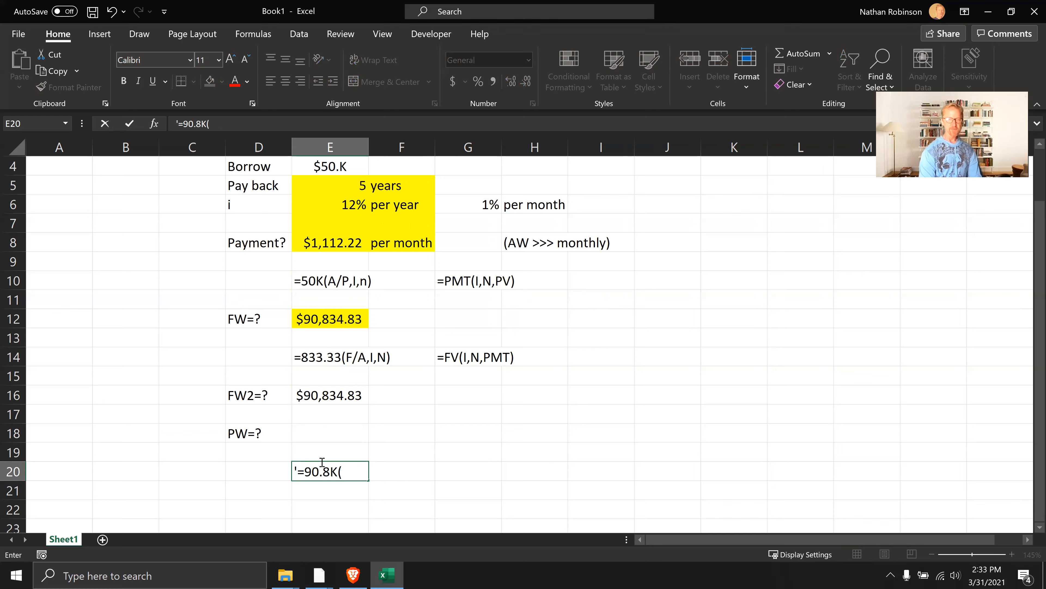
{"action": "type", "text": "P/F,I,N)"}
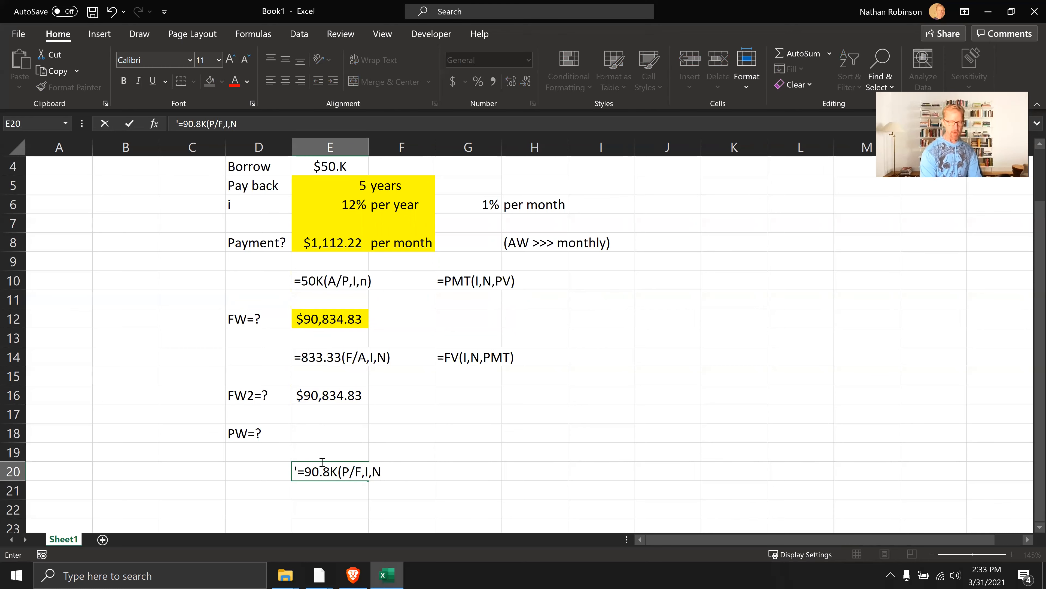
{"action": "key", "text": "Tab"}
{"action": "key", "text": "Tab"}
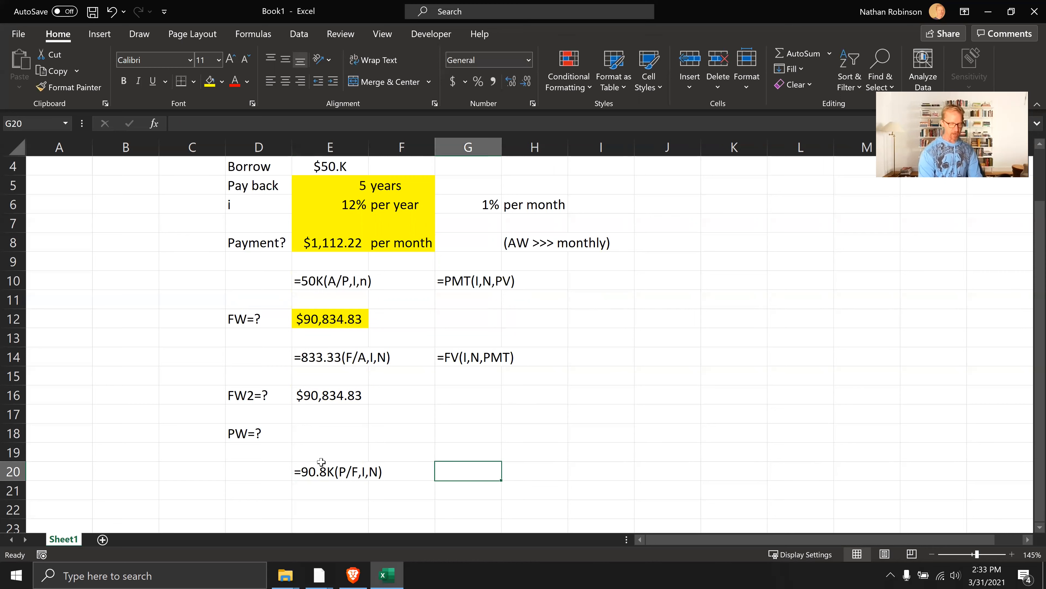
Enter the function syntax =PV(I,n,,FV) as text in G20, beside the P/F factor notation
{"action": "type", "text": "'="}
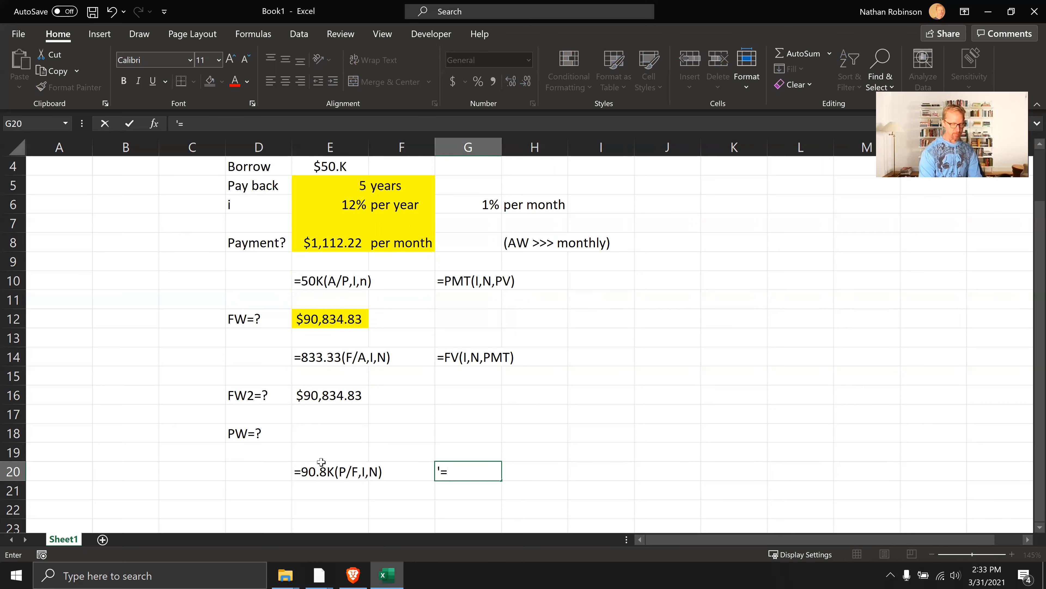
{"action": "type", "text": "PV("}
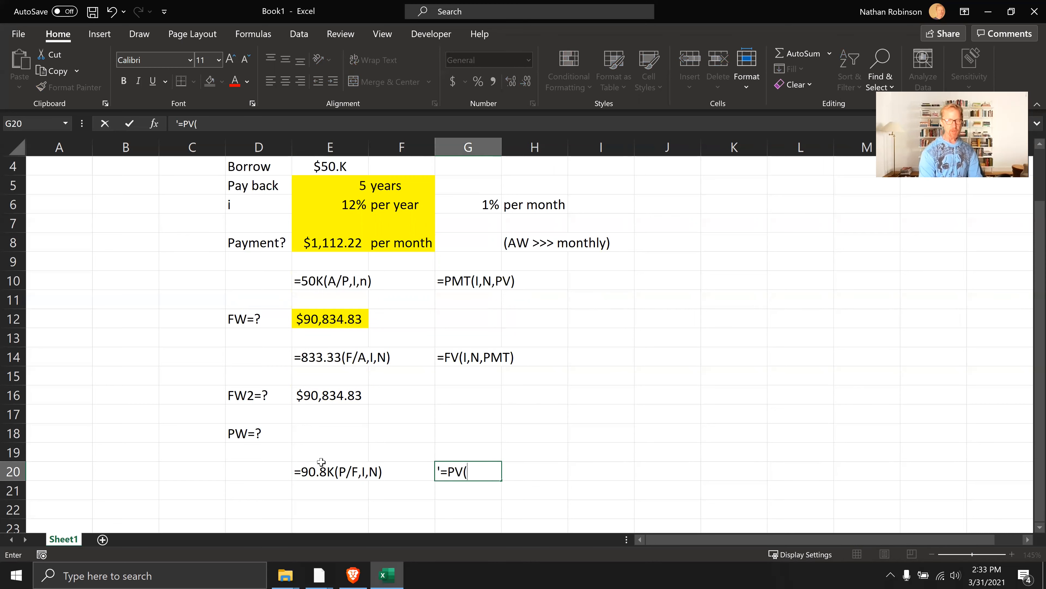
{"action": "type", "text": "o"}
{"action": "key", "text": "BackSpace"}
{"action": "type", "text": "i,n,"}
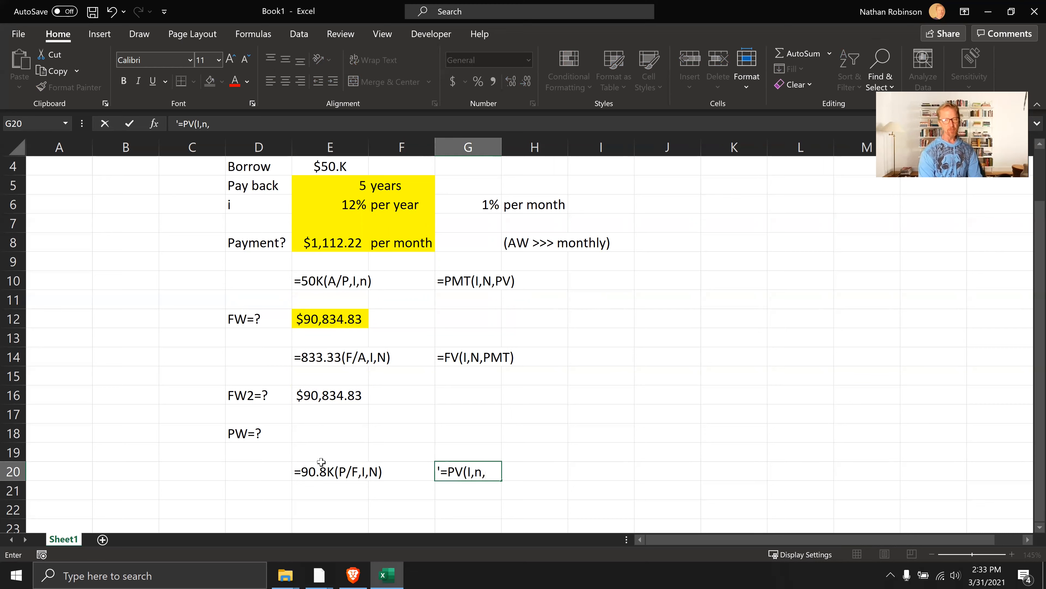
{"action": "type", "text": ",FW"}
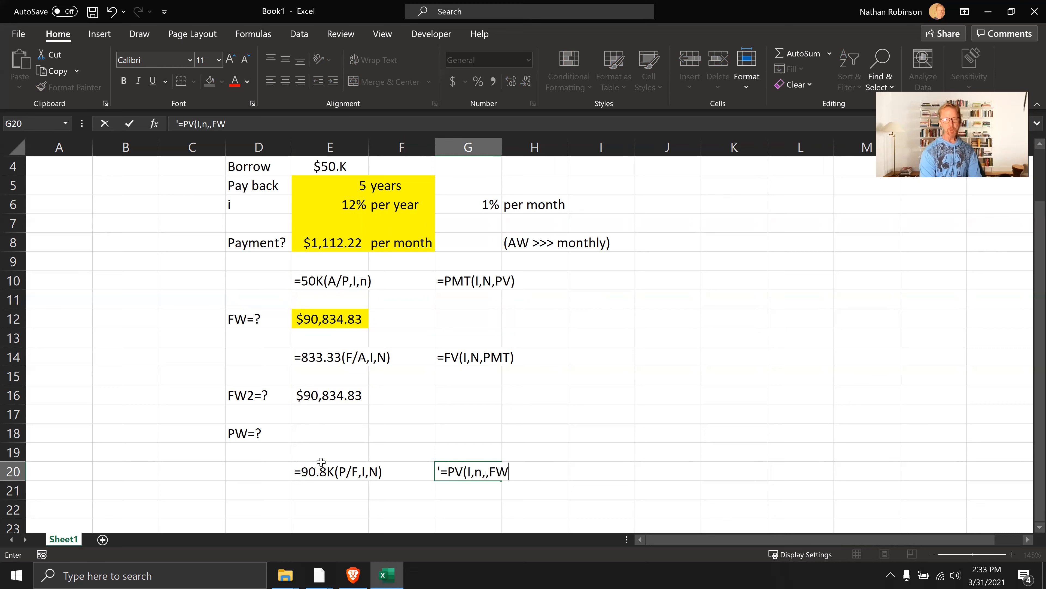
{"action": "key", "text": "BackSpace"}
{"action": "type", "text": "V)"}
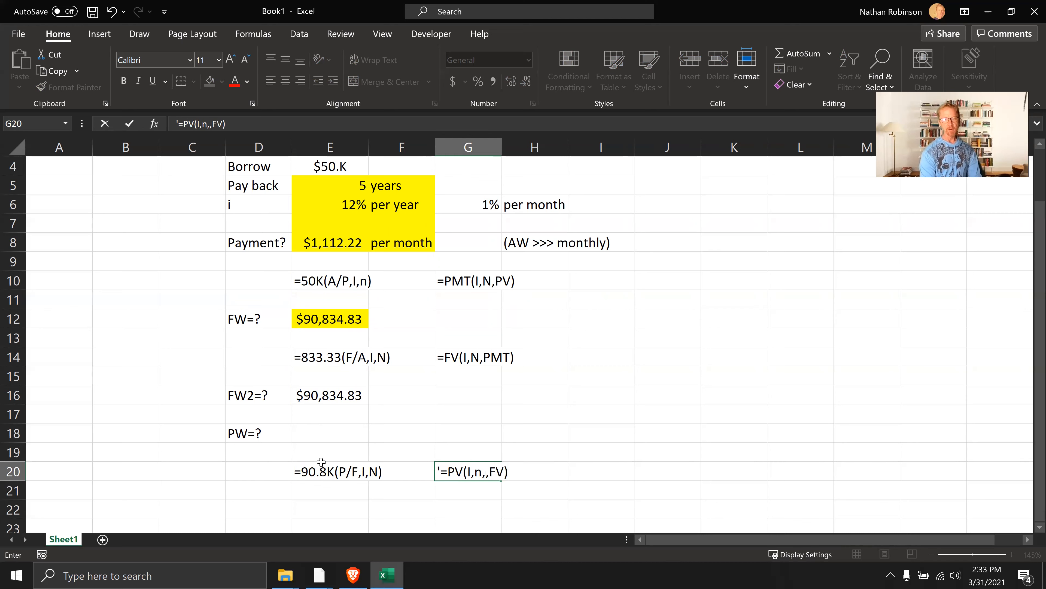
{"action": "key", "text": "Return"}
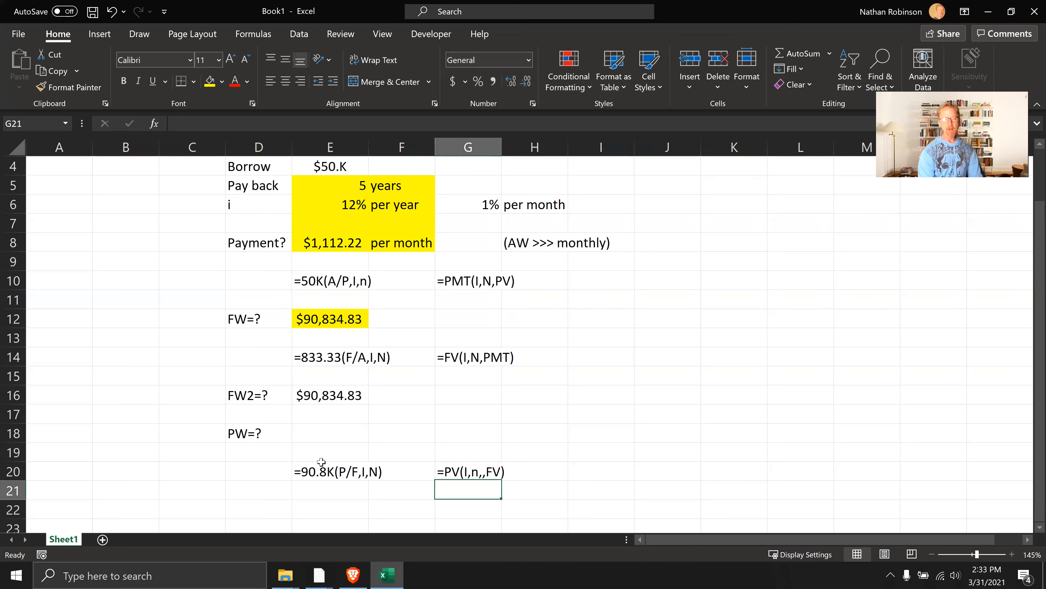
Calculate the present worth in E18 with =PV(G6,E5*12,,-E16), leaving the payment argument empty
{"action": "left_click", "coordinate": [306, 430]}
{"action": "type", "text": "="}
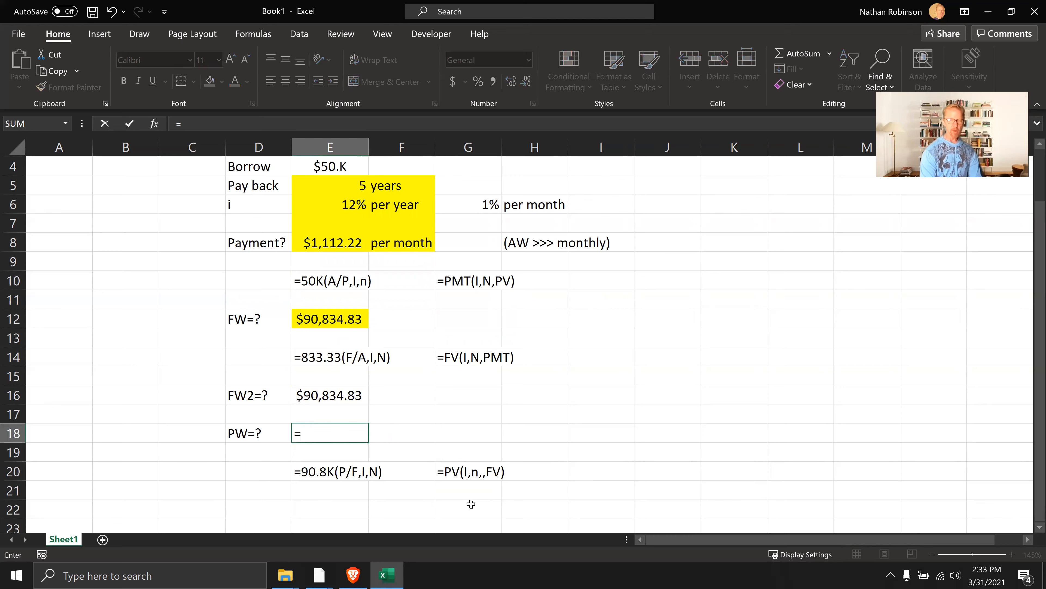
{"action": "type", "text": "PV("}
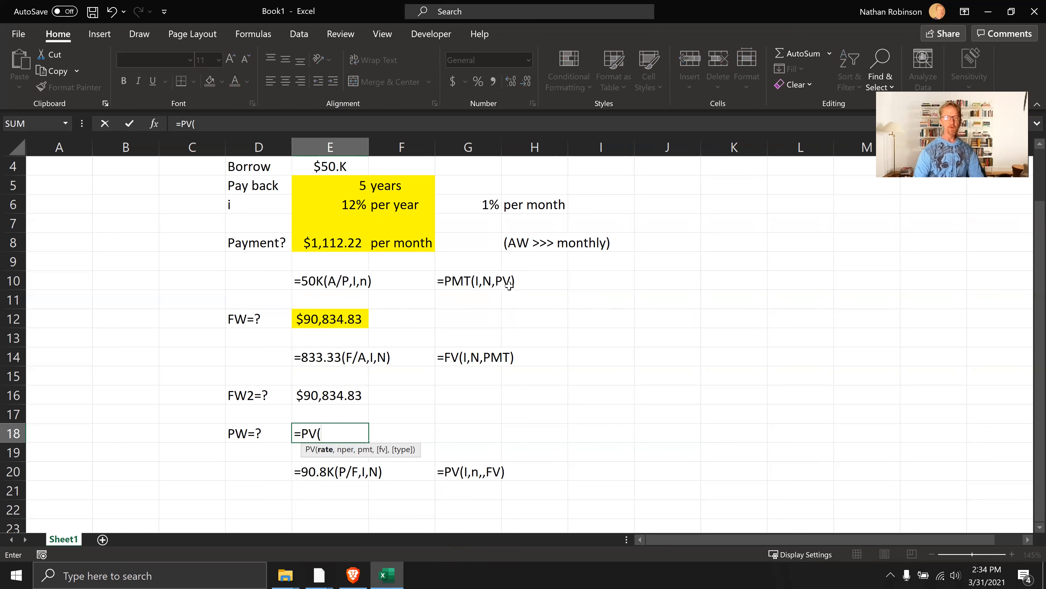
{"action": "left_click", "coordinate": [488, 205]}
{"action": "type", "text": ","}
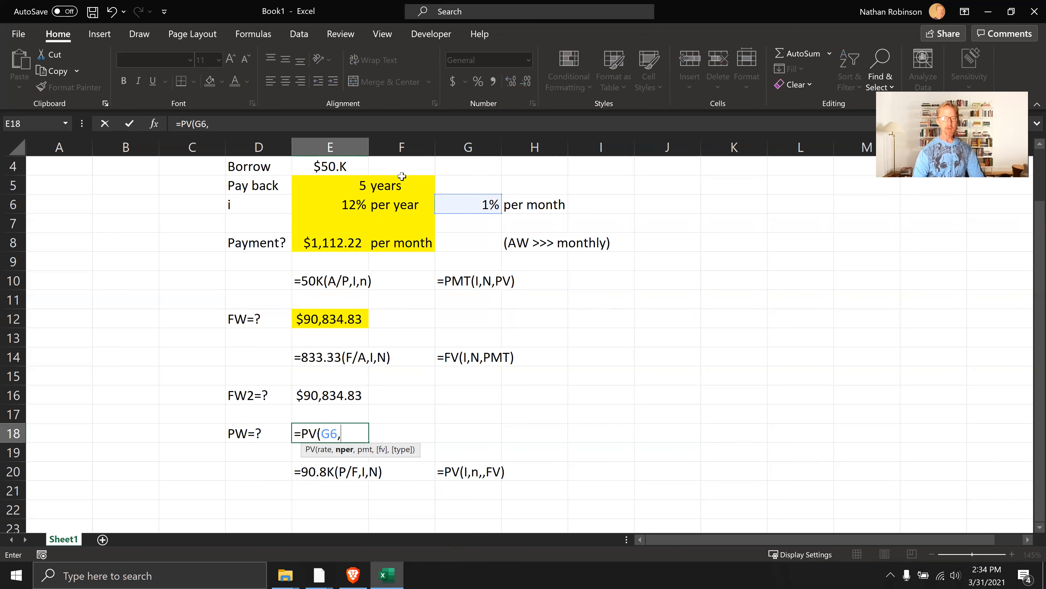
{"action": "left_click", "coordinate": [343, 189]}
{"action": "type", "text": "*12"}
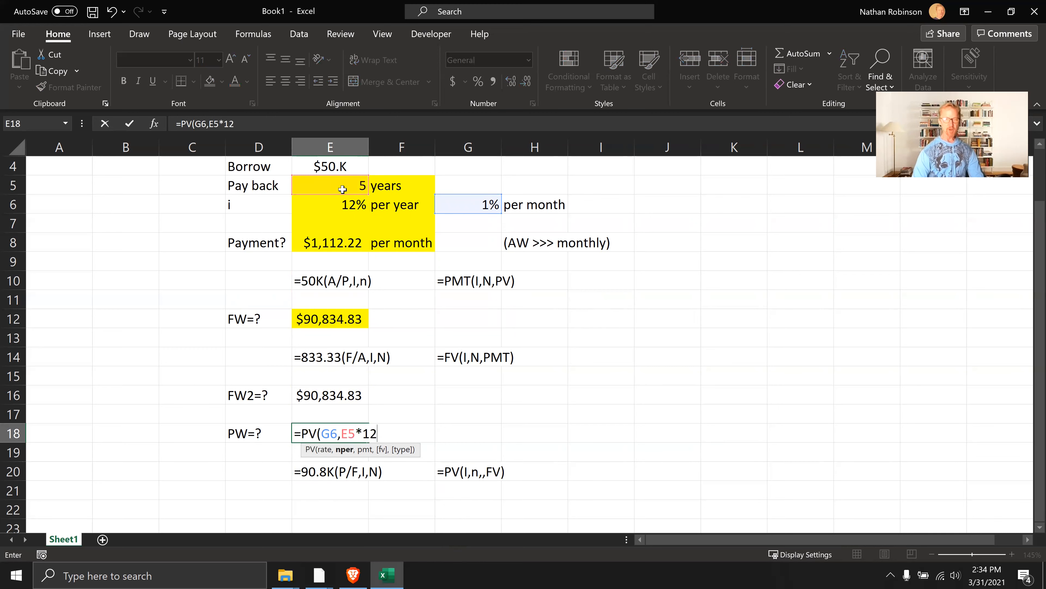
{"action": "type", "text": ",,"}
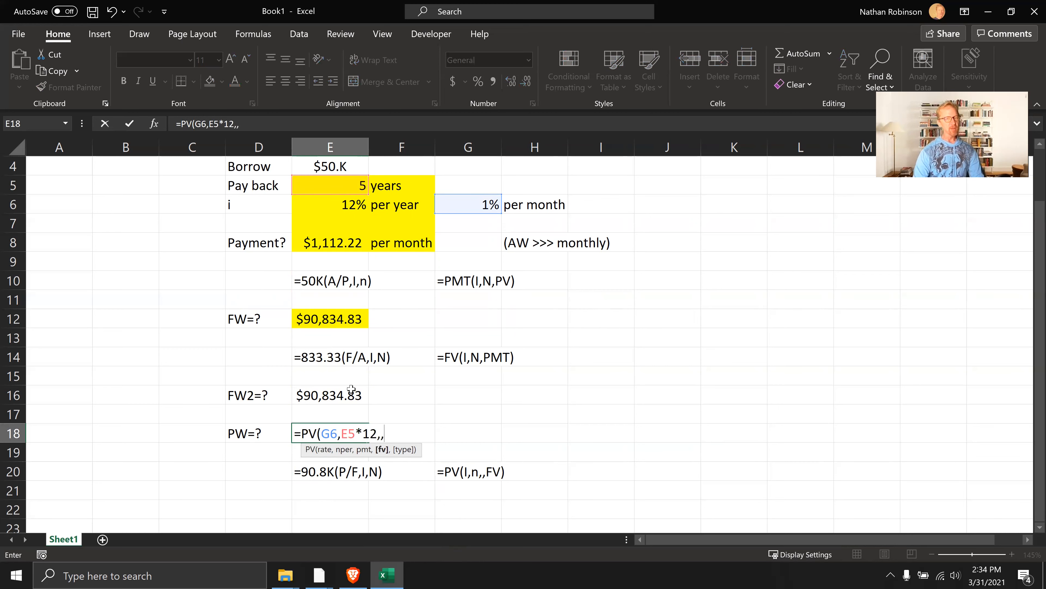
{"action": "type", "text": "-"}
{"action": "left_click", "coordinate": [335, 395]}
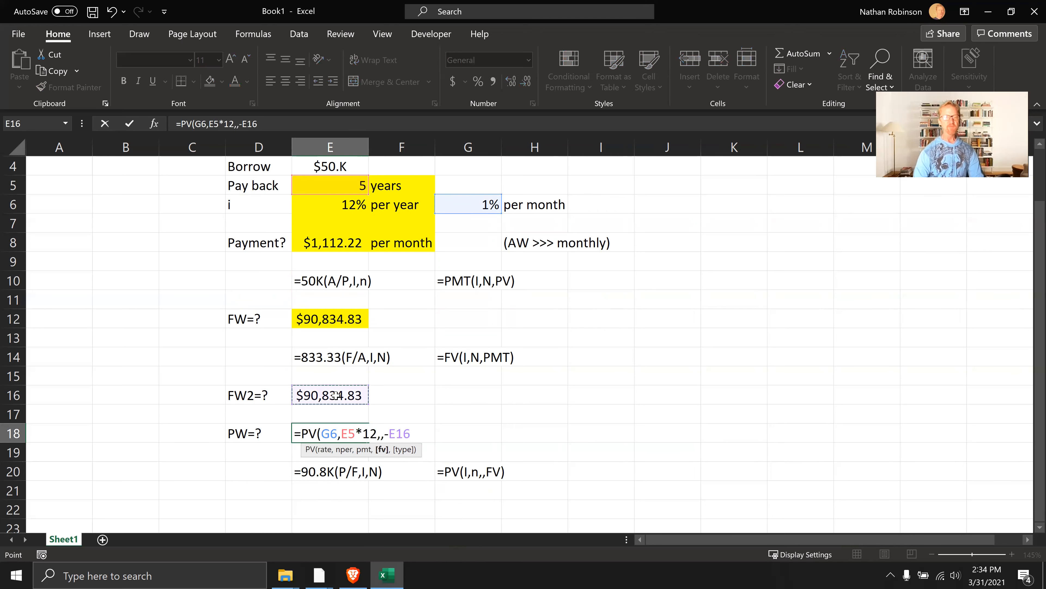
{"action": "type", "text": ")"}
{"action": "key", "text": "Return"}
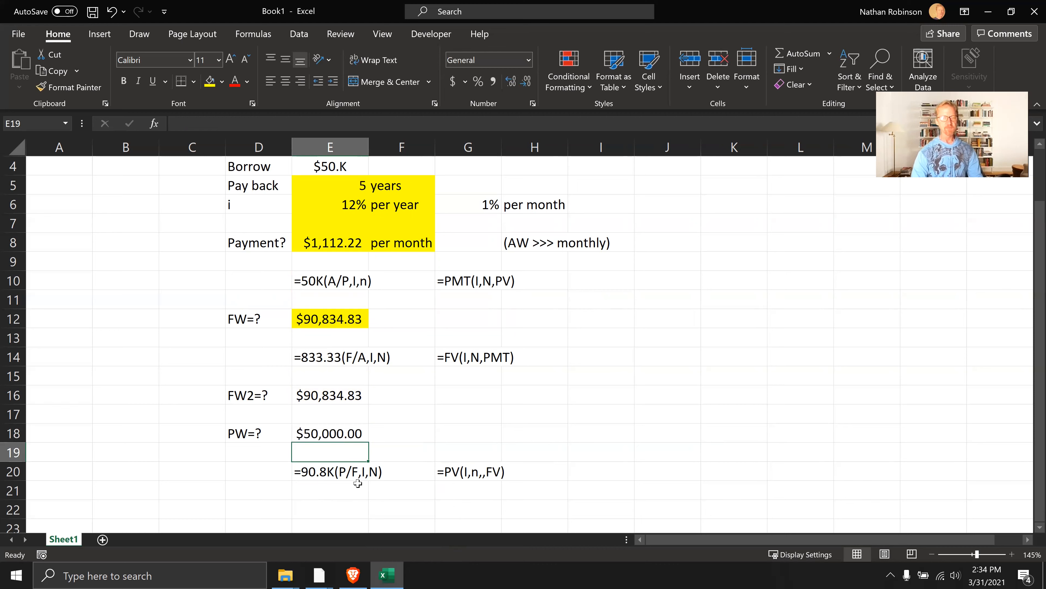
Apply the custom thousands-of-dollars format with the K suffix to the present worth in E18 and the second future worth in E16
{"action": "left_click", "coordinate": [326, 430]}
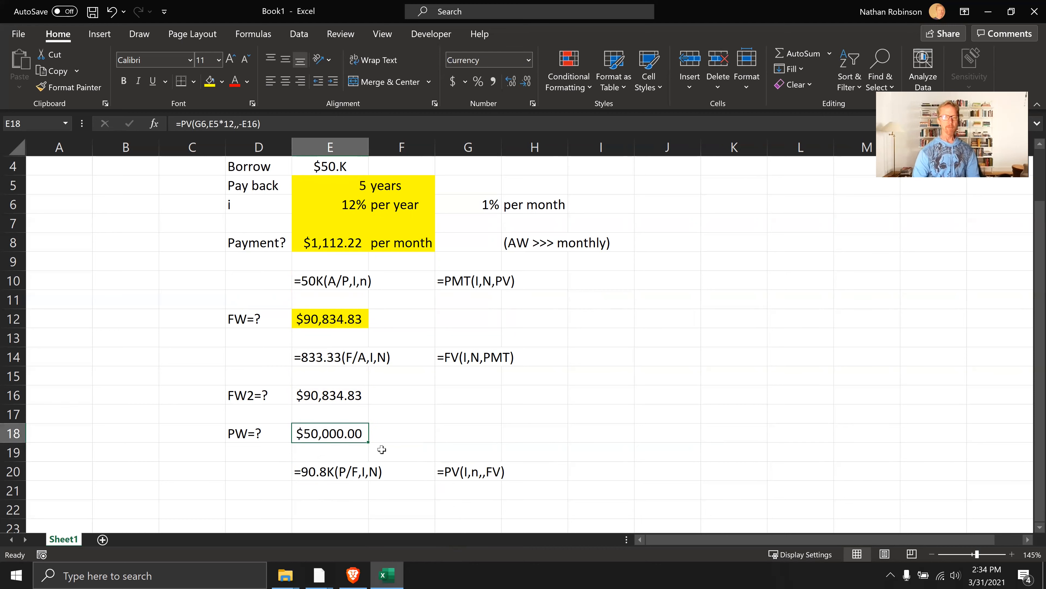
{"action": "key", "text": "ctrl+k"}
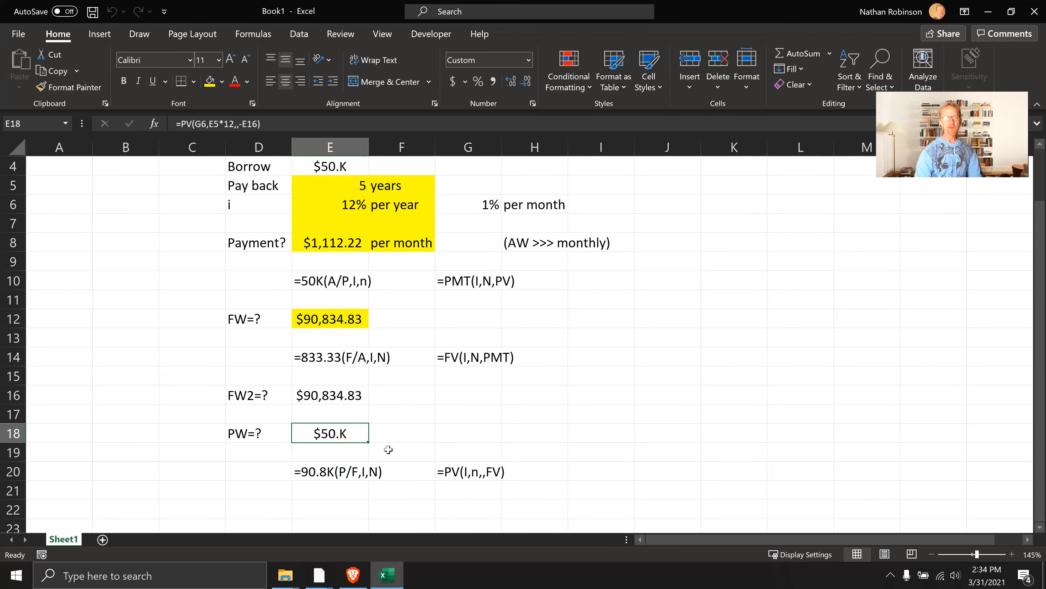
{"action": "key", "text": "Up"}
{"action": "key", "text": "Up"}
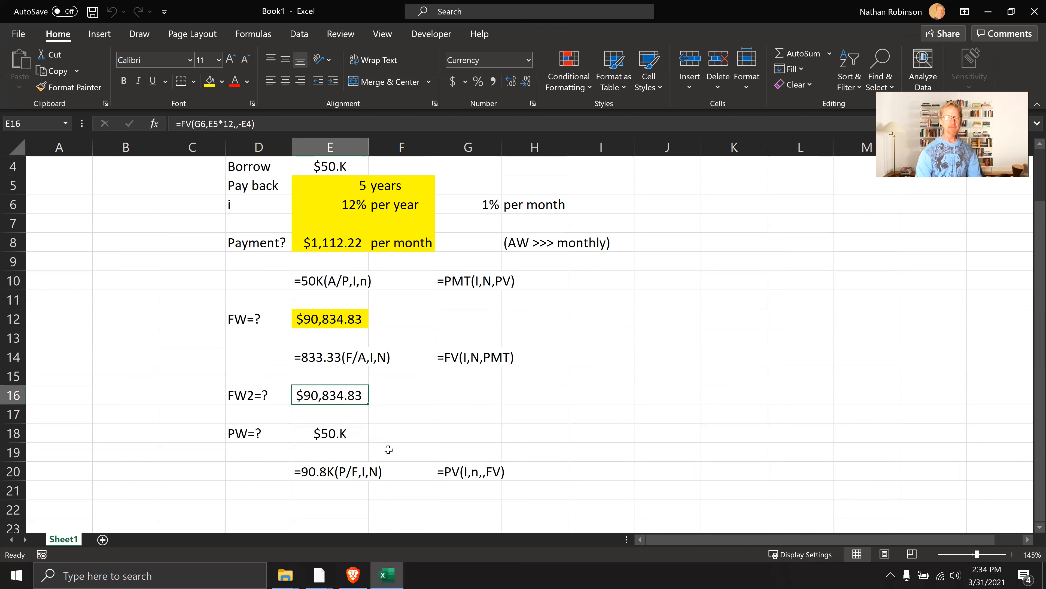
{"action": "key", "text": "Down"}
{"action": "key", "text": "Down"}
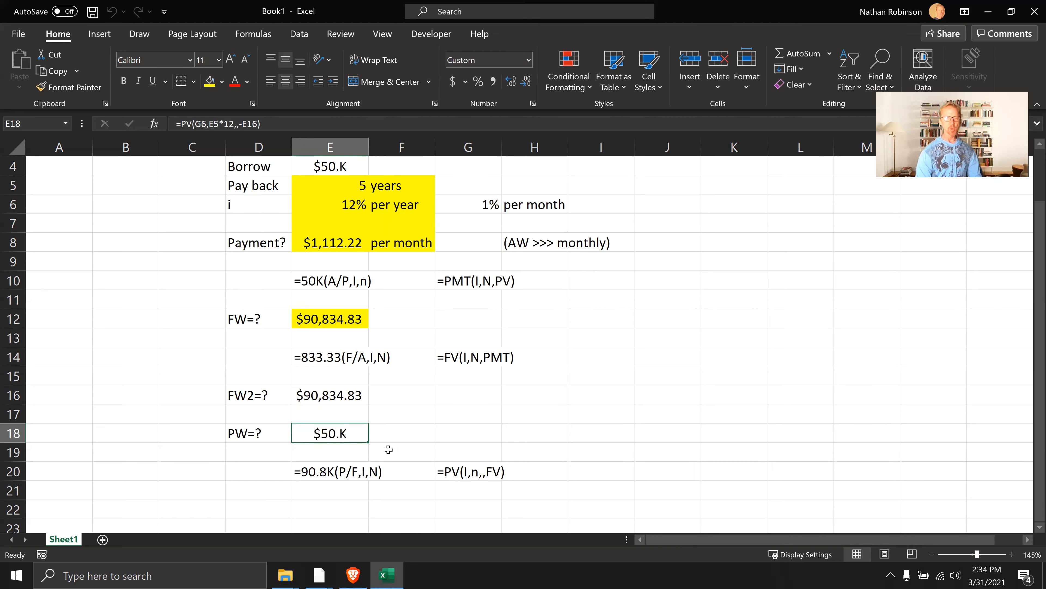
{"action": "key", "text": "Up"}
{"action": "key", "text": "Up"}
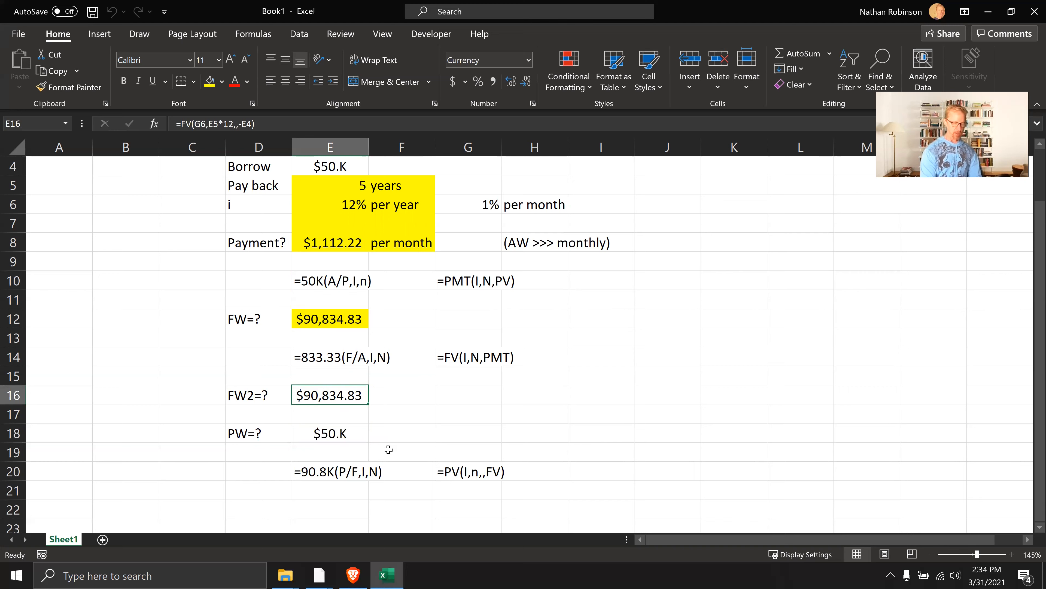
{"action": "key", "text": "ctrl+k"}
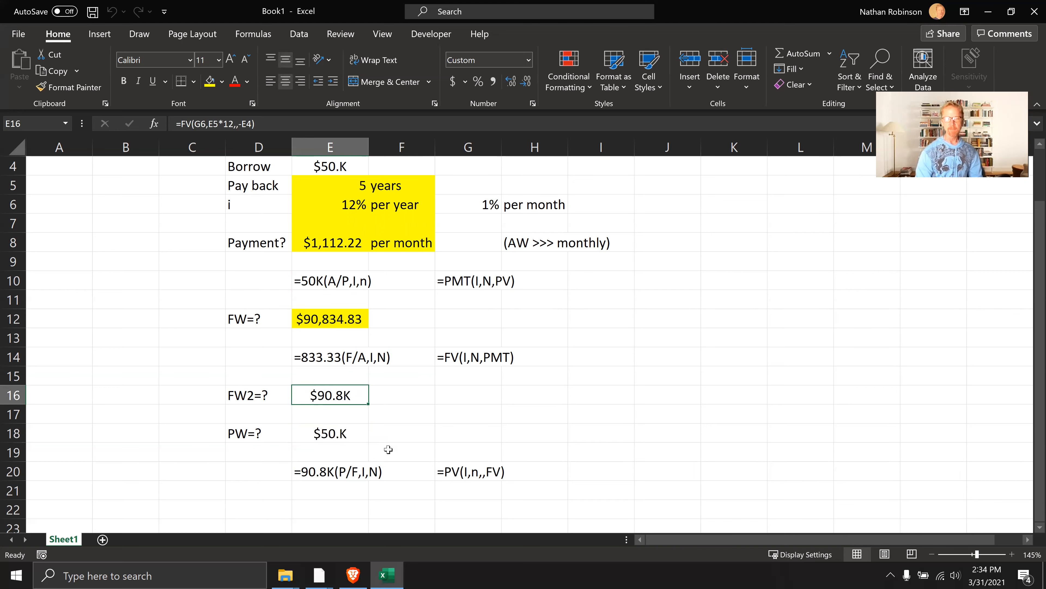
{"action": "key", "text": "Down"}
{"action": "key", "text": "Down"}
Switch the monthly payment in E8 between the whole-dollar and thousands K formats, ending on the K format
{"action": "scroll", "coordinate": [397, 421], "scroll_direction": "up", "scroll_amount": 1}
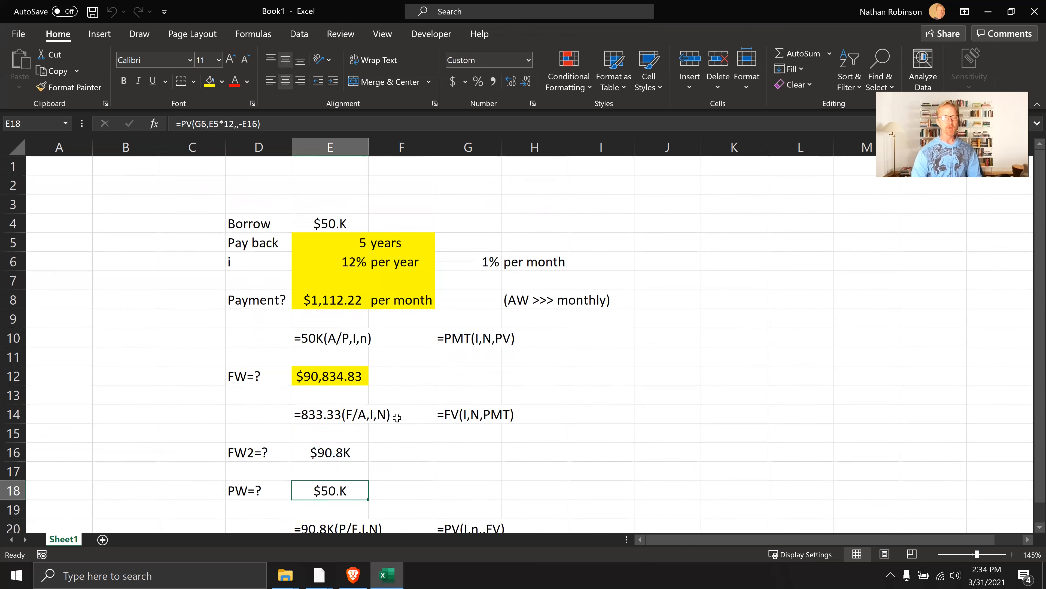
{"action": "left_click", "coordinate": [338, 300]}
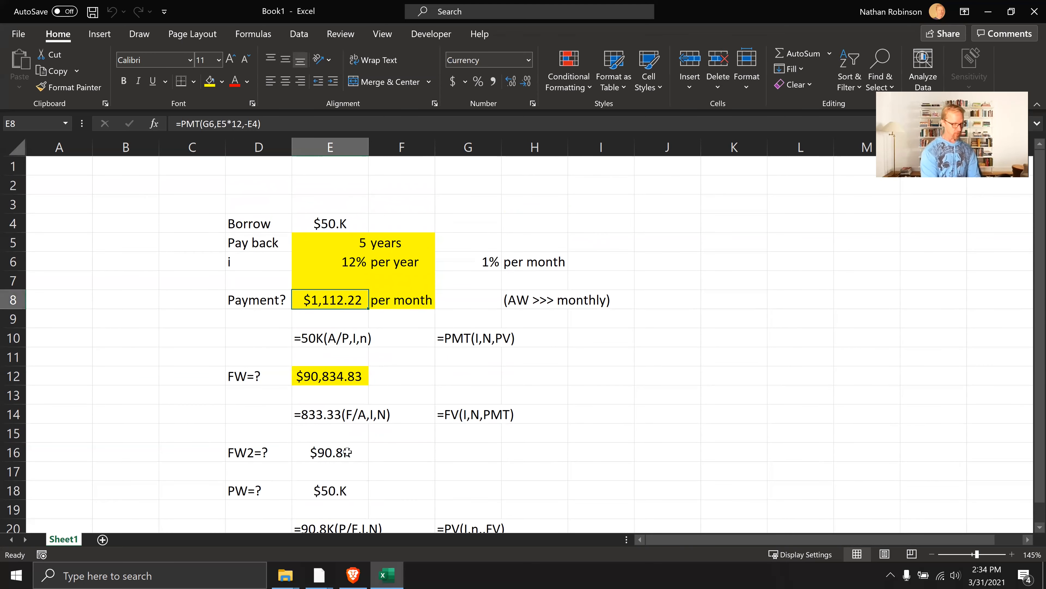
{"action": "key", "text": "ctrl+shift+d"}
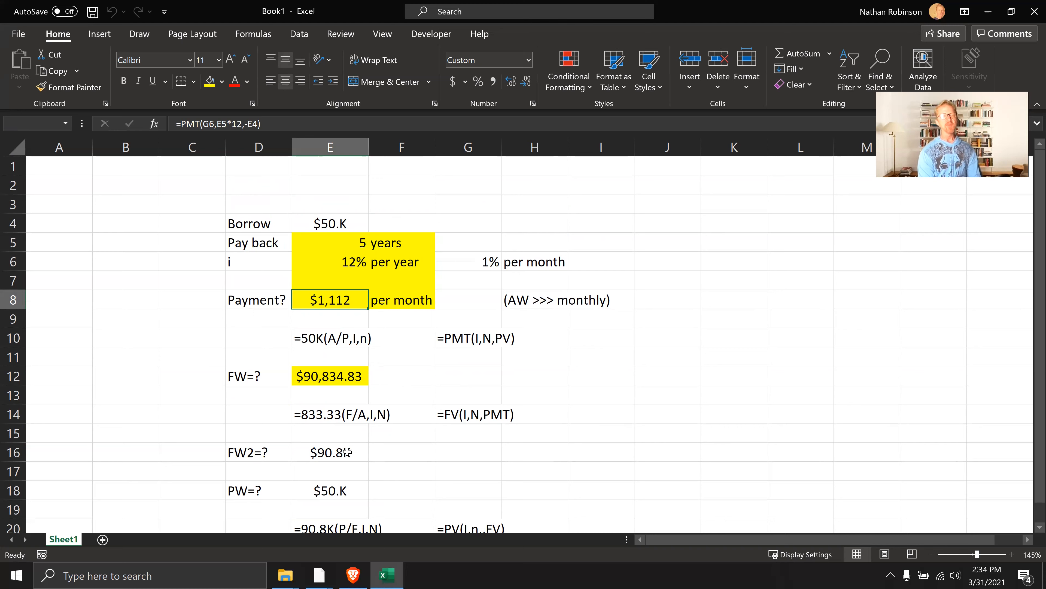
{"action": "key", "text": "ctrl+shift+k"}
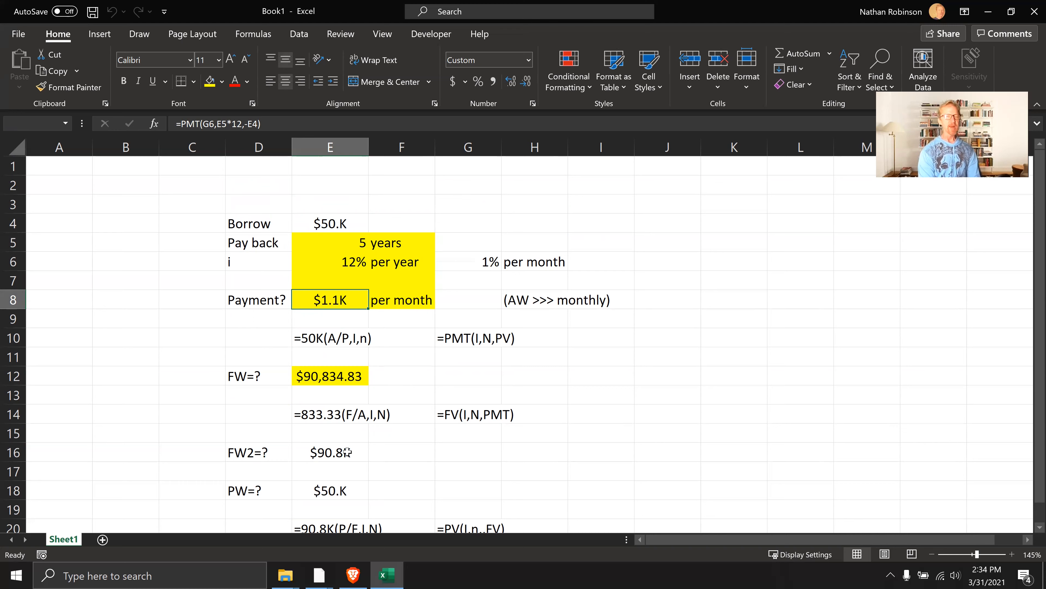
{"action": "key", "text": "ctrl+shift+d"}
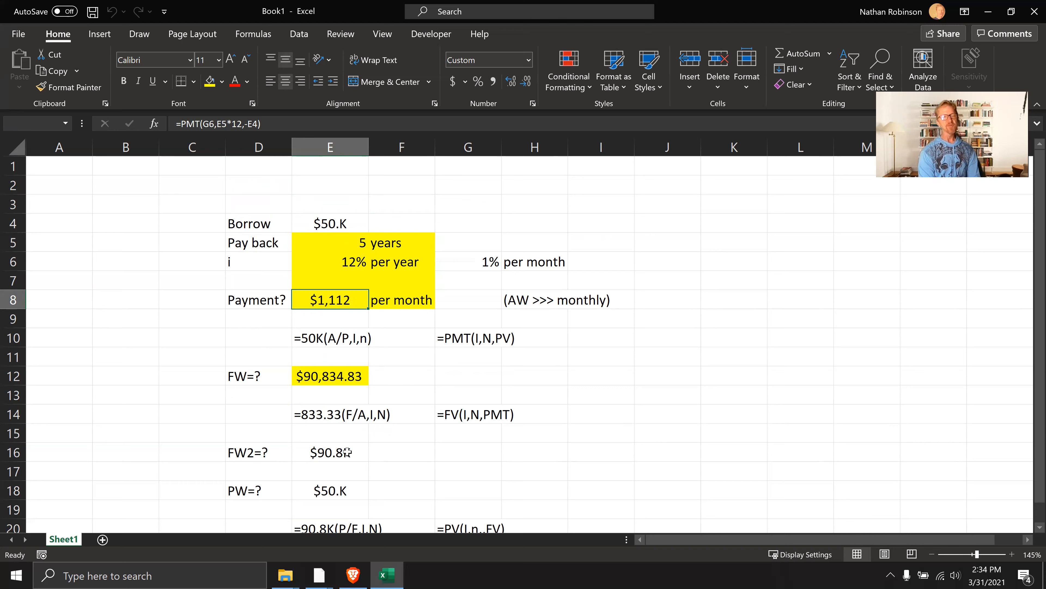
{"action": "key", "text": "ctrl+shift+k"}
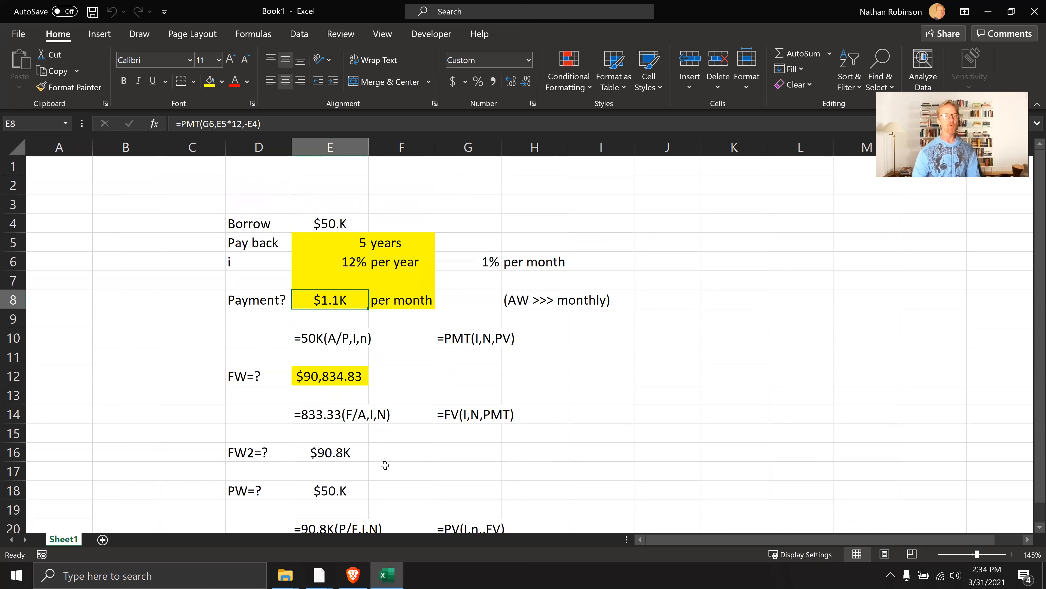
Alternate the first future worth in E12 between the whole-dollar and thousands K formats, leaving it in the K format
{"action": "left_click", "coordinate": [338, 376]}
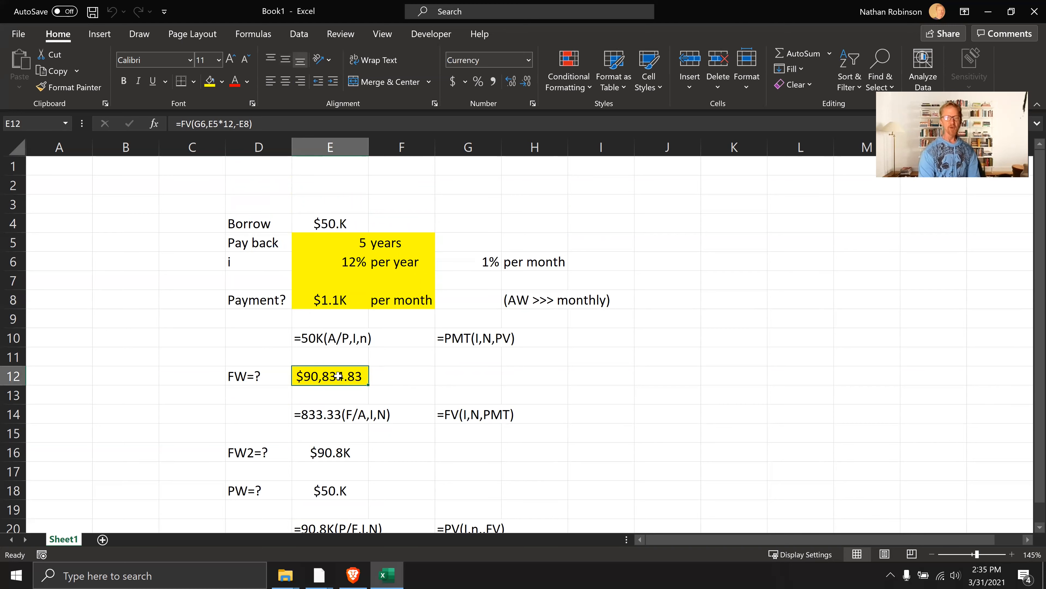
{"action": "key", "text": "ctrl+shift+d"}
{"action": "key", "text": "ctrl+shift+k"}
{"action": "key", "text": "ctrl+shift+d"}
{"action": "key", "text": "ctrl+shift+k"}
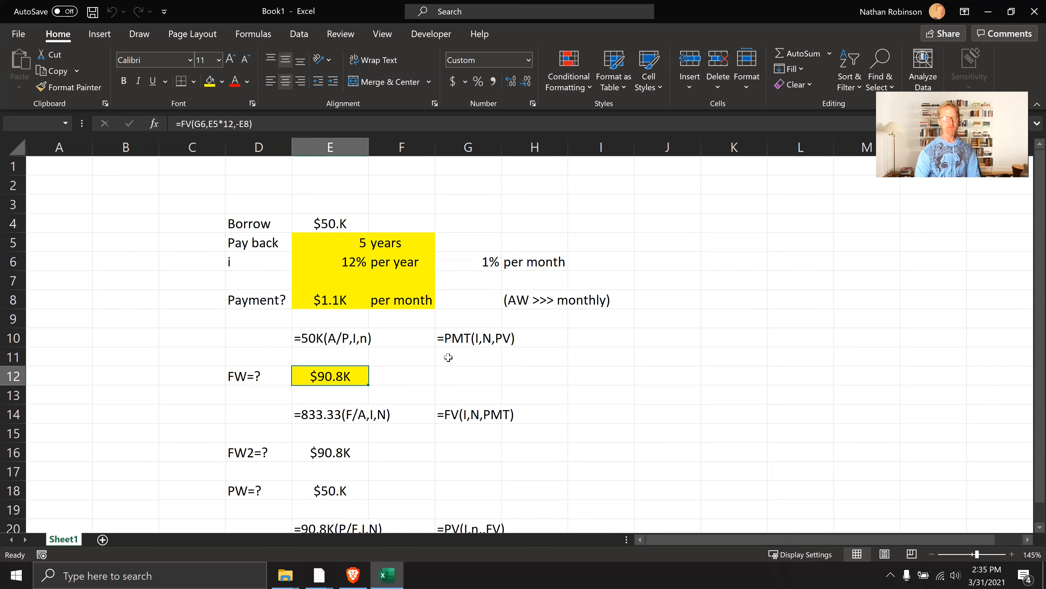
{"action": "key", "text": "ctrl+shift+d"}
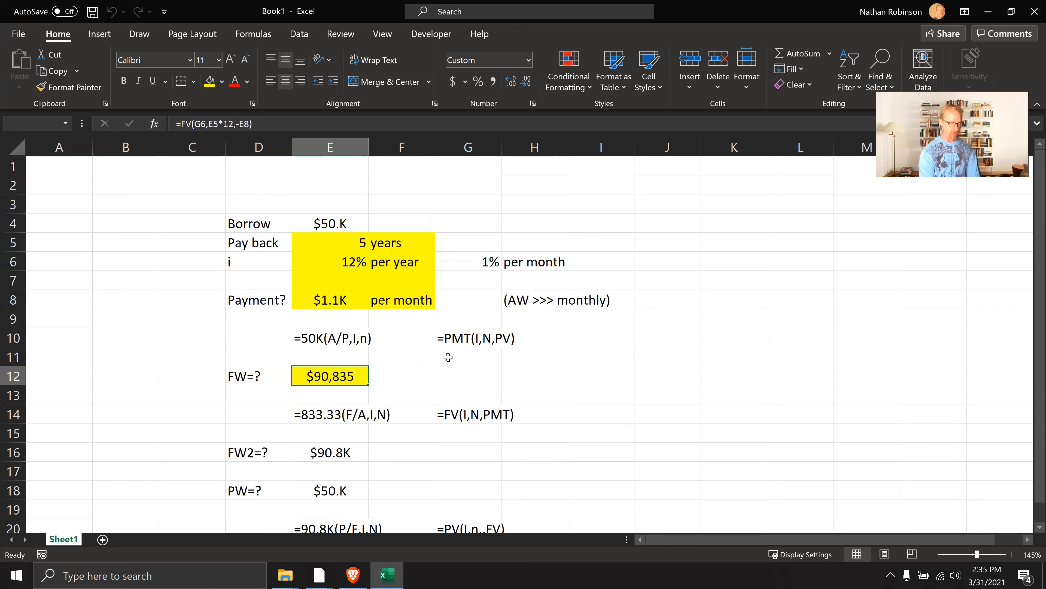
{"action": "key", "text": "ctrl+shift+k"}
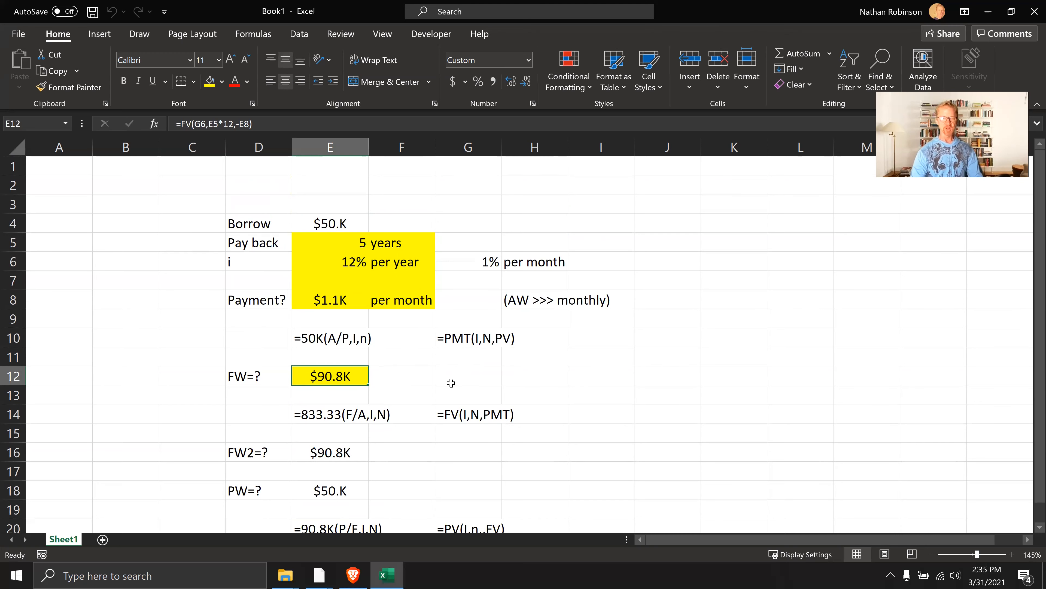
{"action": "scroll", "coordinate": [450, 383], "scroll_direction": "down", "scroll_amount": 1}
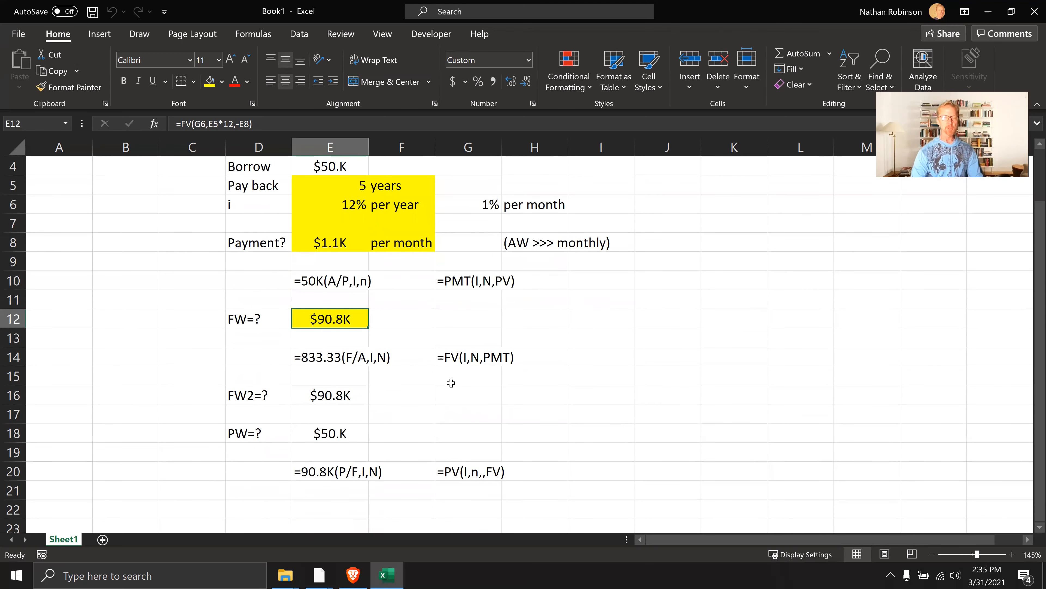
{"action": "scroll", "coordinate": [451, 383], "scroll_direction": "up", "scroll_amount": 1}
{"action": "scroll", "coordinate": [451, 383], "scroll_direction": "down", "scroll_amount": 1}
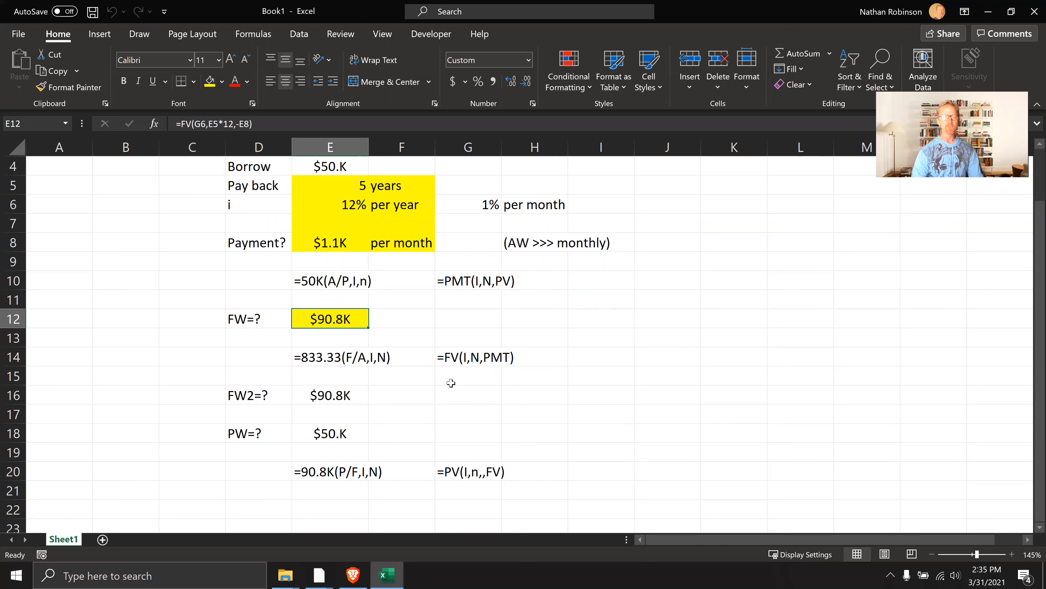
{"action": "scroll", "coordinate": [450, 383], "scroll_direction": "up", "scroll_amount": 1}
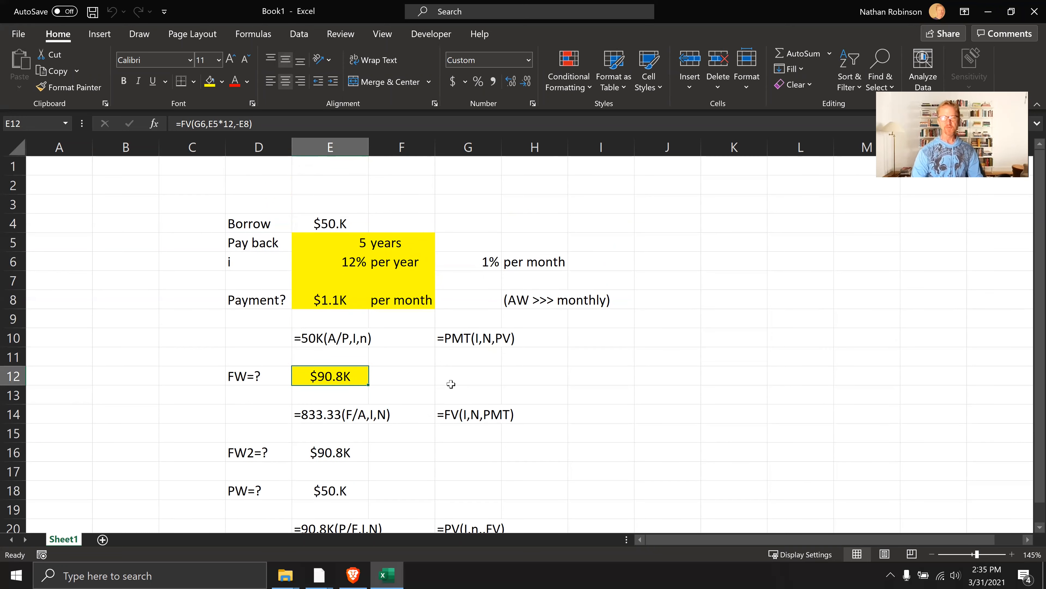